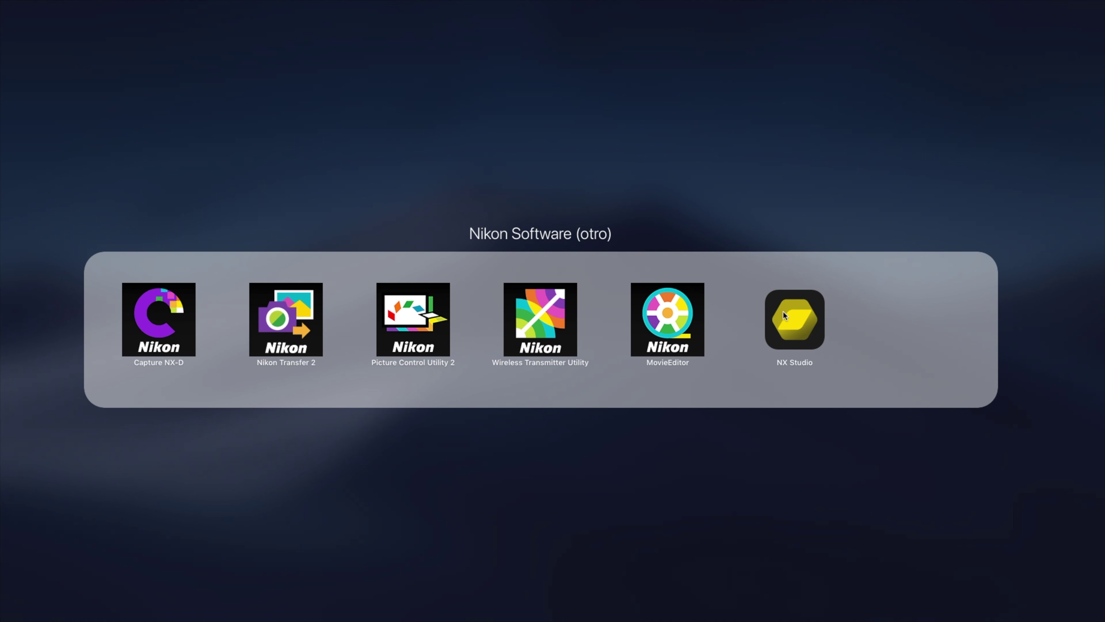
- Launch NX Studio from Launchpad's Nikon Software folder and bring the Nikon Transfer 2 window forward
left_click(783, 311)
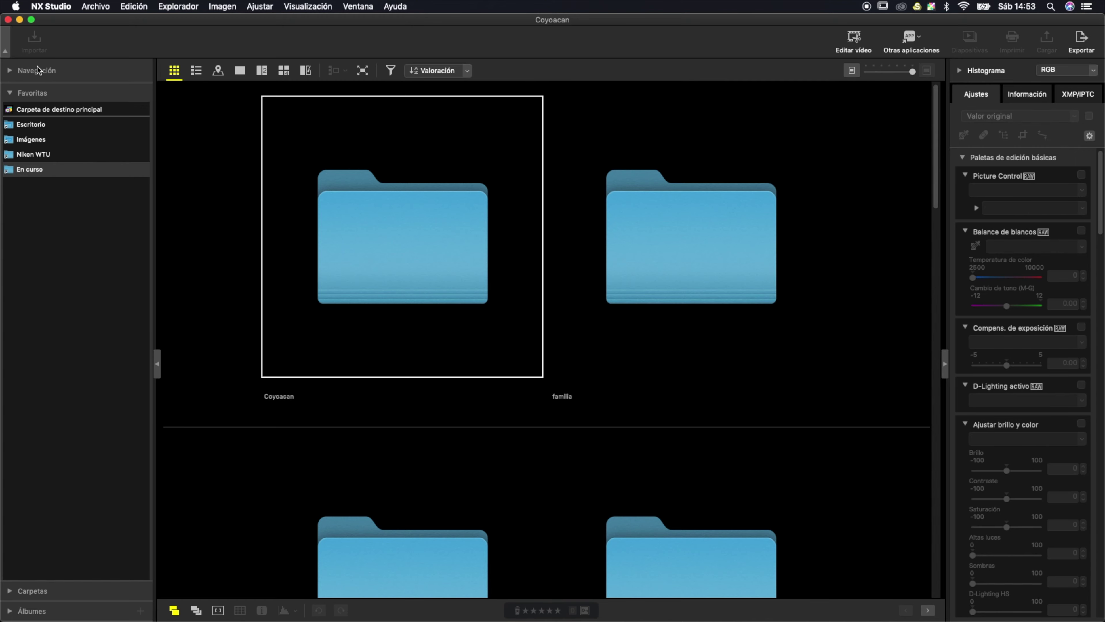
key("ctrl+Up")
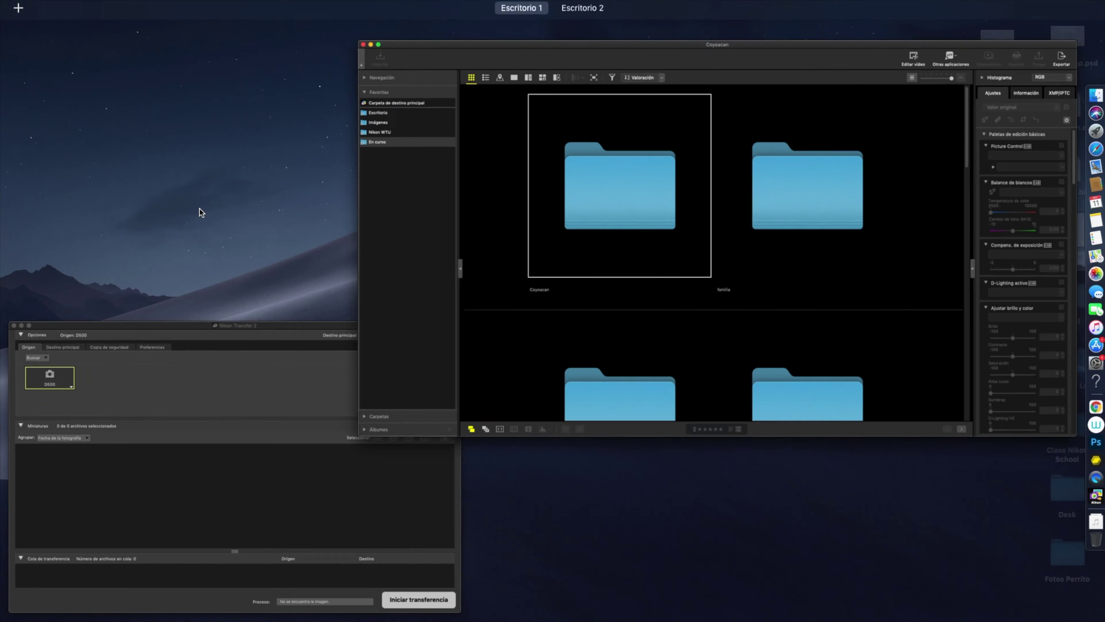
left_click(188, 440)
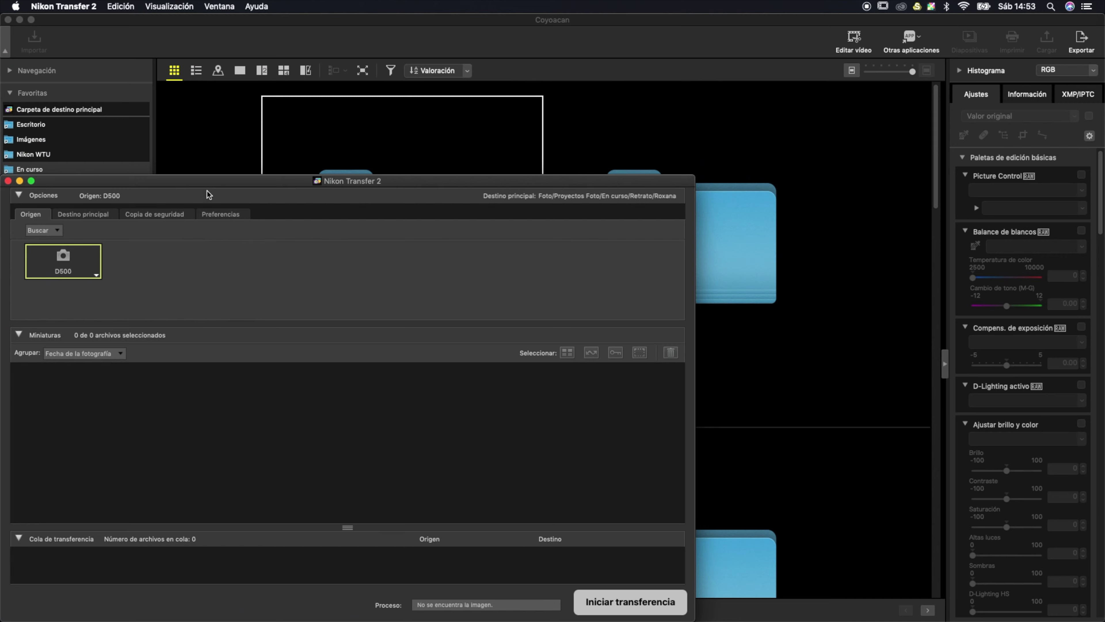
- Point Destino principal to Proyectos Foto/En curso/Retrato/Delfina via Examinar and view backup options
left_click_drag(207, 192, 277, 74)
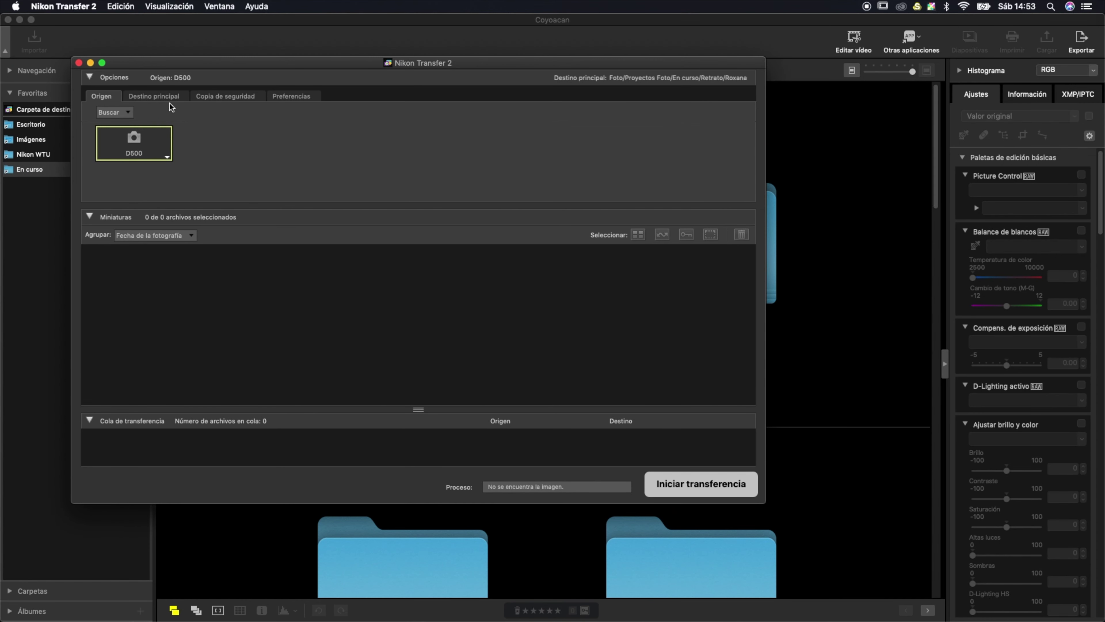
left_click(167, 96)
left_click(188, 123)
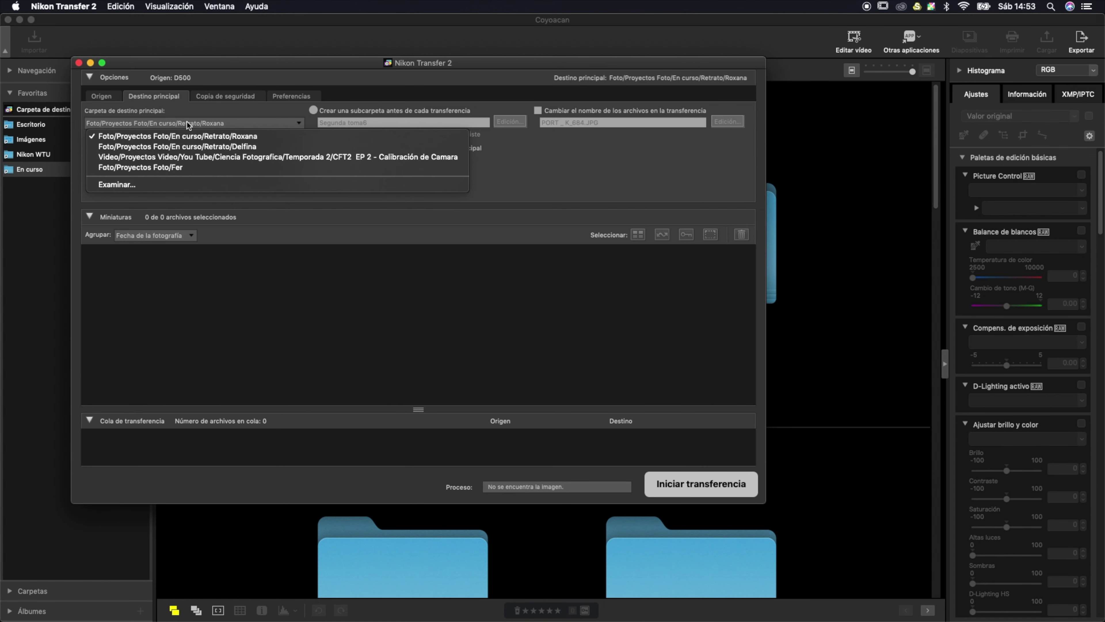
left_click(135, 184)
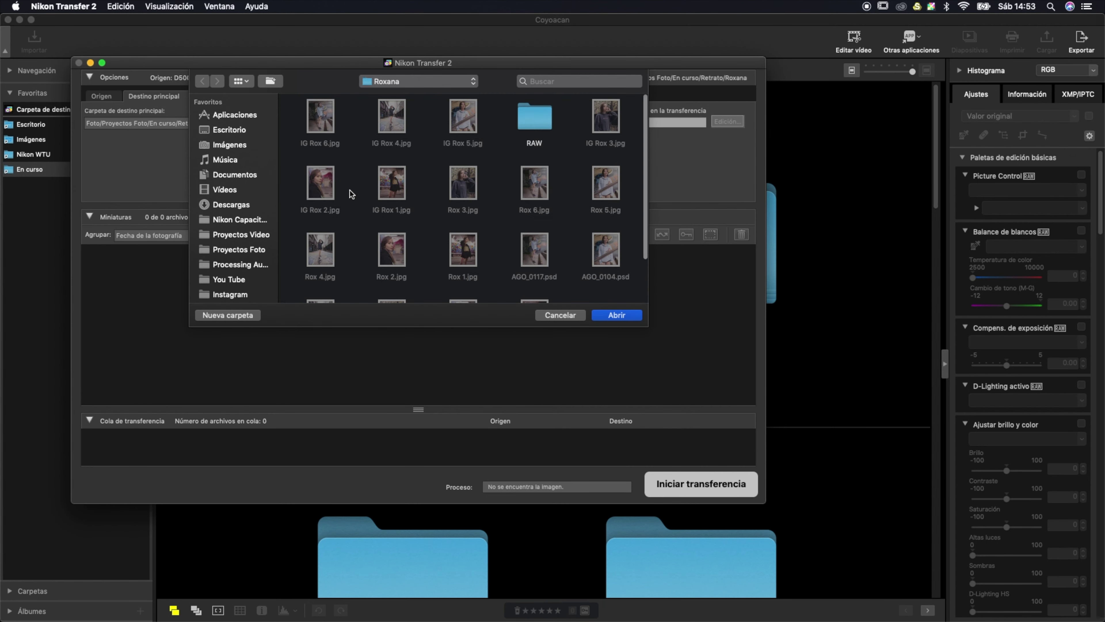
scroll(250, 226, "down", 3)
scroll(251, 226, "up", 1)
left_click(250, 202)
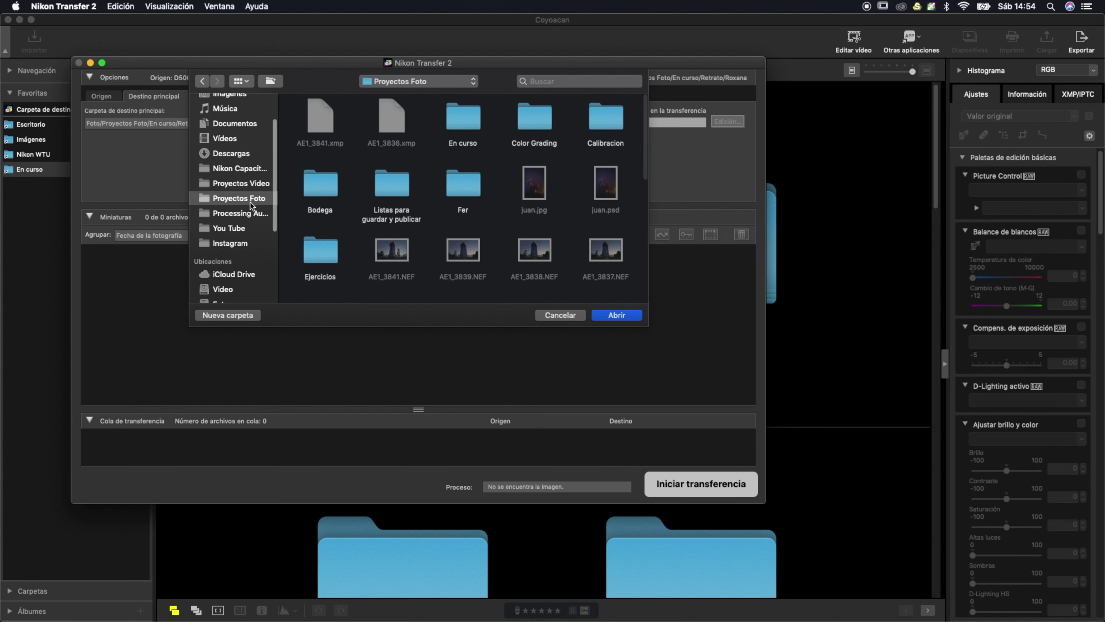
double_click(463, 125)
double_click(328, 117)
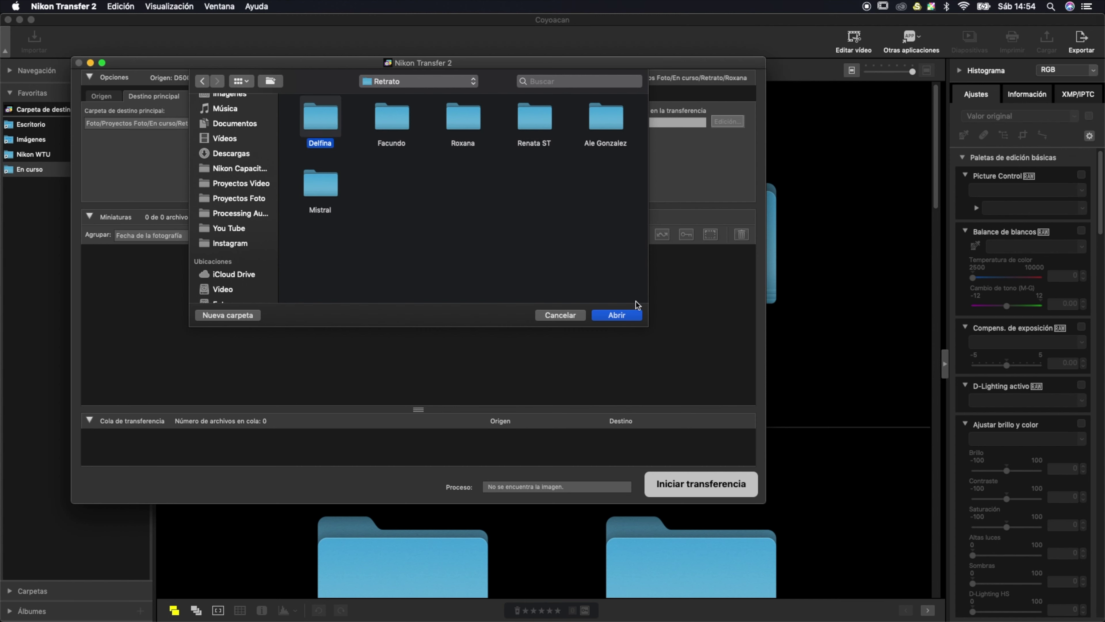
left_click(633, 315)
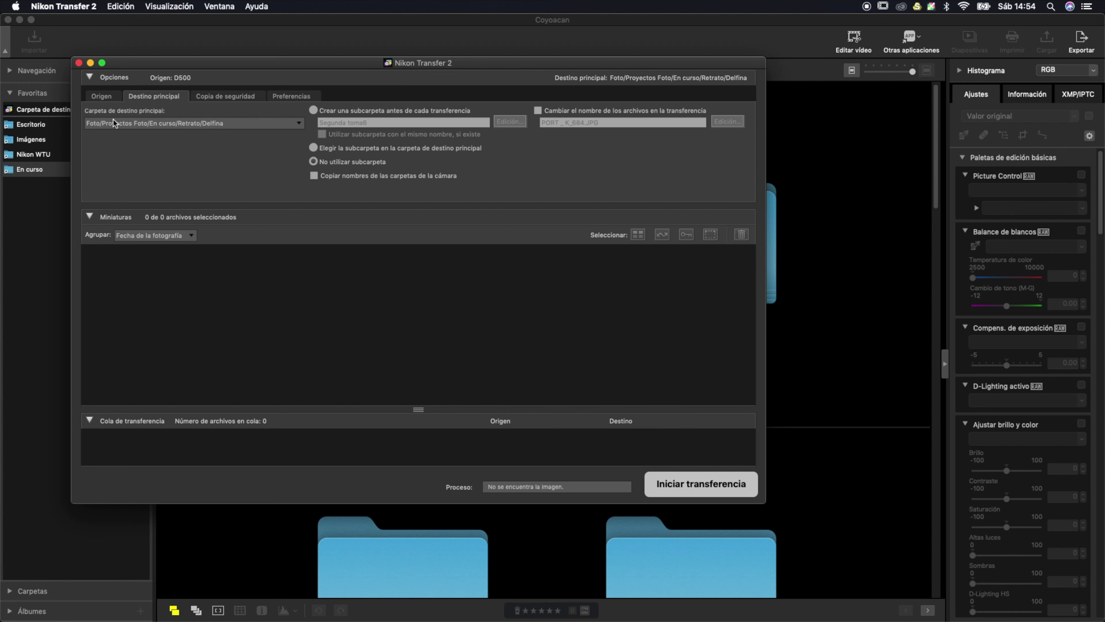
left_click(229, 95)
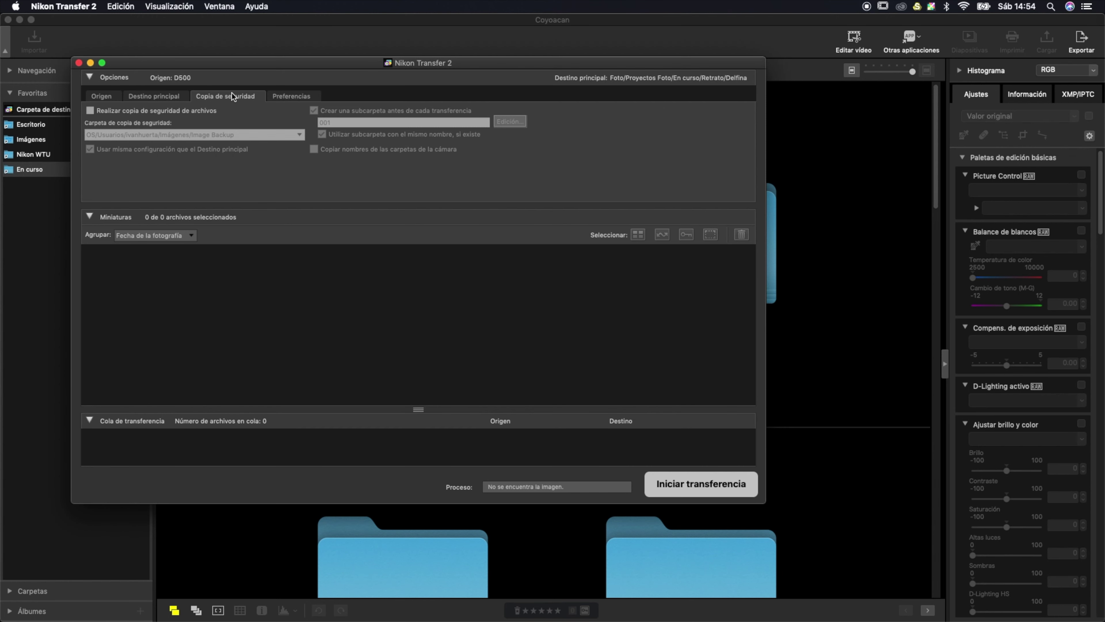
- Review the Preferencias tab, then return to the Origen settings showing the D500
left_click(287, 96)
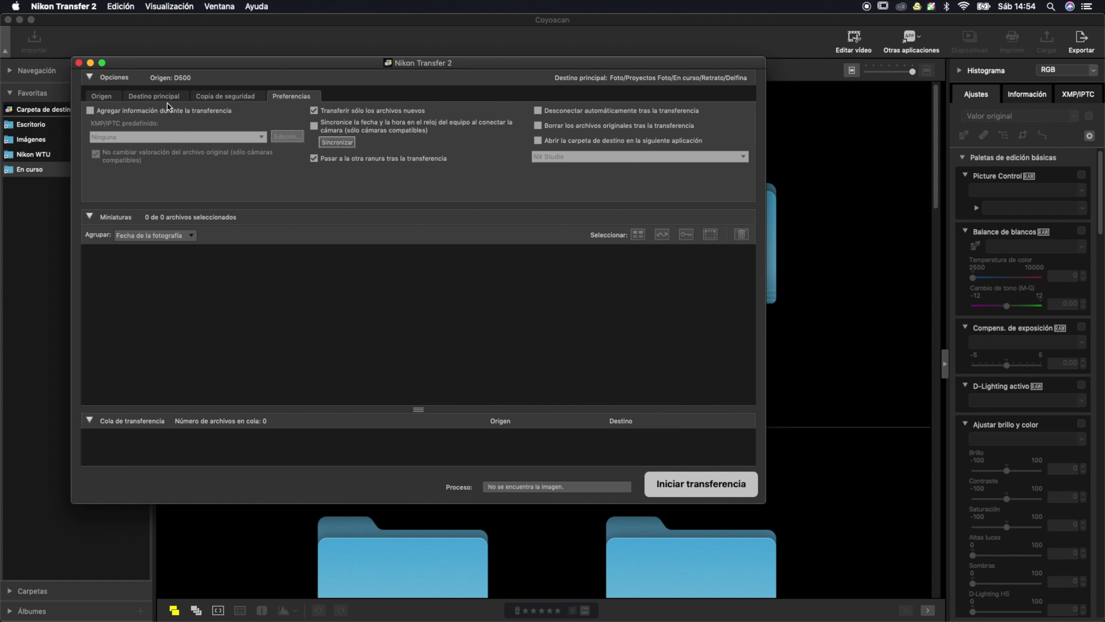
left_click(101, 98)
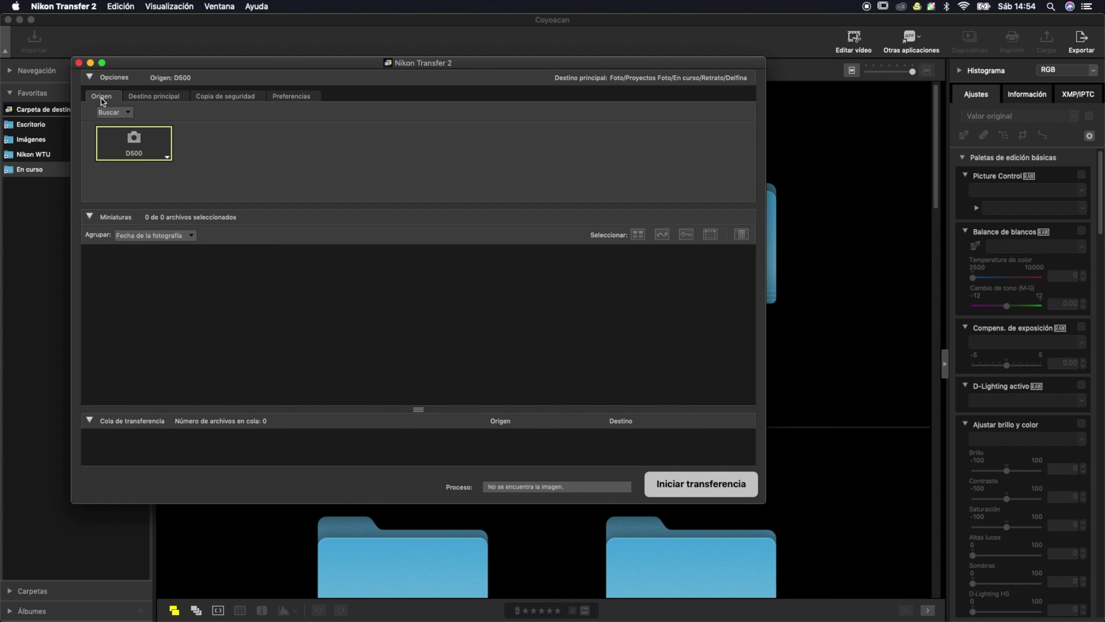
- Set the D500 source to card slot Ranura 2 and scroll through its file list
left_click(138, 153)
left_click(138, 178)
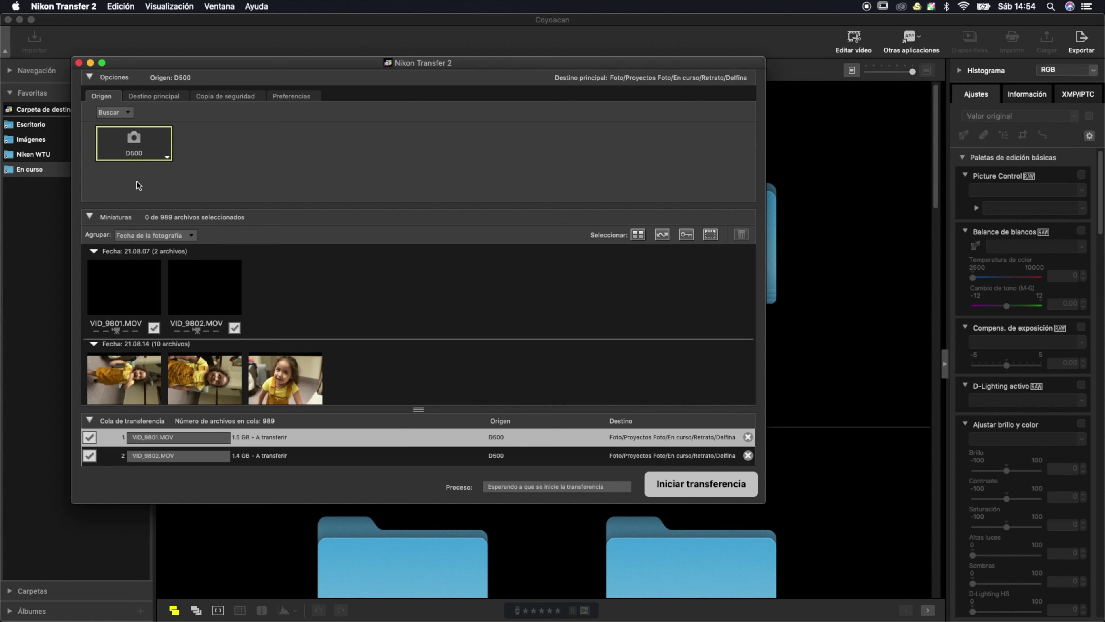
left_click_drag(318, 68, 318, 24)
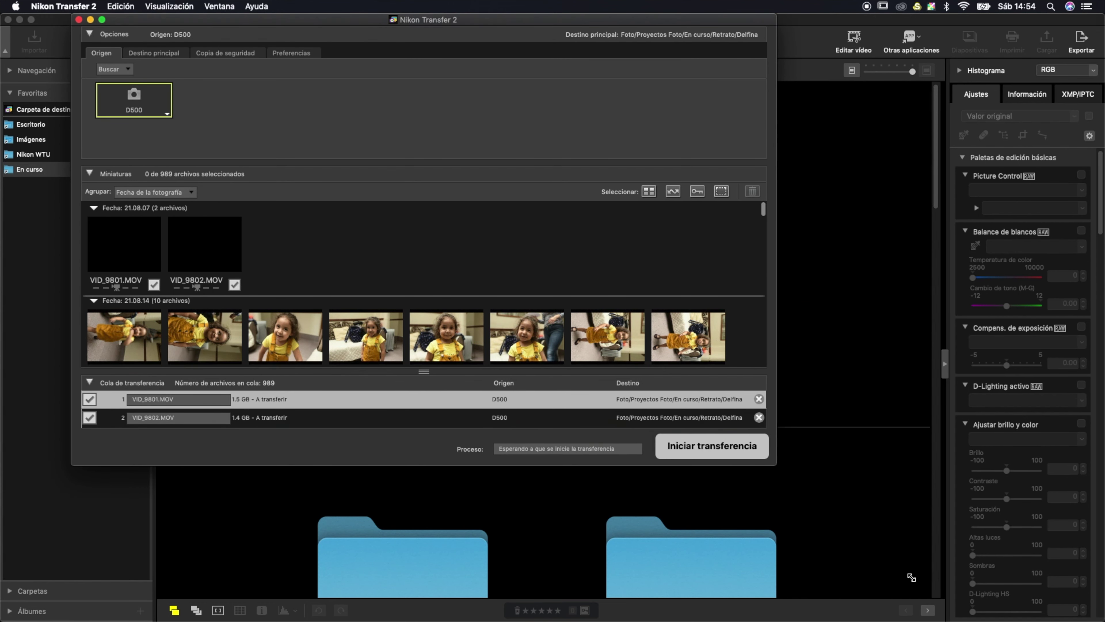
left_click_drag(767, 458, 911, 579)
scroll(658, 405, "down", 5)
scroll(659, 405, "down", 3)
scroll(658, 405, "down", 3)
scroll(659, 405, "down", 3)
scroll(659, 405, "down", 3)
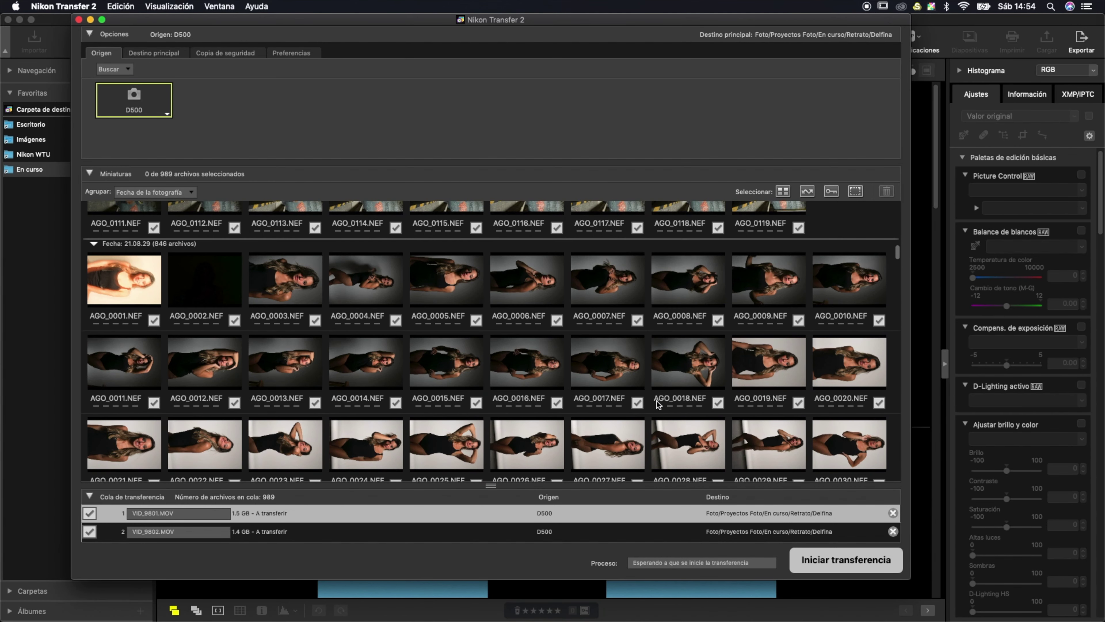
- Select files AGO_0001 through AGO_0846 in the transfer list
left_click(783, 193)
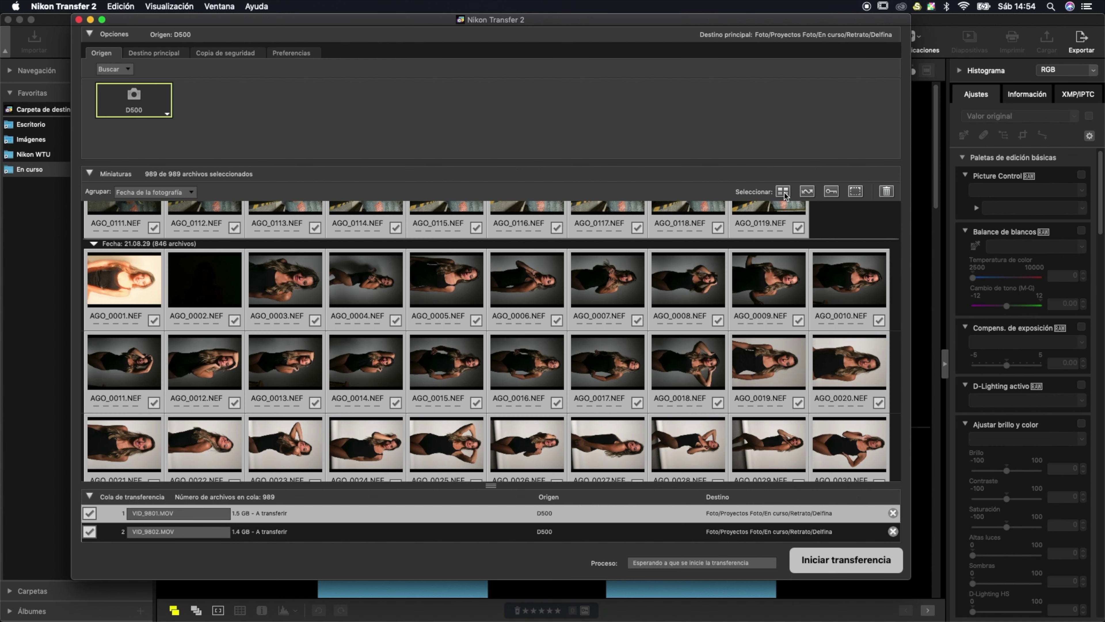
left_click(800, 228)
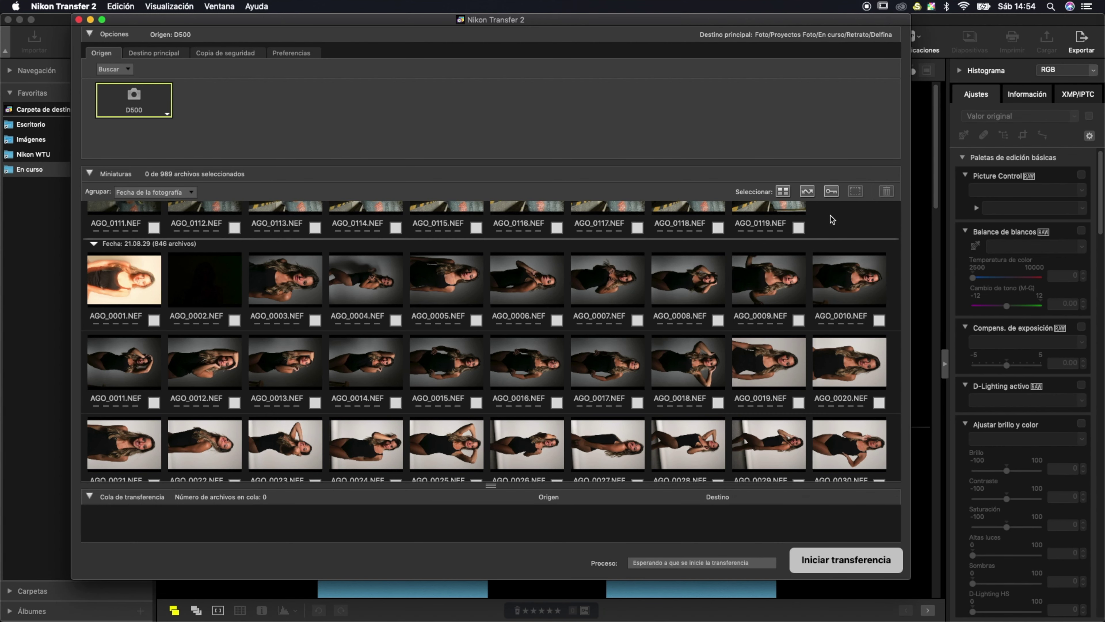
left_click(97, 286)
key("shift+Down")
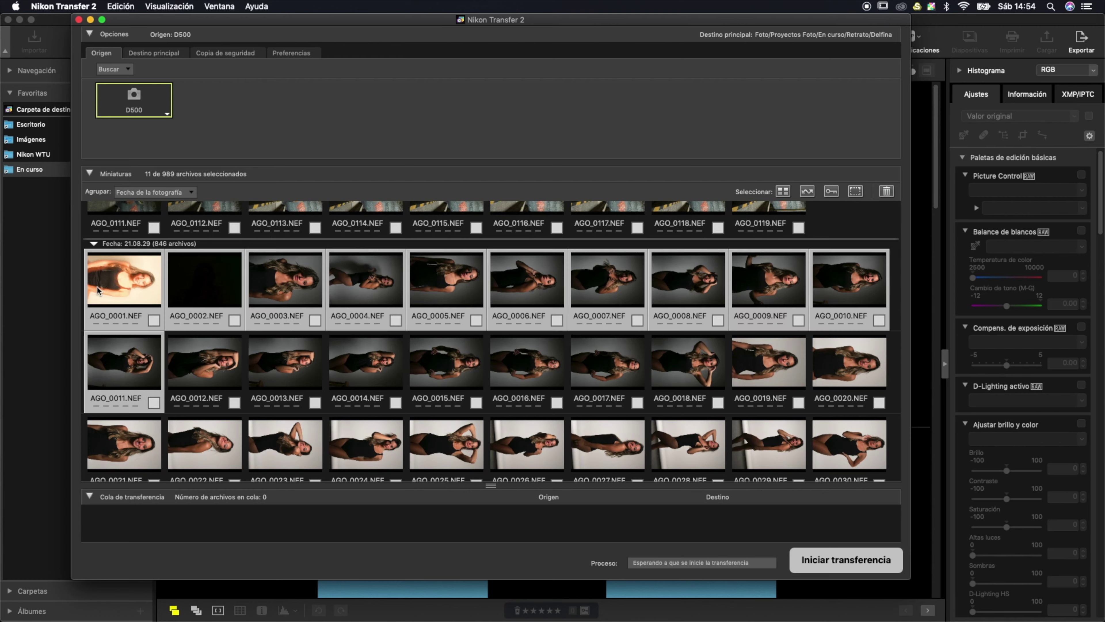
key("shift+Down")
key("shift+Down")
key("shift+Down")
key("shift+Down")
key("shift+Down")
key("shift+Down")
key("shift+Down")
key("shift+Down")
key("shift+Down")
key("shift+Down")
key("shift+Down")
key("shift+Down")
key("shift+Down")
key("shift+Down")
key("shift+Down")
key("shift+Down")
key("shift+Down")
key("shift+Down")
key("shift+Down")
key("shift+Down")
key("shift+Down")
key("shift+Down")
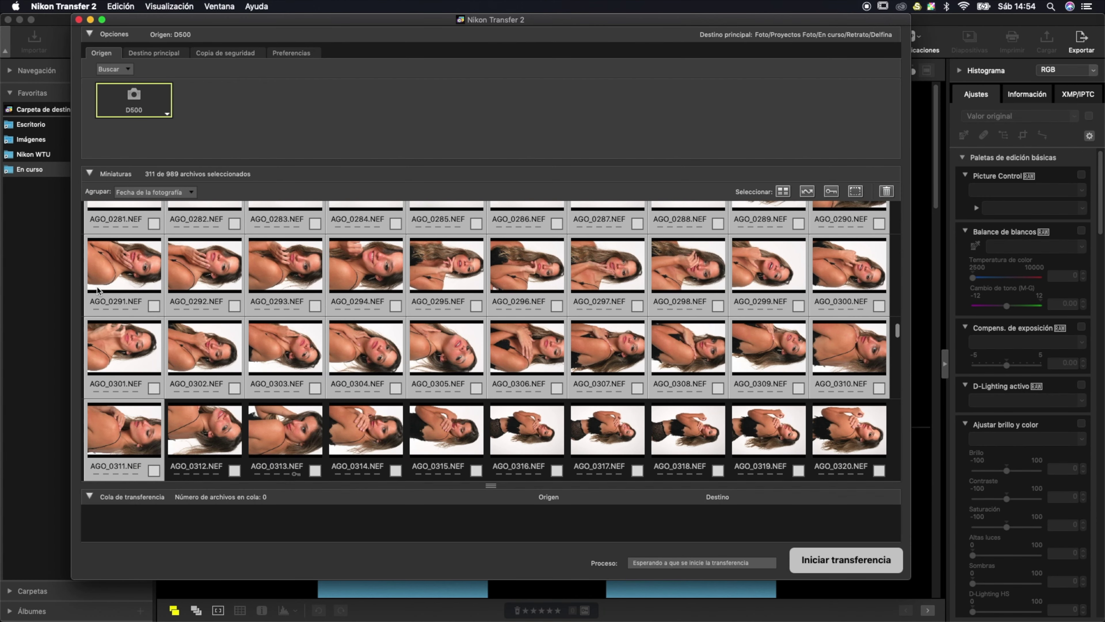
key("shift+Down")
key("shift+Down")
key("shift+Down")
key("shift+Down")
key("shift+Down")
key("shift+Down")
key("shift+Down")
key("shift+Down")
key("shift+Down")
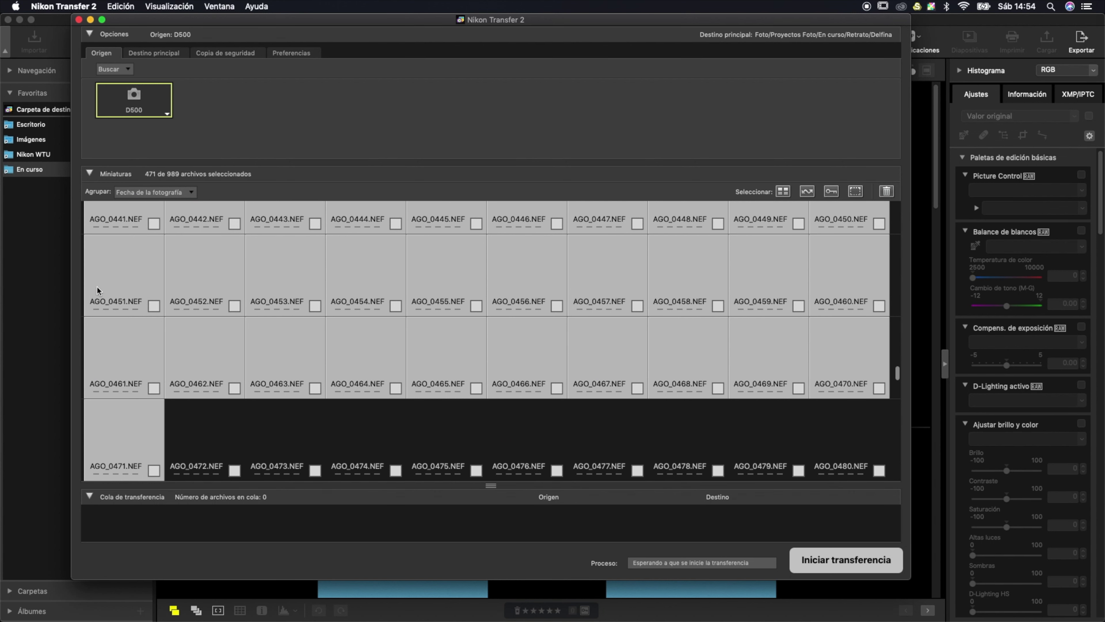
key("shift+Down")
key("shift+Down")
key("shift+Down")
key("shift+Down")
key("shift+Down")
key("shift+Down")
key("shift+Down")
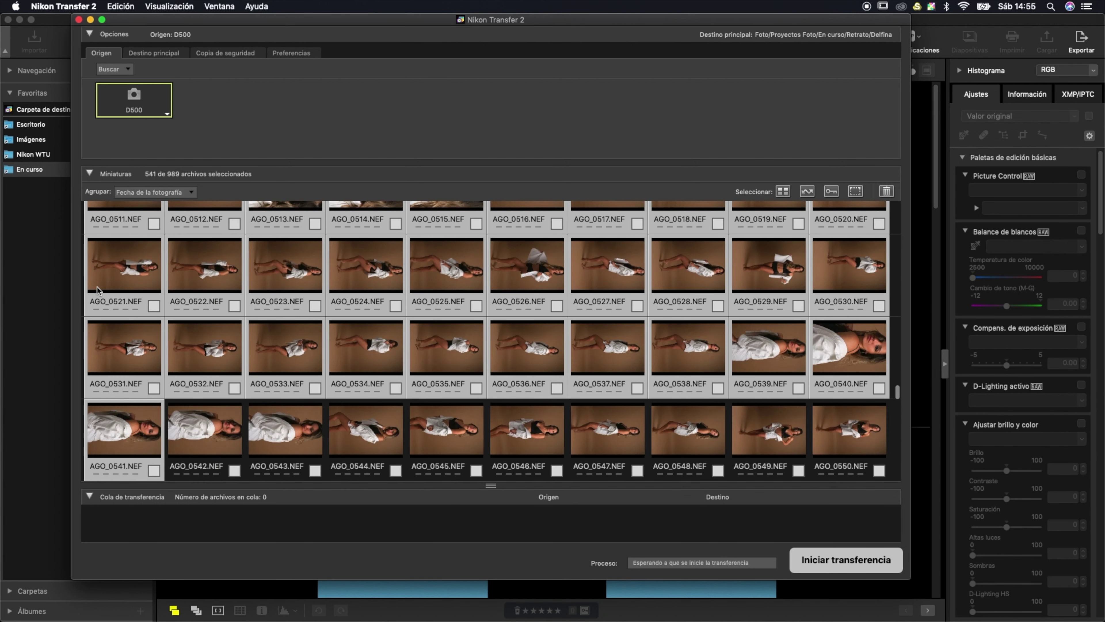
key("shift+Down")
key("shift+Down")
key("shift+Down")
key("shift+Down")
key("shift+Down")
key("shift+Down")
key("shift+Down")
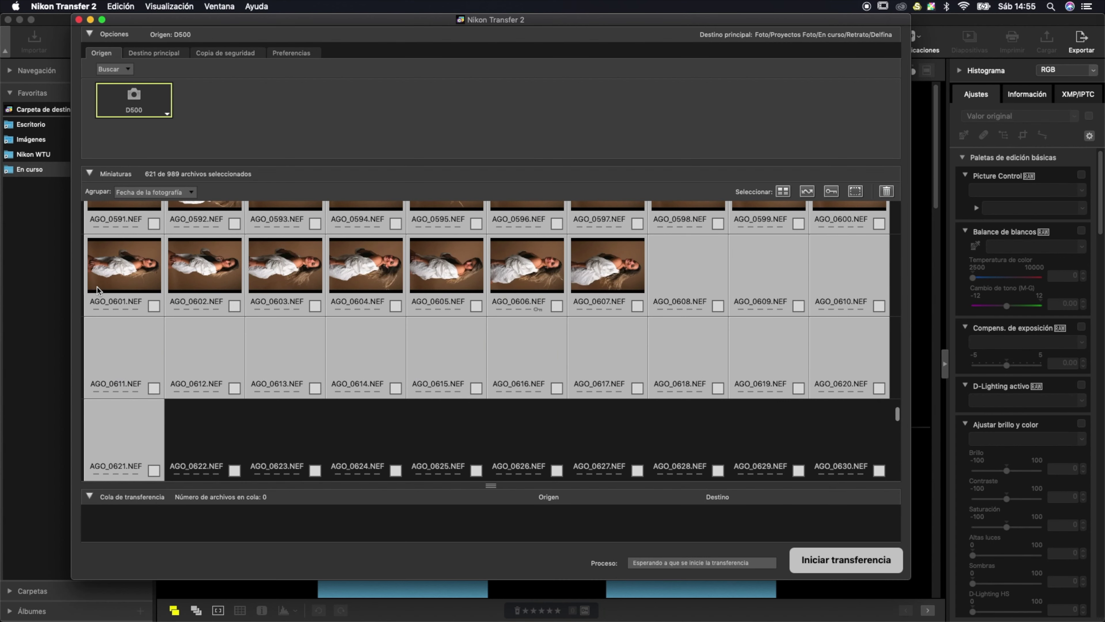
key("shift+Down")
key("shift+Down")
key("shift+Down")
key("shift+Down")
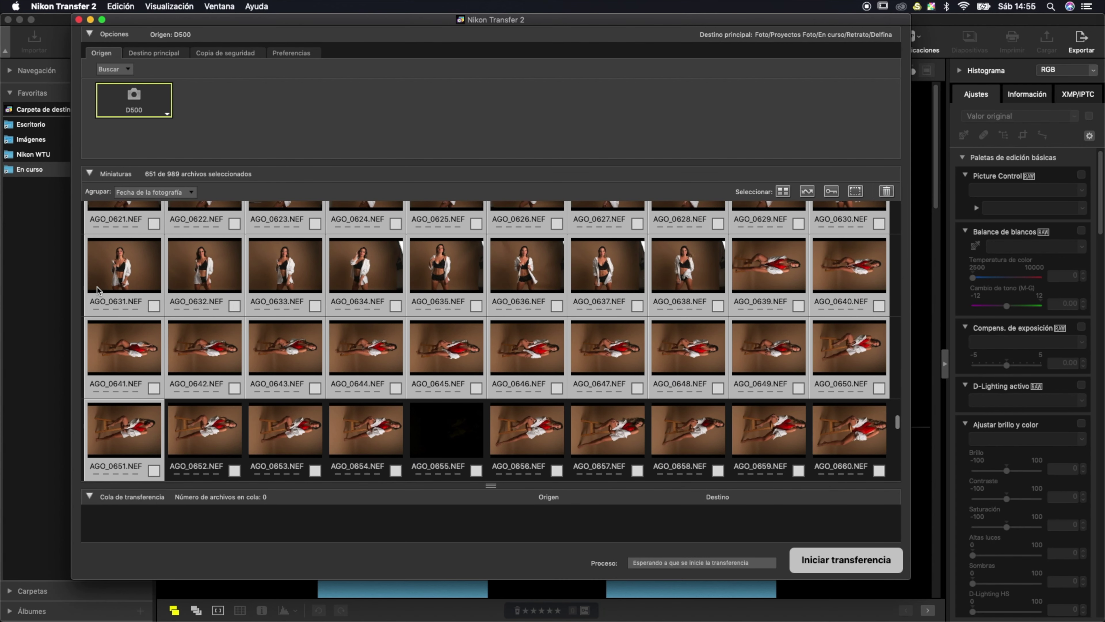
key("shift+Down")
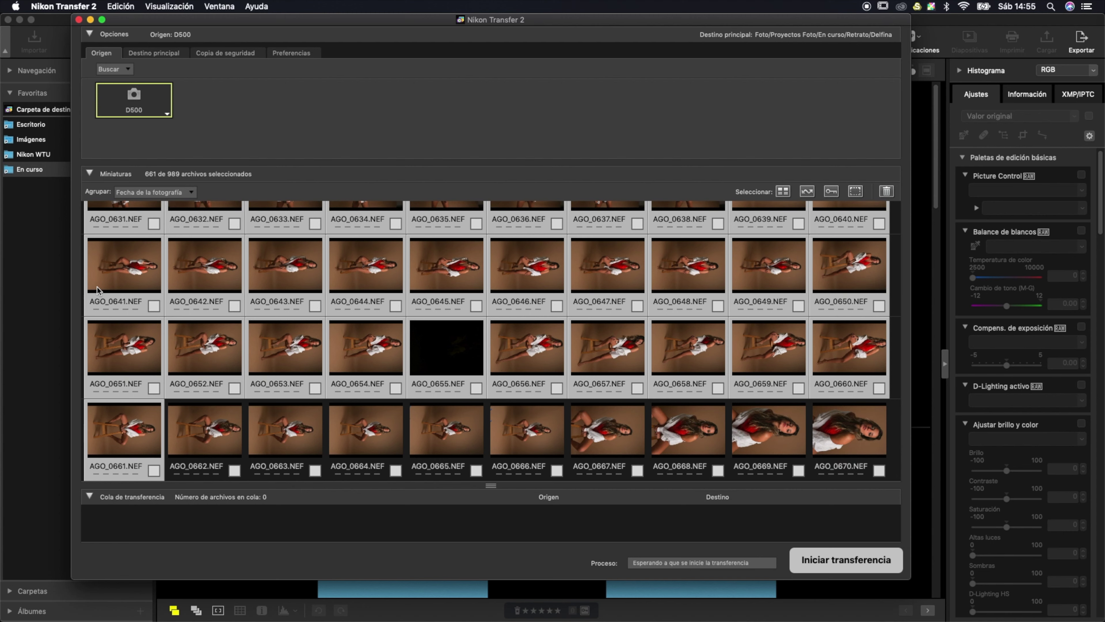
key("shift+Down")
key("shift+Down")
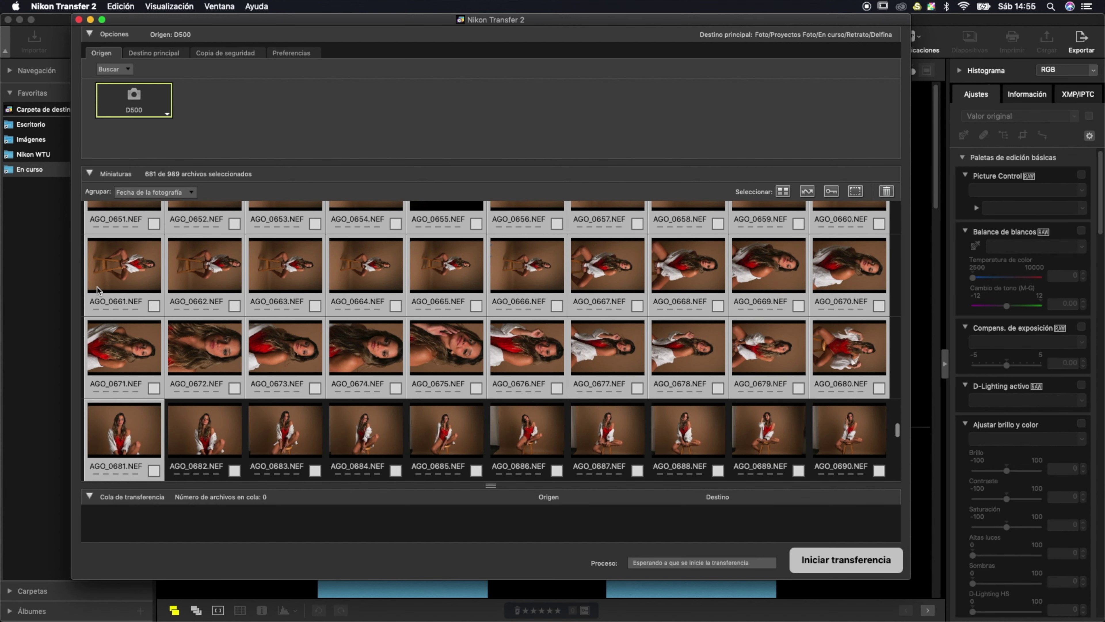
key("shift+Down")
key("shift+Down")
key("shift+Down")
key("shift+Down")
key("shift+Down")
key("shift+Down")
key("shift+Down")
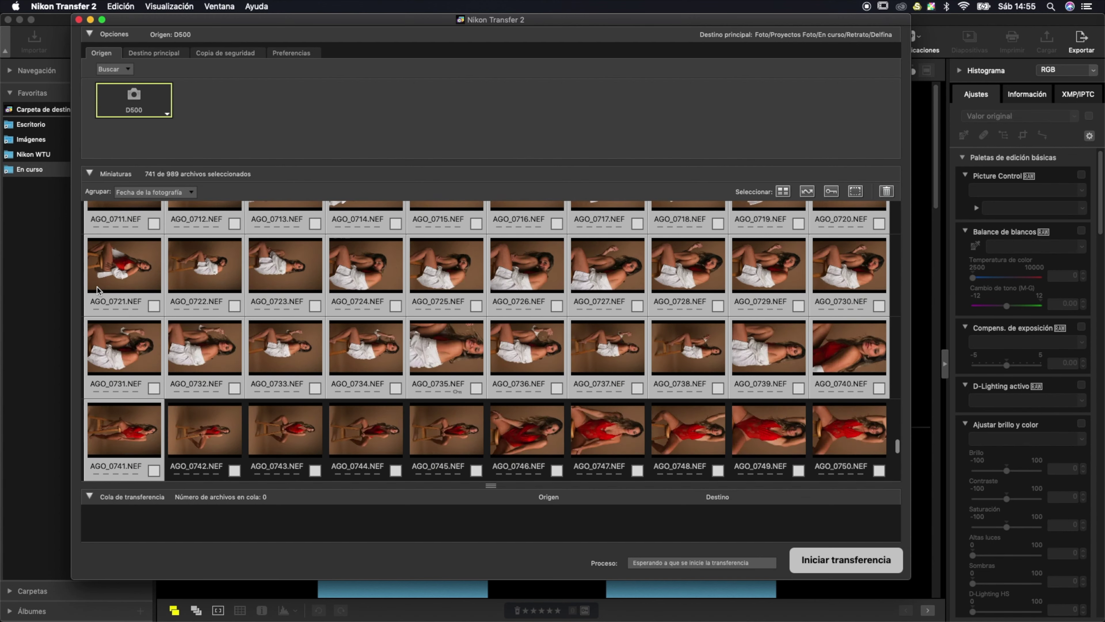
key("shift+Down")
key("shift+Down")
key("shift+Down")
key("shift+Down")
key("shift+Down")
key("shift+Down")
key("shift+Down")
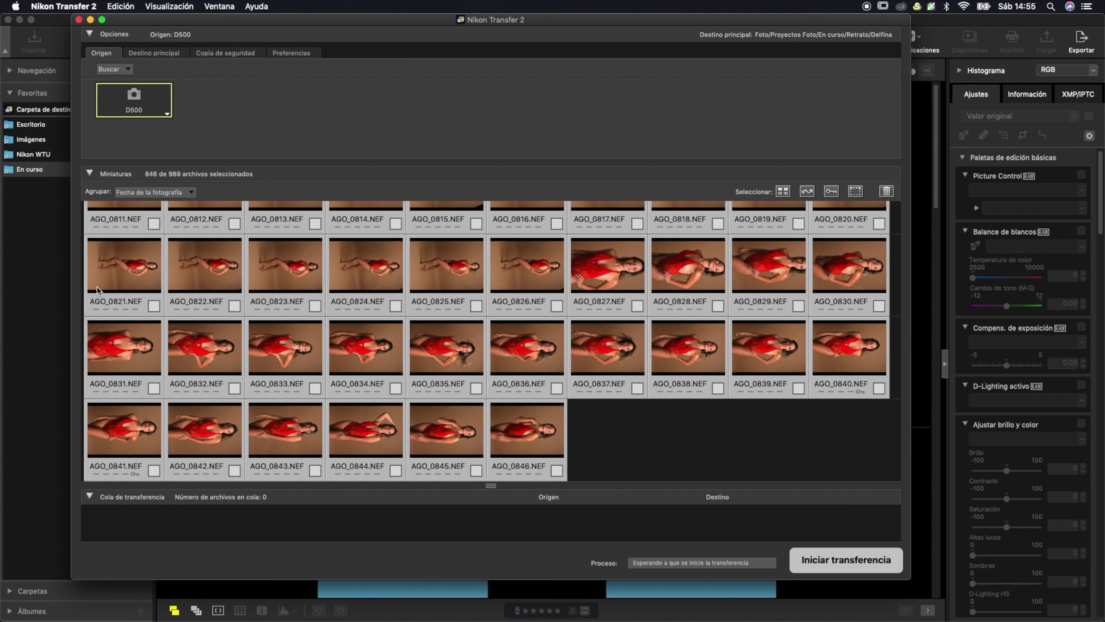
- Tick the 846 selected NEF files and start the transfer
left_click(476, 470)
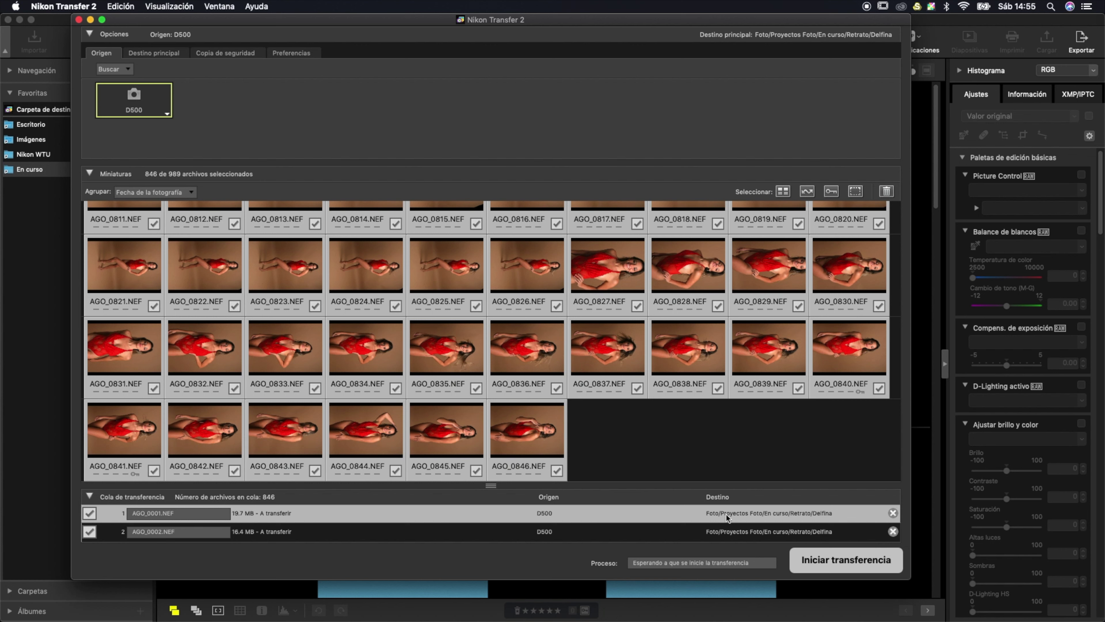
left_click(802, 560)
scroll(549, 410, "down", 3)
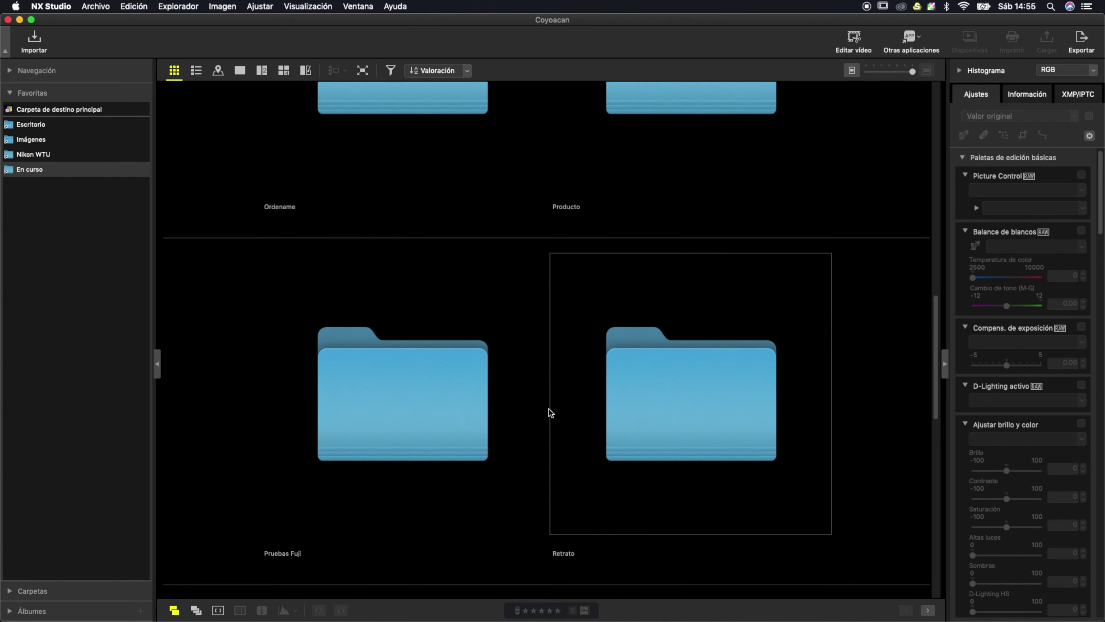
- Open the Retrato folder, then the Delfina folder, in NX Studio's browser
scroll(549, 409, "down", 2)
double_click(628, 347)
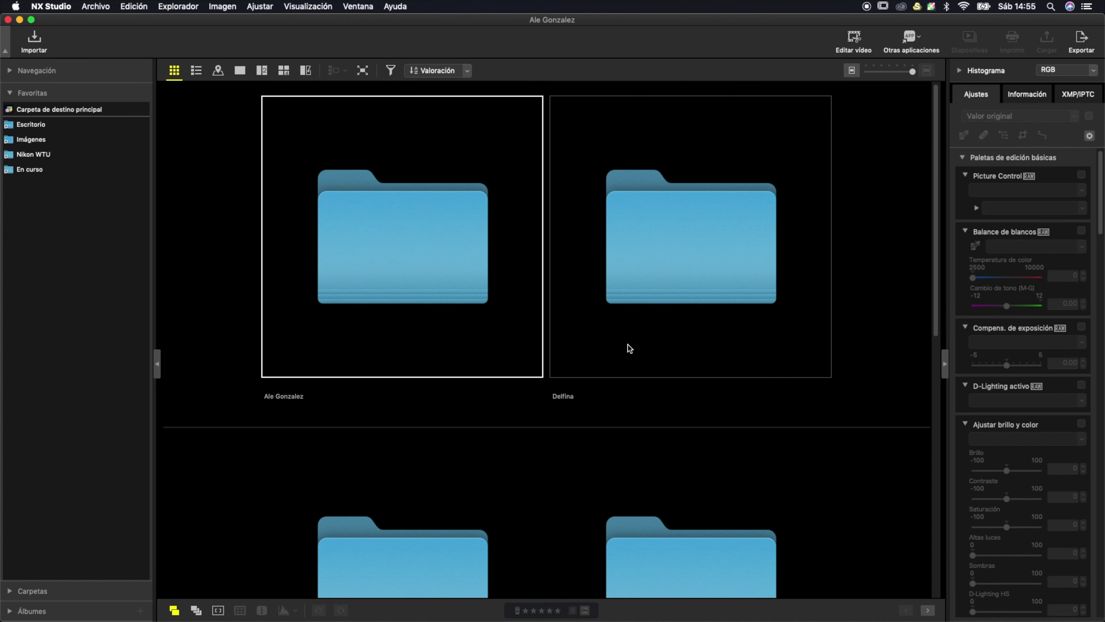
double_click(700, 307)
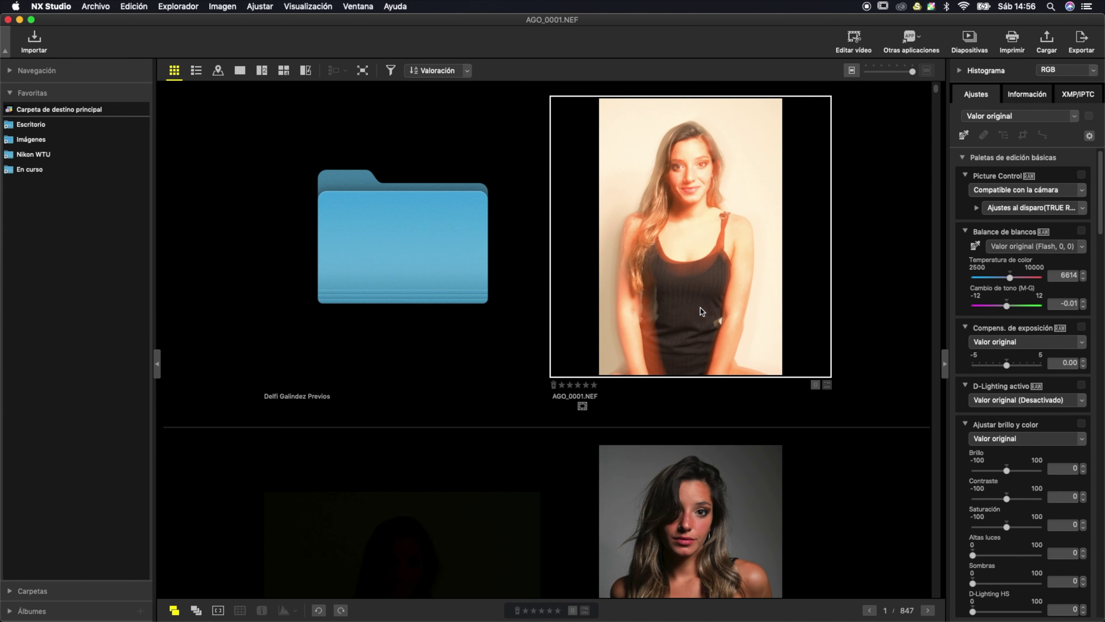
scroll(700, 308, "down", 5)
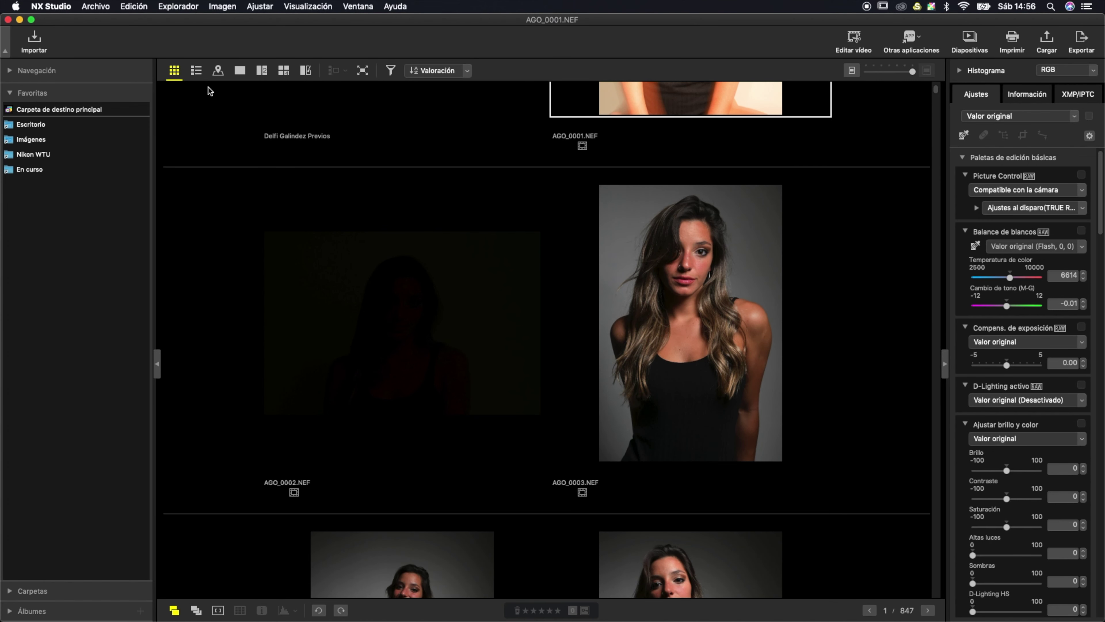
- Show the photos as a List, then switch to the single-image viewer with filmstrip
left_click(196, 71)
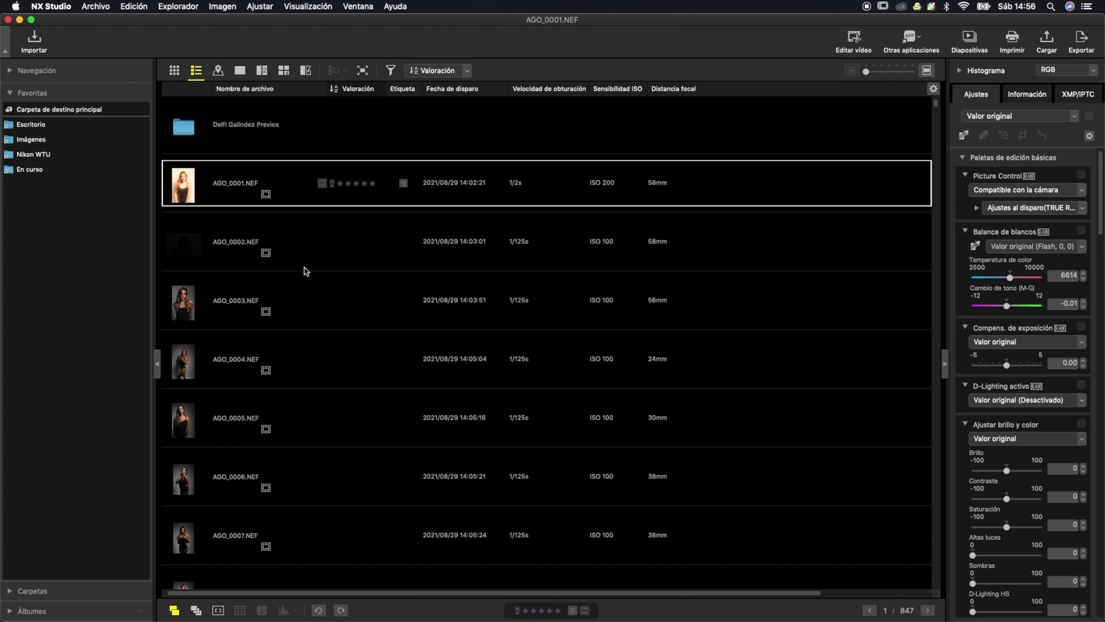
scroll(306, 271, "down", 5)
scroll(306, 271, "down", 2)
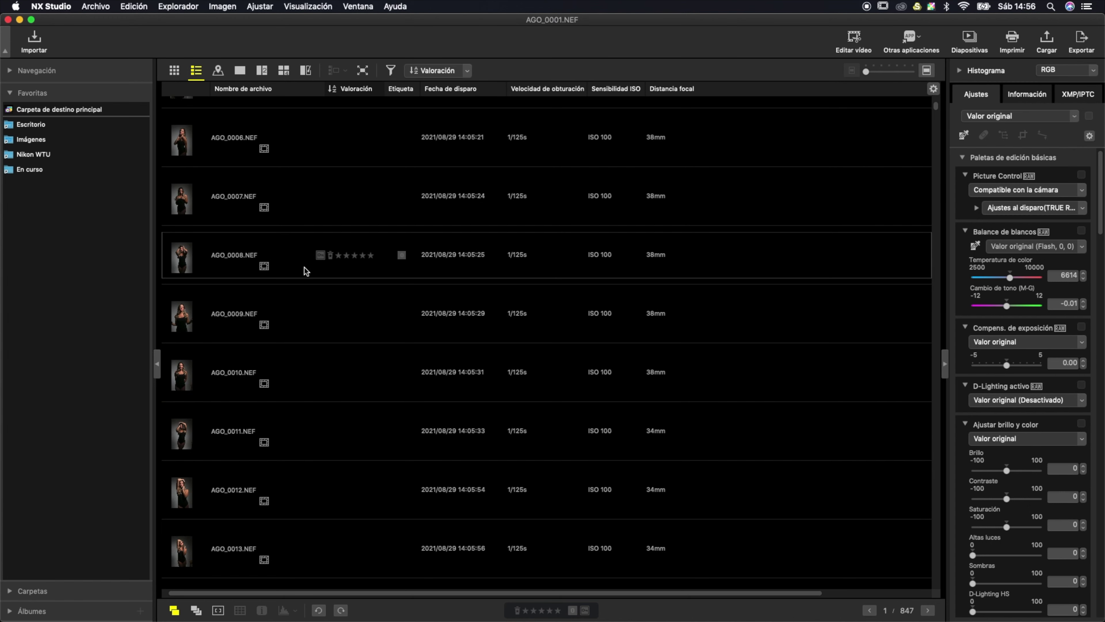
scroll(306, 271, "down", 2)
scroll(304, 270, "down", 2)
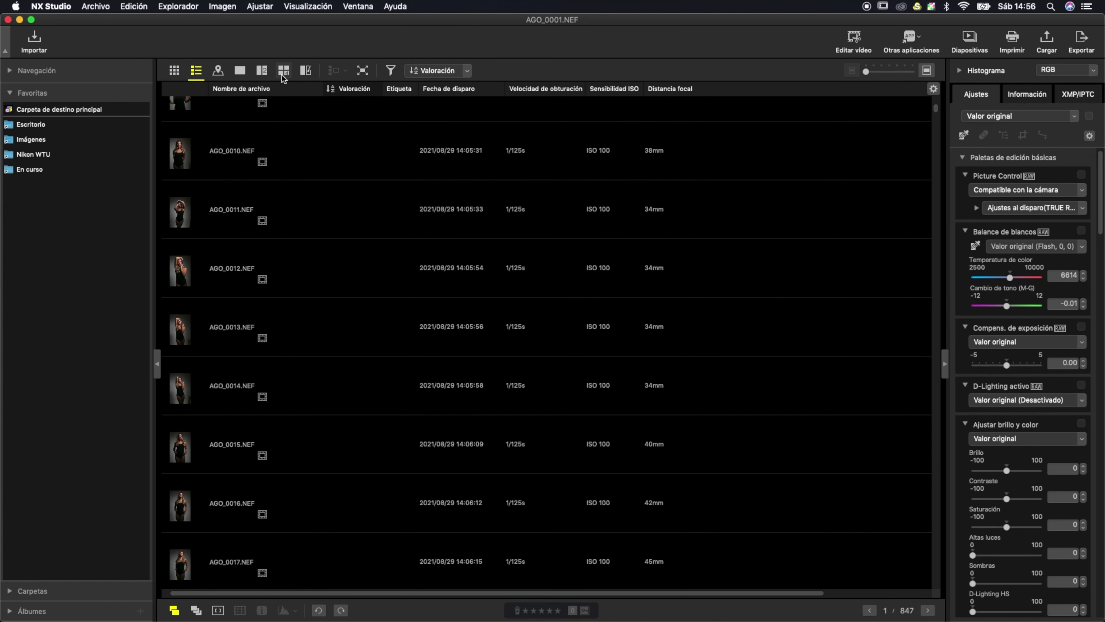
left_click(240, 70)
scroll(210, 407, "down", 5)
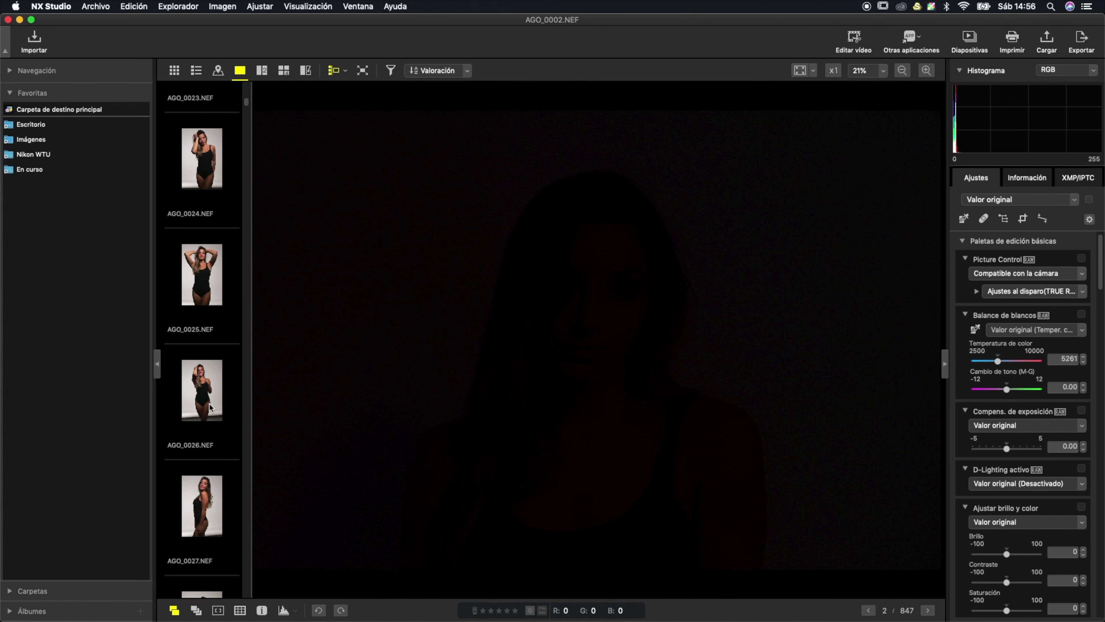
- Preview AGO_0025 and AGO_0033 full size from the filmstrip
left_click(210, 259)
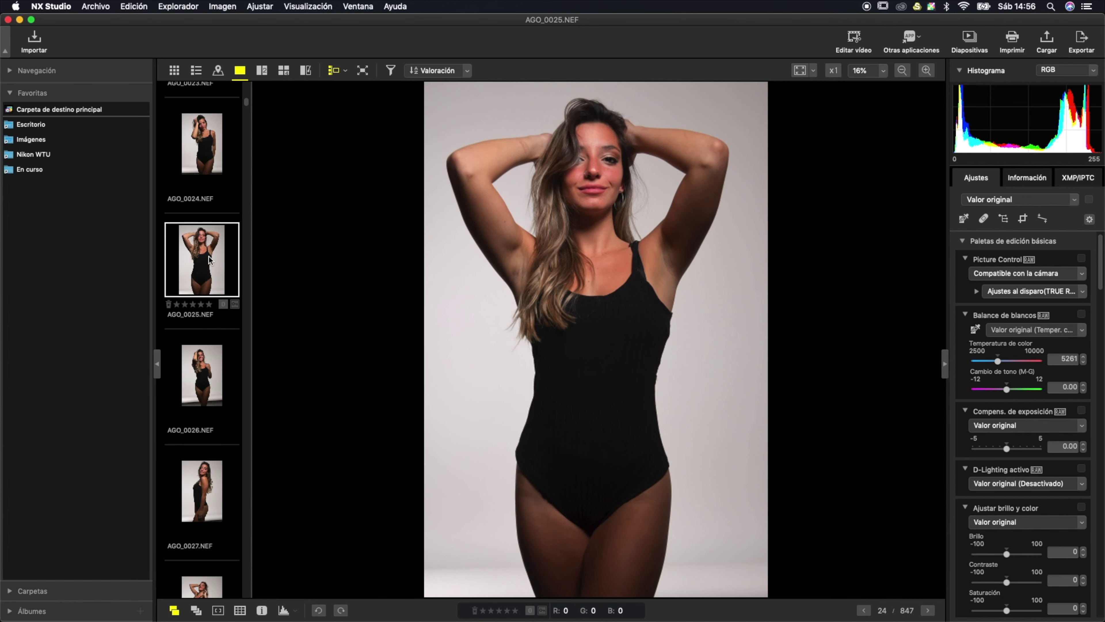
scroll(196, 391, "down", 6)
scroll(189, 442, "down", 4)
scroll(188, 442, "down", 2)
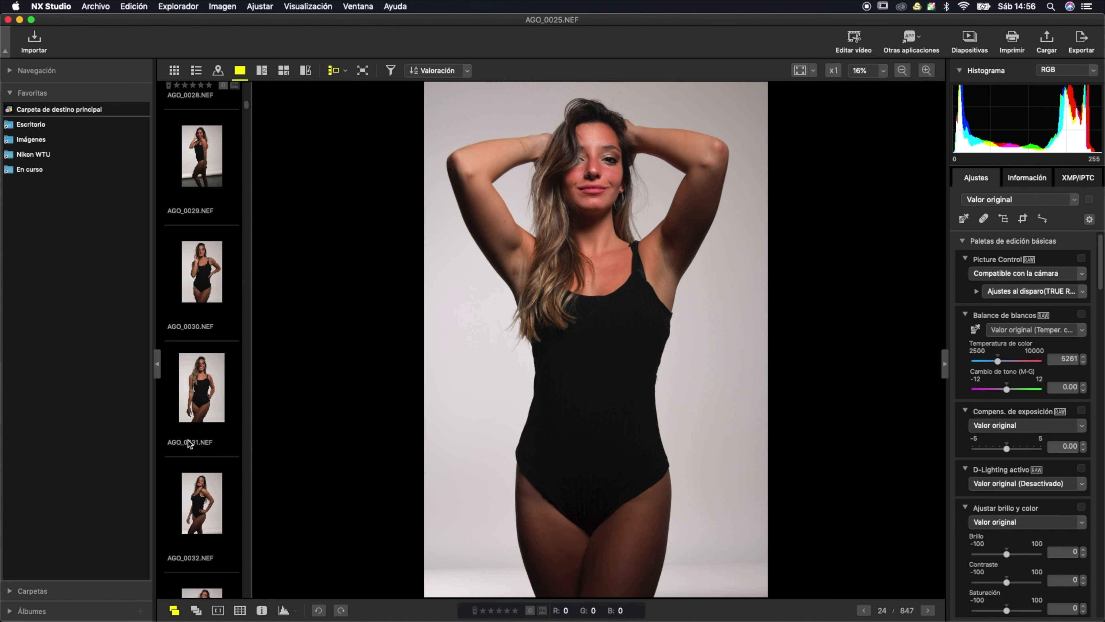
scroll(189, 442, "down", 2)
scroll(188, 442, "down", 1)
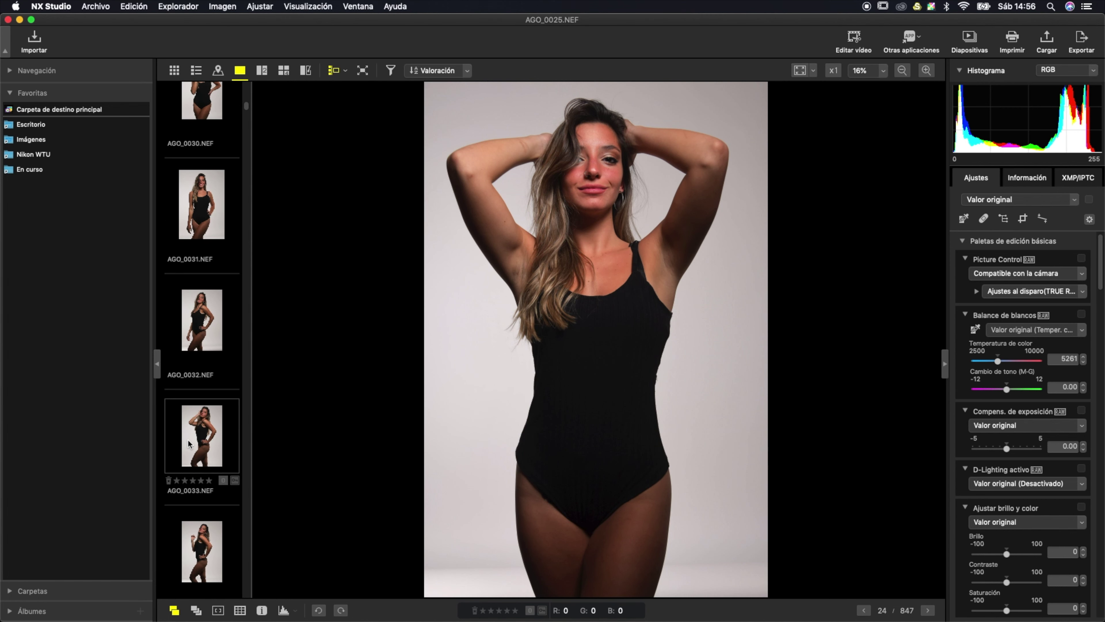
left_click(188, 442)
scroll(189, 442, "down", 4)
scroll(189, 442, "down", 1)
scroll(188, 442, "down", 1)
scroll(188, 441, "down", 5)
scroll(188, 441, "down", 5)
scroll(188, 441, "down", 2)
scroll(188, 442, "down", 2)
scroll(189, 442, "down", 2)
scroll(189, 441, "down", 2)
scroll(188, 441, "down", 2)
scroll(189, 441, "down", 2)
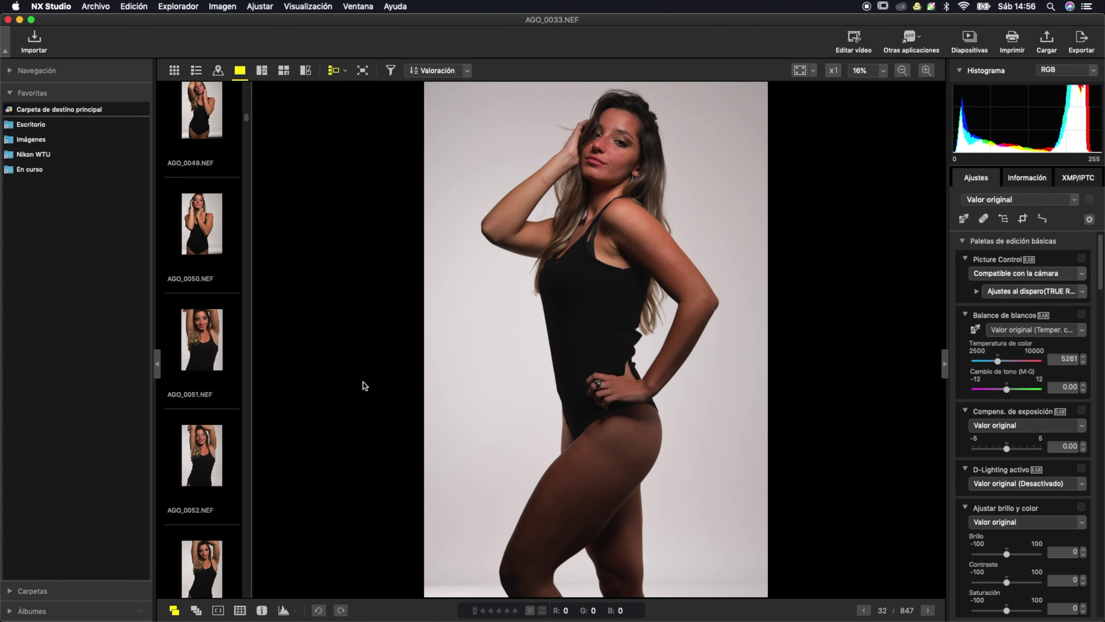
- Check the Valoración sort menu, keeping ascending order unchanged
left_click(438, 70)
left_click(441, 186)
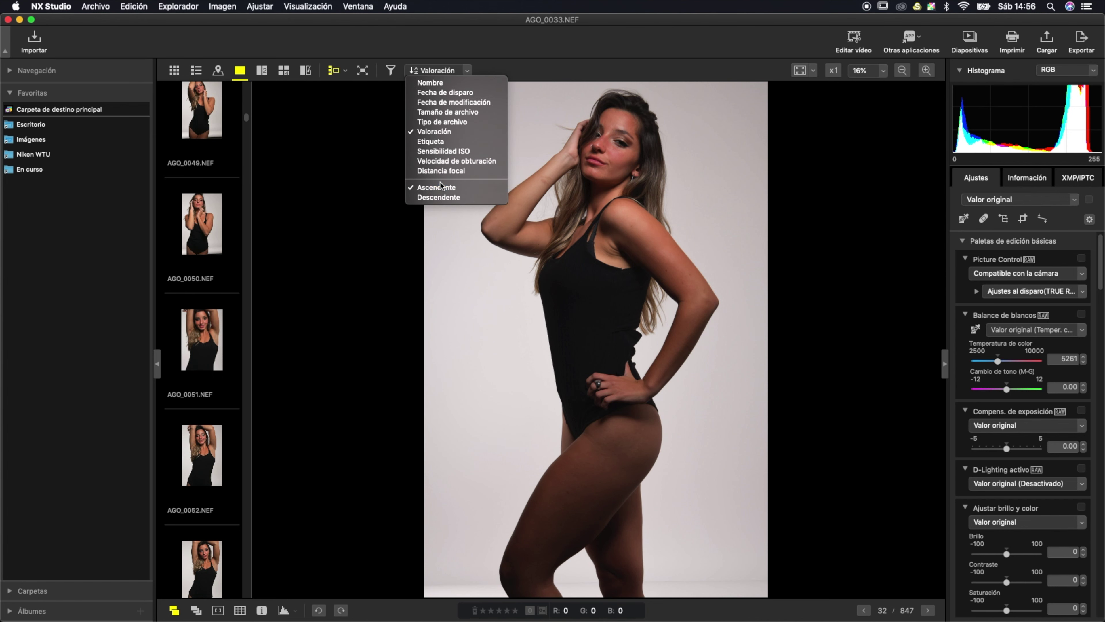
left_click(313, 158)
scroll(204, 166, "up", 1)
scroll(204, 165, "up", 4)
scroll(204, 165, "up", 4)
scroll(204, 166, "up", 4)
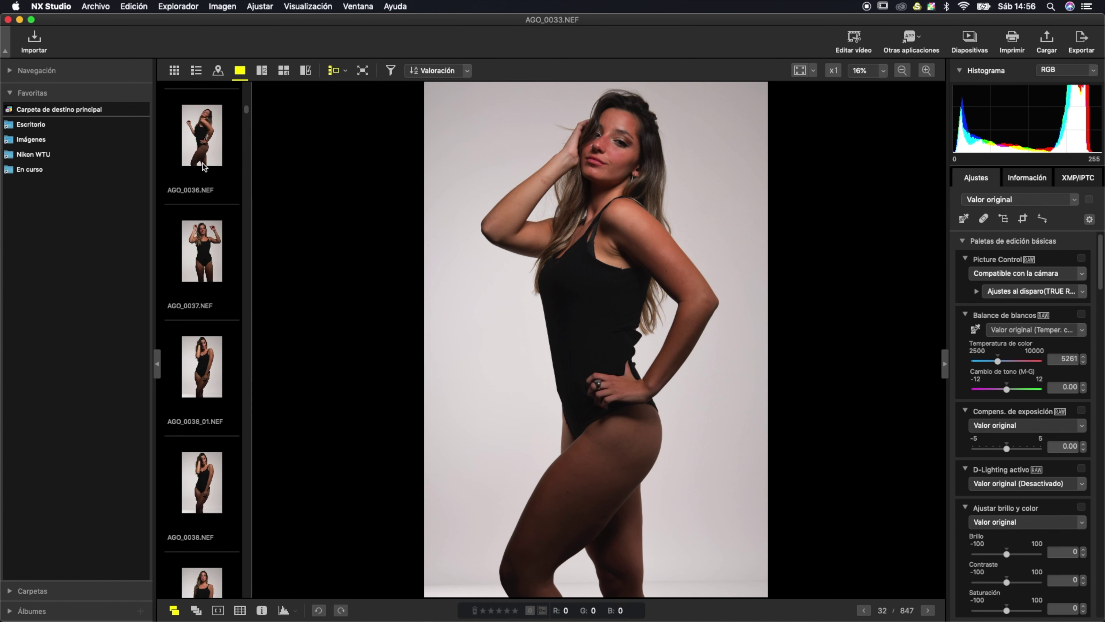
- Return to the thumbnail grid and scroll back up to AGO_0002 and AGO_0003
left_click(175, 70)
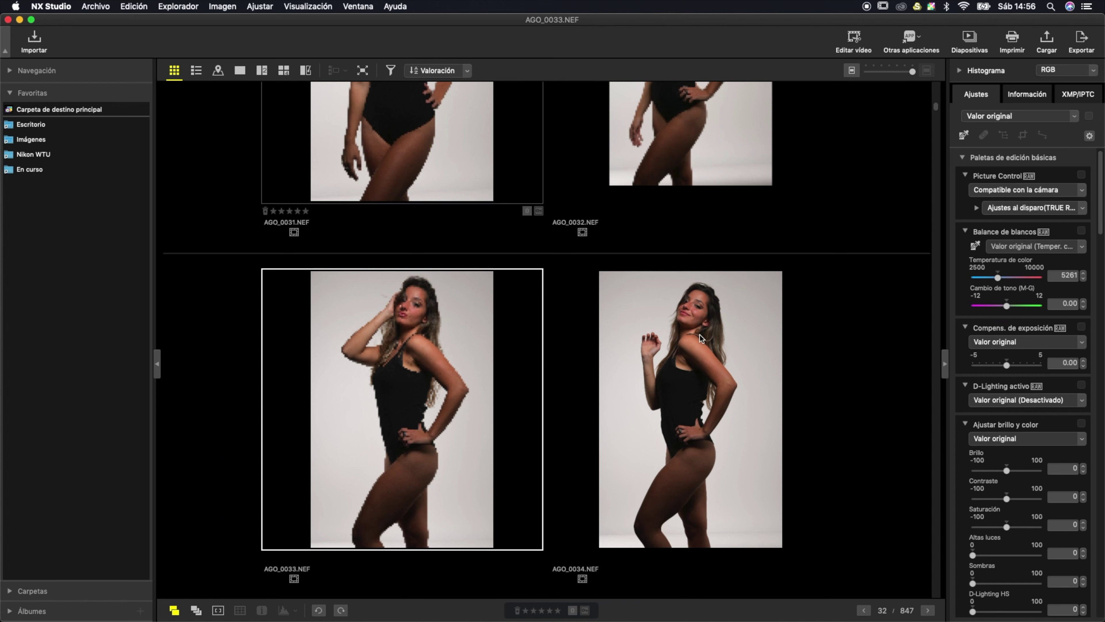
mouse_move(691, 410)
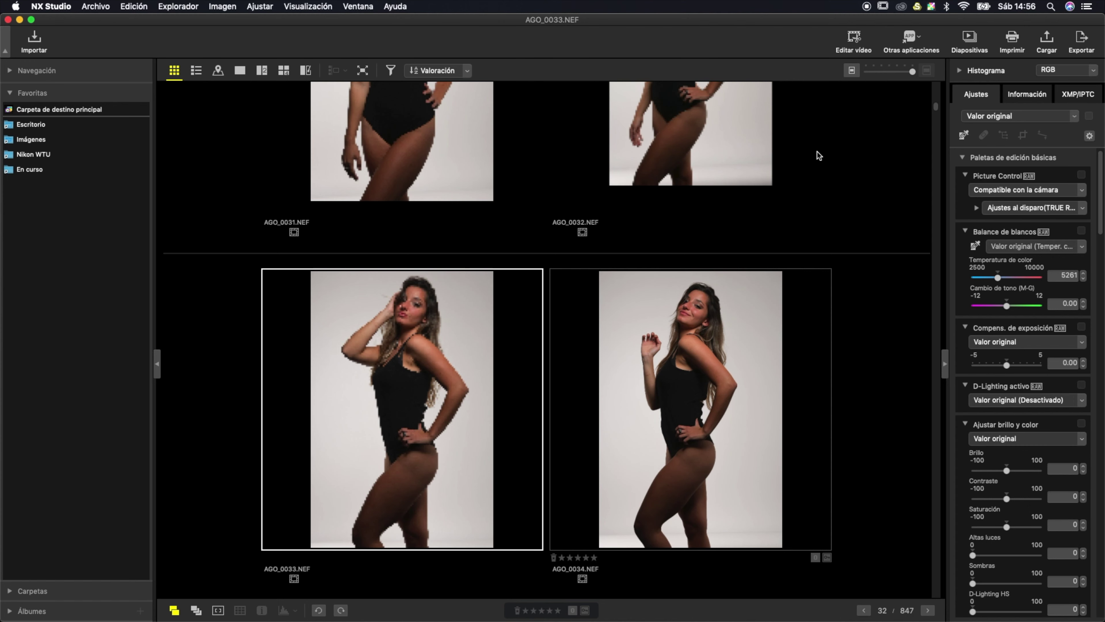
scroll(817, 152, "up", 5)
scroll(817, 151, "up", 5)
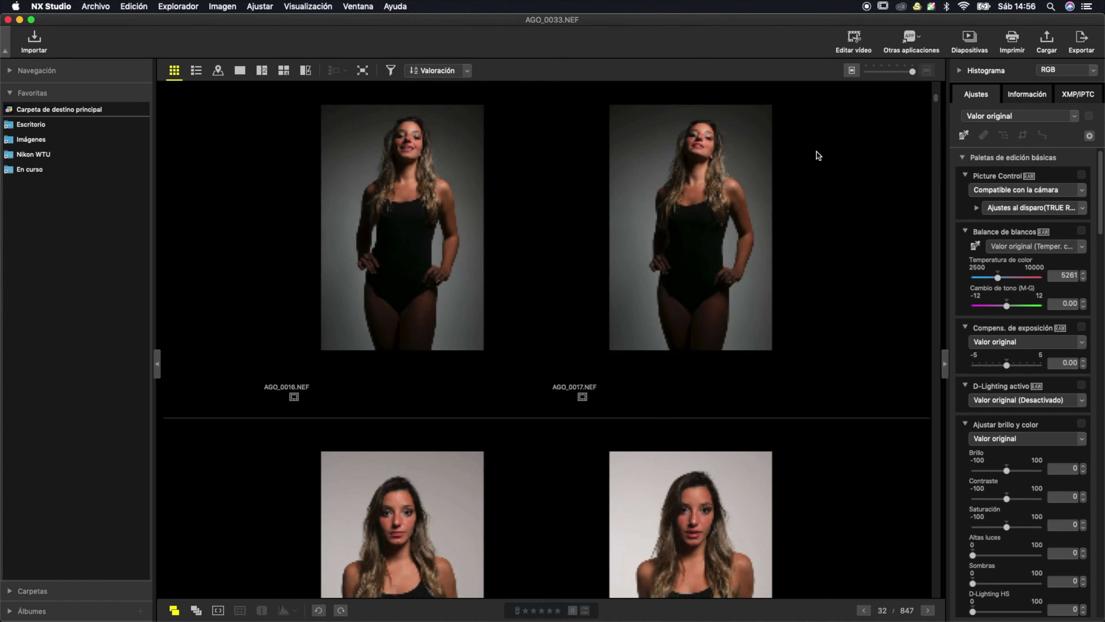
scroll(816, 152, "up", 3)
scroll(816, 151, "up", 3)
scroll(816, 152, "up", 3)
scroll(817, 151, "up", 2)
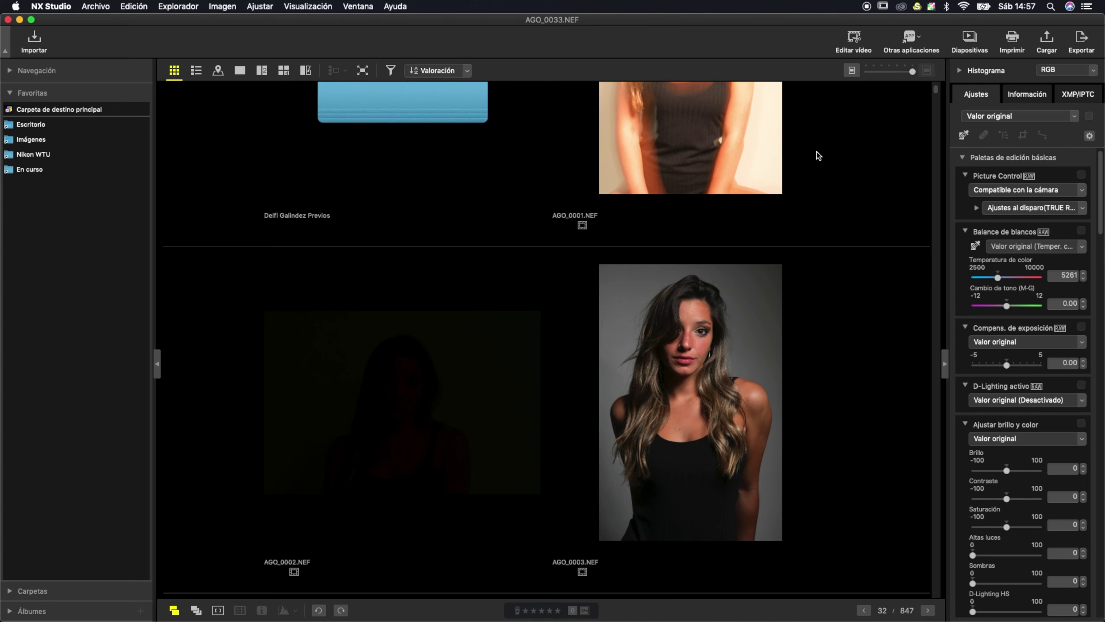
scroll(817, 152, "down", 5)
scroll(817, 152, "up", 1)
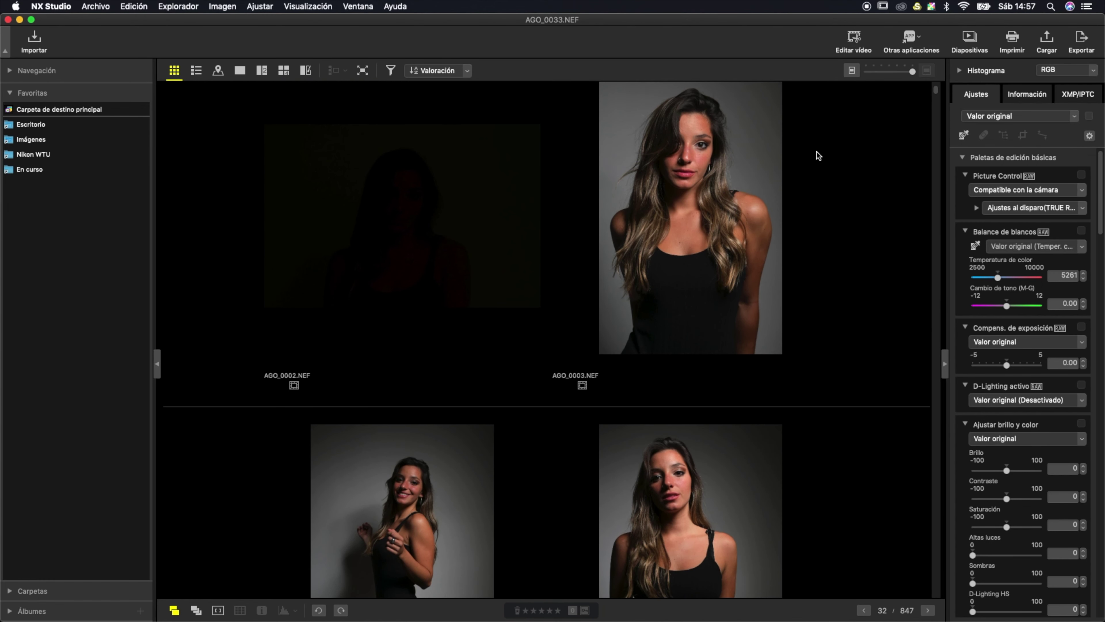
mouse_move(691, 380)
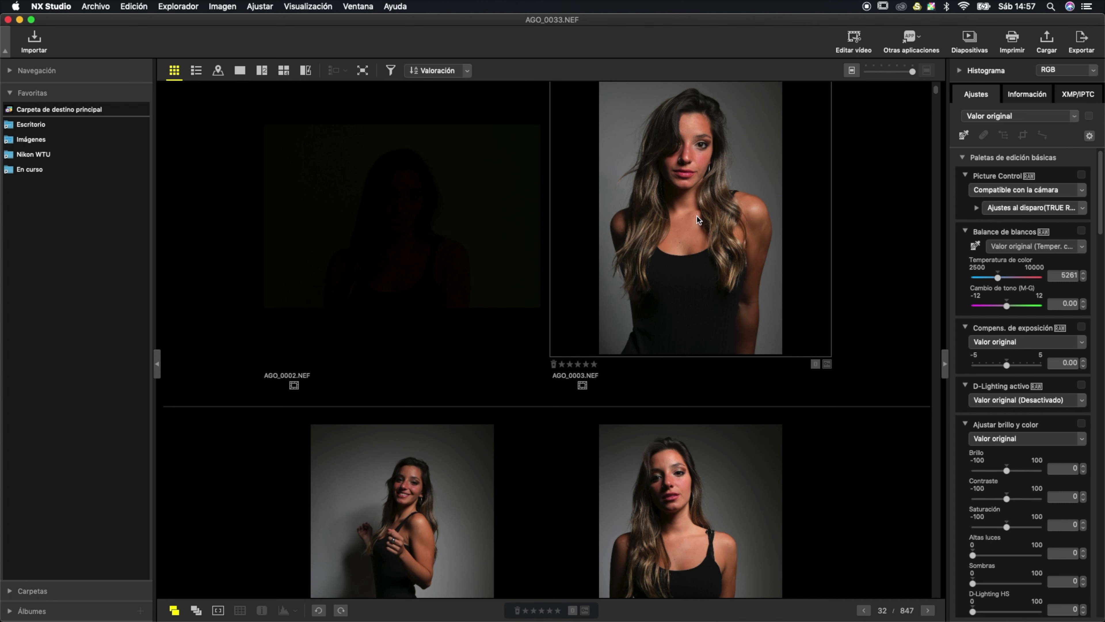
- Apply the red label to AGO_0033, then remove it again
key("1")
left_click(573, 610)
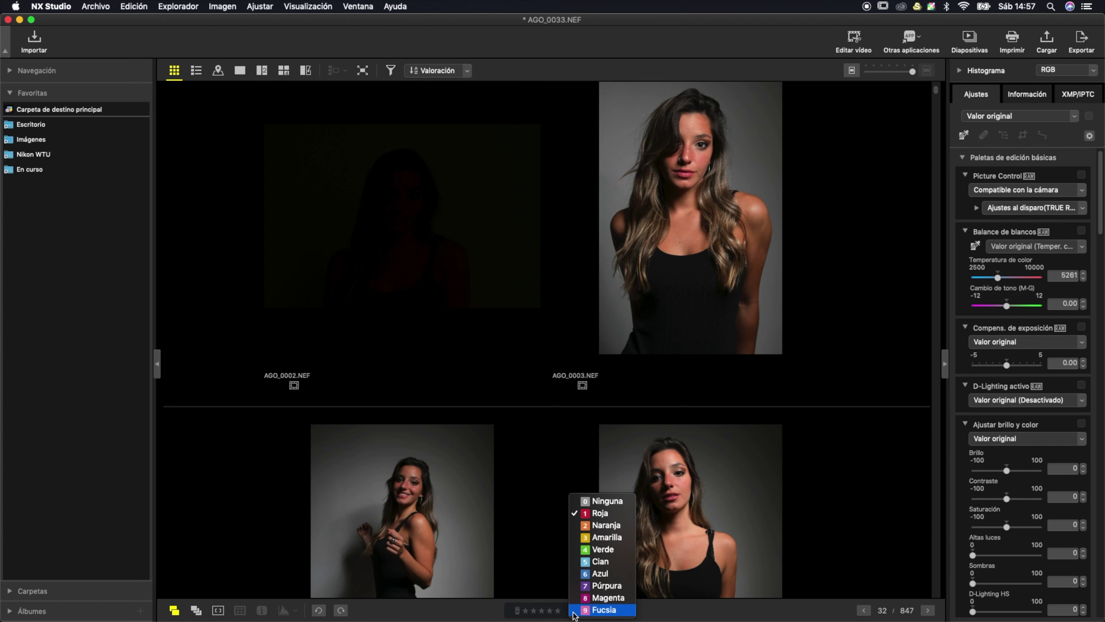
left_click(607, 501)
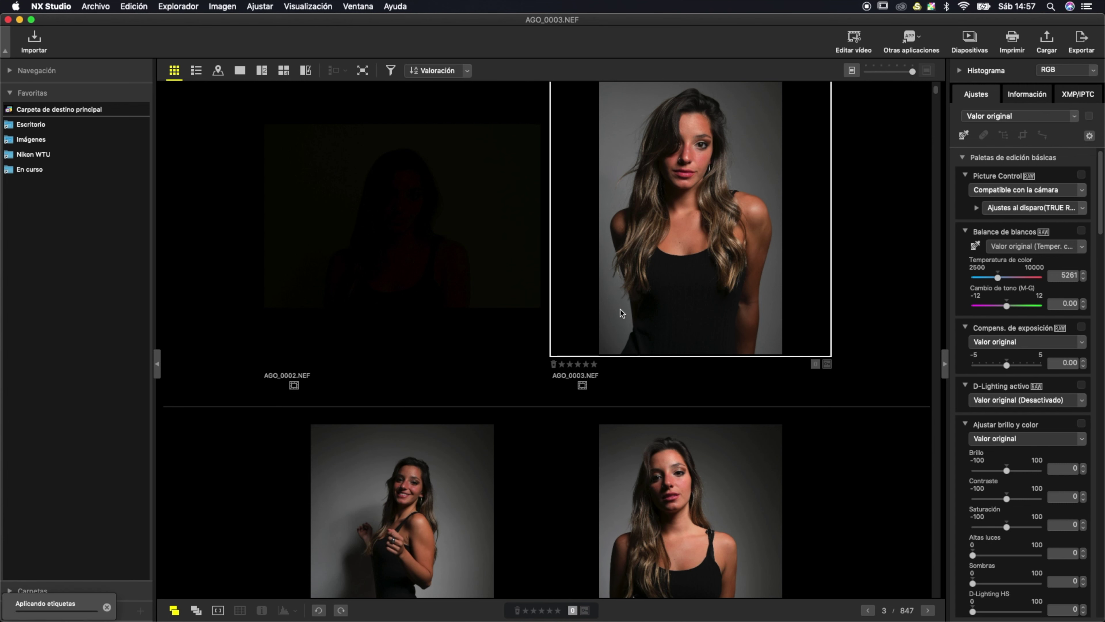
- Try labels 1, 6 and Fucsia plus a five-star rating on AGO_0003
key("1")
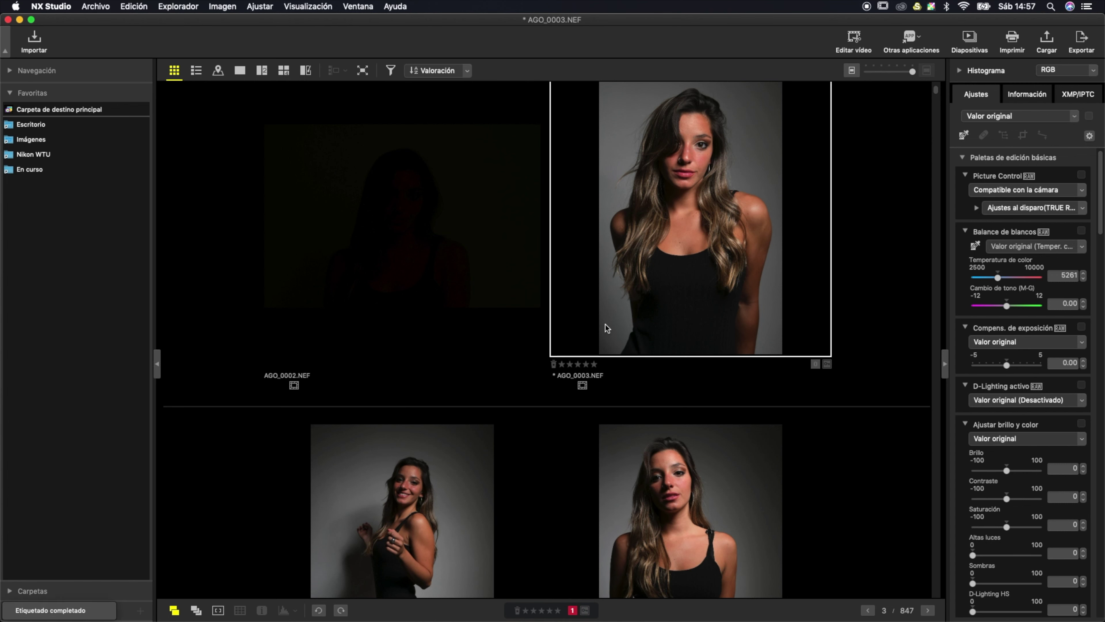
key("6")
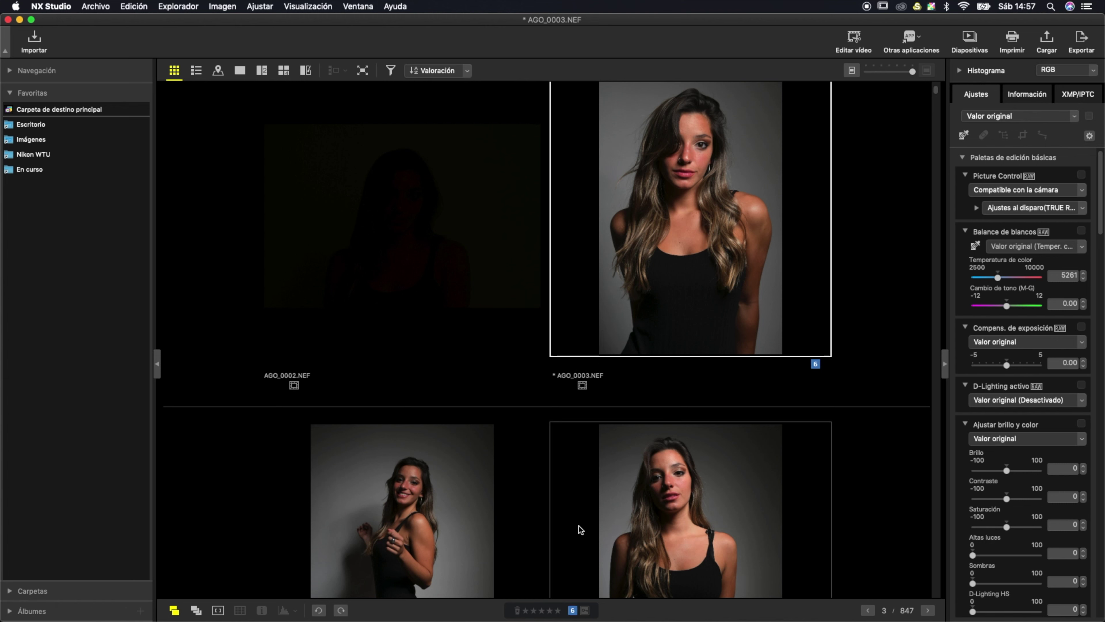
left_click(571, 610)
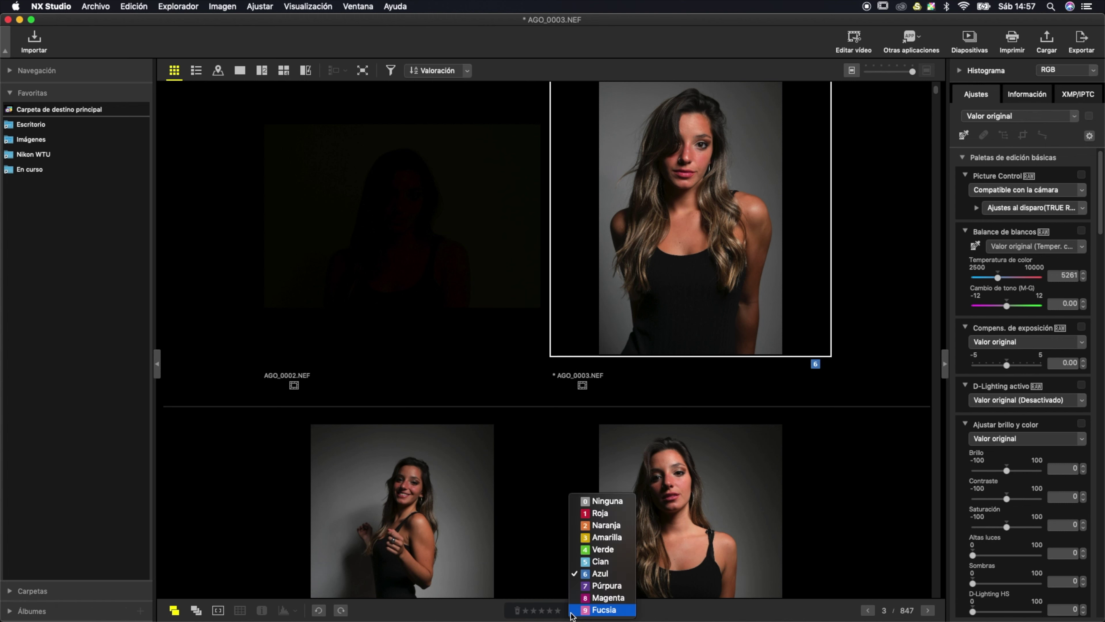
left_click(571, 614)
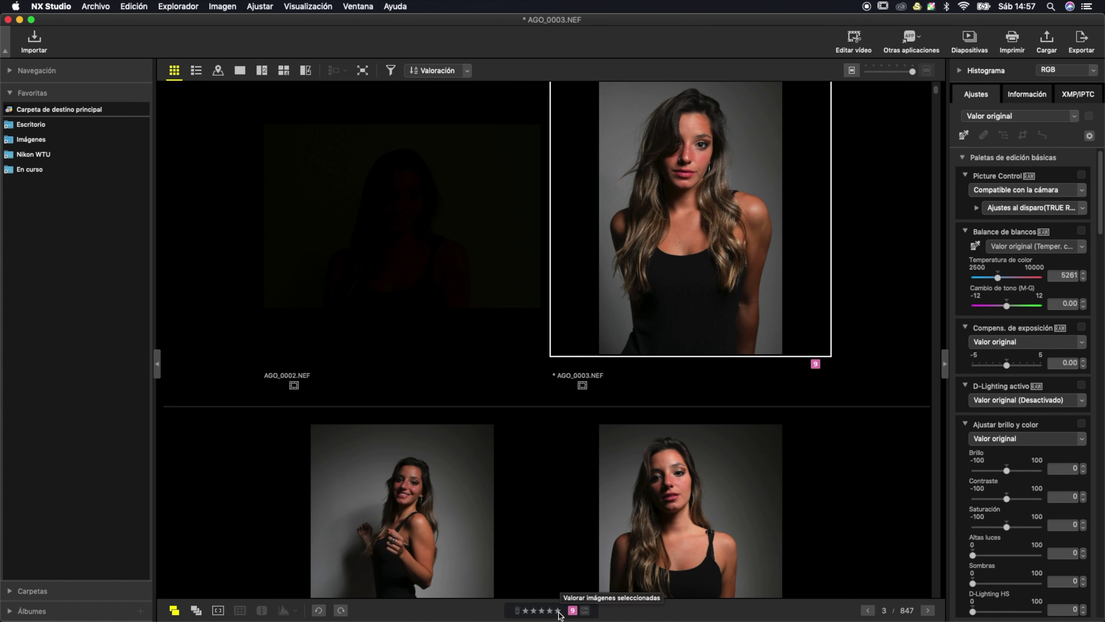
left_click(558, 611)
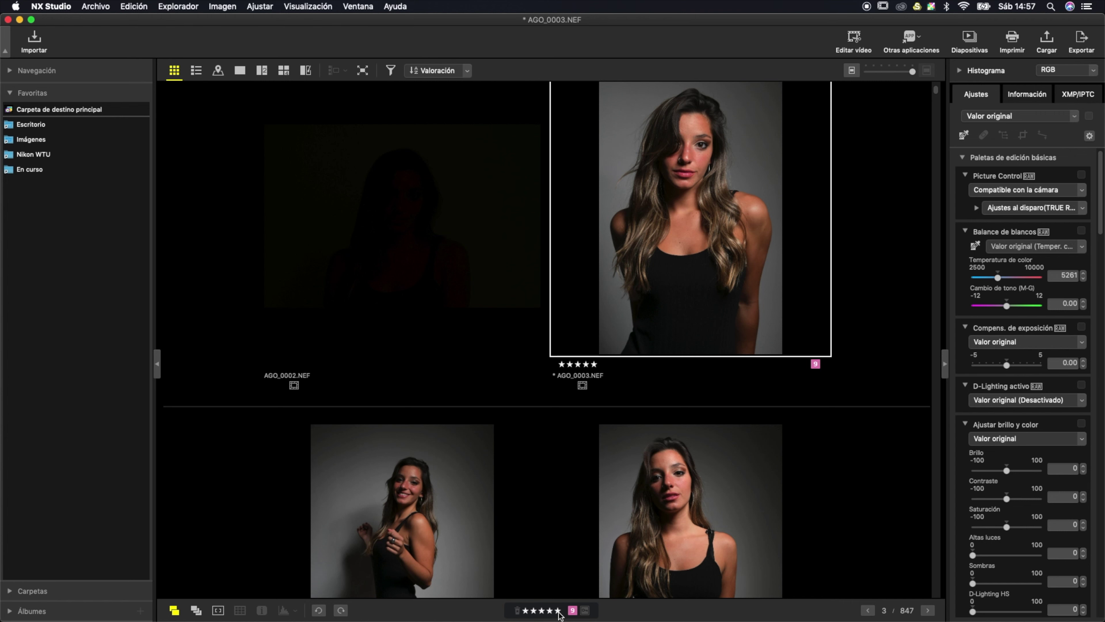
mouse_move(690, 510)
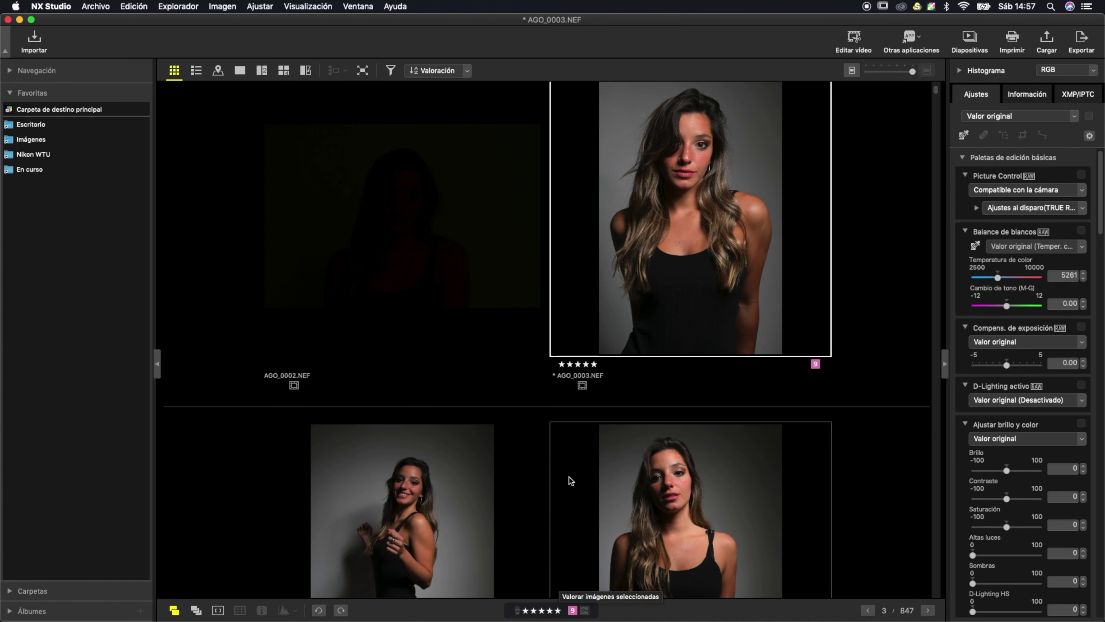
scroll(569, 476, "down", 5)
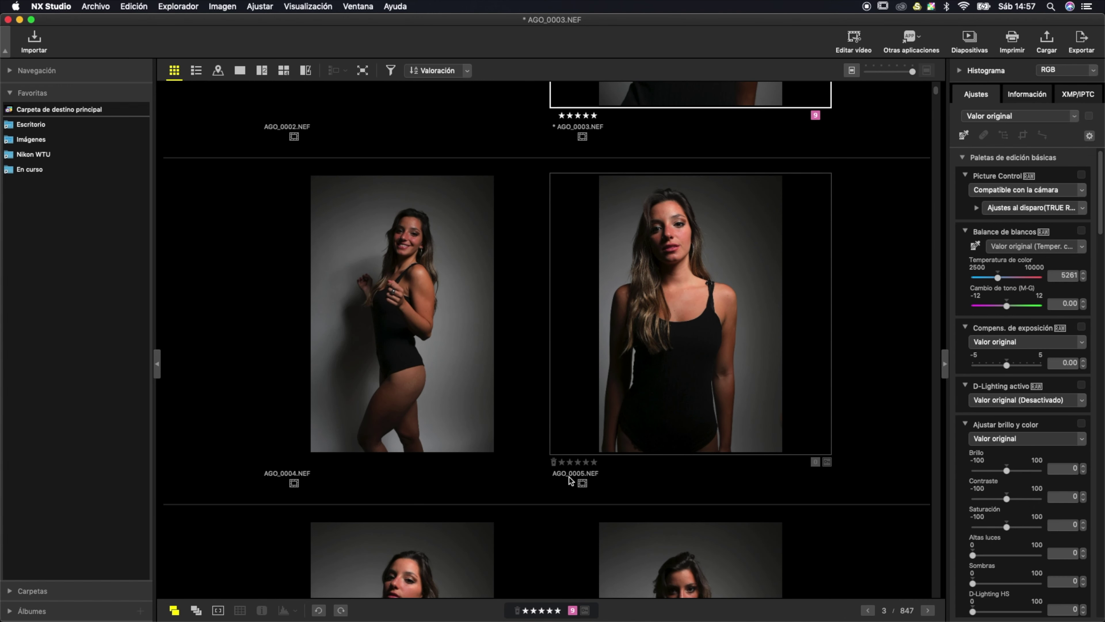
scroll(583, 483, "up", 3)
mouse_move(691, 95)
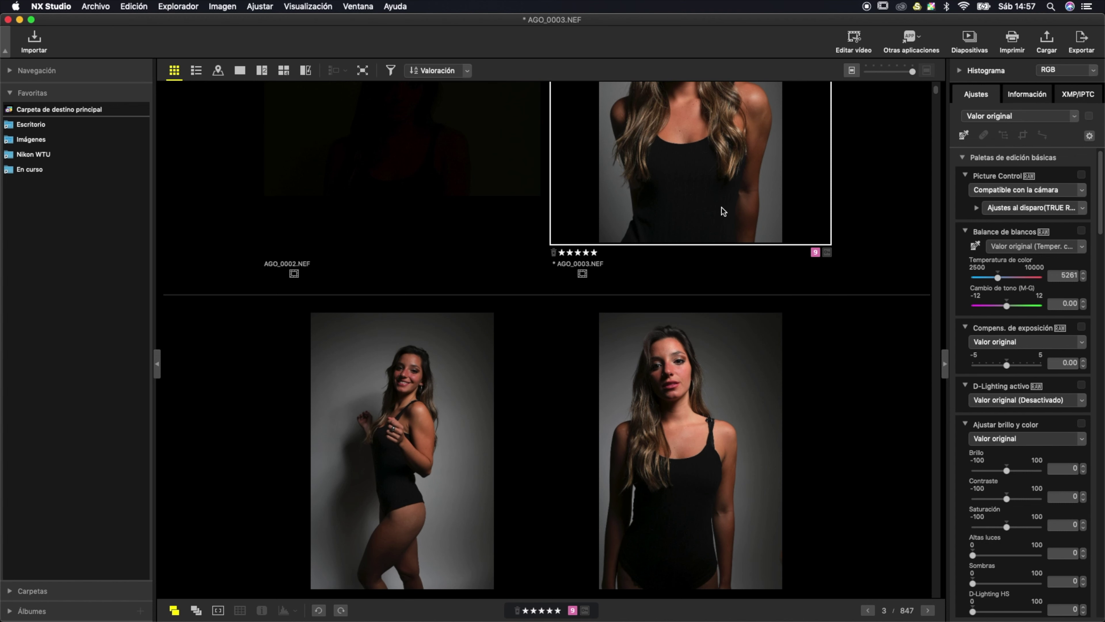
- Clear AGO_0003's rating and label, give it the red label, and show three thumbnails per row
left_click(562, 253)
left_click(561, 253)
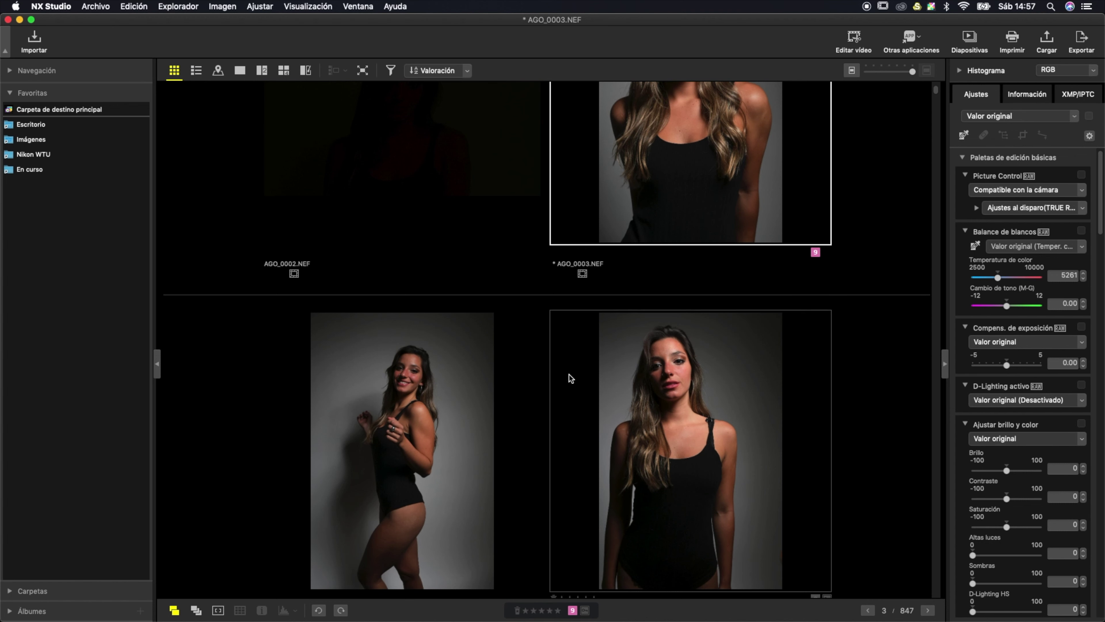
left_click(815, 252)
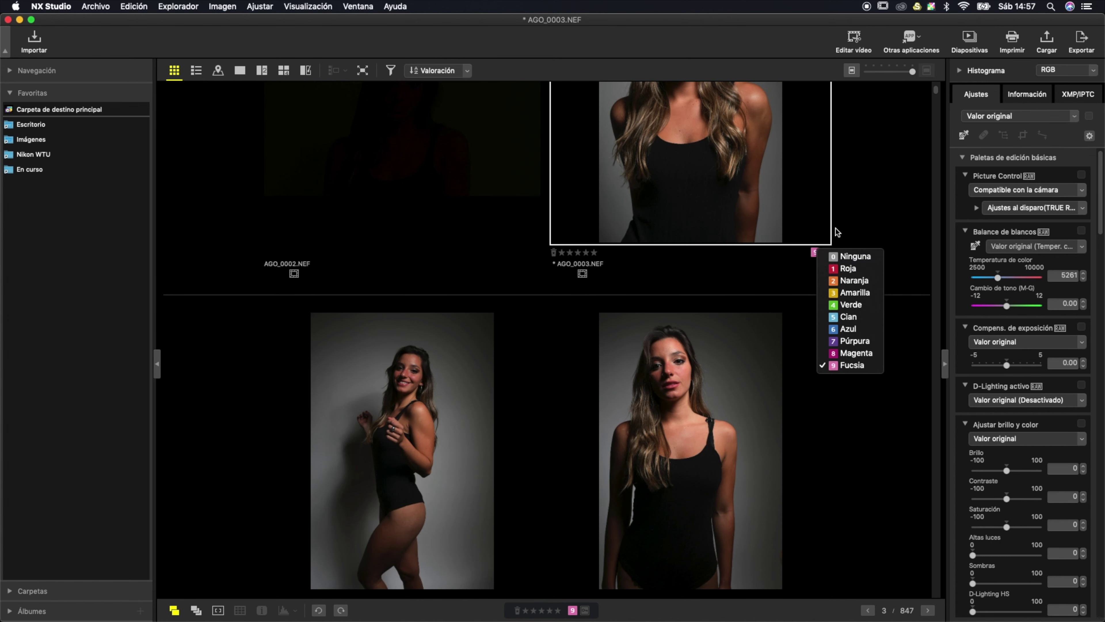
left_click(861, 171)
scroll(861, 171, "up", 5)
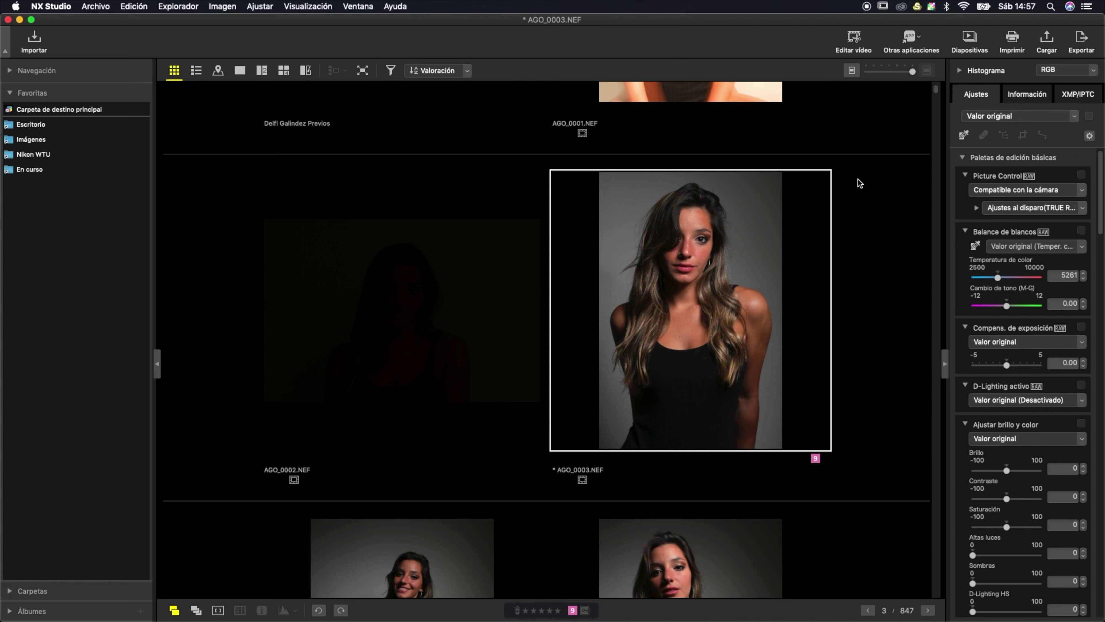
mouse_move(691, 310)
left_click(815, 458)
left_click(833, 464)
key("1")
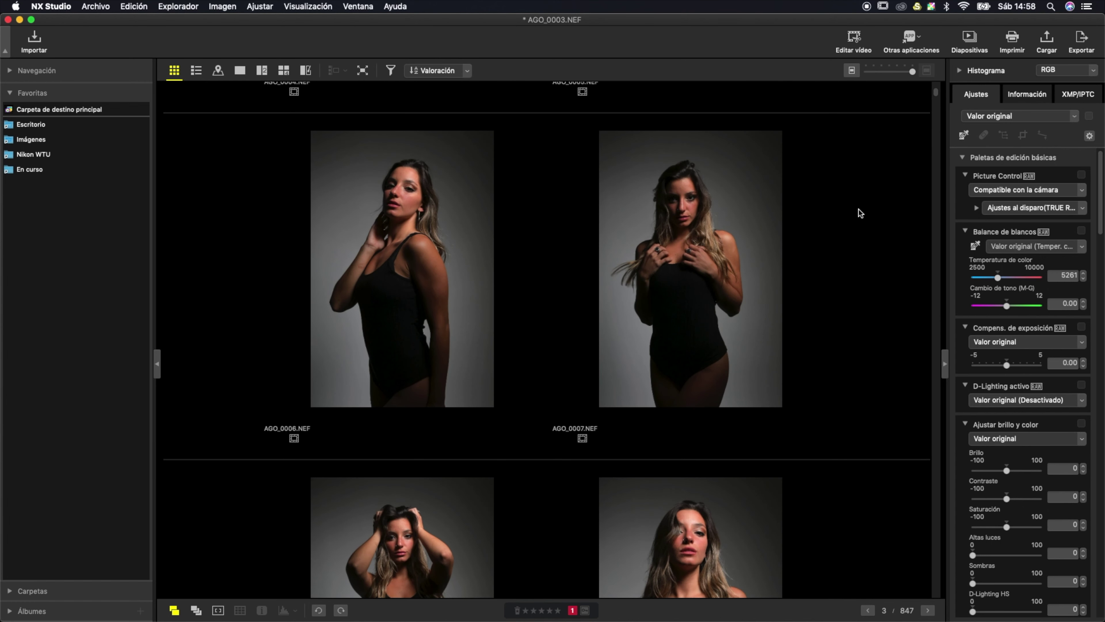
left_click_drag(912, 71, 904, 71)
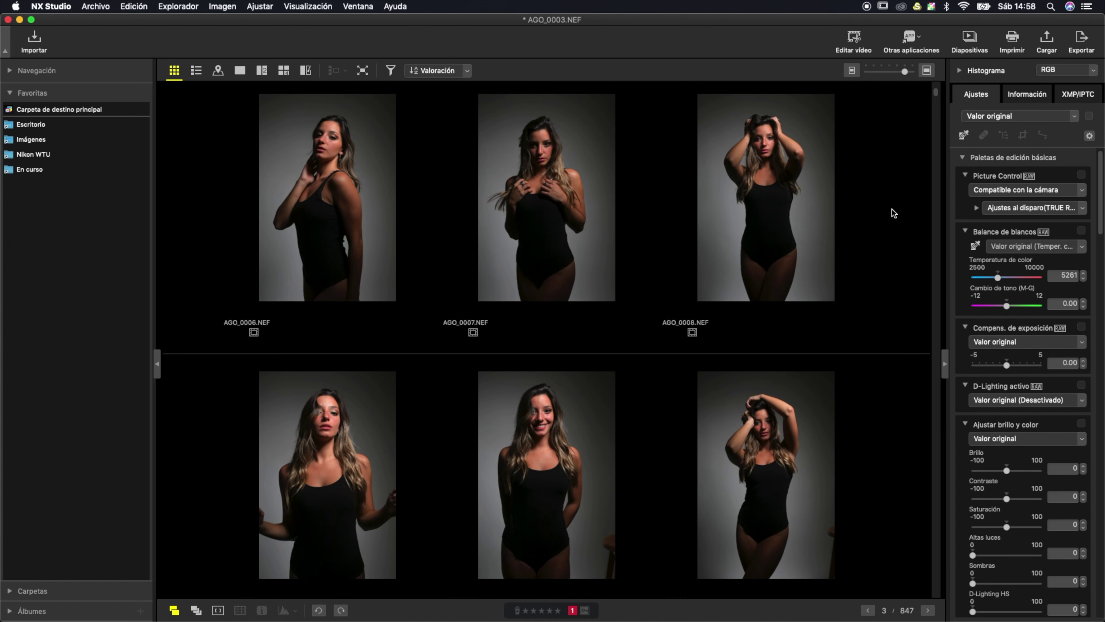
- Scroll down and select the AGO_0019 and AGO_0023 thumbnails
scroll(894, 213, "down", 2)
scroll(894, 213, "down", 5)
scroll(893, 213, "down", 3)
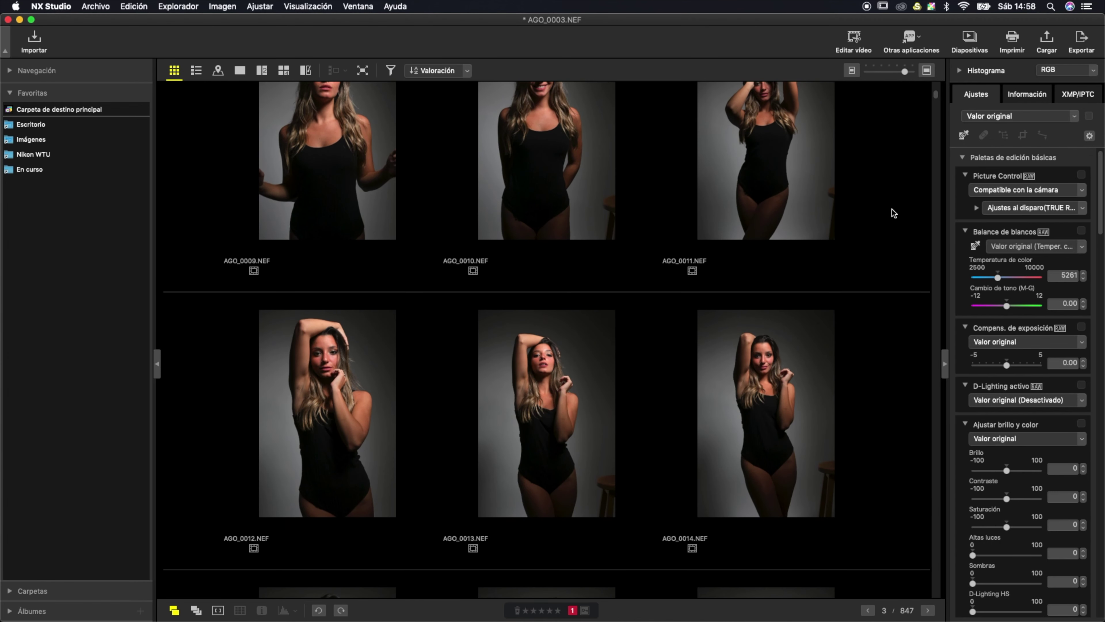
scroll(893, 213, "down", 5)
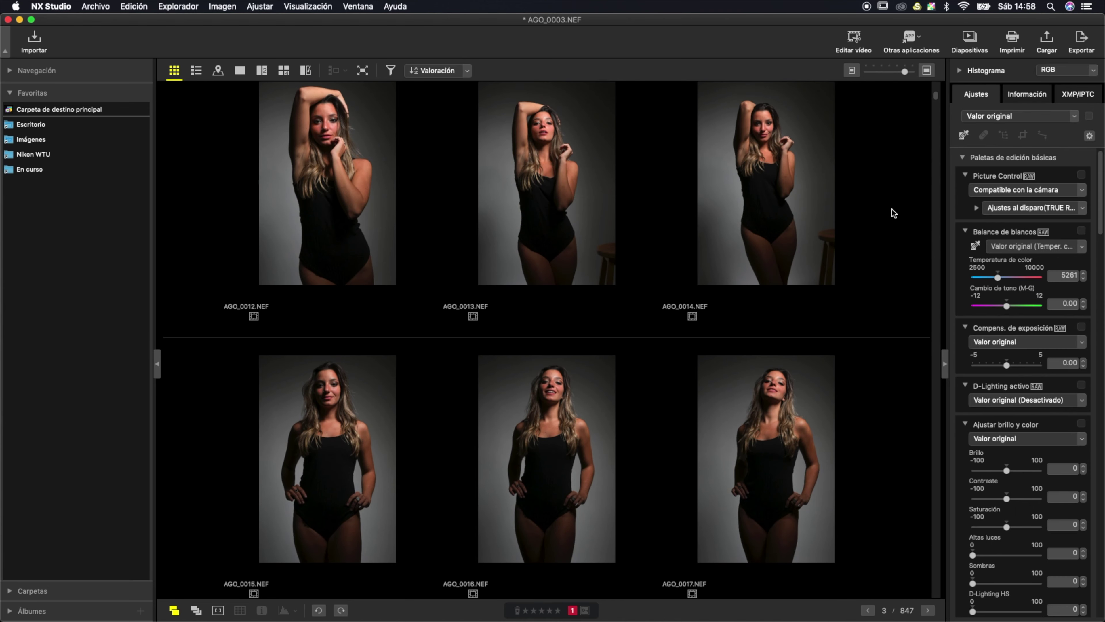
scroll(893, 213, "down", 3)
scroll(893, 213, "down", 4)
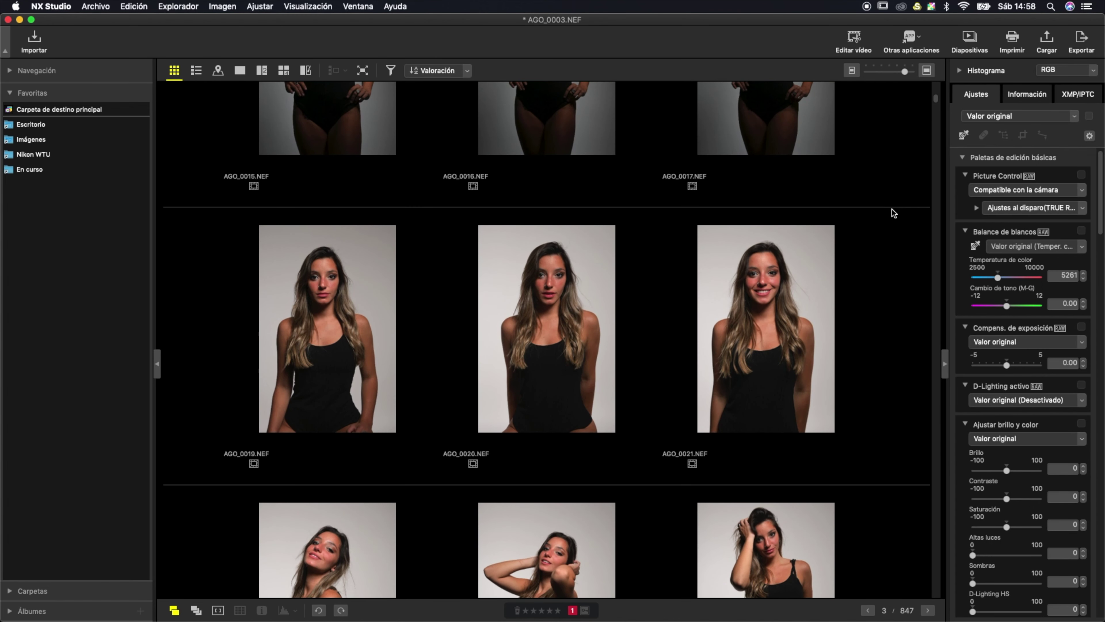
left_click(358, 371)
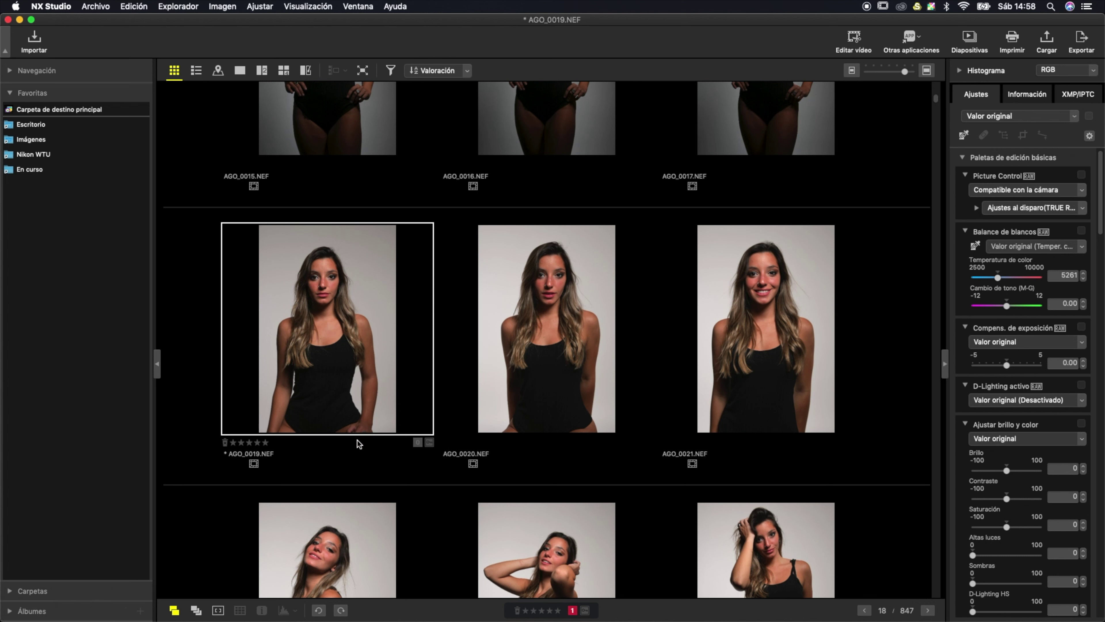
scroll(418, 459, "down", 3)
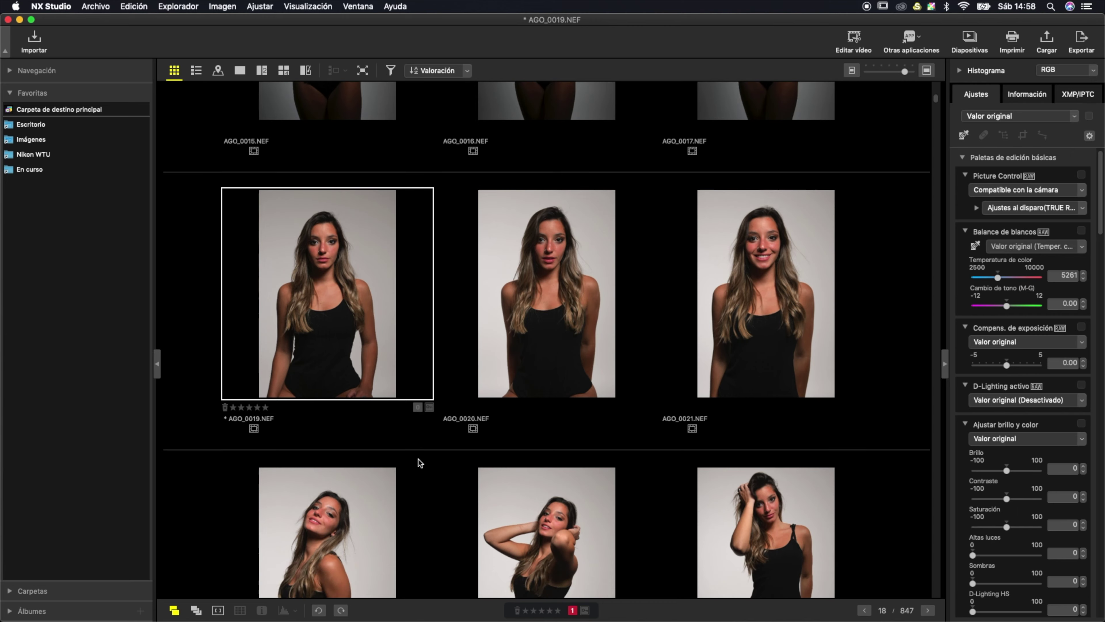
left_click(541, 453)
- Tag AGO_0030 with the red label and reopen its label choices
scroll(540, 452, "down", 5)
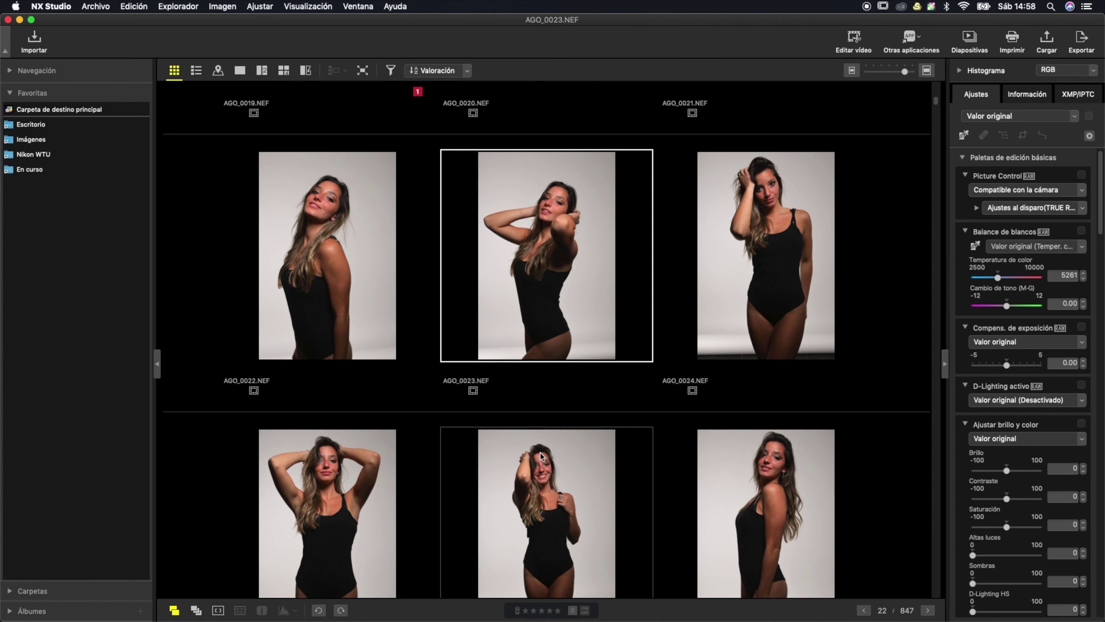
scroll(671, 497, "down", 5)
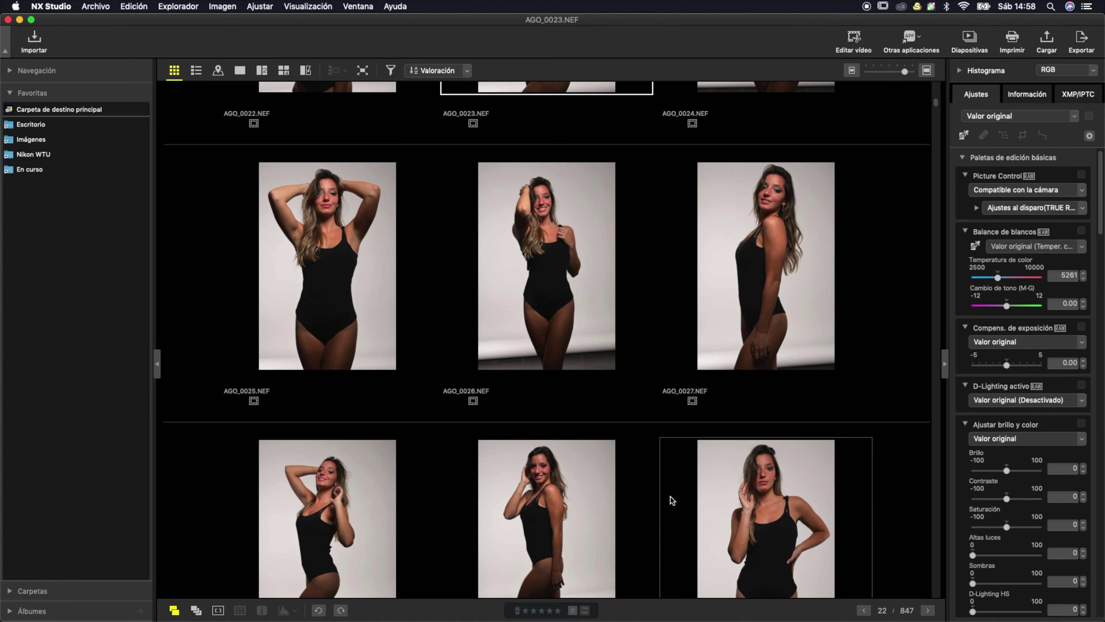
scroll(671, 497, "down", 4)
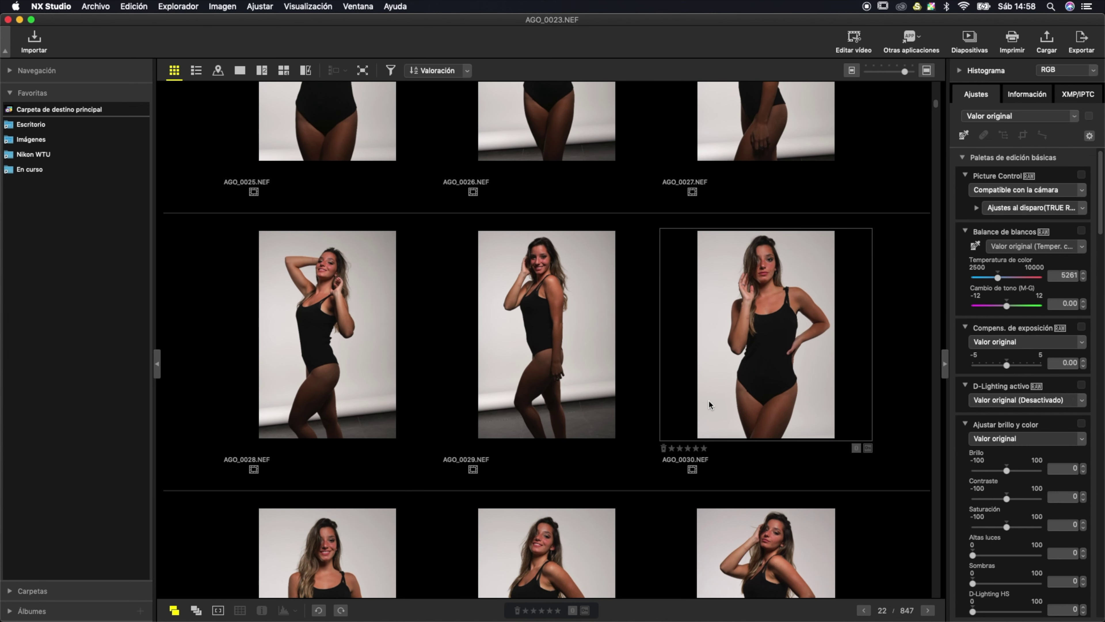
left_click(710, 399)
key("1")
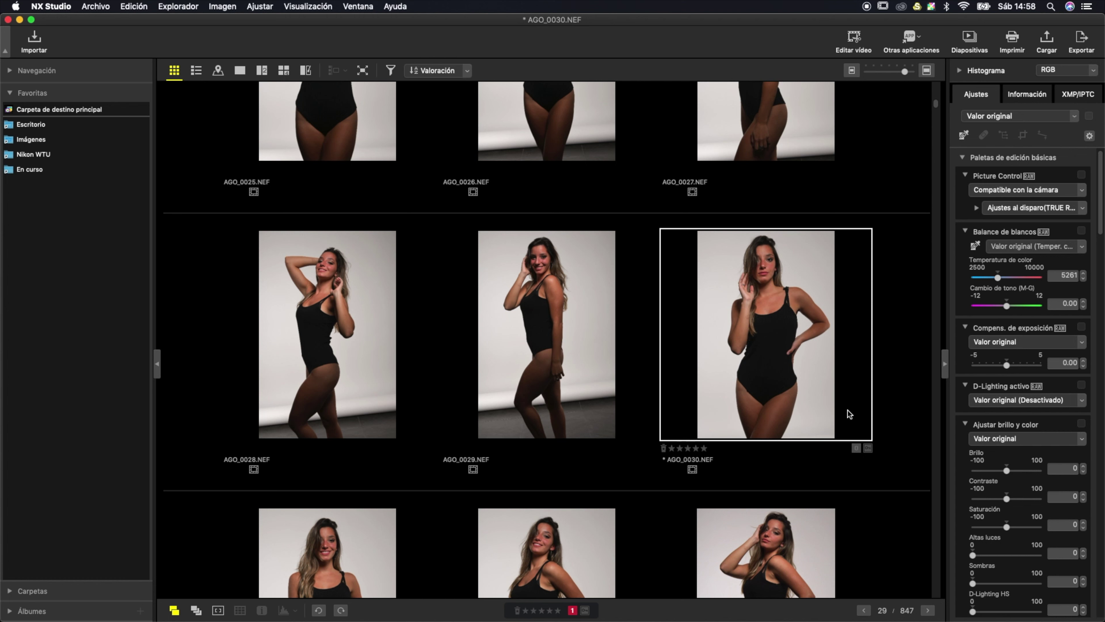
left_click(856, 448)
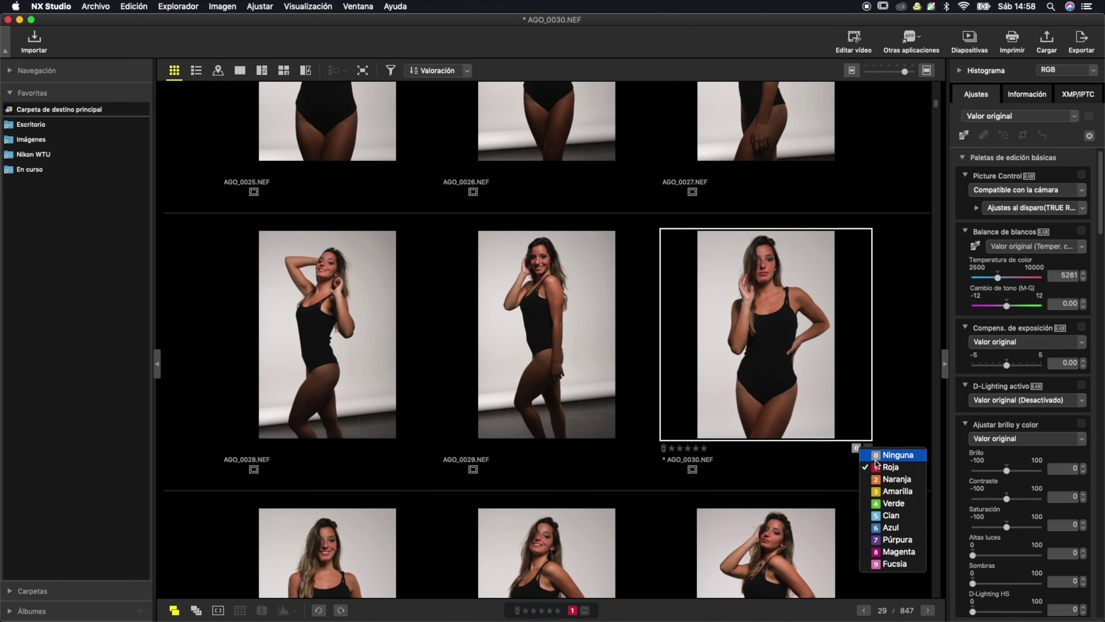
- Keep AGO_0030 red, give AGO_0038_01 red label 1, and select AGO_0042
left_click(887, 467)
scroll(738, 477, "down", 5)
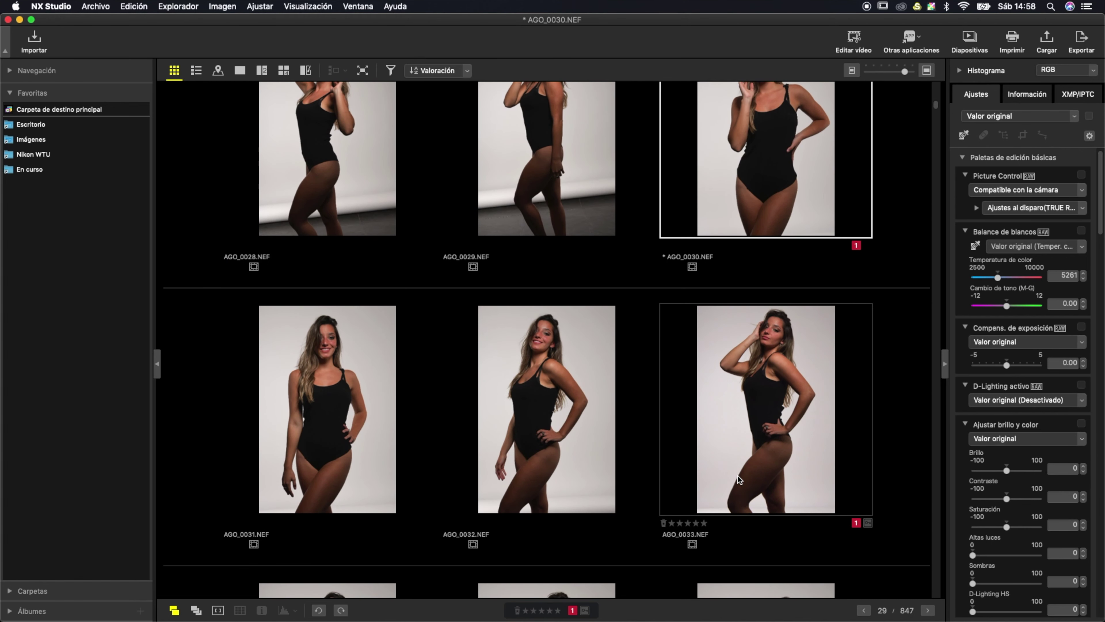
scroll(739, 476, "down", 5)
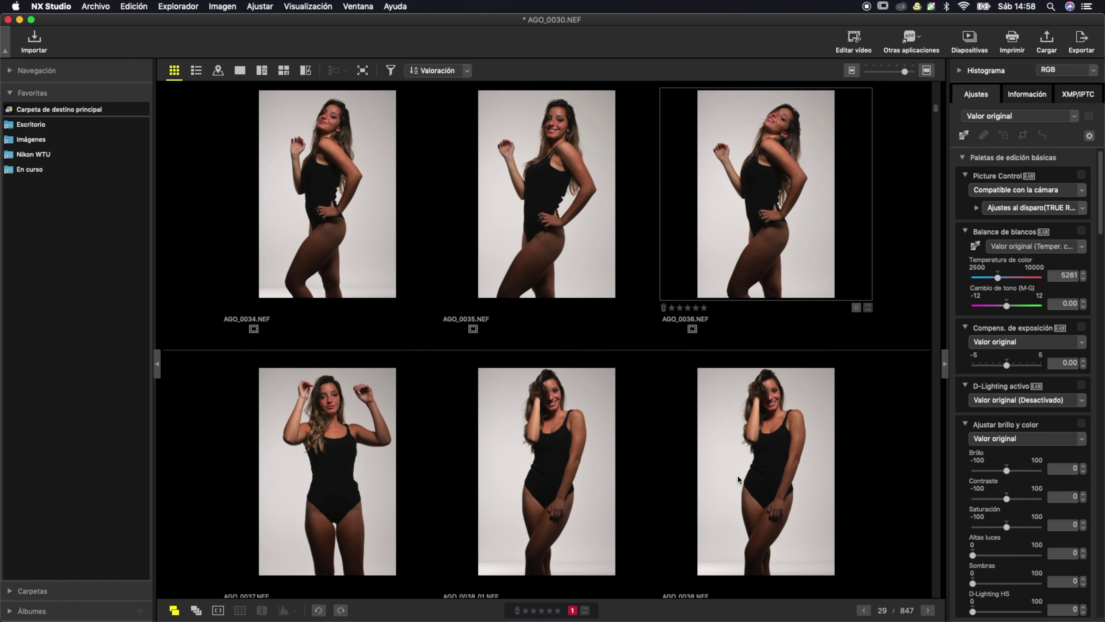
scroll(737, 476, "down", 3)
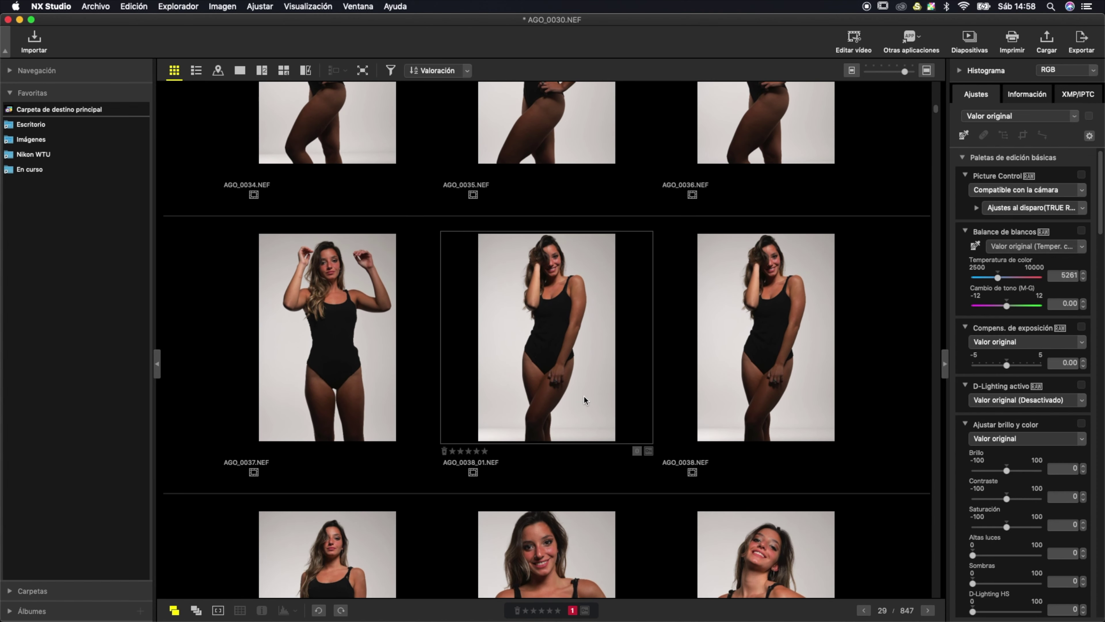
left_click(584, 397)
key("1")
scroll(584, 396, "down", 4)
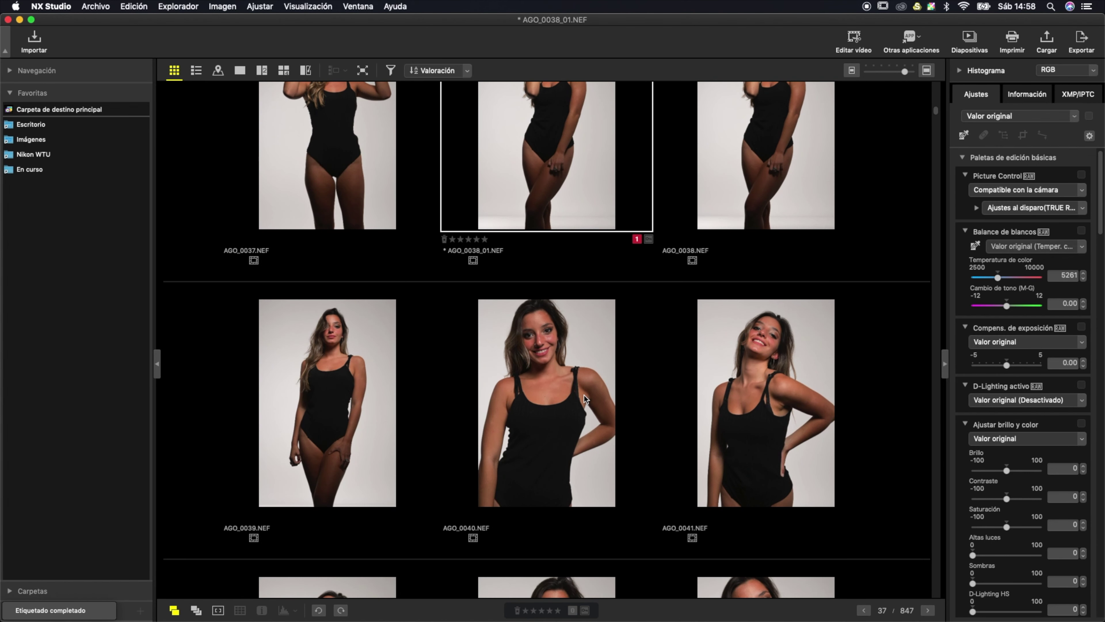
scroll(584, 396, "down", 4)
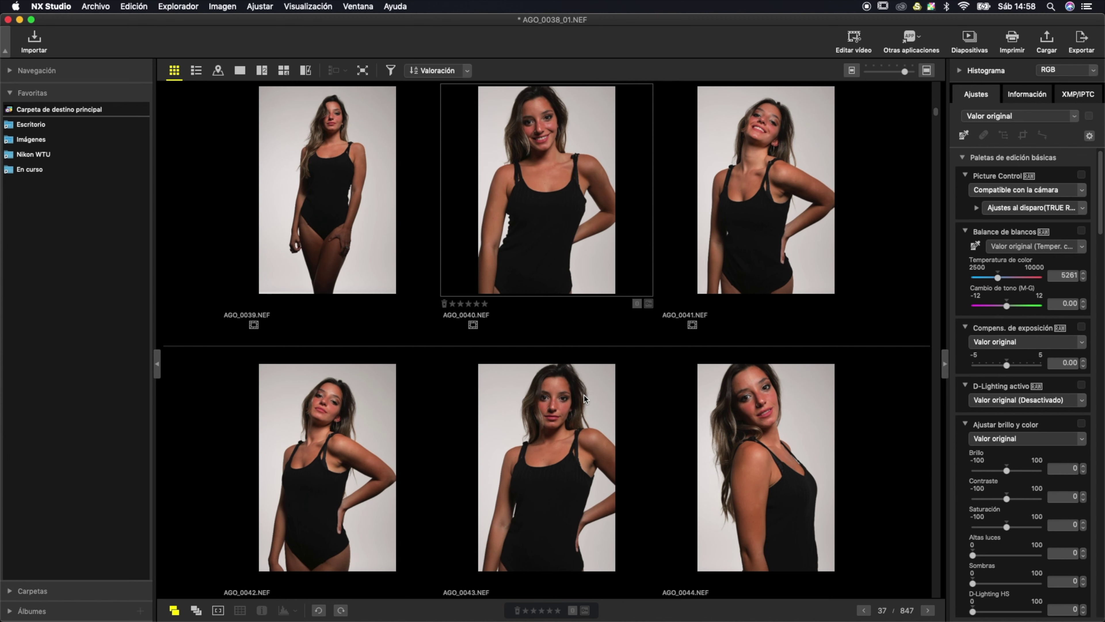
left_click(347, 492)
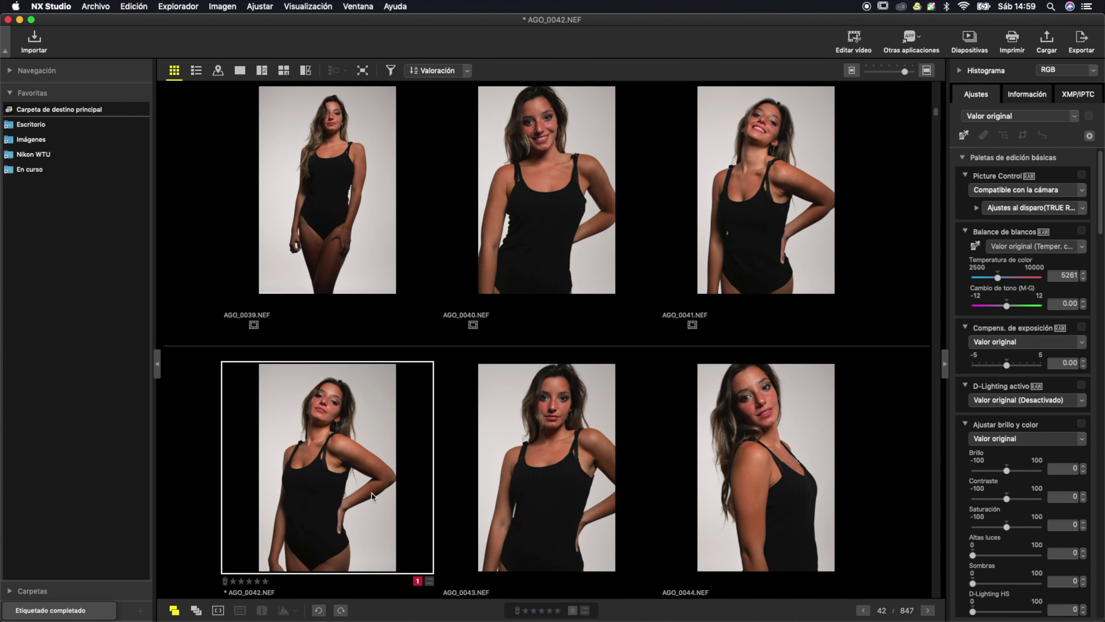
- Give AGO_0048 red label 1, then select AGO_0050
scroll(453, 499, "down", 6)
scroll(453, 498, "down", 3)
scroll(454, 498, "down", 2)
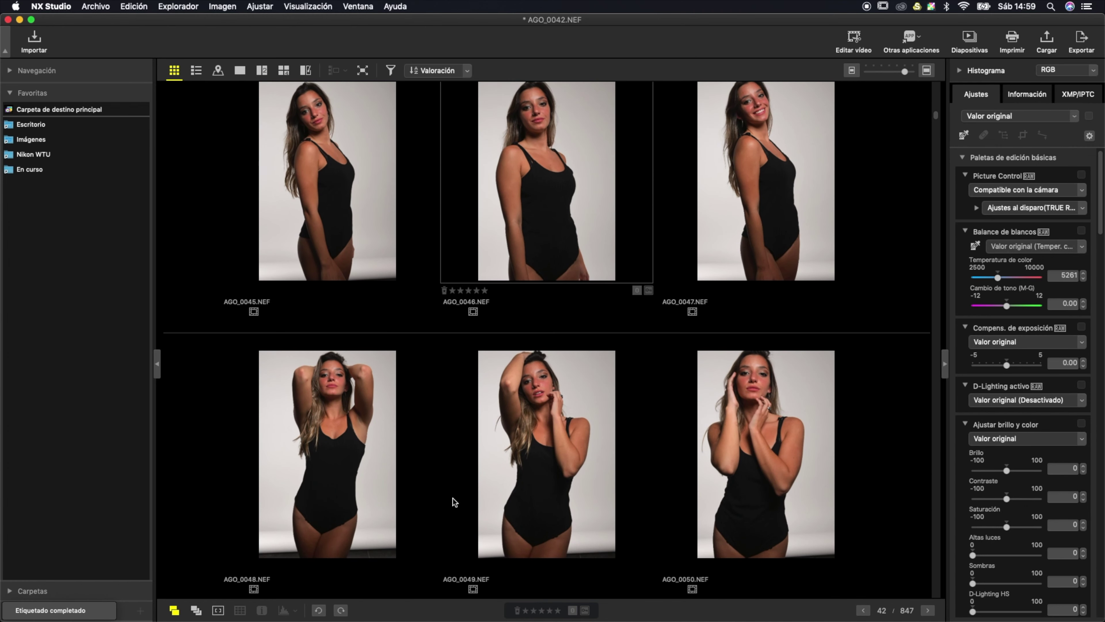
scroll(454, 499, "down", 5)
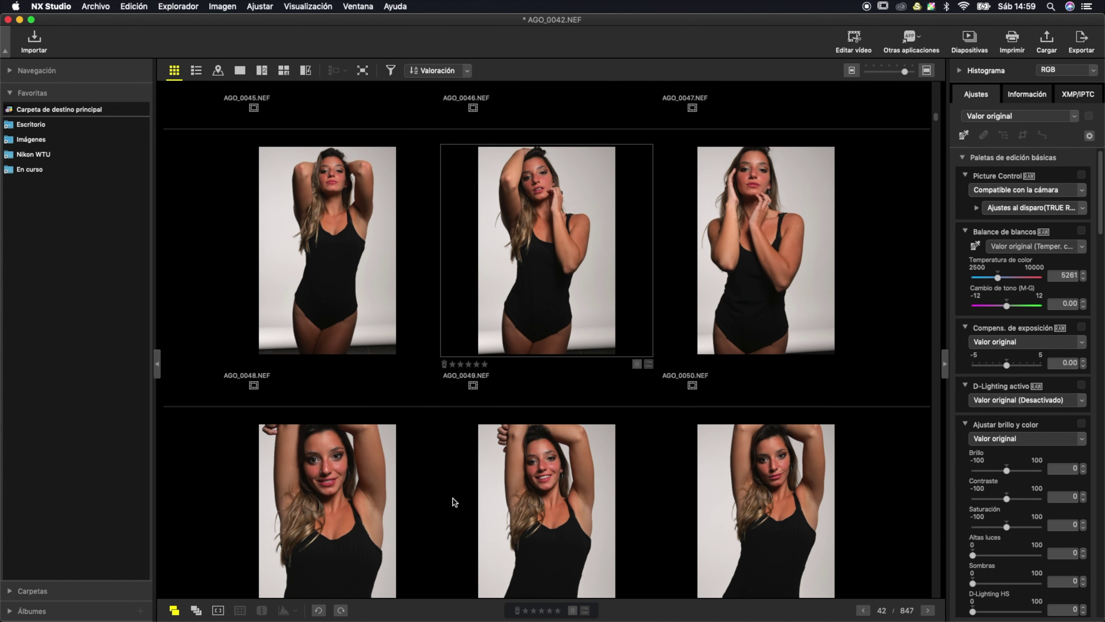
scroll(453, 499, "down", 1)
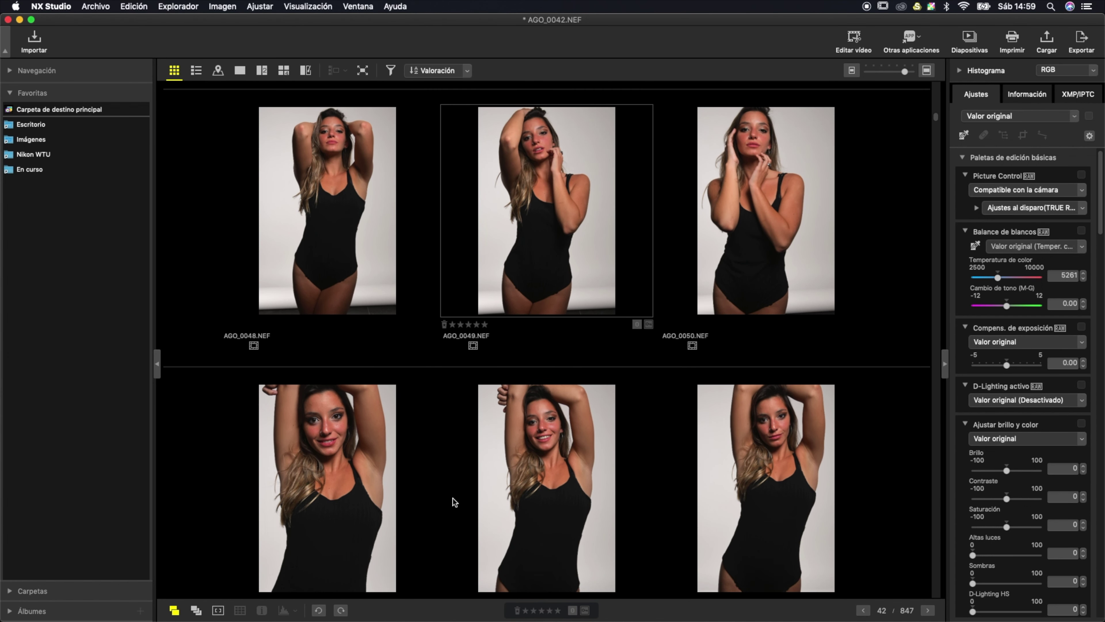
left_click(372, 265)
key("1")
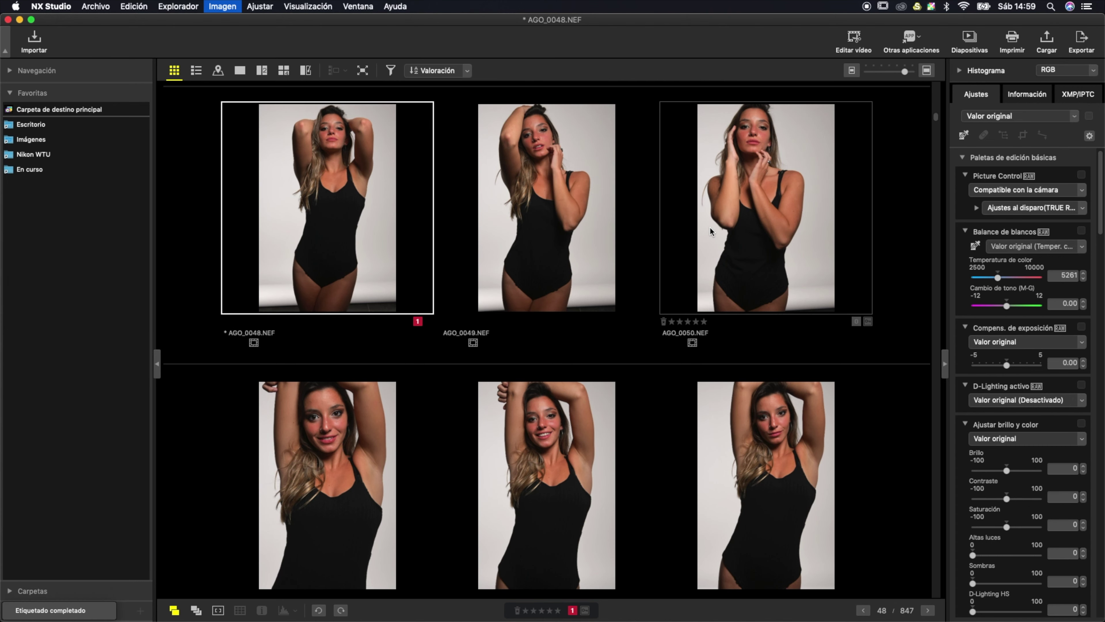
left_click(709, 228)
- Apply red label 1 to AGO_0061 and AGO_0057
scroll(689, 438, "down", 9)
scroll(688, 438, "down", 6)
scroll(688, 438, "down", 3)
scroll(688, 438, "down", 5)
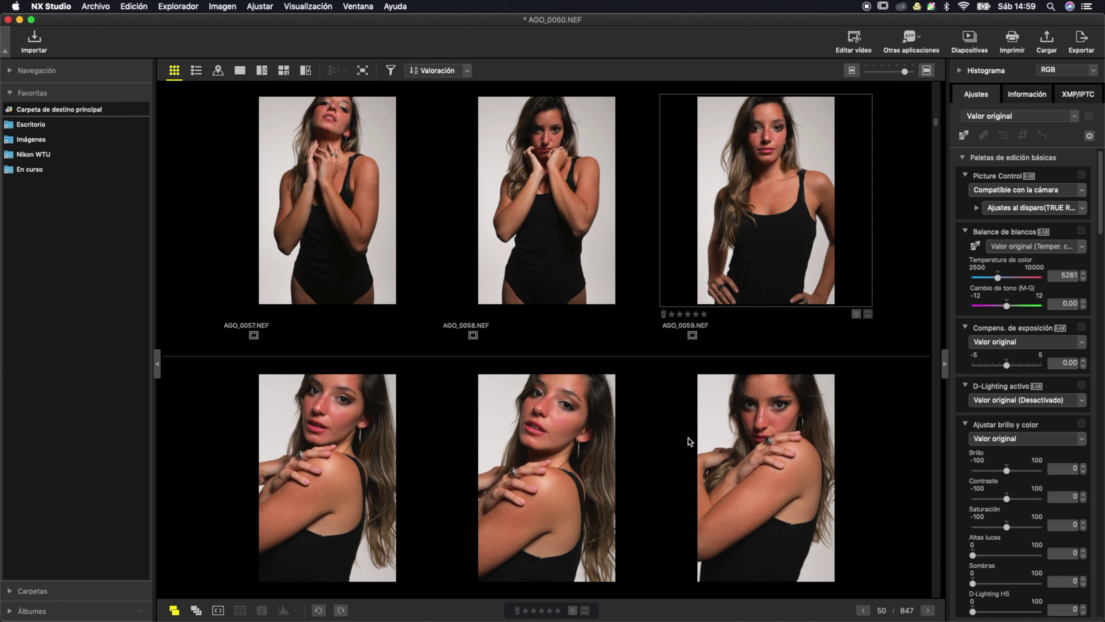
left_click(565, 509)
key("1")
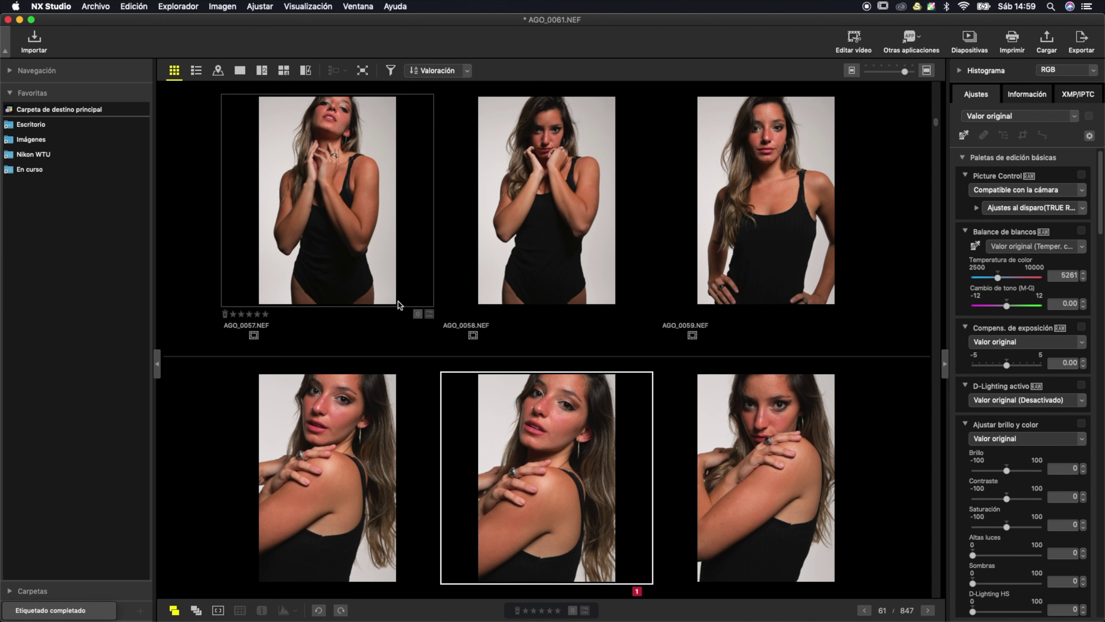
left_click(402, 302)
key("1")
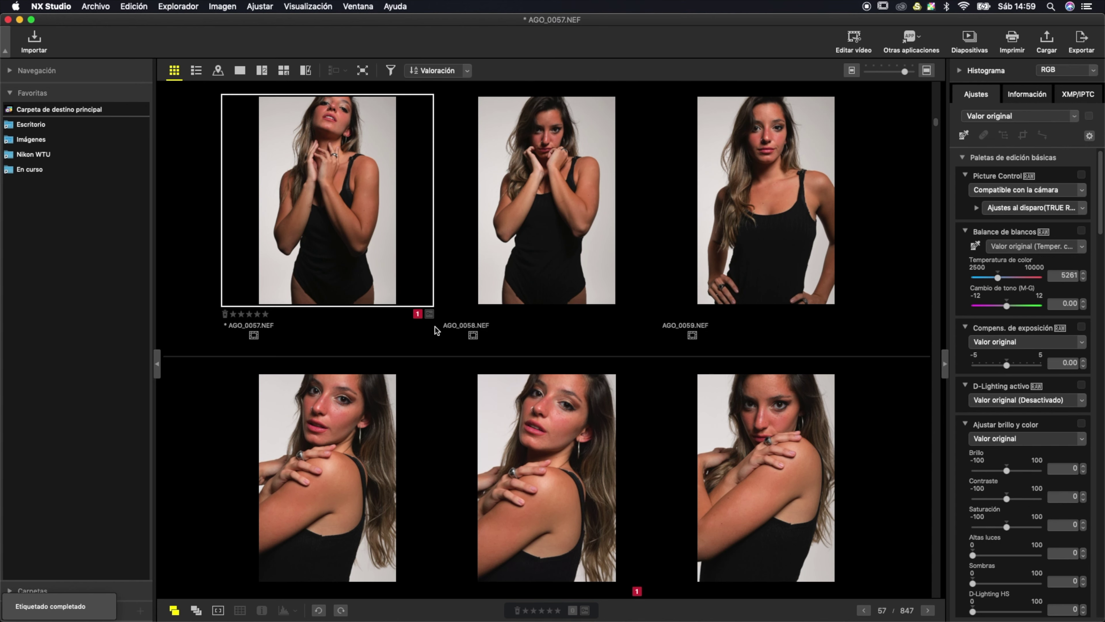
- Apply red label 1 to AGO_0065 and AGO_0066
scroll(435, 329, "down", 5)
scroll(435, 330, "down", 5)
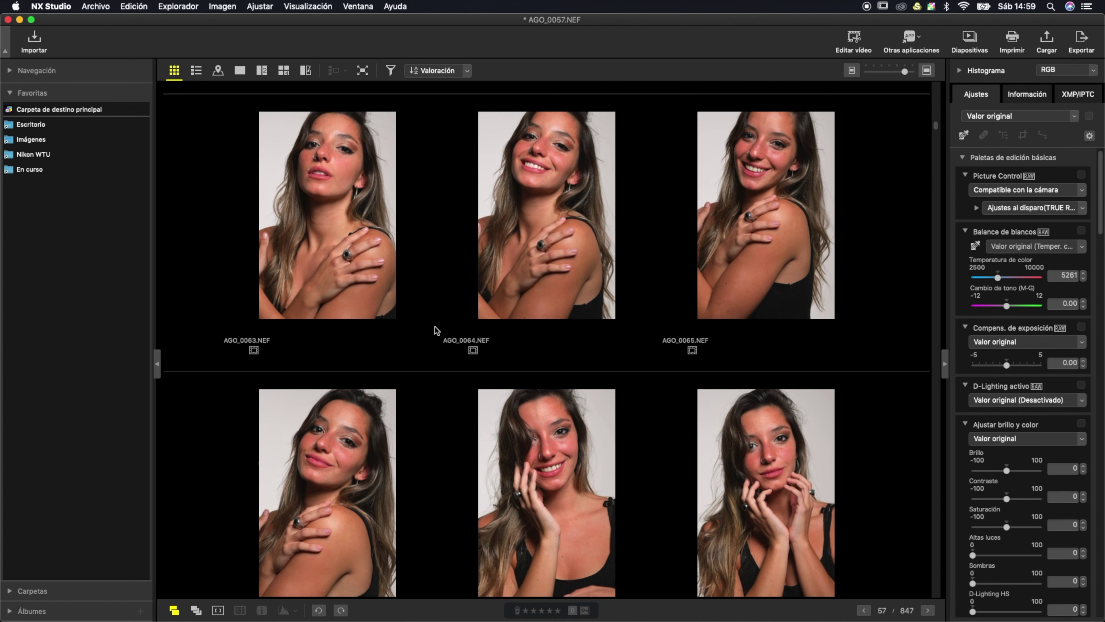
scroll(435, 330, "down", 3)
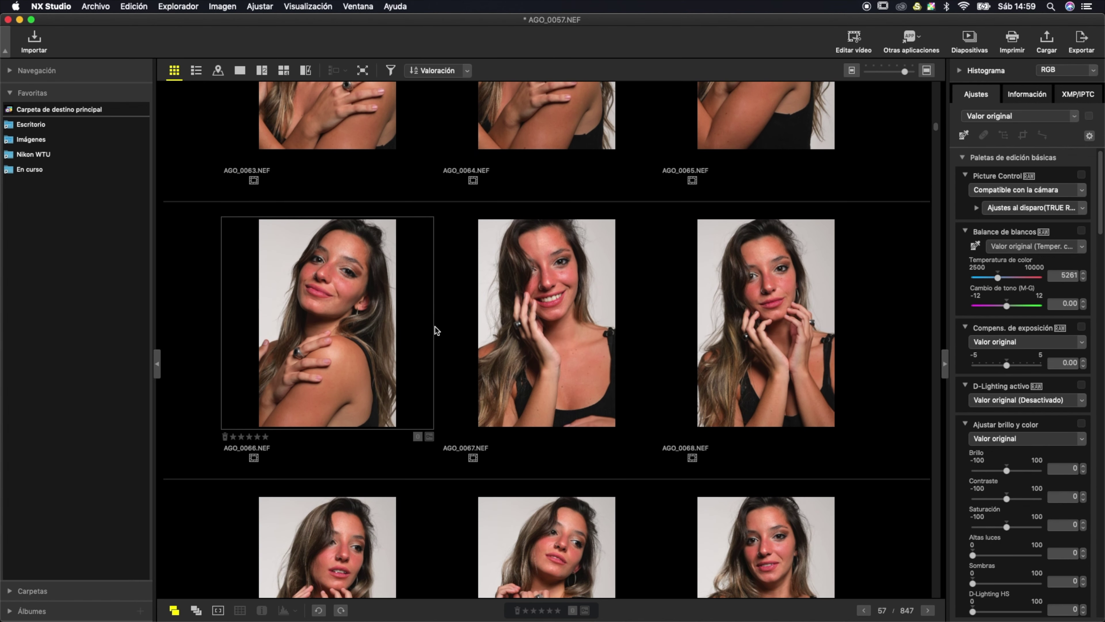
scroll(435, 327, "up", 2)
scroll(435, 330, "up", 1)
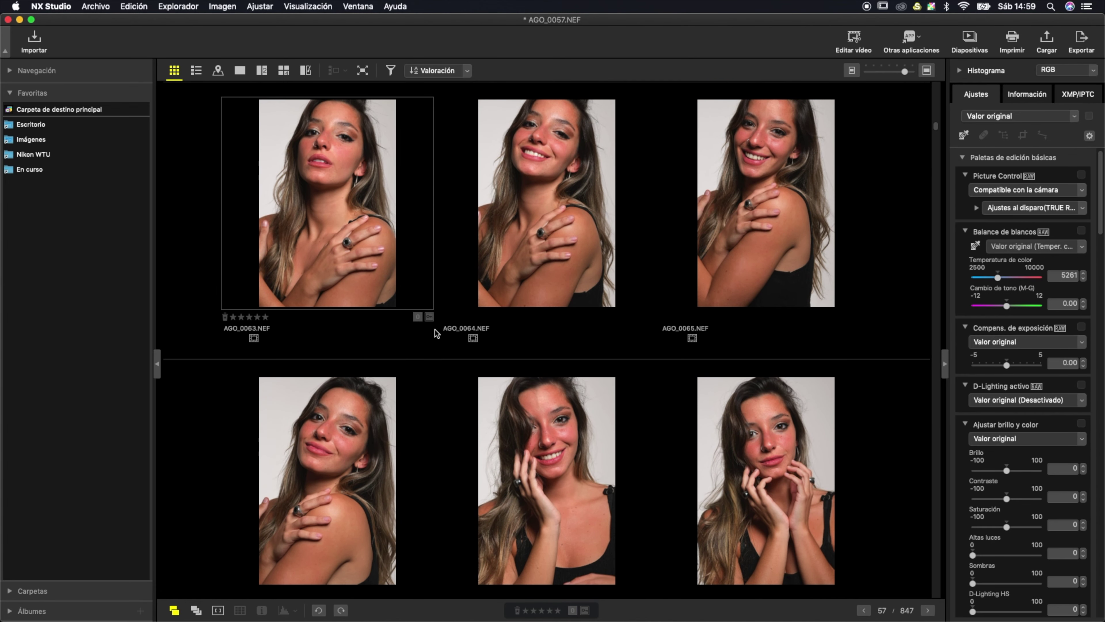
left_click(798, 197)
key("1")
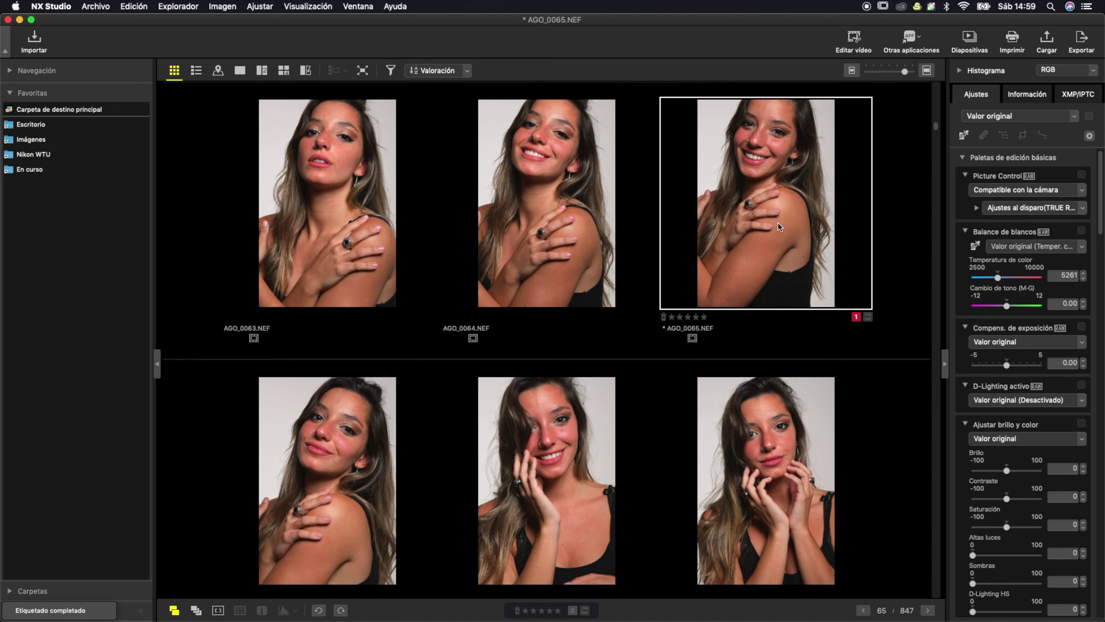
left_click(260, 521)
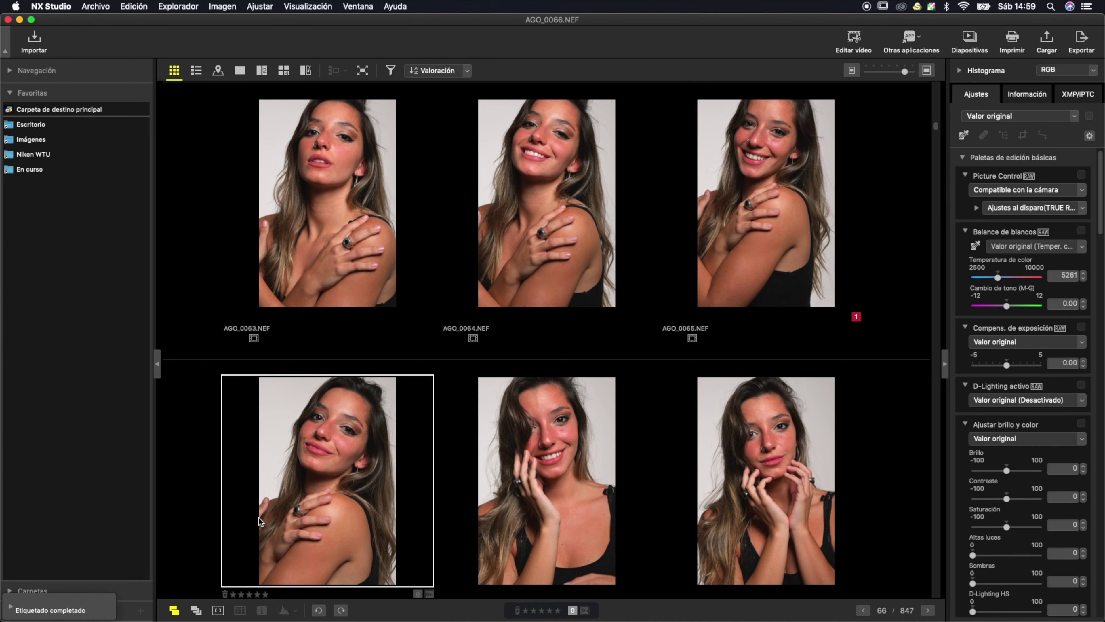
key("1")
- Apply red label 1 to AGO_0073 and AGO_0086
scroll(438, 538, "down", 5)
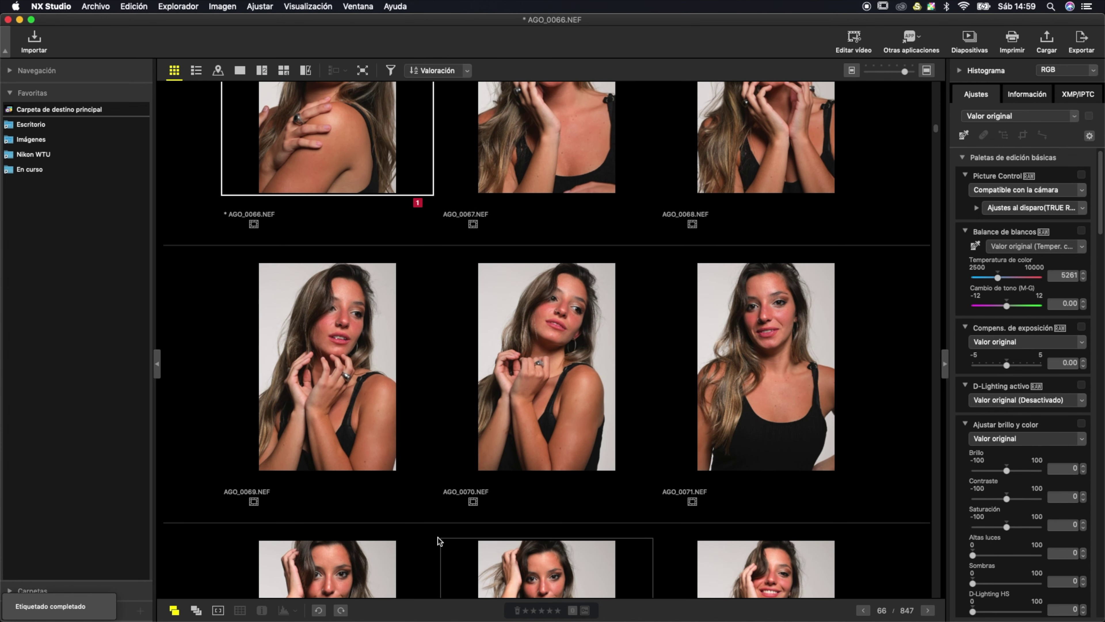
scroll(437, 537, "down", 3)
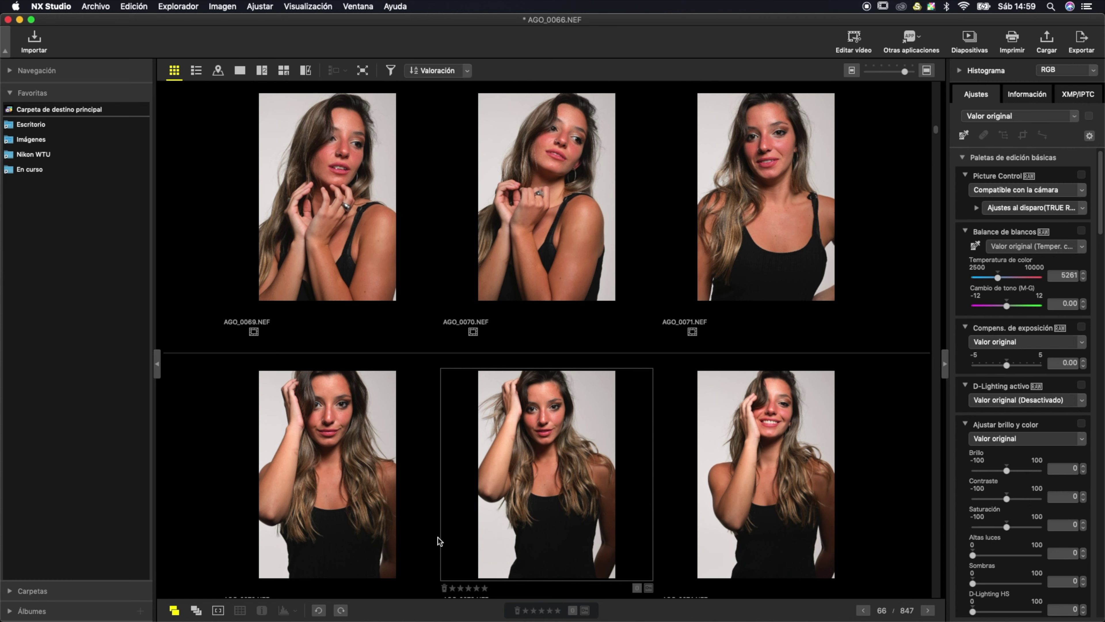
scroll(438, 537, "down", 8)
scroll(438, 537, "up", 3)
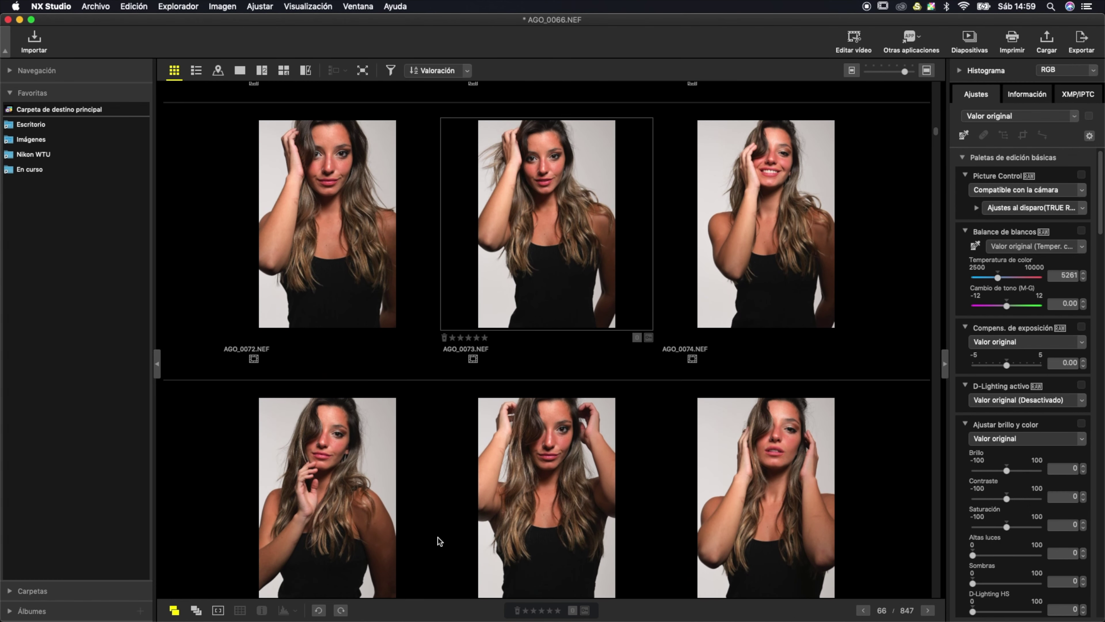
left_click(515, 323)
key("1")
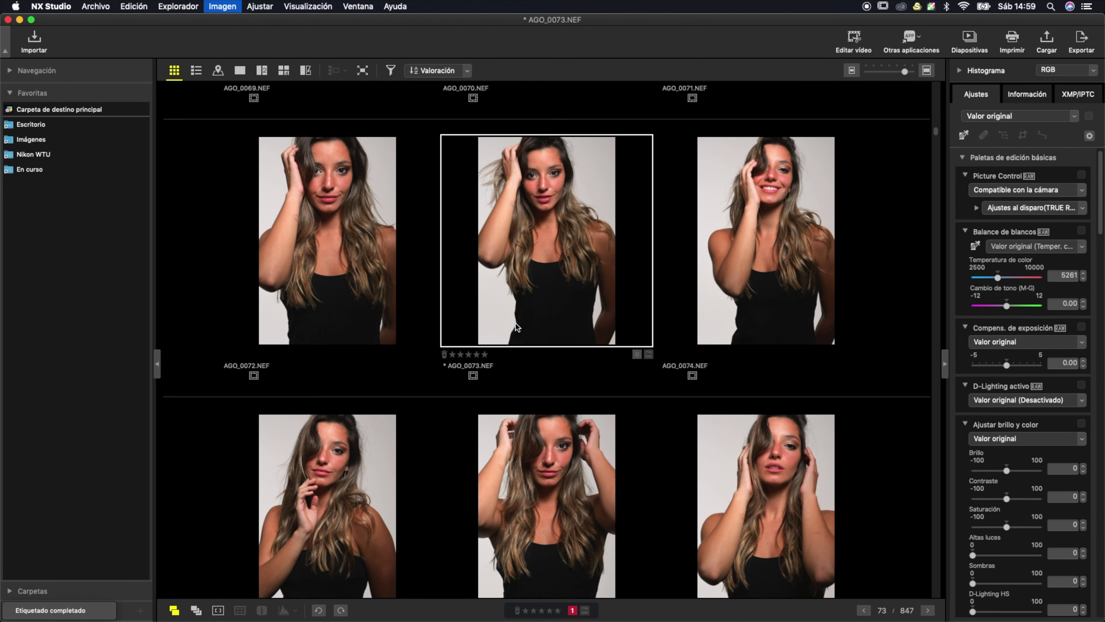
scroll(516, 322, "down", 4)
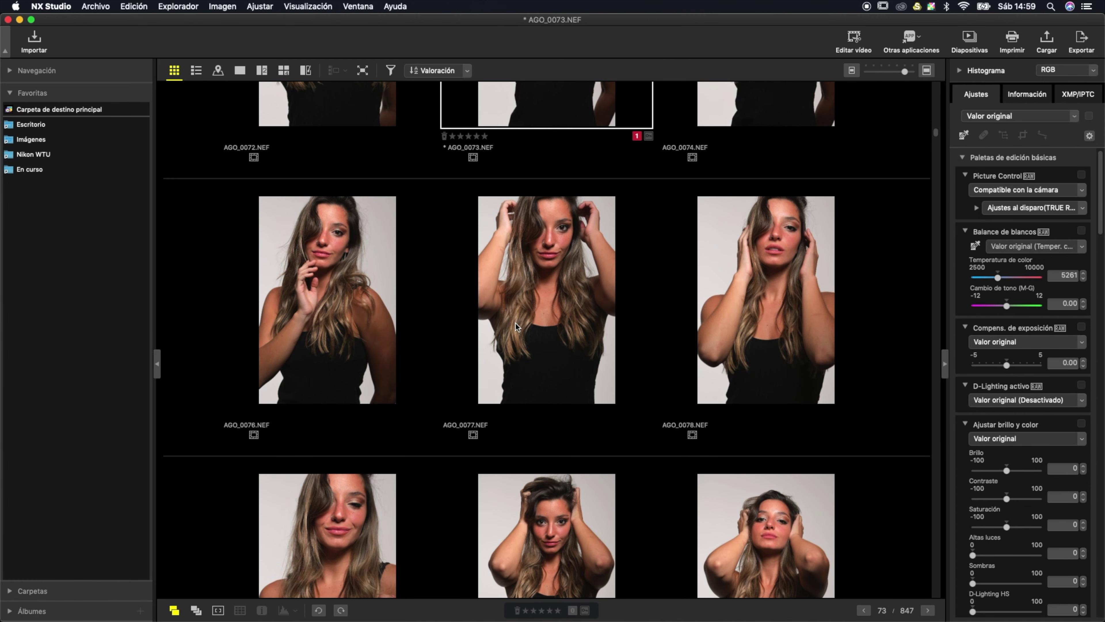
scroll(515, 323, "down", 2)
scroll(516, 323, "down", 2)
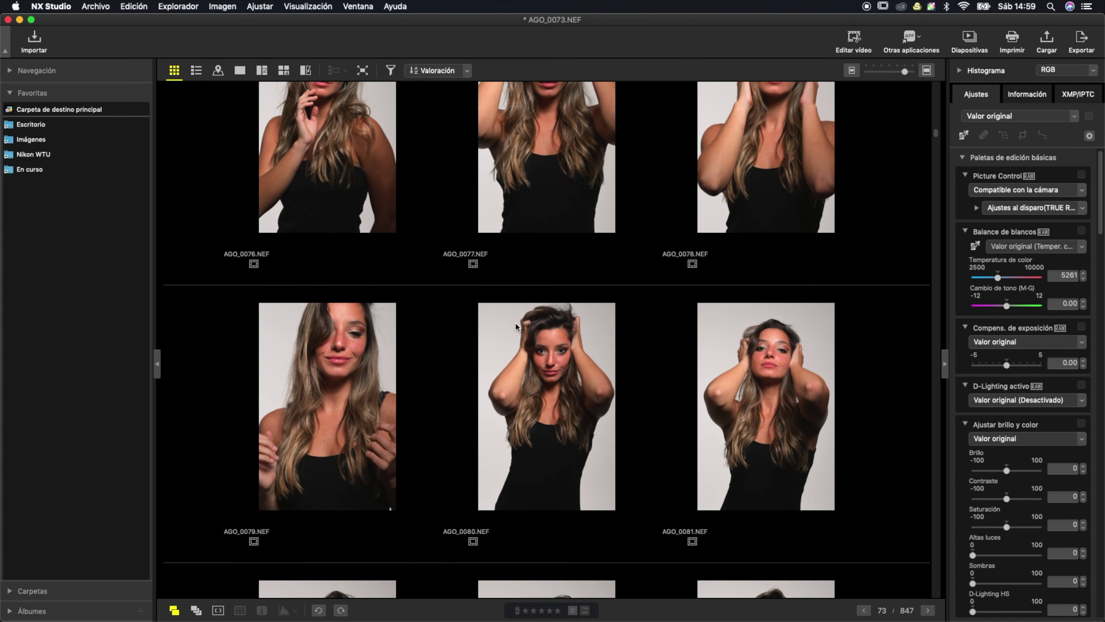
scroll(515, 323, "down", 1)
scroll(515, 323, "down", 2)
scroll(515, 323, "down", 2)
scroll(515, 326, "down", 3)
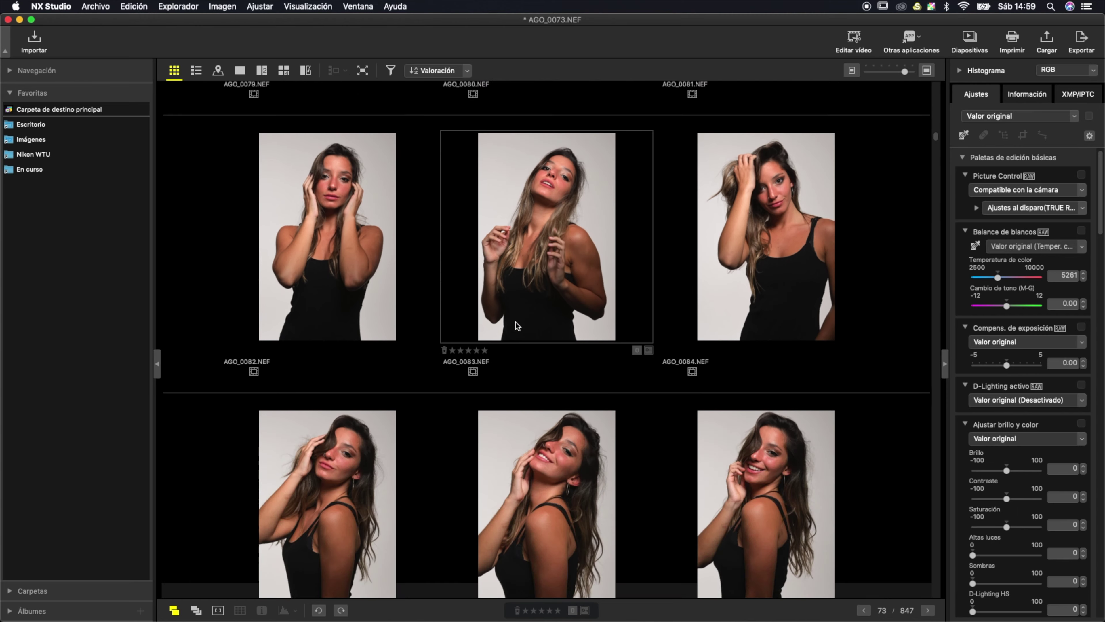
scroll(515, 326, "down", 2)
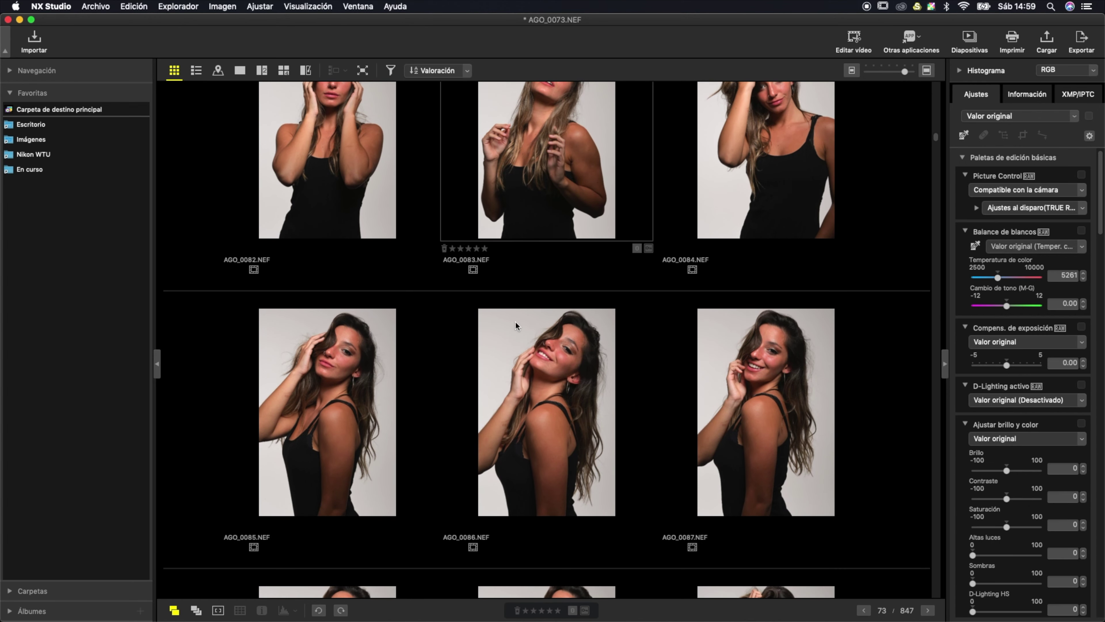
left_click(507, 456)
key("1")
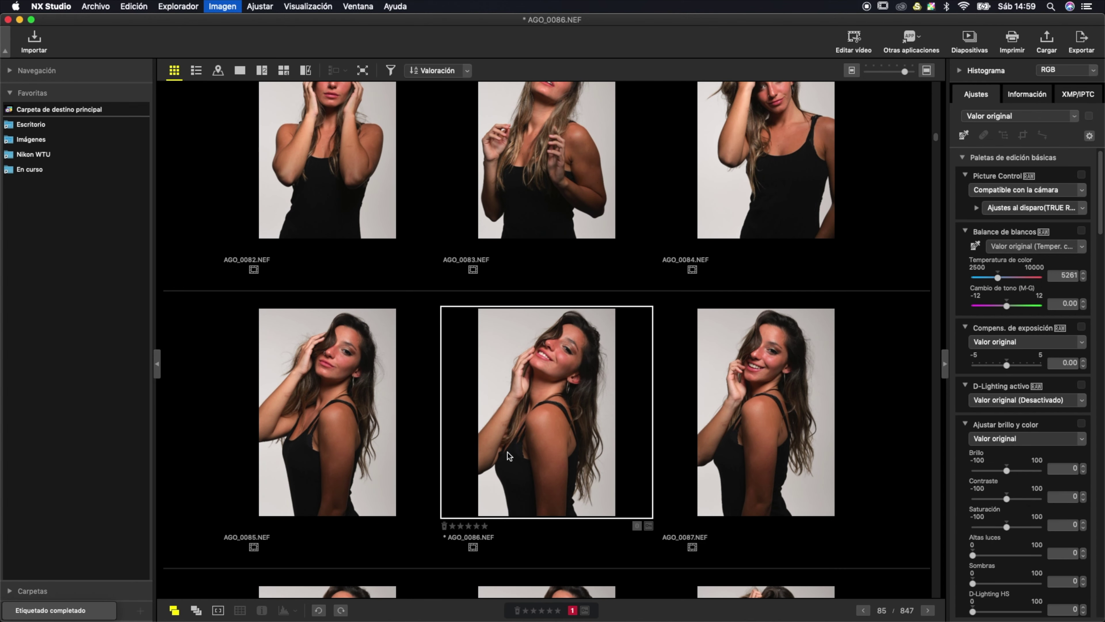
- Give AGO_0157 red label 1 and browse down to the AGO_0190s
scroll(507, 453, "down", 5)
scroll(507, 452, "down", 5)
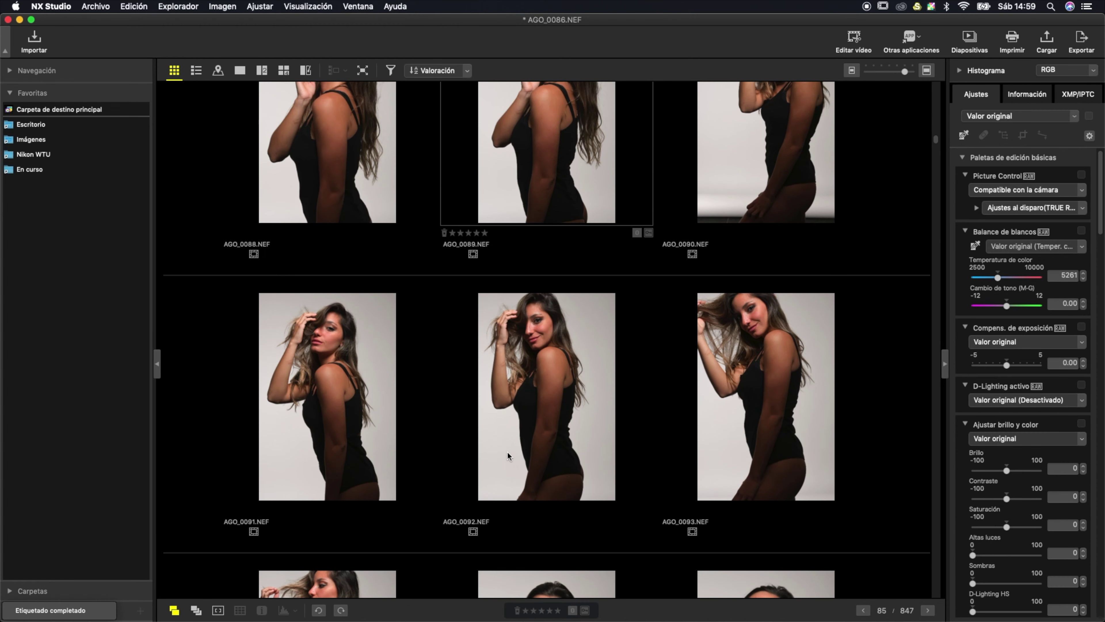
scroll(507, 451, "down", 10)
scroll(508, 453, "down", 10)
scroll(352, 491, "down", 5)
left_click(331, 384)
key("1")
scroll(331, 384, "down", 5)
scroll(372, 444, "down", 5)
scroll(372, 443, "down", 5)
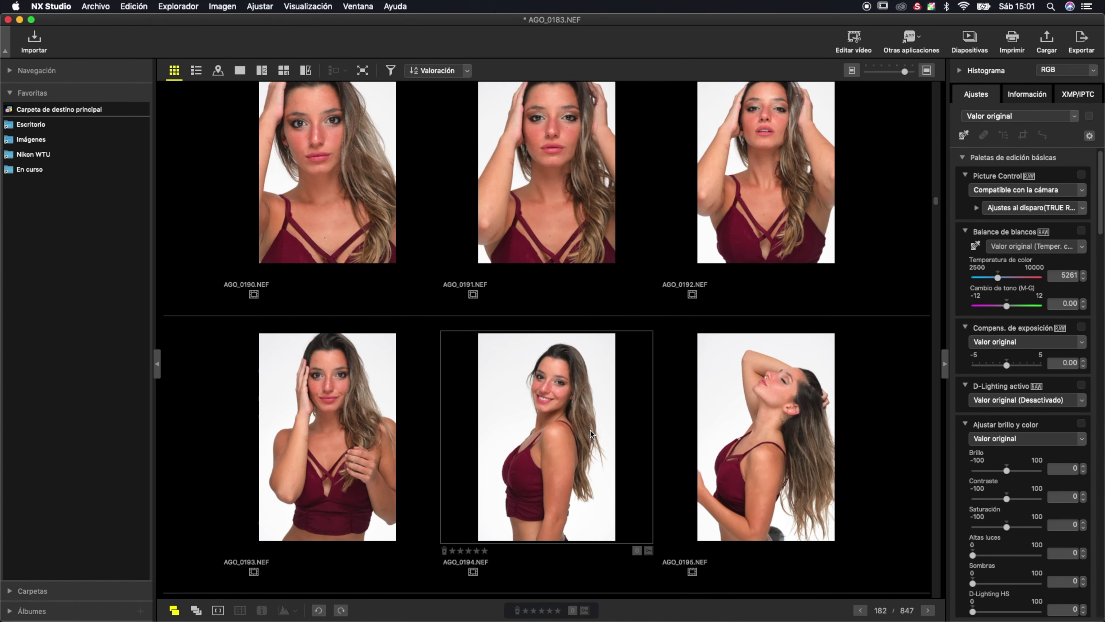
- Replace the ★5 rating filter with the red label 1 filter, leaving 24 portraits
left_click(391, 70)
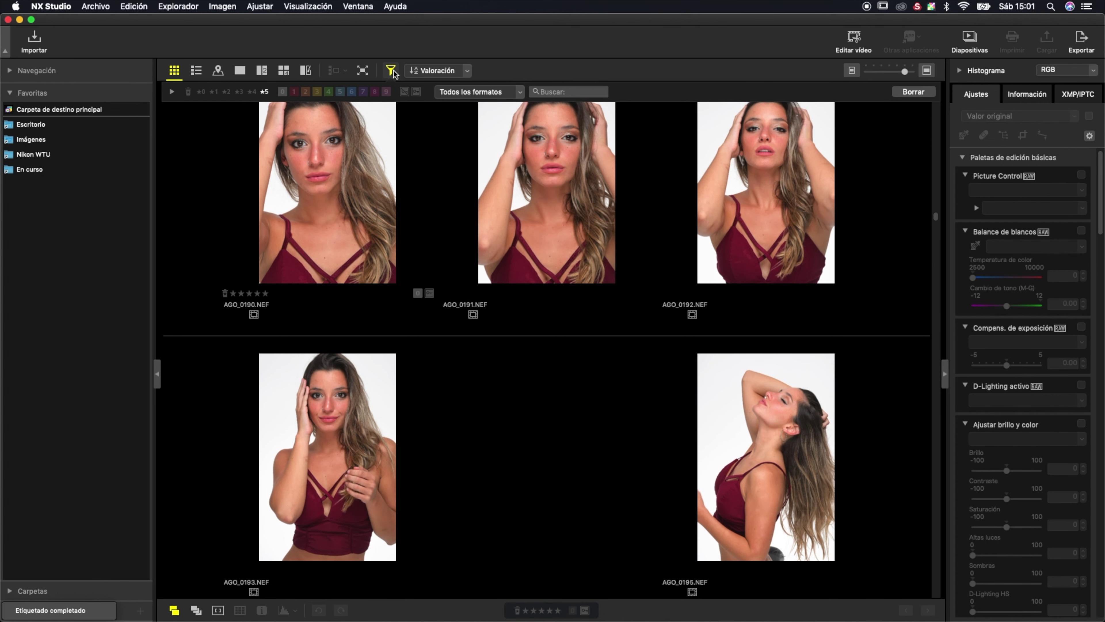
left_click(264, 92)
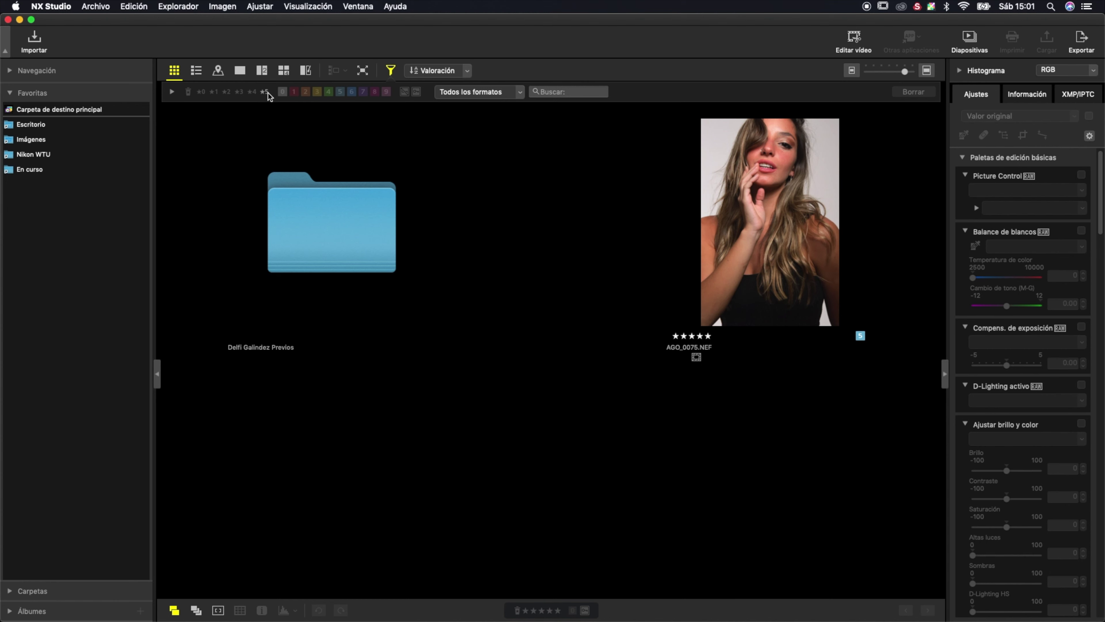
left_click(295, 92)
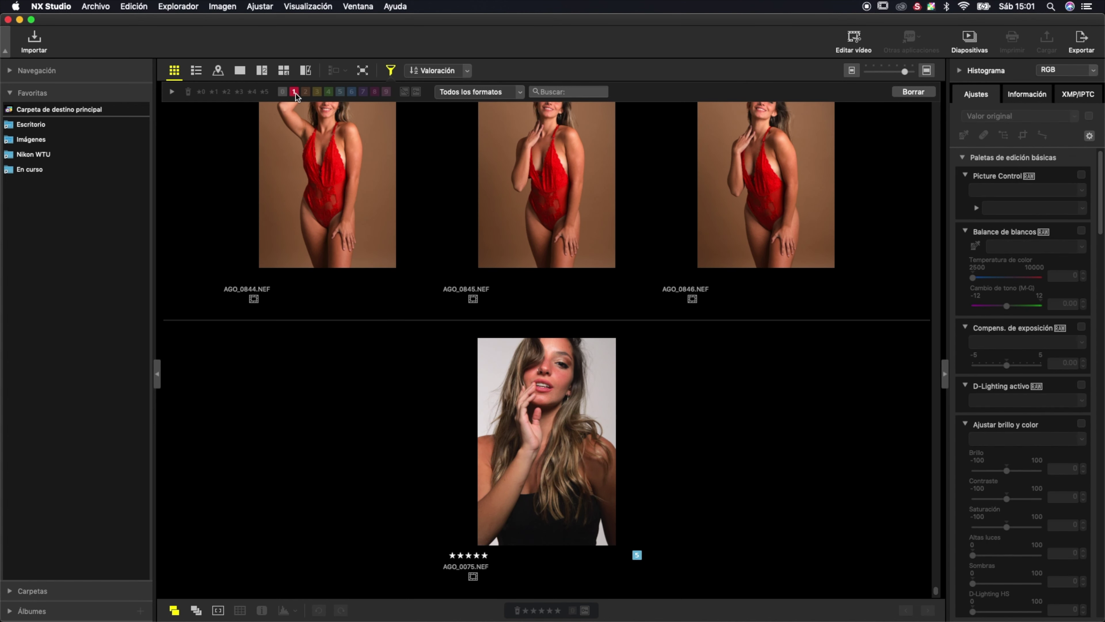
scroll(541, 270, "up", 3)
scroll(542, 269, "up", 3)
scroll(541, 269, "up", 3)
scroll(541, 269, "up", 3)
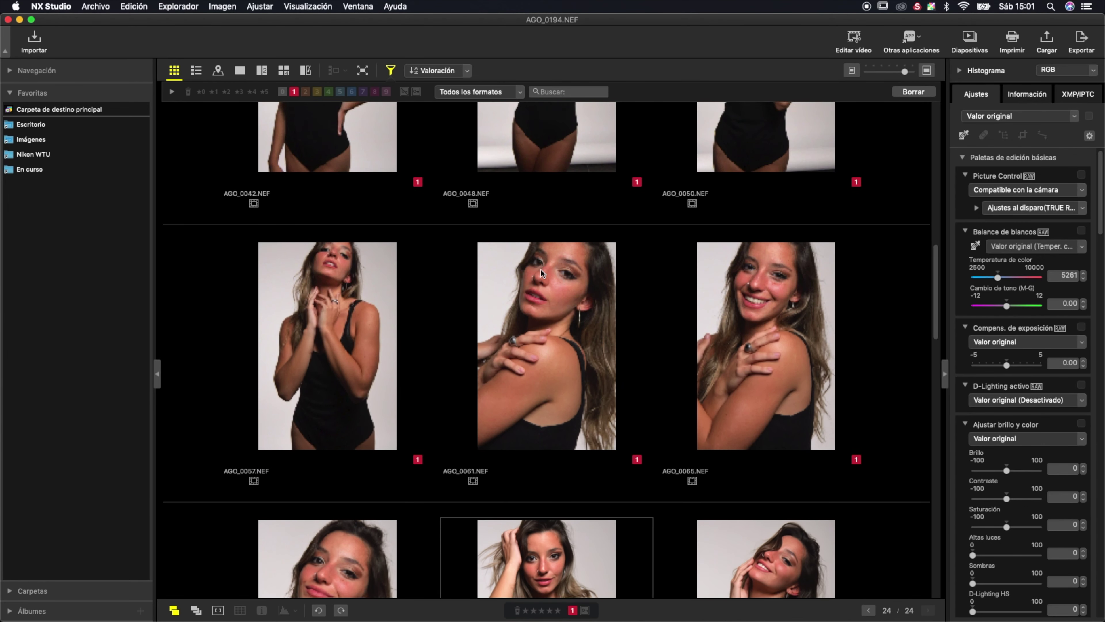
- Relabel AGO_0038_01 orange 2 and add orange label 2 to the grid filter
scroll(540, 269, "up", 3)
scroll(541, 269, "up", 3)
scroll(541, 270, "up", 2)
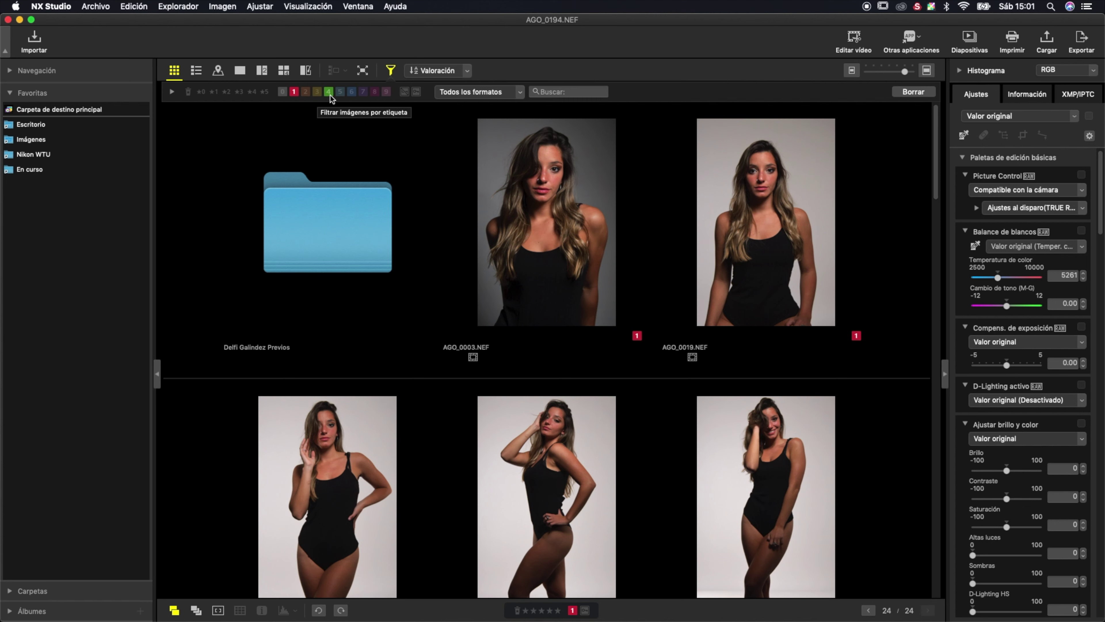
scroll(678, 382, "down", 5)
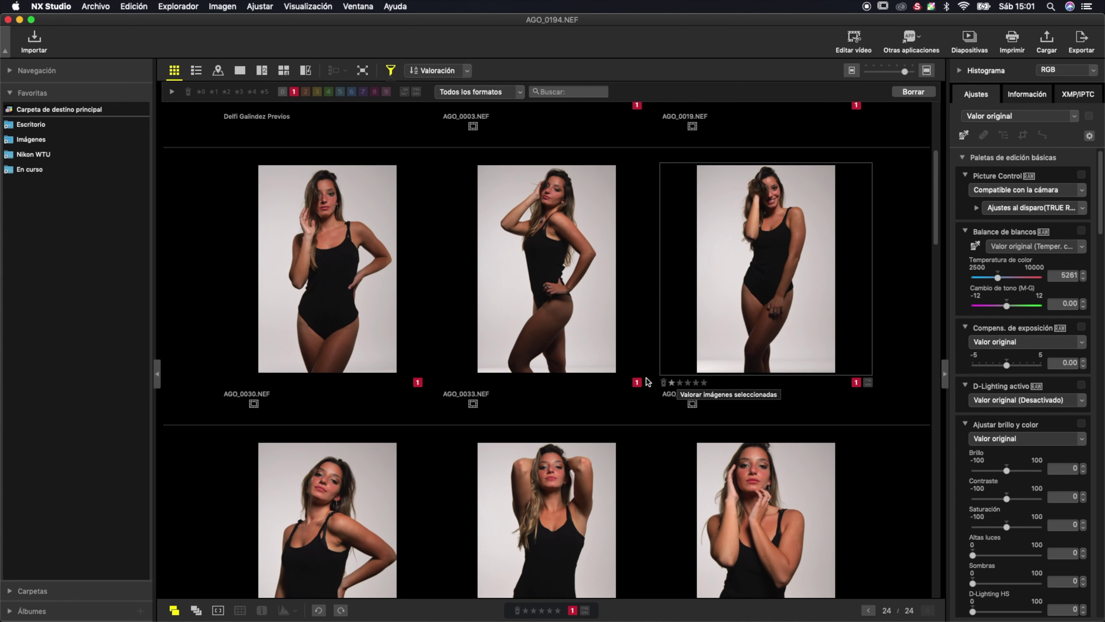
left_click(754, 270)
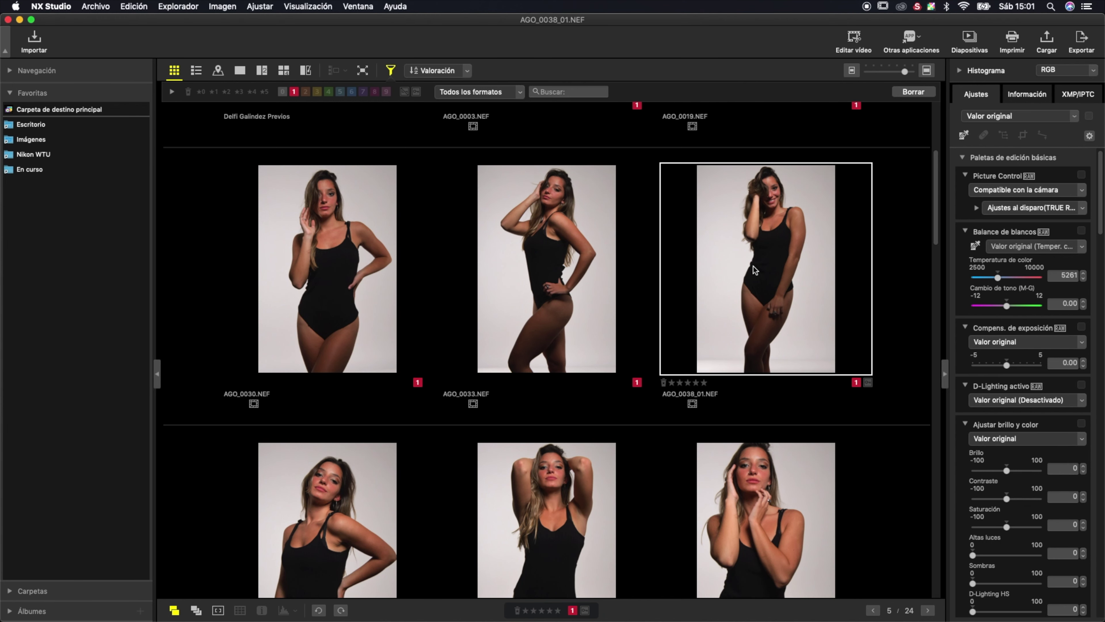
key("2")
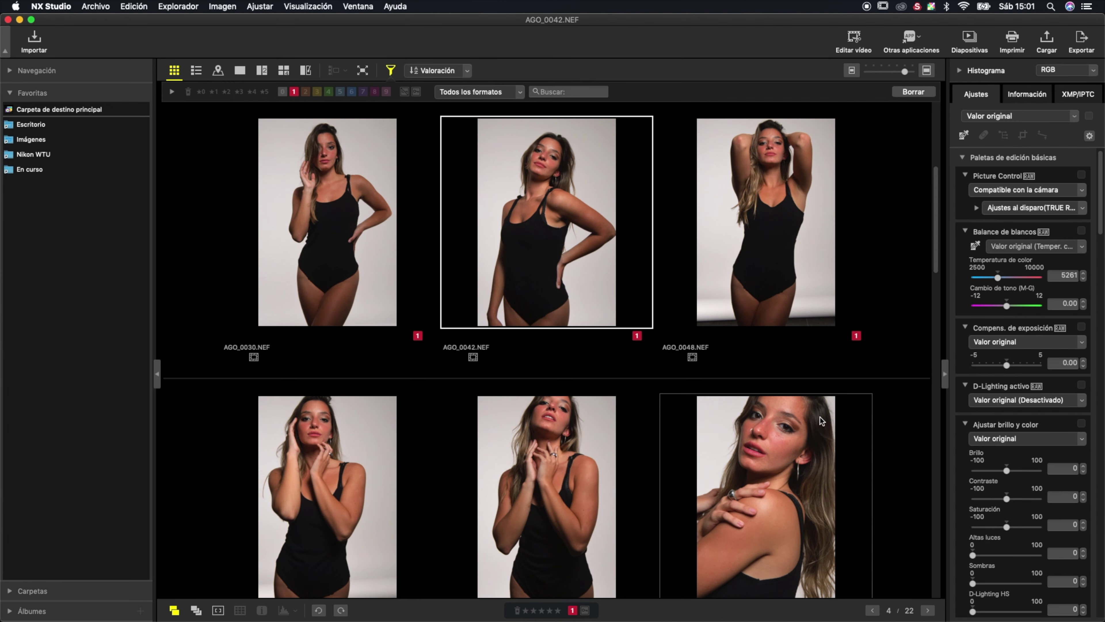
scroll(649, 362, "up", 2)
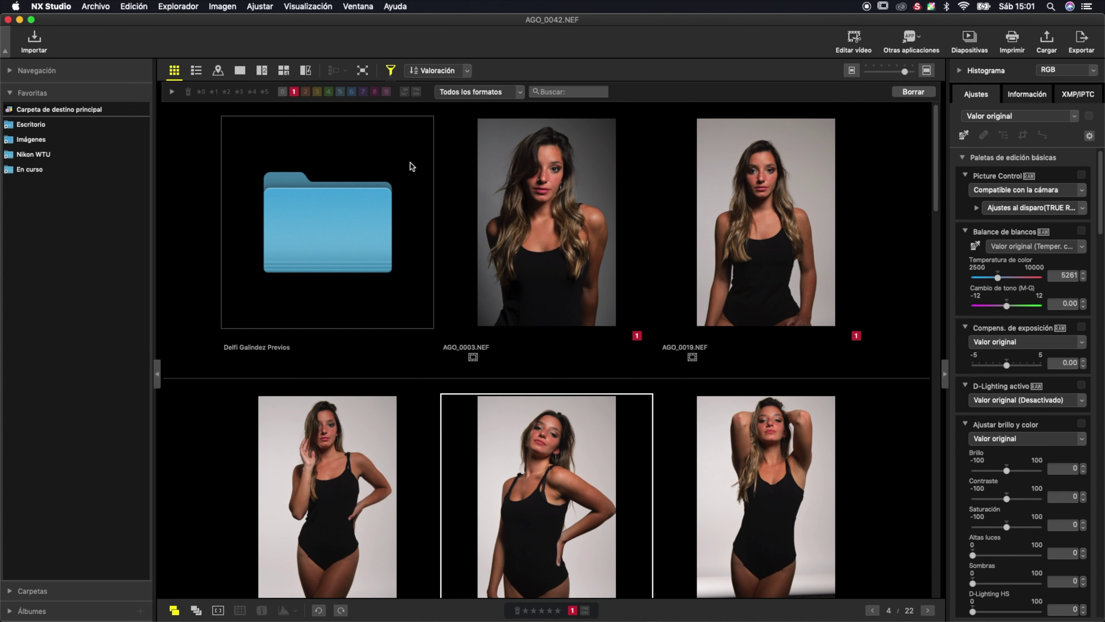
left_click(307, 93)
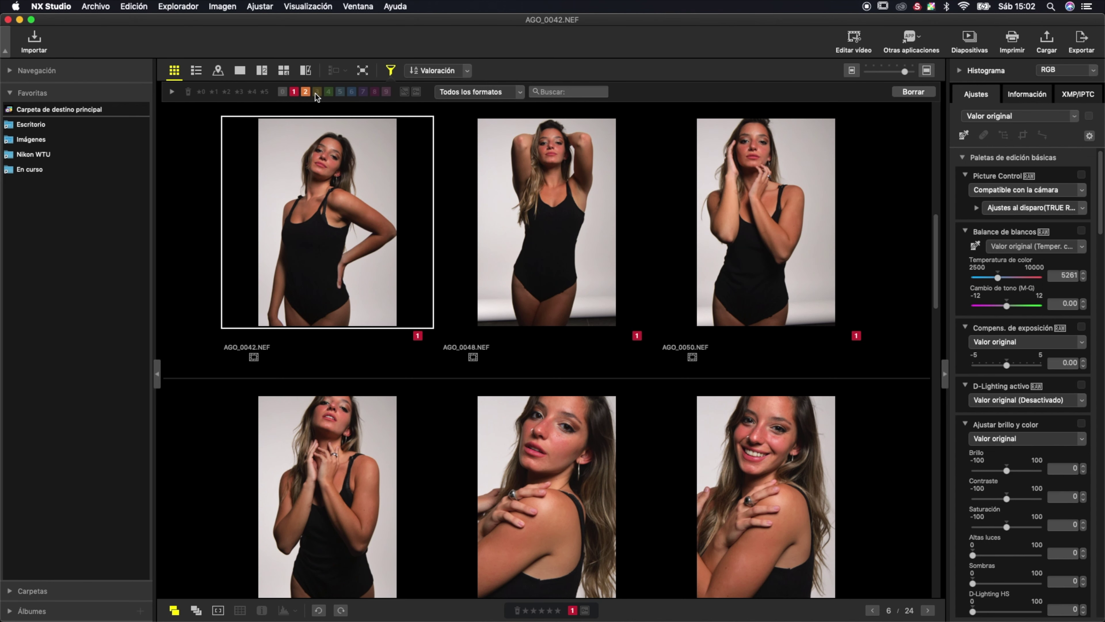
- Relabel AGO_0061 and AGO_0065 with orange label 2
scroll(706, 260, "up", 2)
scroll(706, 260, "up", 1)
scroll(706, 260, "up", 3)
scroll(706, 260, "up", 2)
scroll(705, 259, "down", 4)
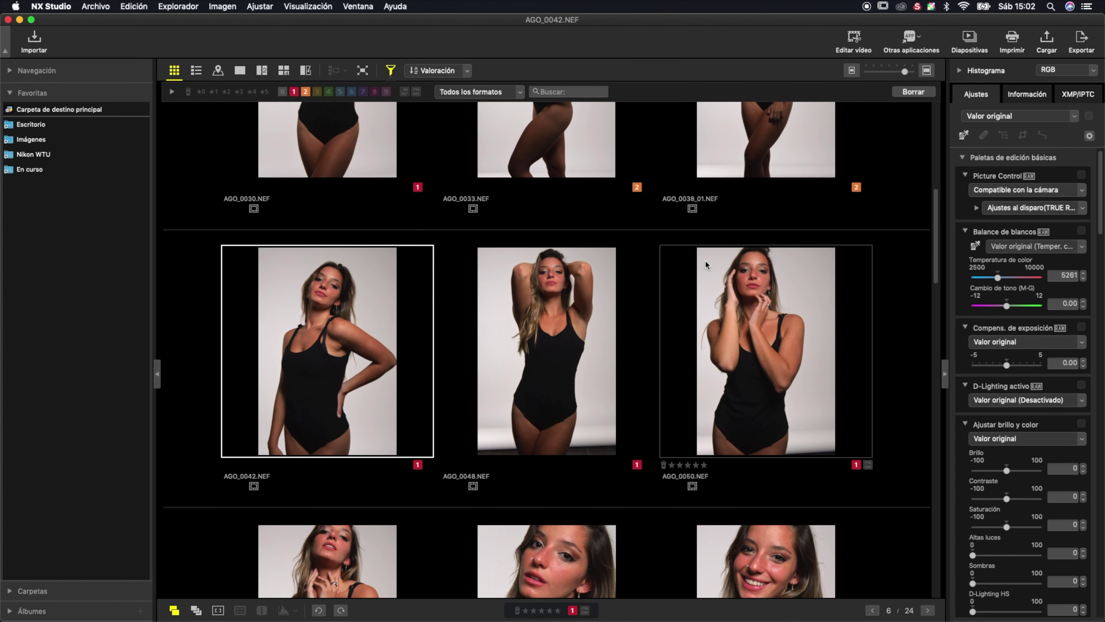
scroll(705, 260, "down", 5)
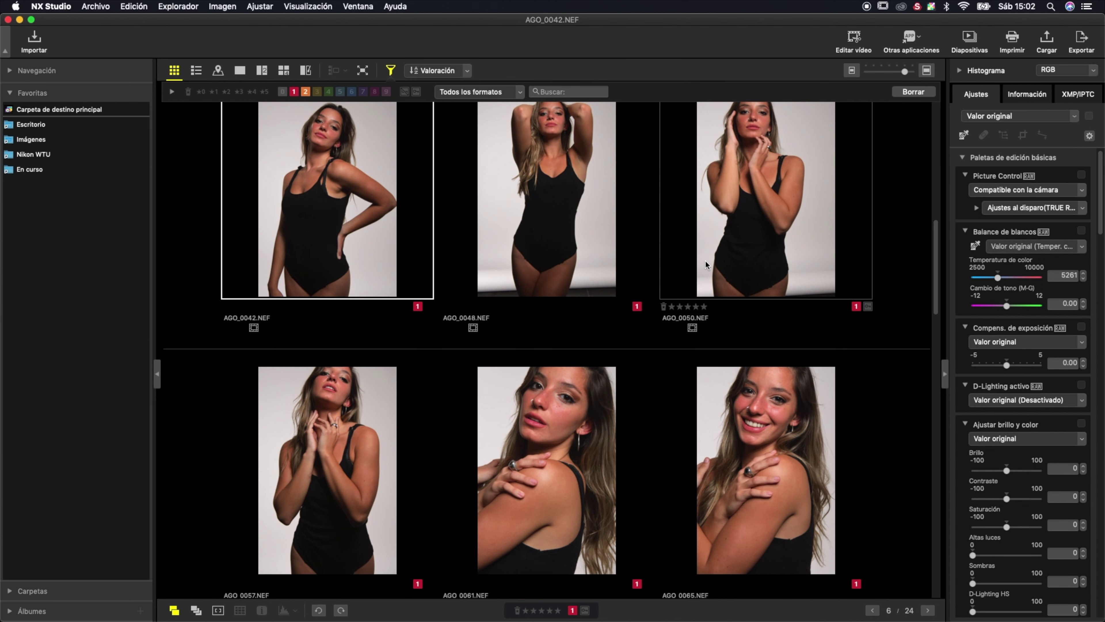
scroll(705, 260, "up", 2)
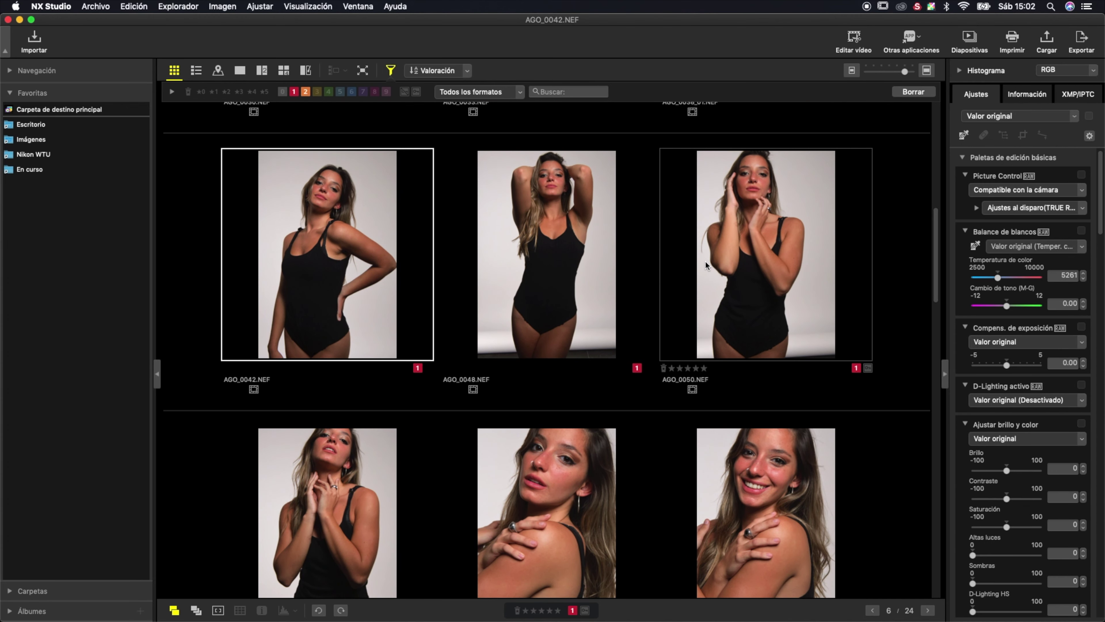
scroll(705, 260, "down", 6)
scroll(706, 260, "down", 3)
left_click(577, 263)
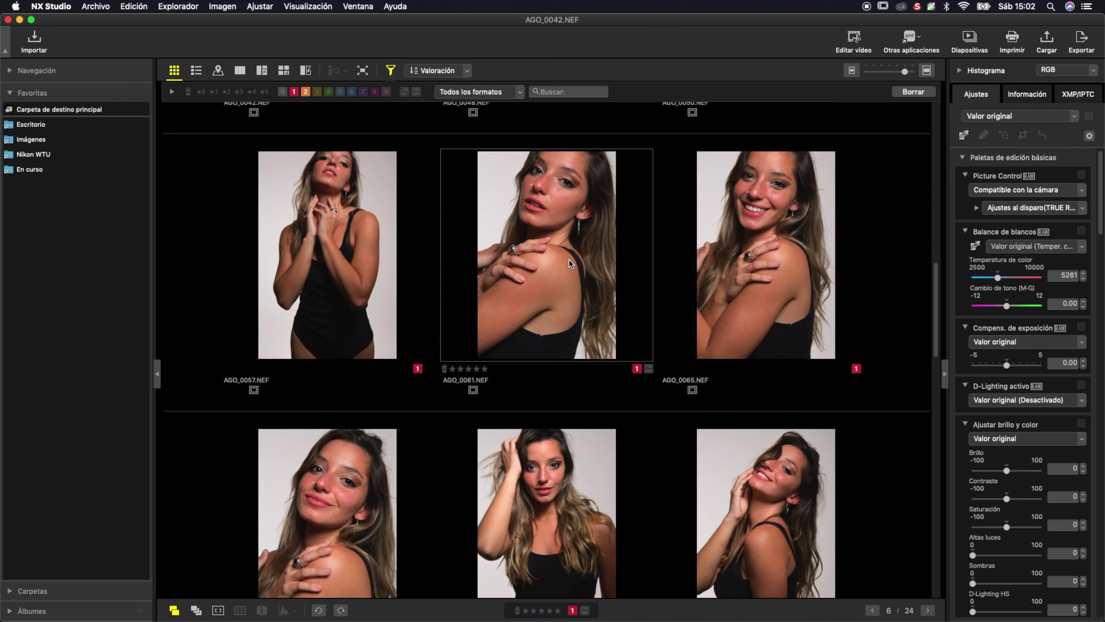
key("2")
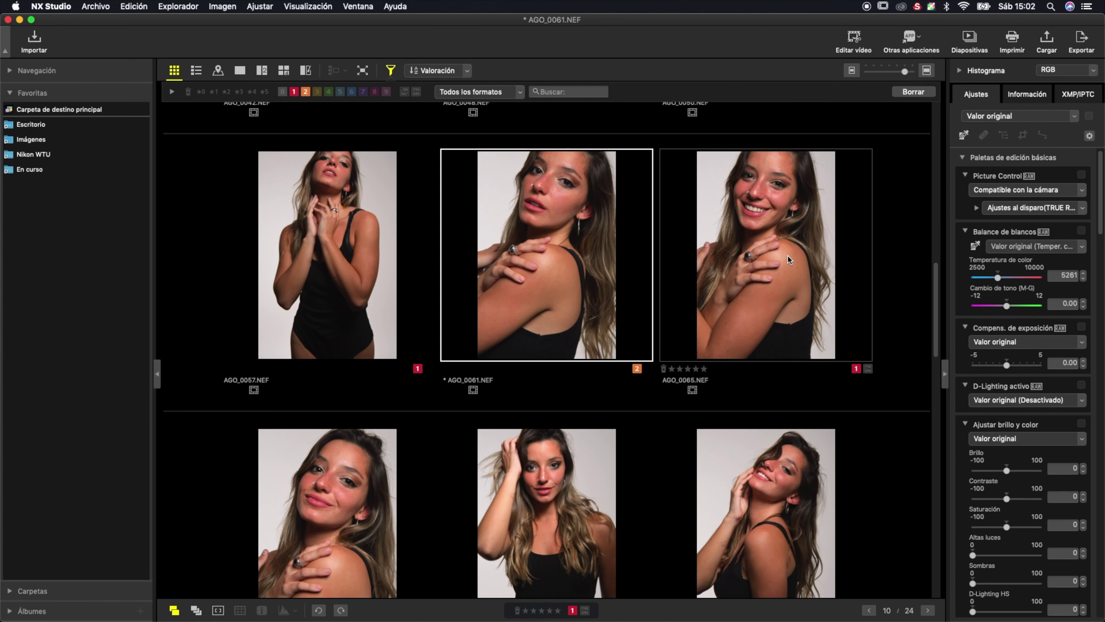
left_click(788, 260)
key("2")
- Relabel AGO_0086, AGO_0066 and AGO_0157 with orange label 2
scroll(787, 255, "down", 6)
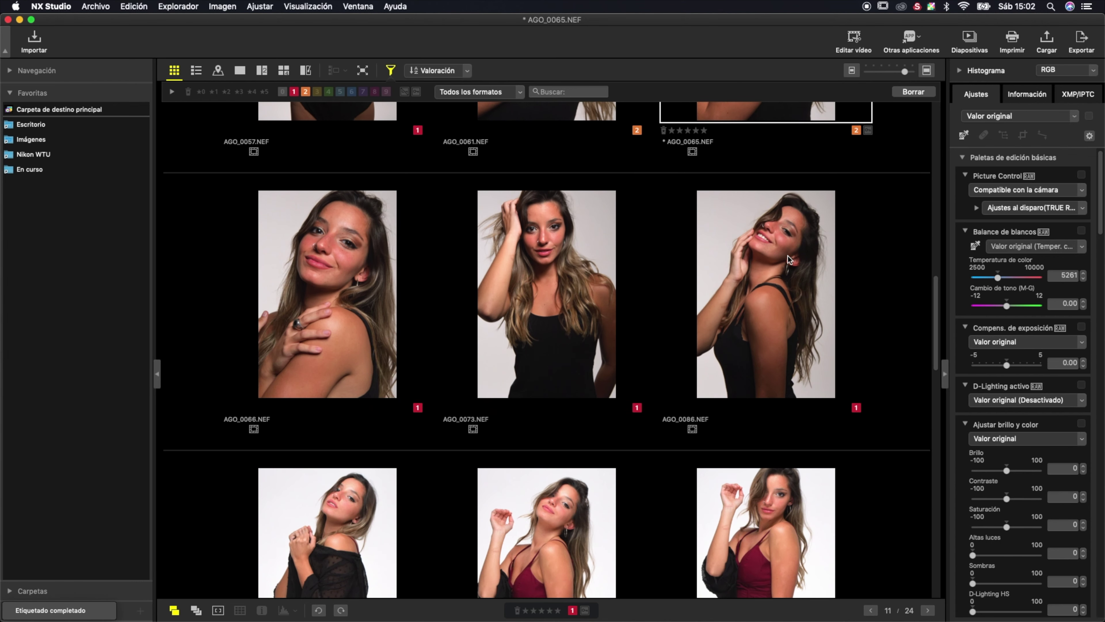
left_click(782, 272)
key("2")
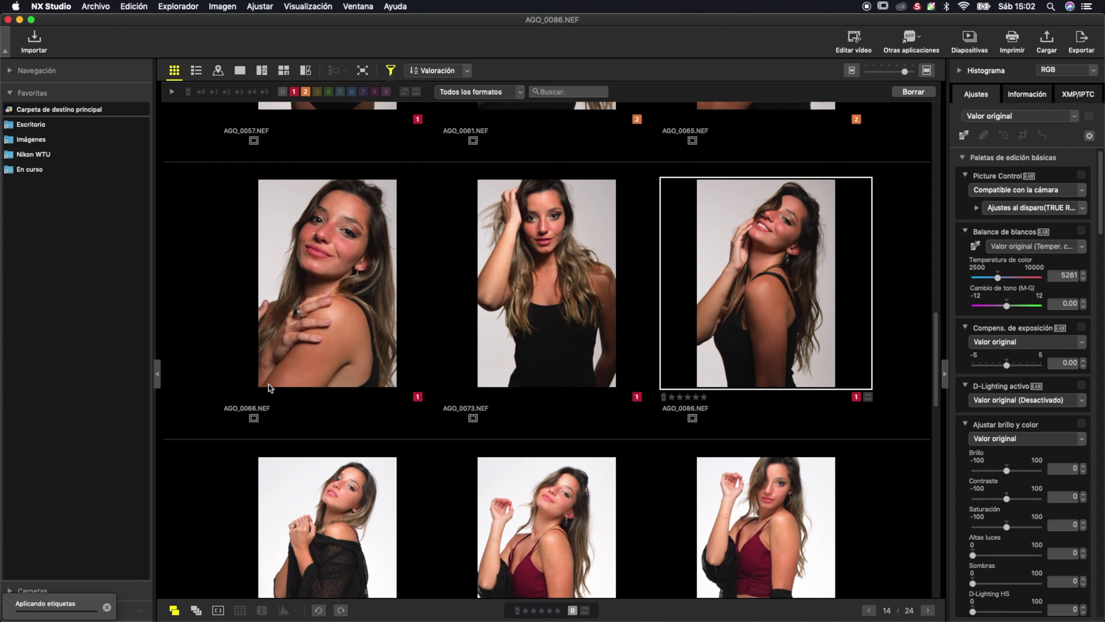
left_click(278, 339)
key("2")
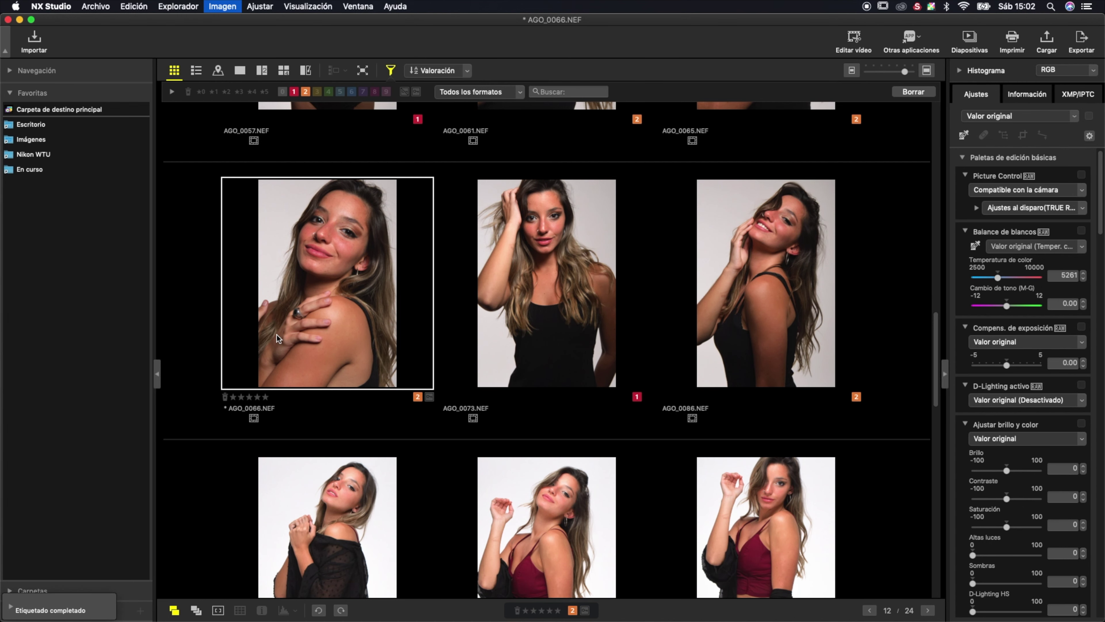
scroll(413, 373, "down", 6)
scroll(415, 372, "up", 1)
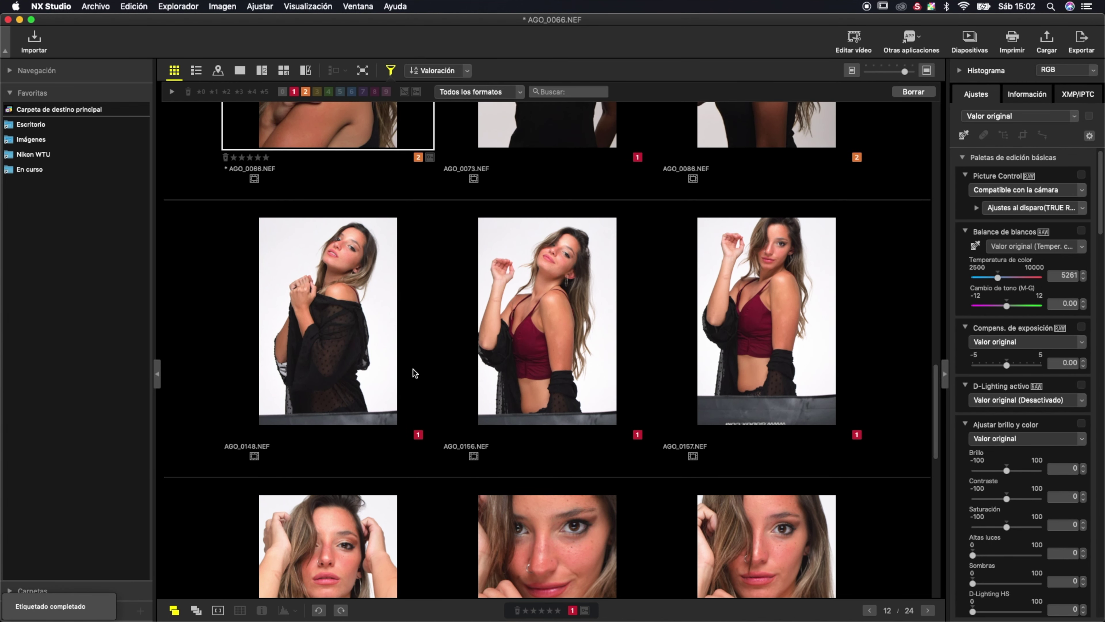
left_click(762, 305)
key("2")
- Give AGO_0171 and AGO_0170 colour label 2
scroll(763, 331, "down", 2)
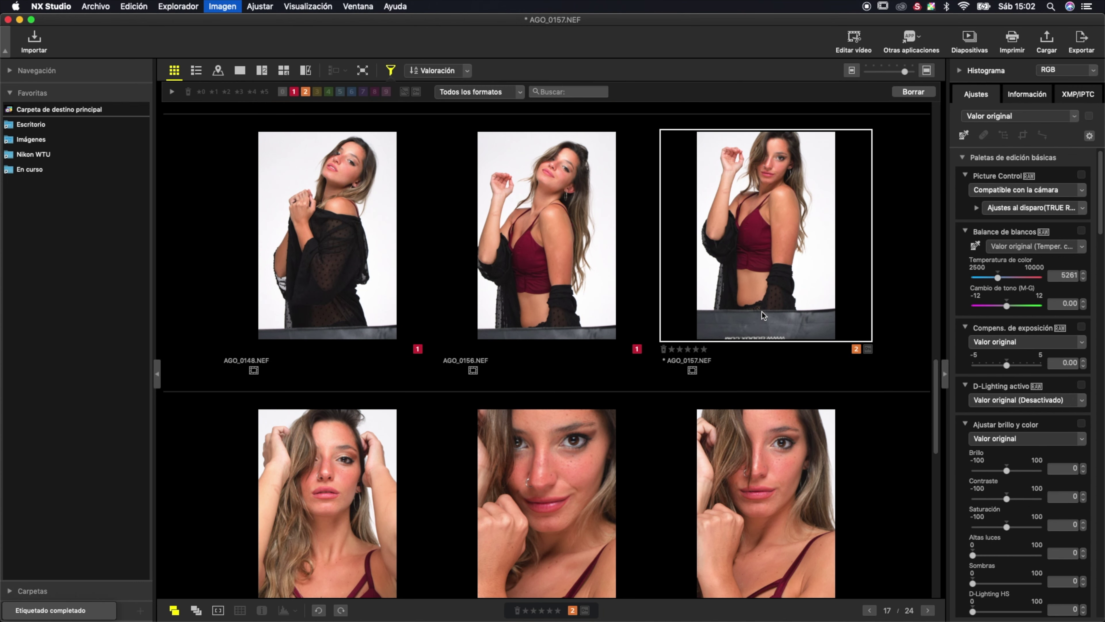
scroll(766, 352, "down", 4)
scroll(766, 352, "down", 3)
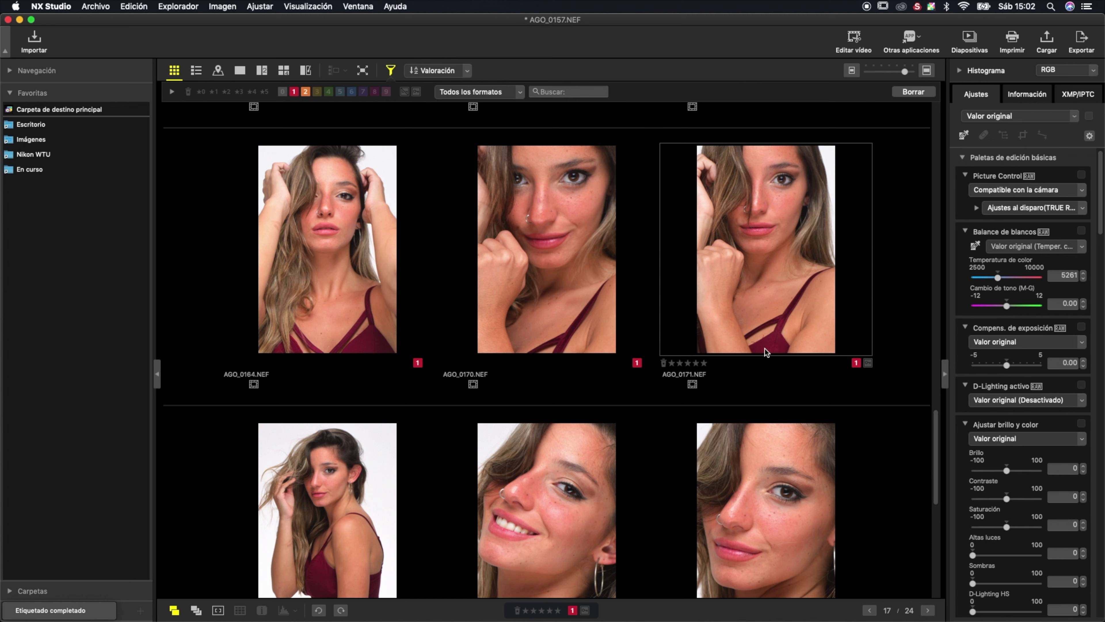
left_click(766, 352)
key("0")
key("2")
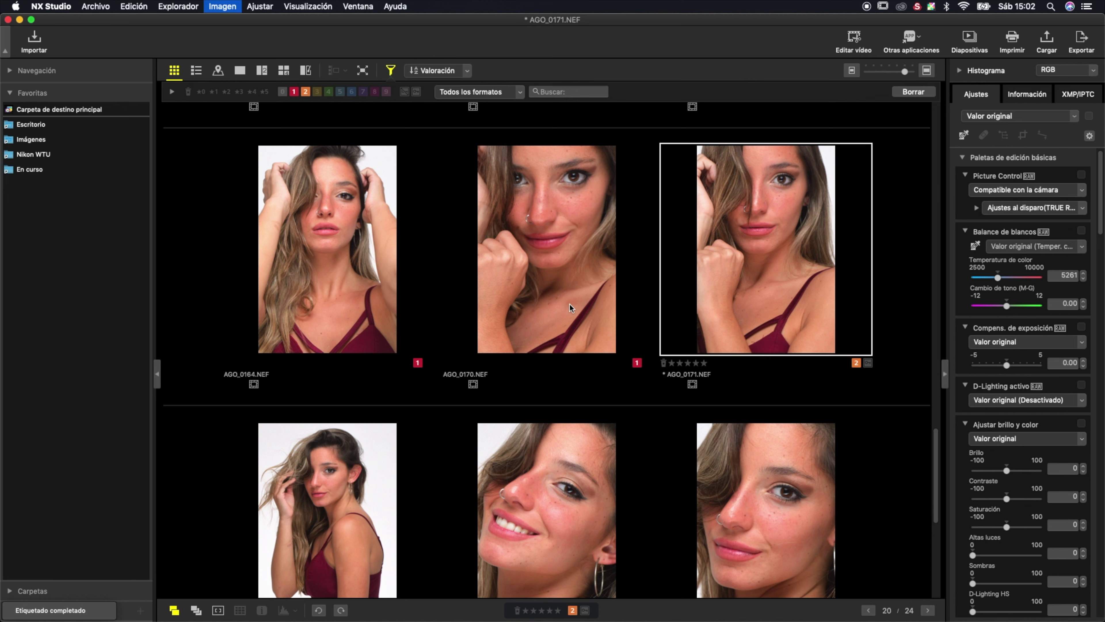
left_click(563, 301)
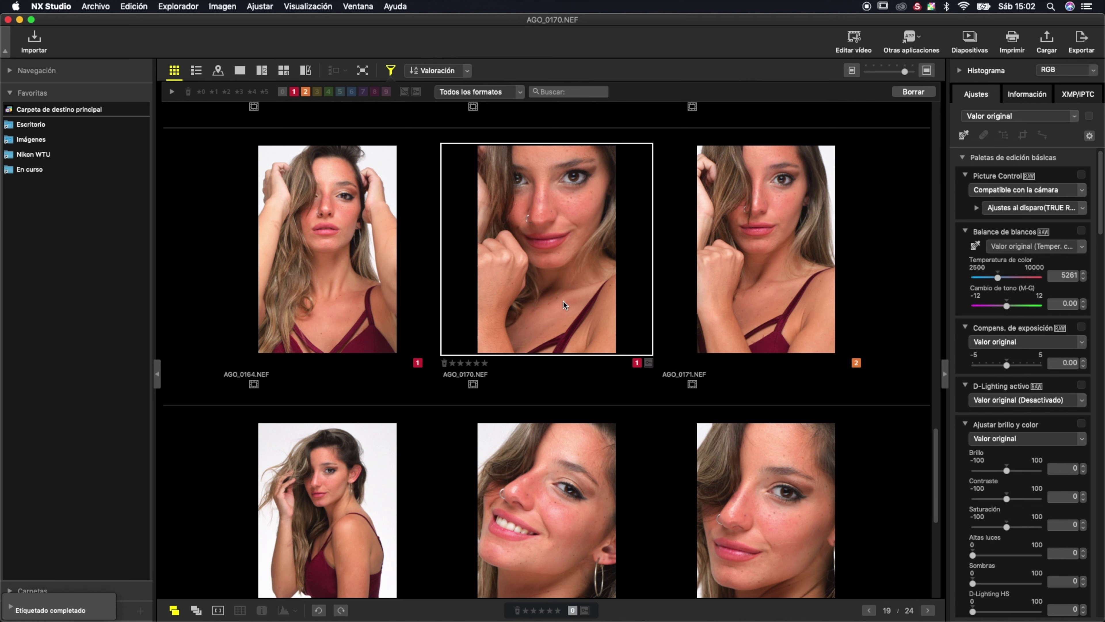
key("2")
- Give AGO_0182 and AGO_0183 colour label 2, then select AGO_0176
scroll(563, 300, "down", 3)
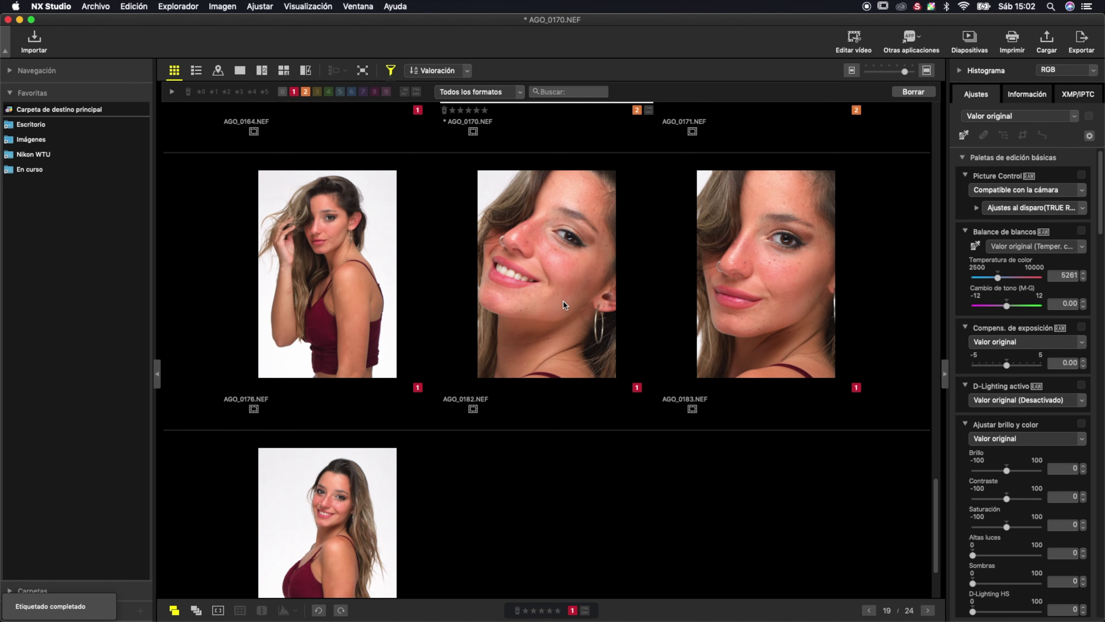
left_click(545, 310)
key("2")
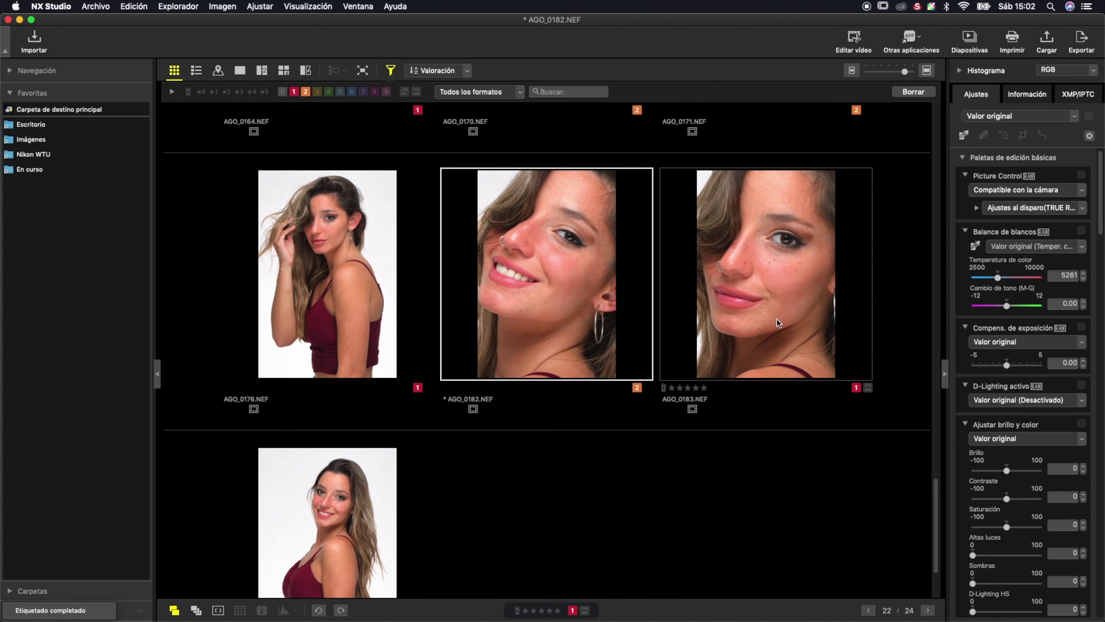
key("2")
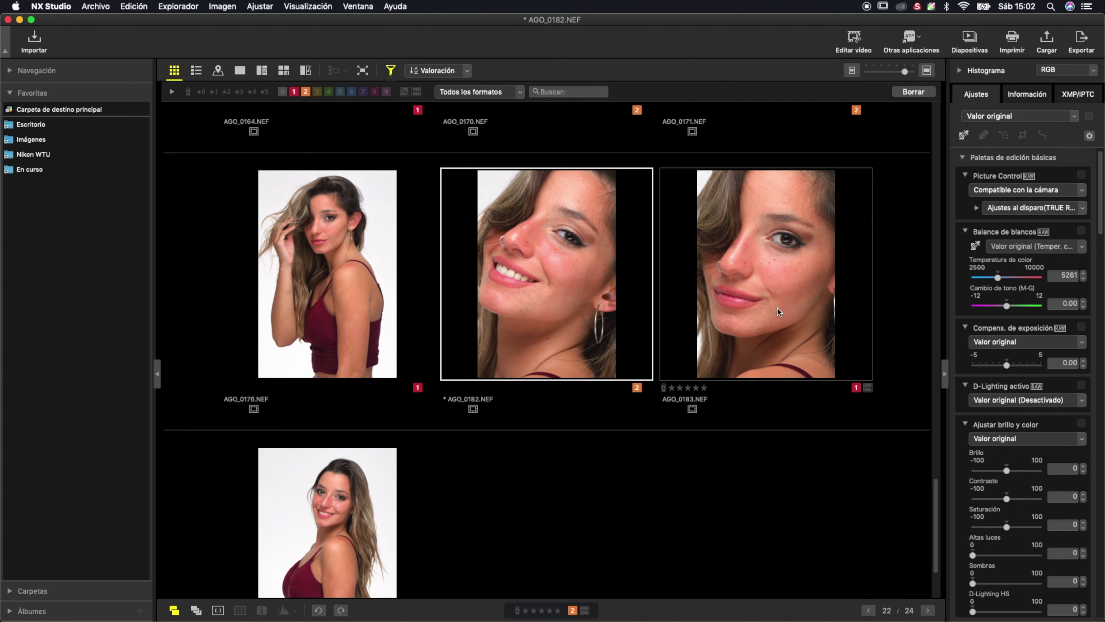
left_click(777, 308)
key("2")
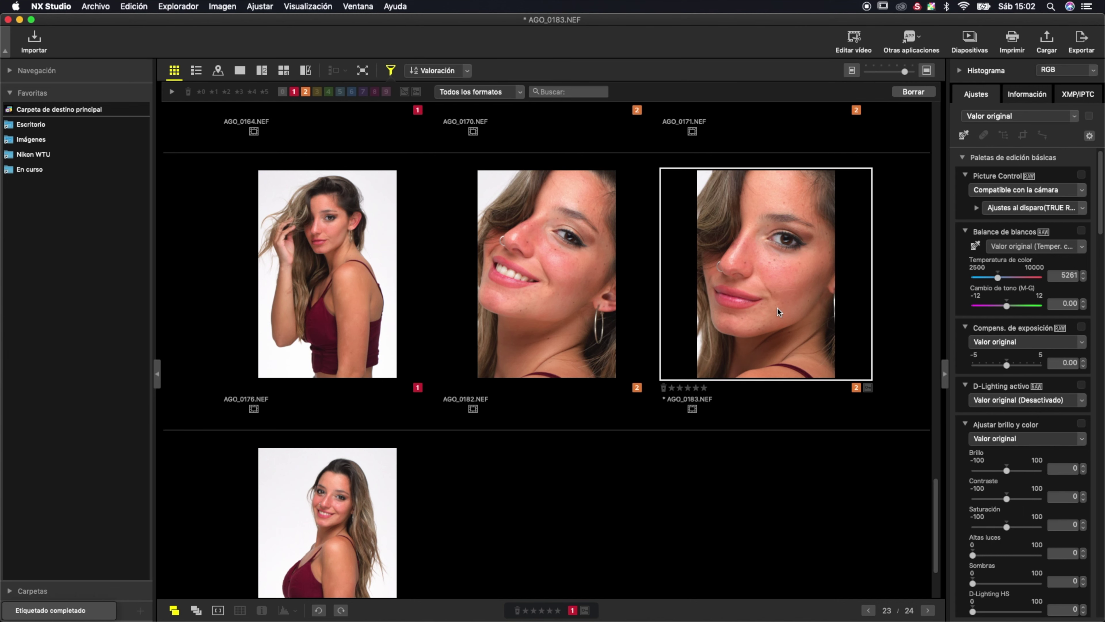
scroll(462, 478, "down", 2)
scroll(461, 479, "down", 1)
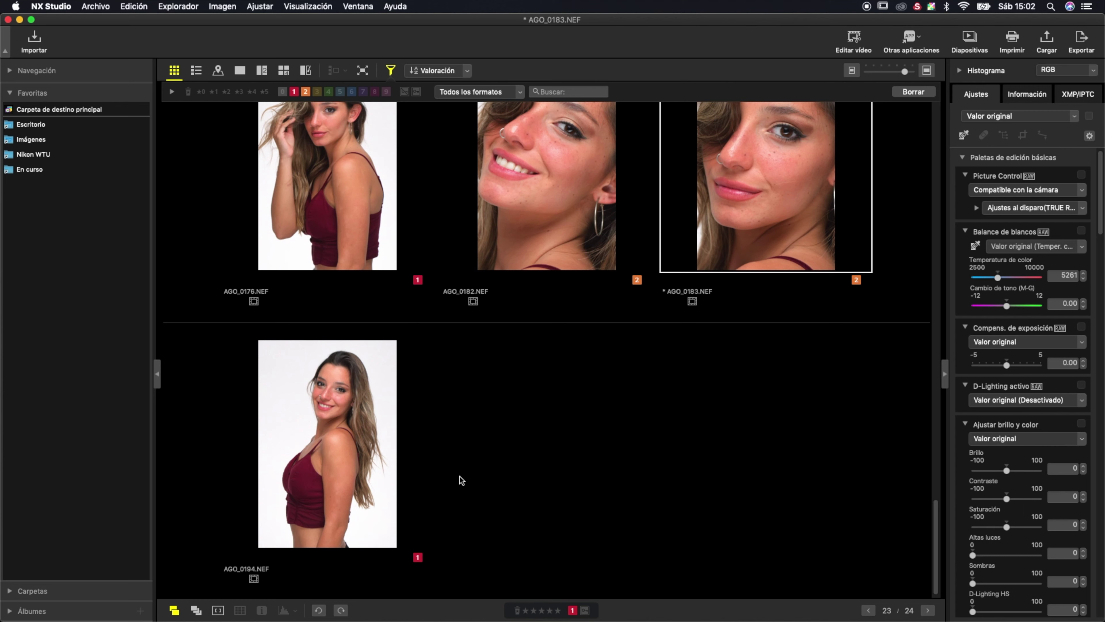
scroll(461, 479, "up", 4)
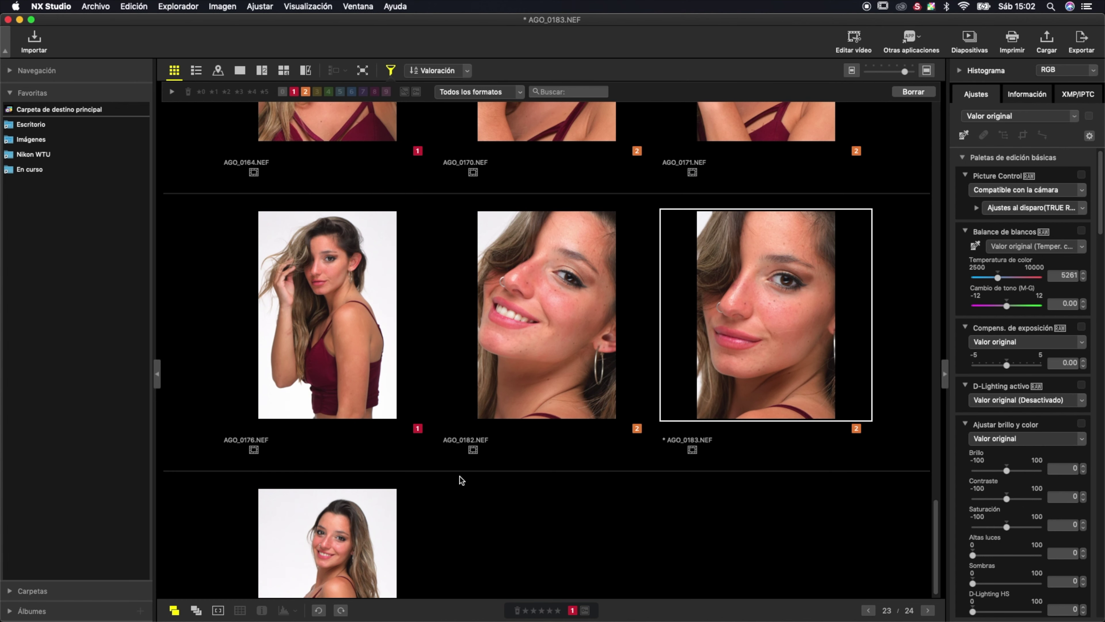
left_click(333, 380)
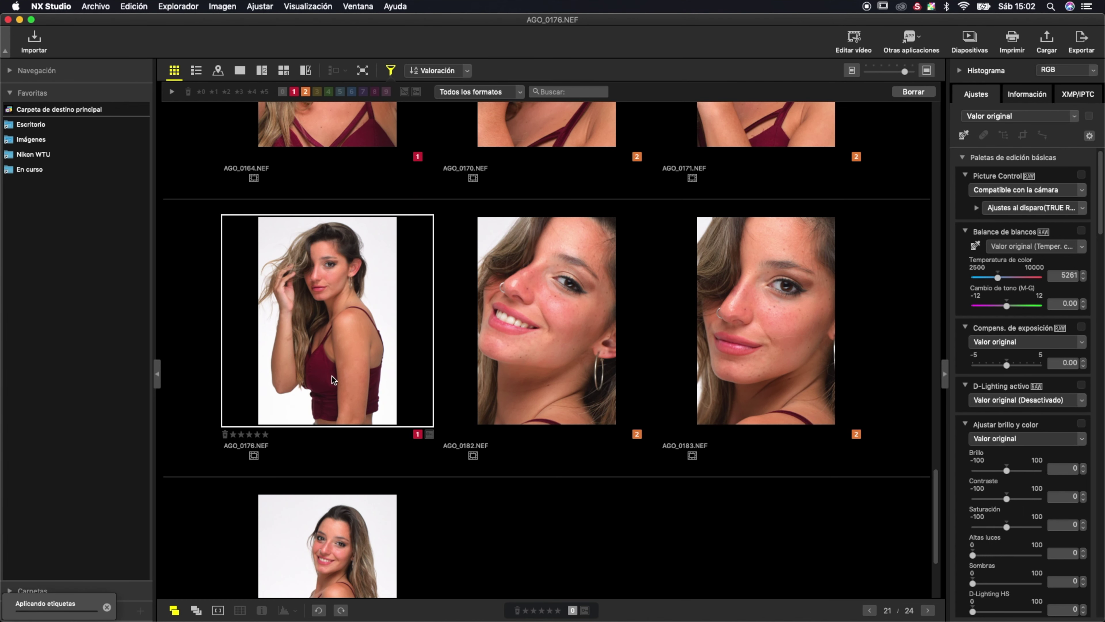
- Set the label filter to include labels 2 and 3 and hide label 1
left_click(317, 94)
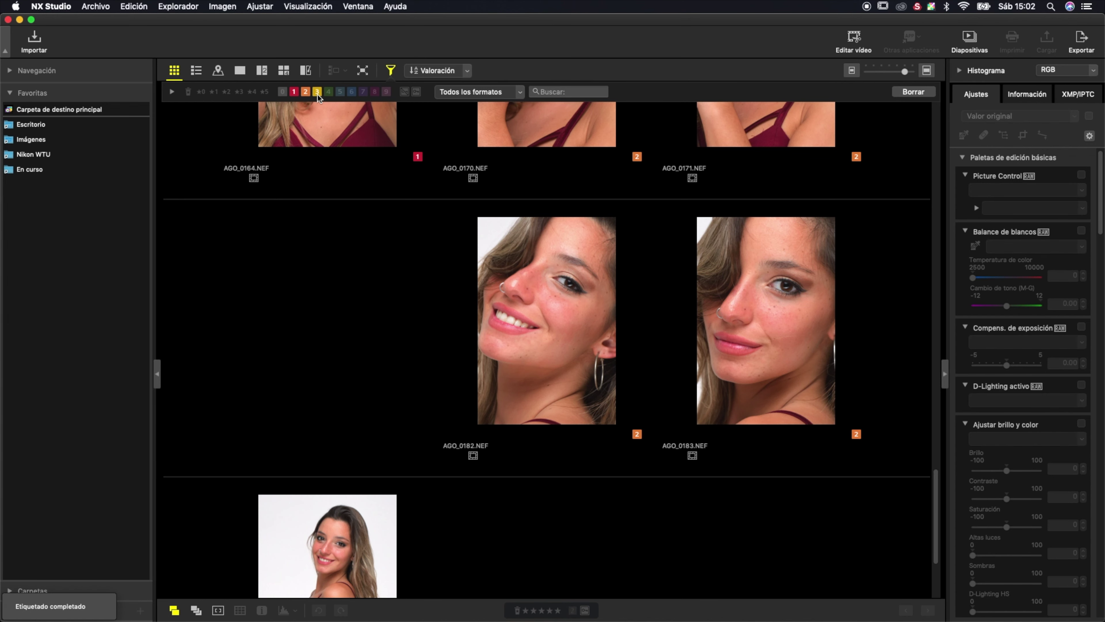
left_click(294, 93)
left_click(294, 92)
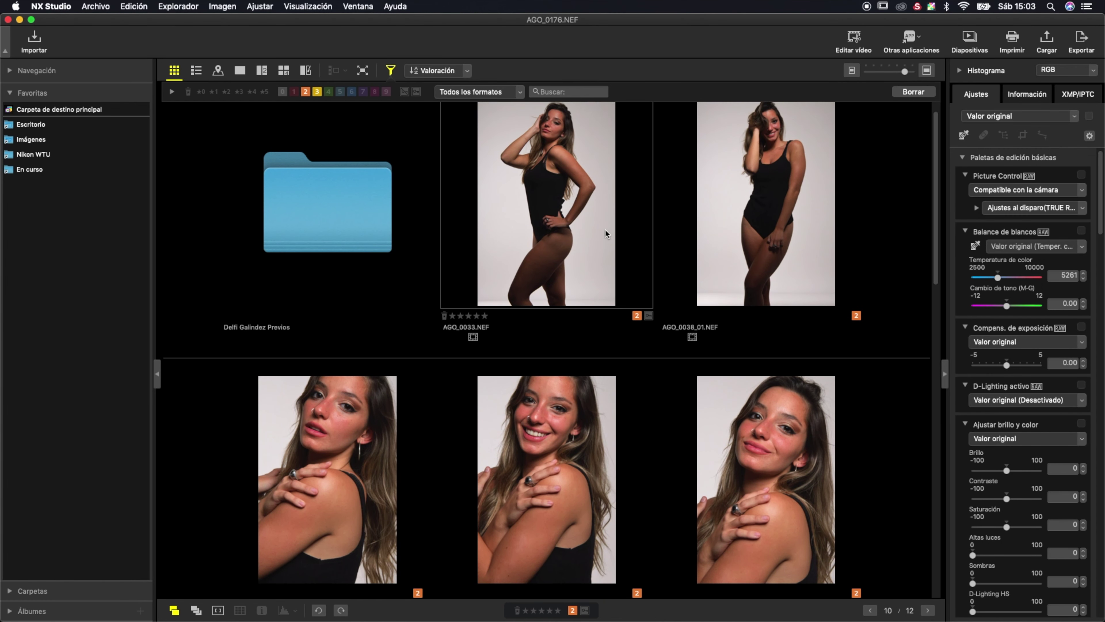
- Give AGO_0033, AGO_0061, AGO_0086 and AGO_0170 colour label 3
left_click(589, 218)
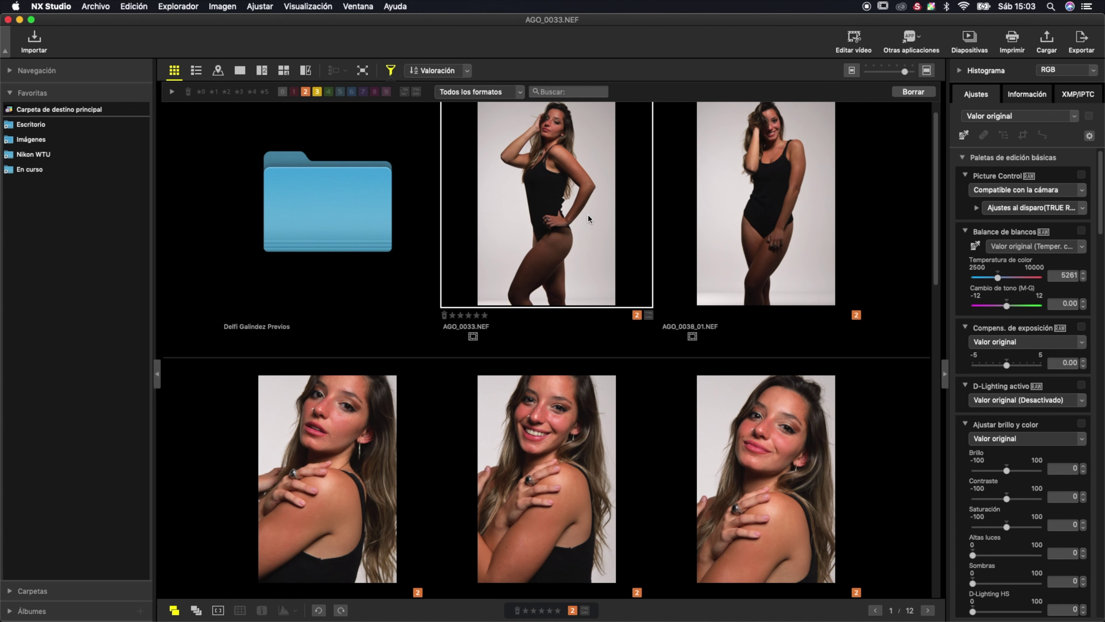
key("3")
scroll(658, 347, "down", 3)
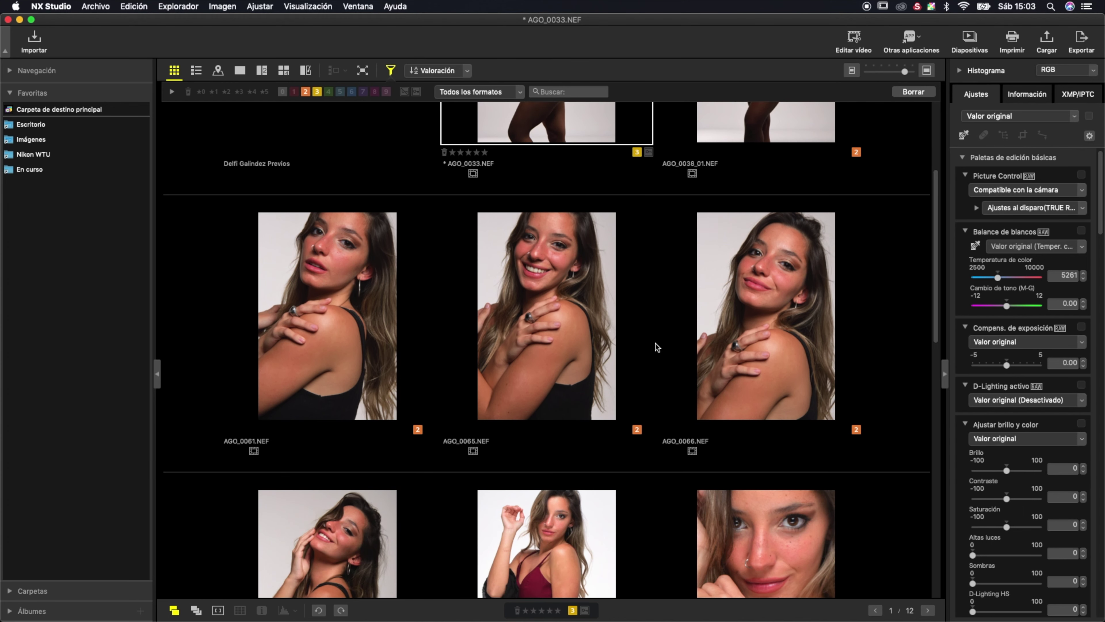
left_click(282, 365)
key("3")
scroll(437, 412, "down", 3)
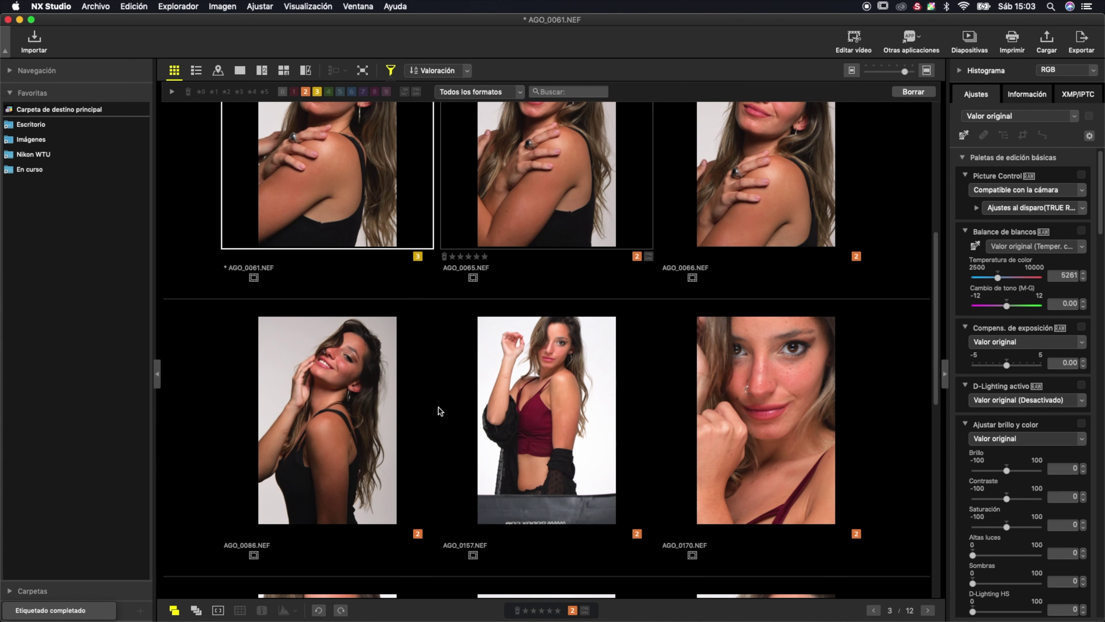
left_click(320, 409)
key("3")
scroll(754, 388, "down", 3)
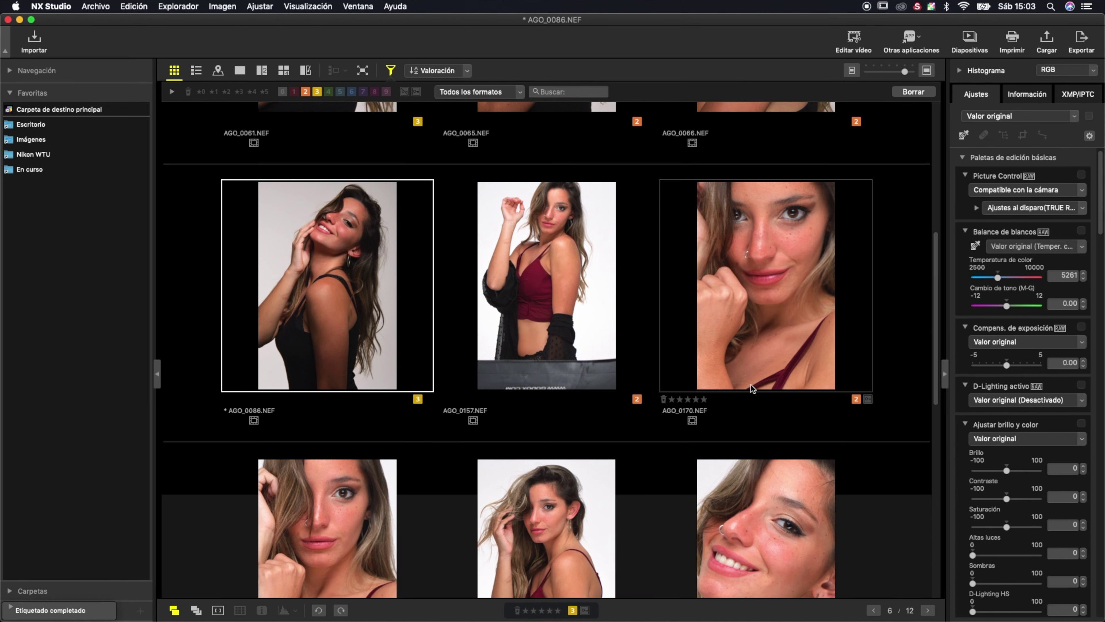
left_click(759, 278)
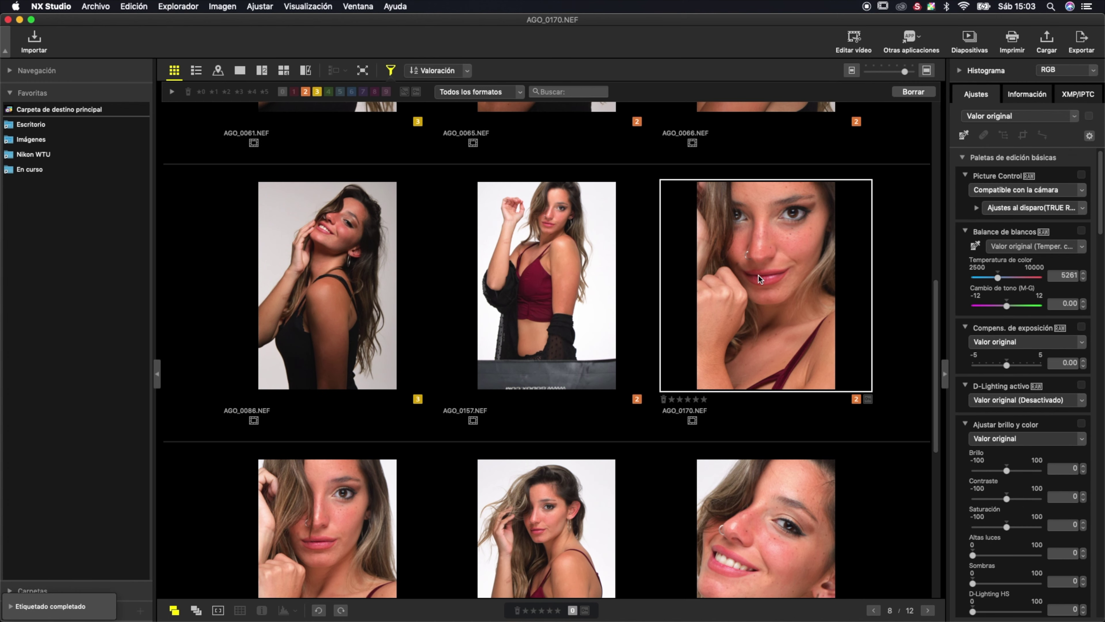
key("3")
- Give AGO_0176, AGO_0171 and AGO_0182 yellow label 3 and toggle the label-3 filter
scroll(759, 278, "down", 3)
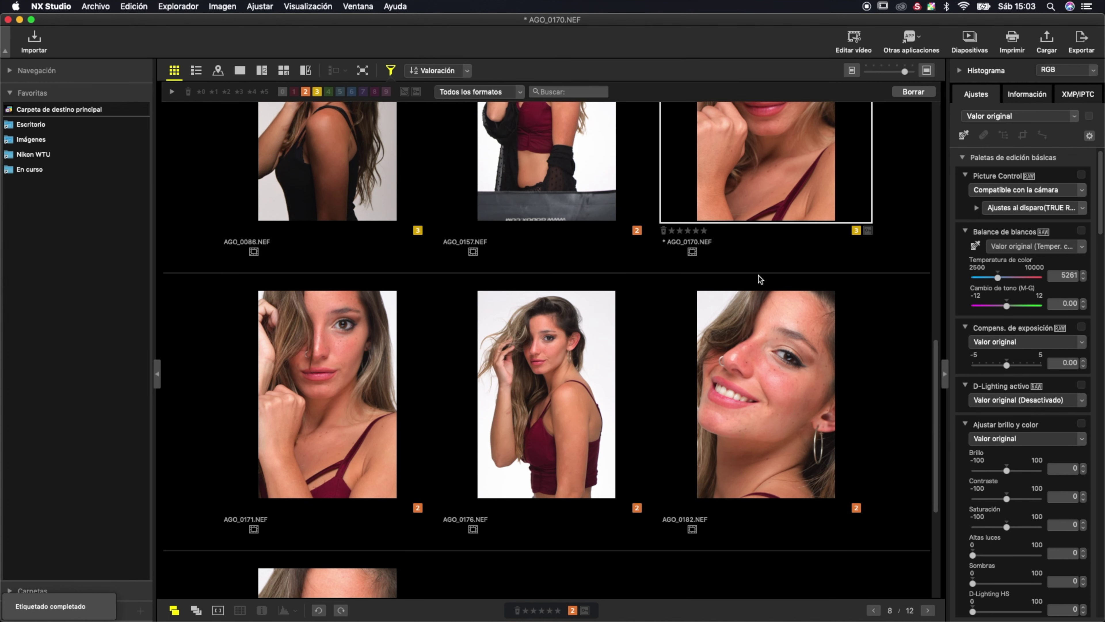
left_click(524, 358)
key("3")
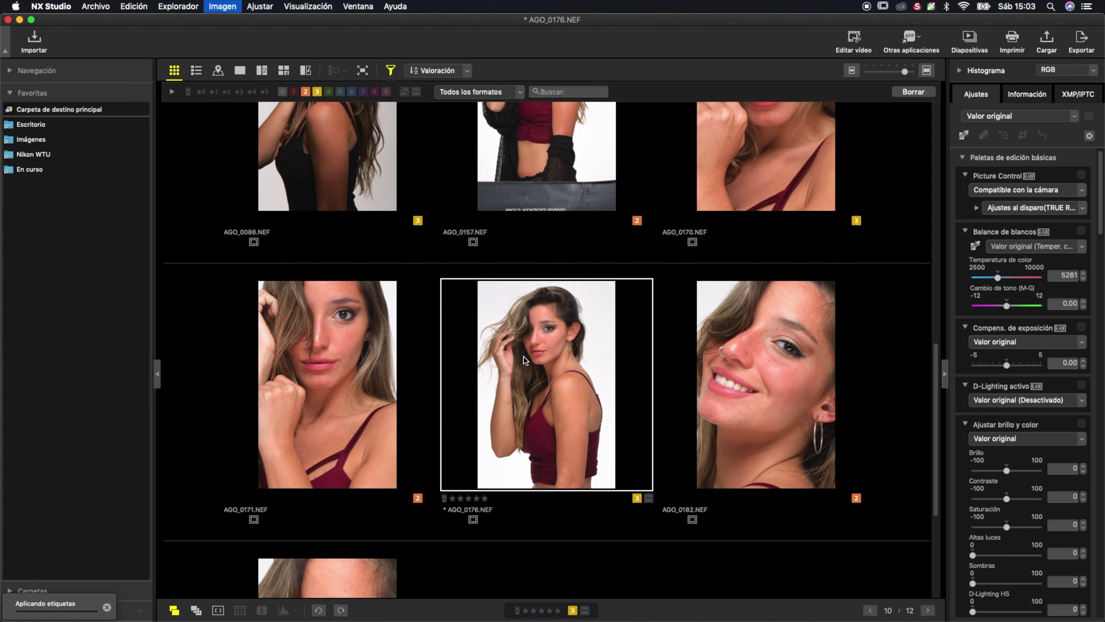
scroll(524, 358, "down", 3)
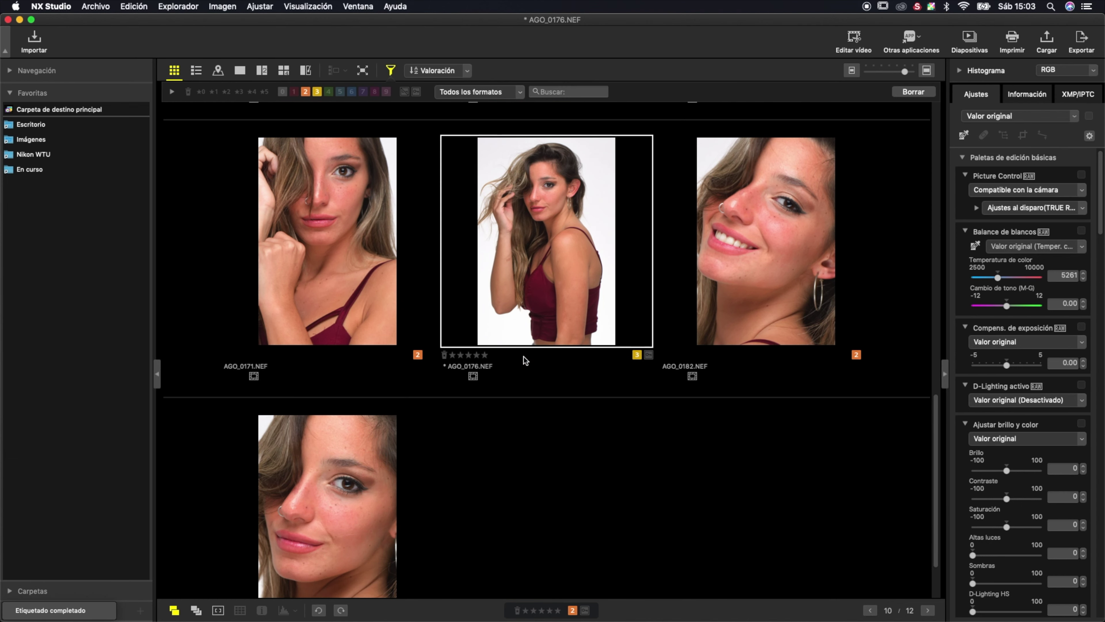
left_click(320, 290)
key("3")
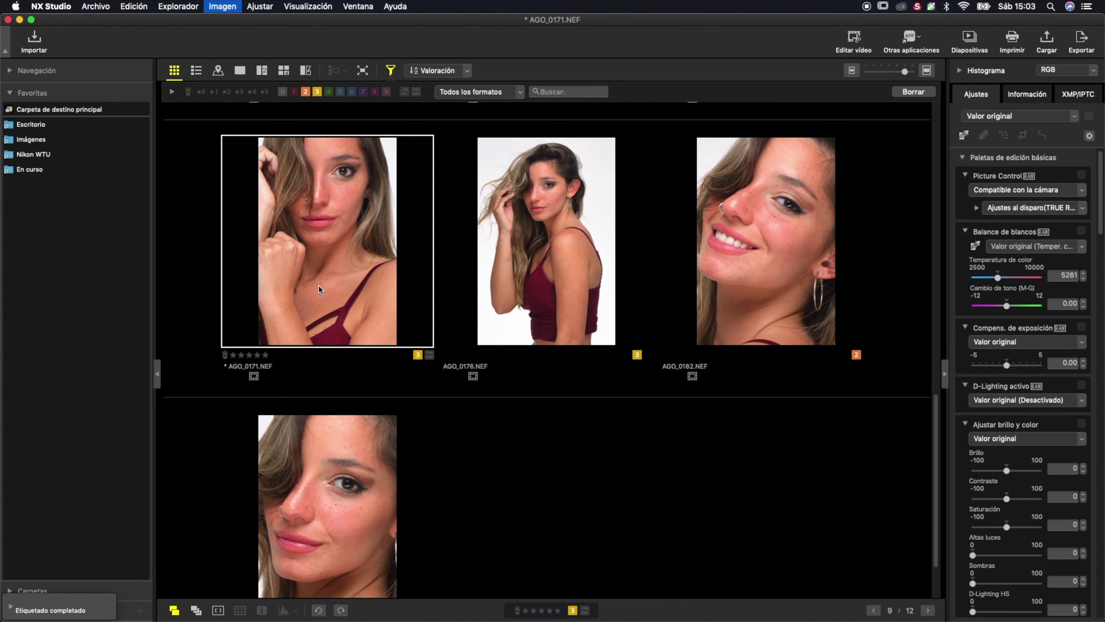
scroll(320, 289, "down", 2)
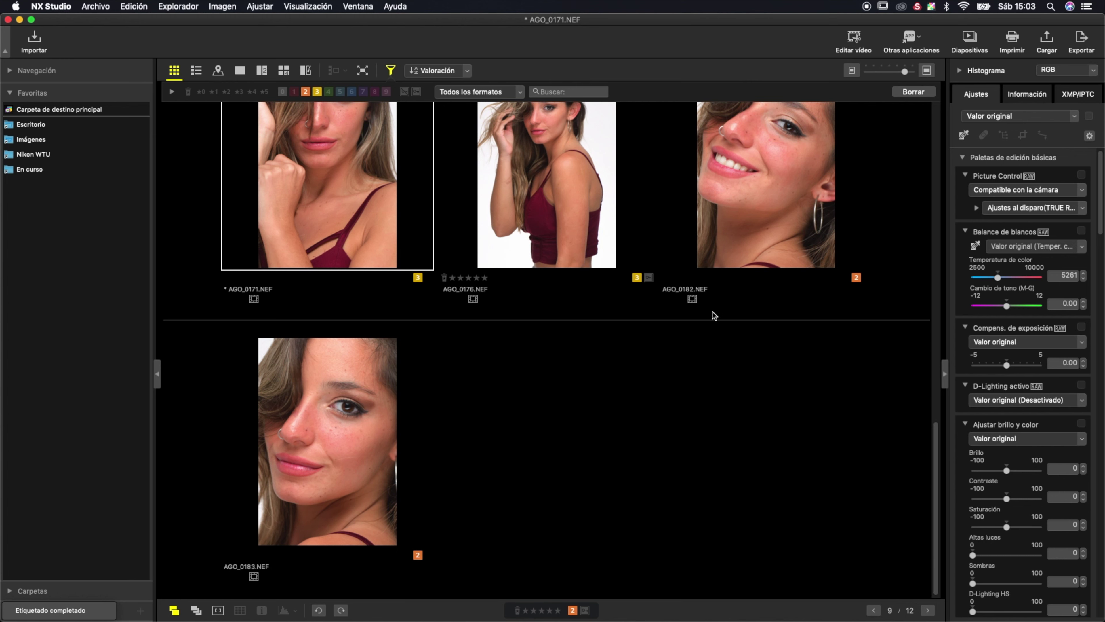
left_click(754, 256)
key("3")
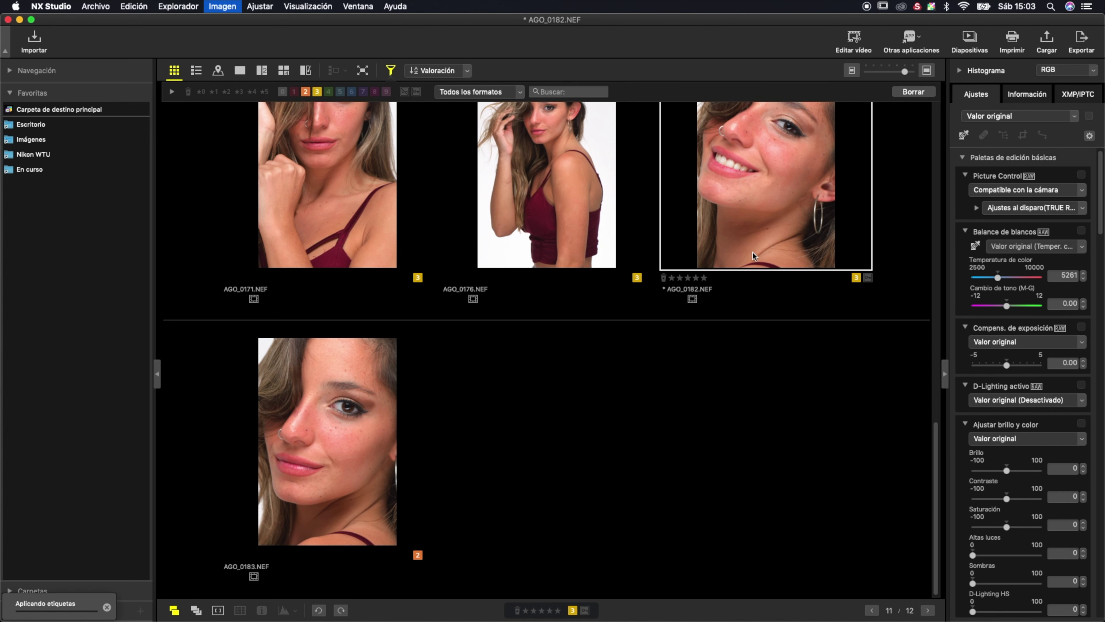
left_click(318, 94)
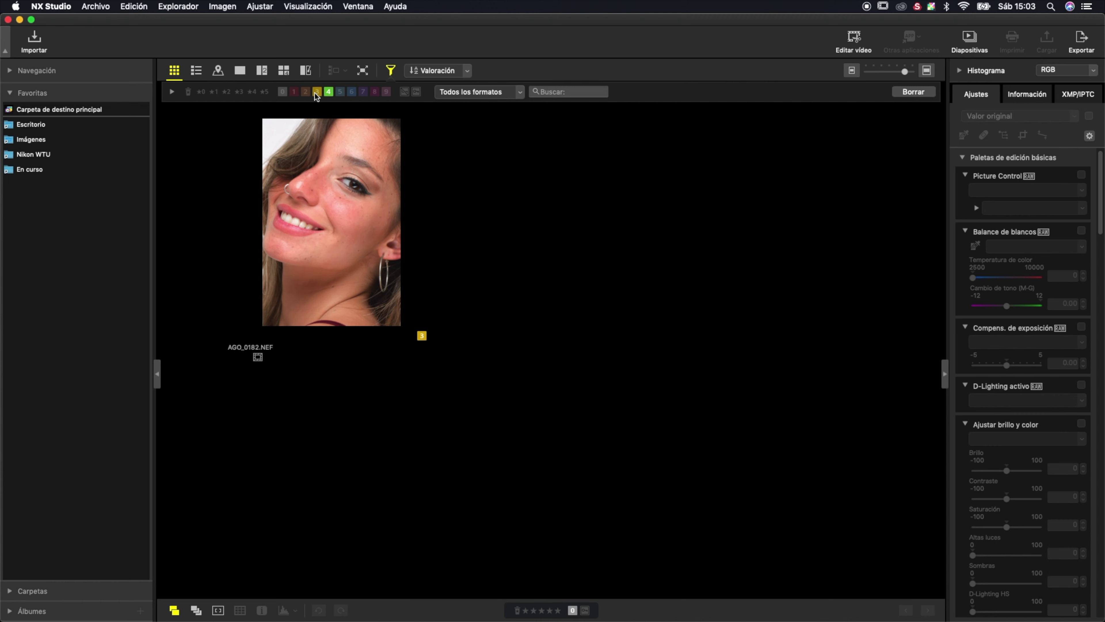
- Filter the browser to the seven colour-label-3 images (7/7) and view AGO_0182 large
left_click(316, 92)
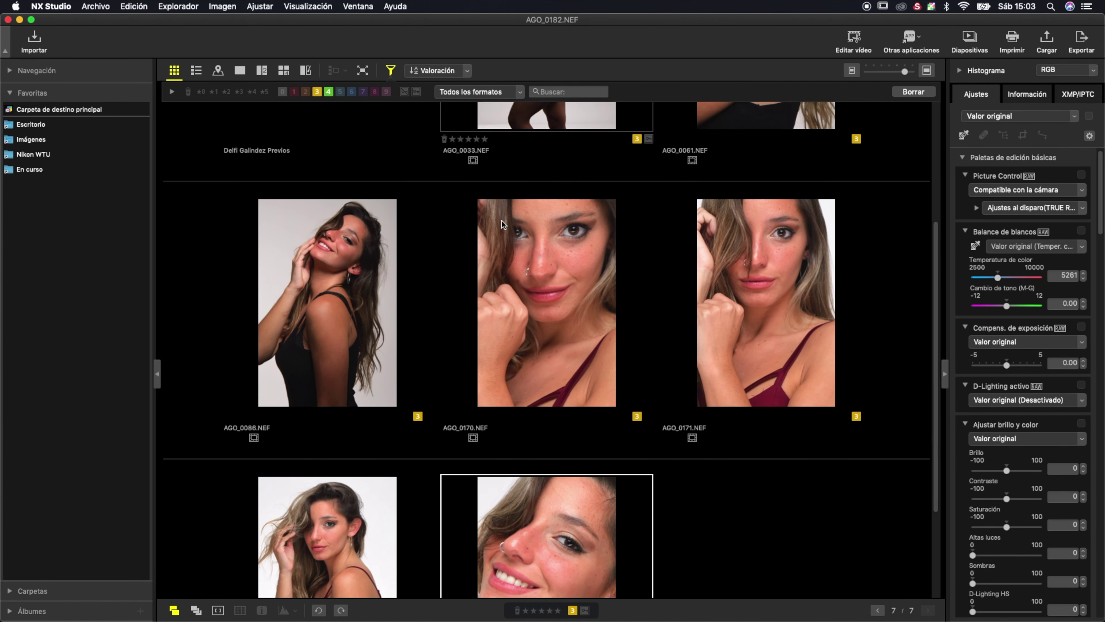
scroll(502, 221, "up", 2)
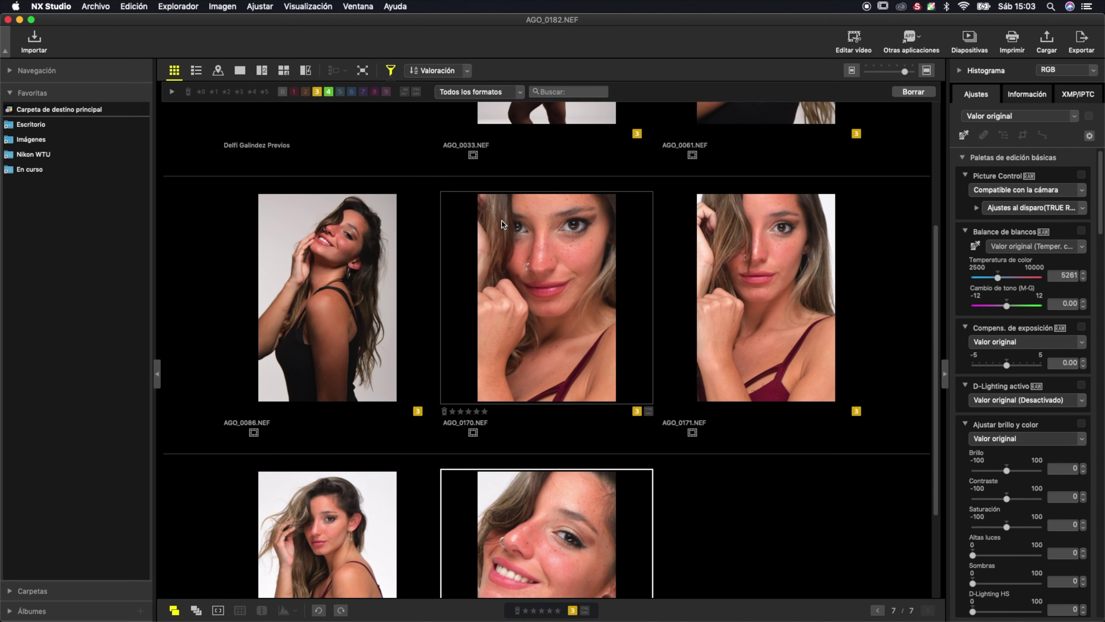
scroll(502, 221, "down", 1)
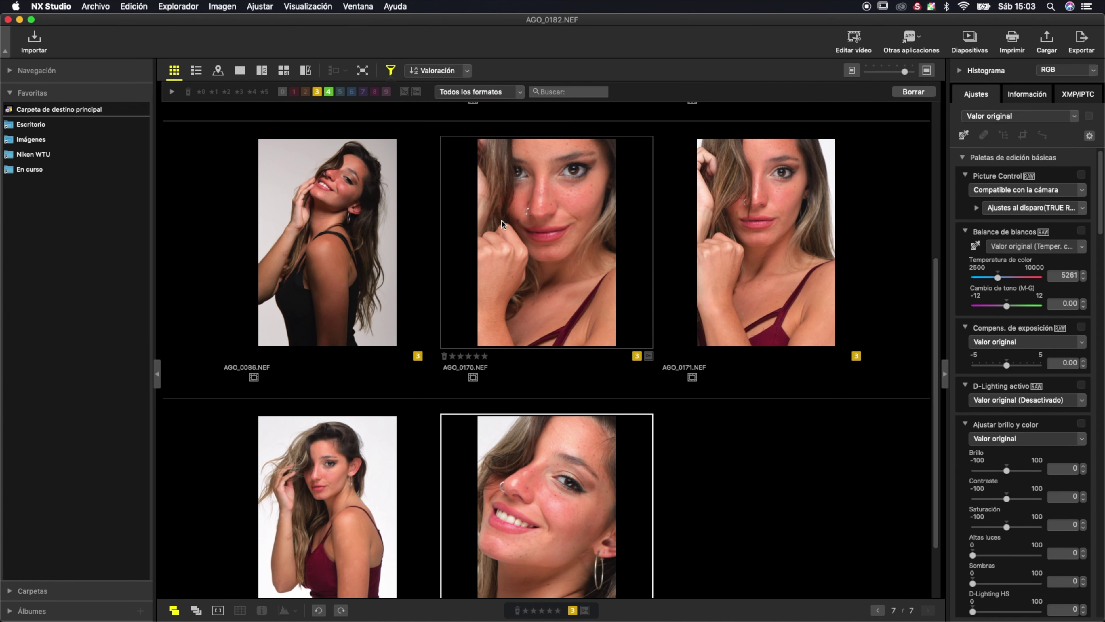
scroll(531, 195, "up", 3)
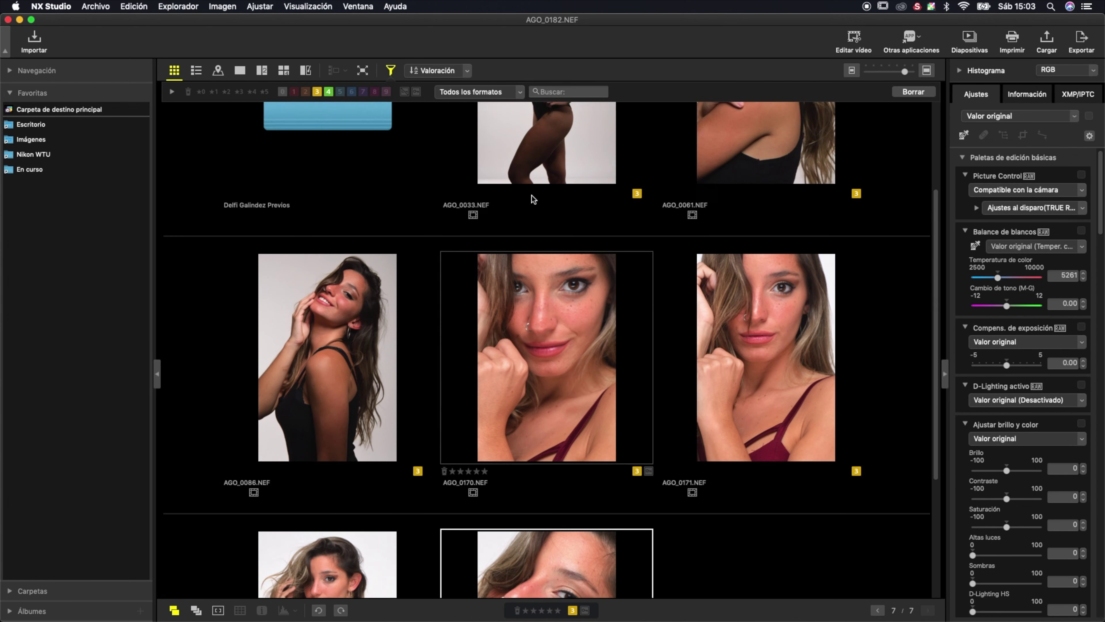
scroll(531, 195, "up", 3)
scroll(531, 195, "down", 2)
scroll(532, 196, "down", 4)
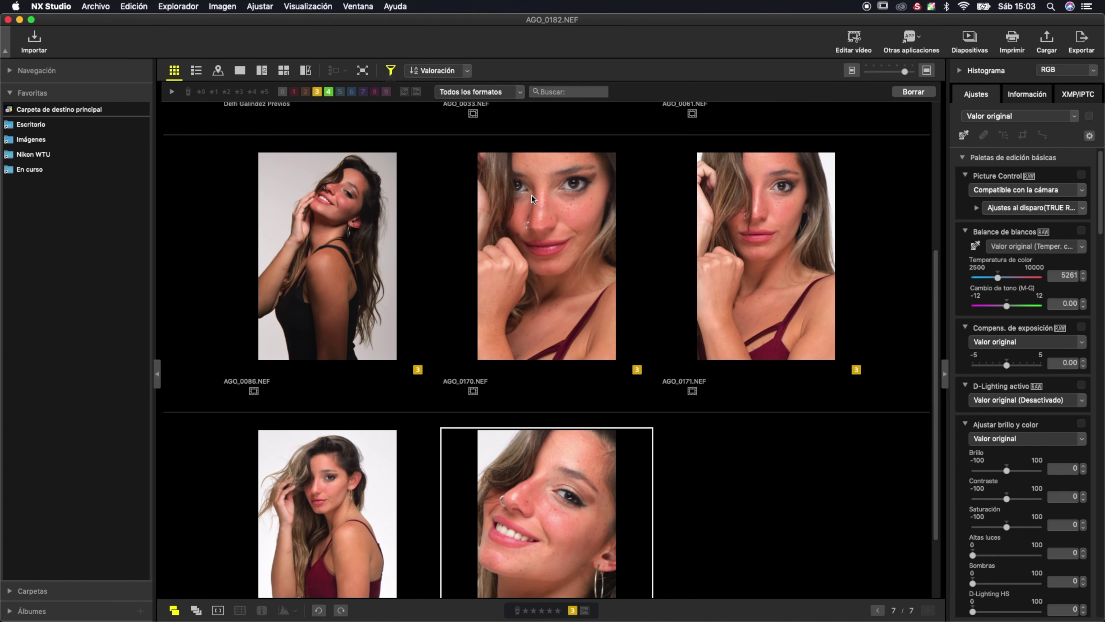
scroll(531, 195, "down", 2)
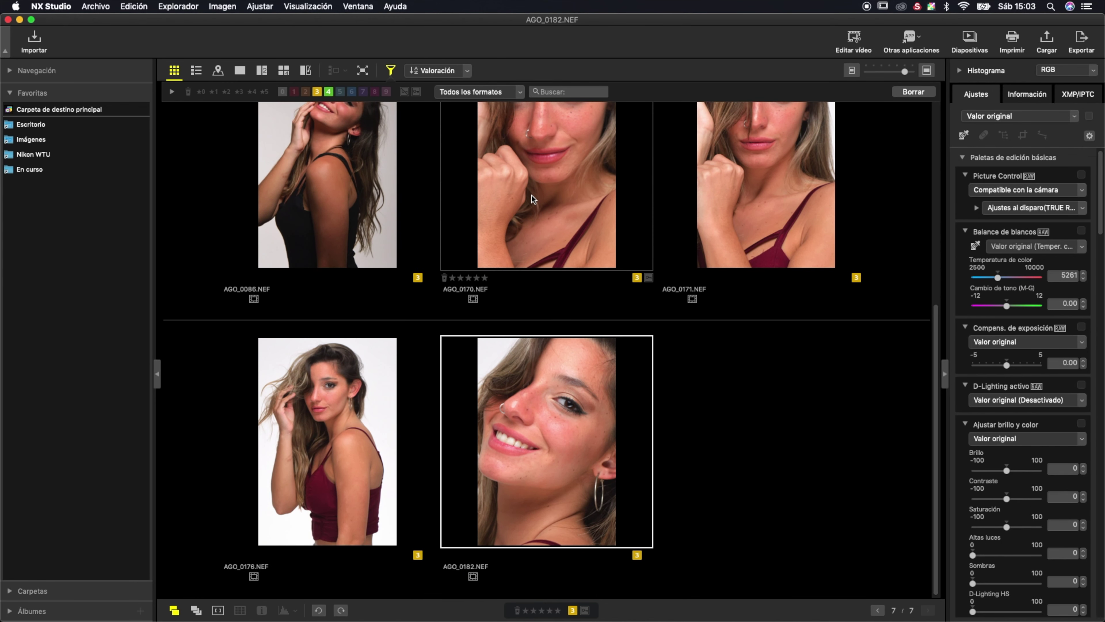
left_click(239, 73)
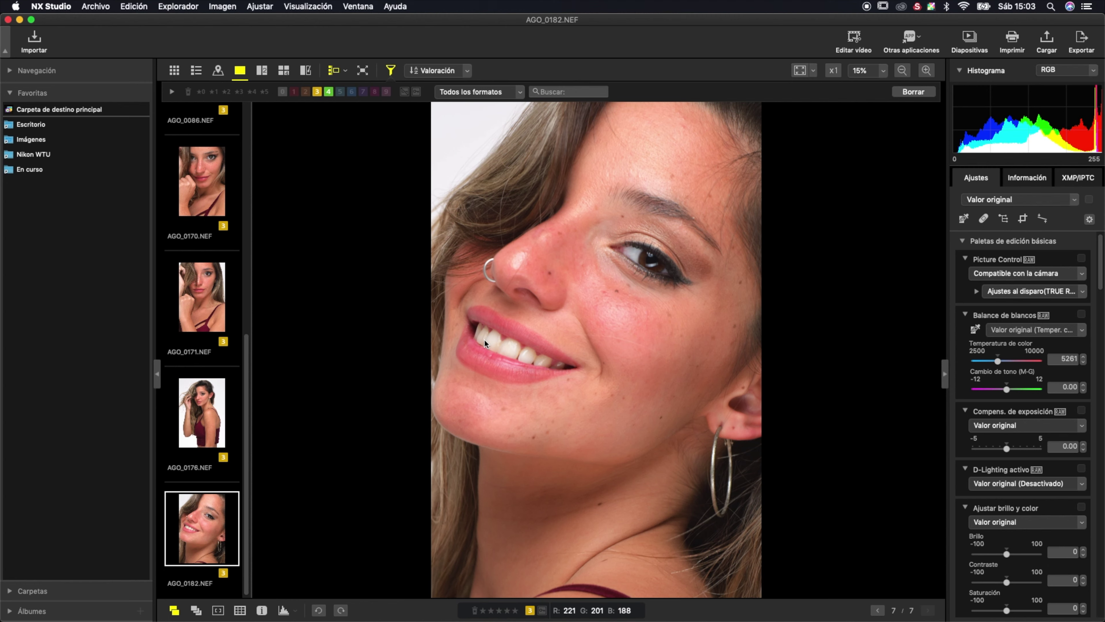
mouse_move(201, 296)
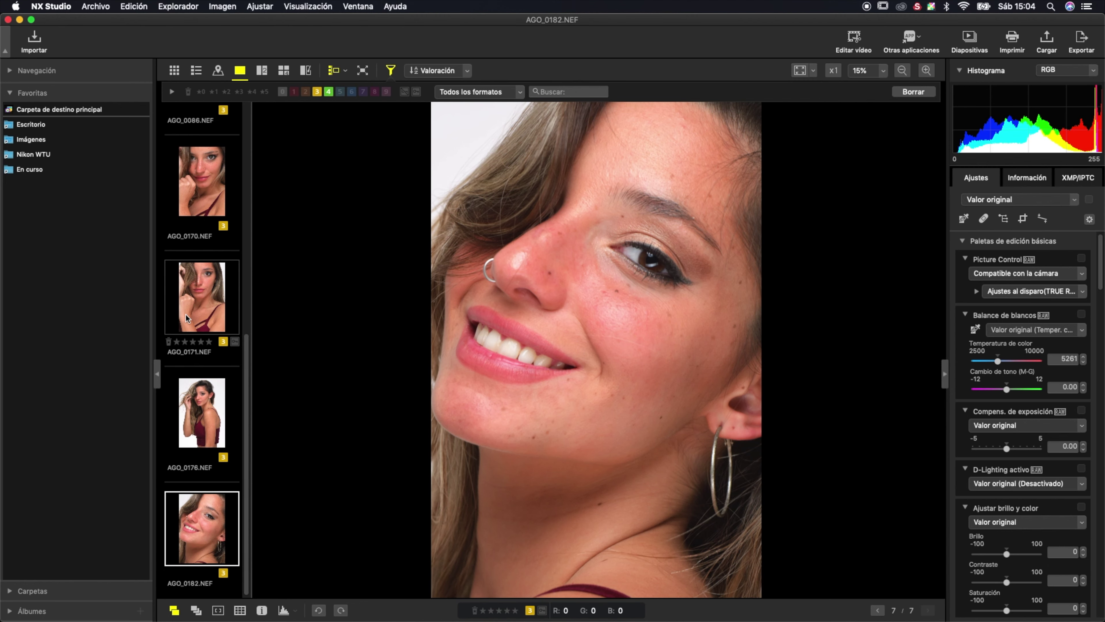
- Open portrait AGO_0171 in the viewer, zooming in and back out to check it
left_click(186, 318)
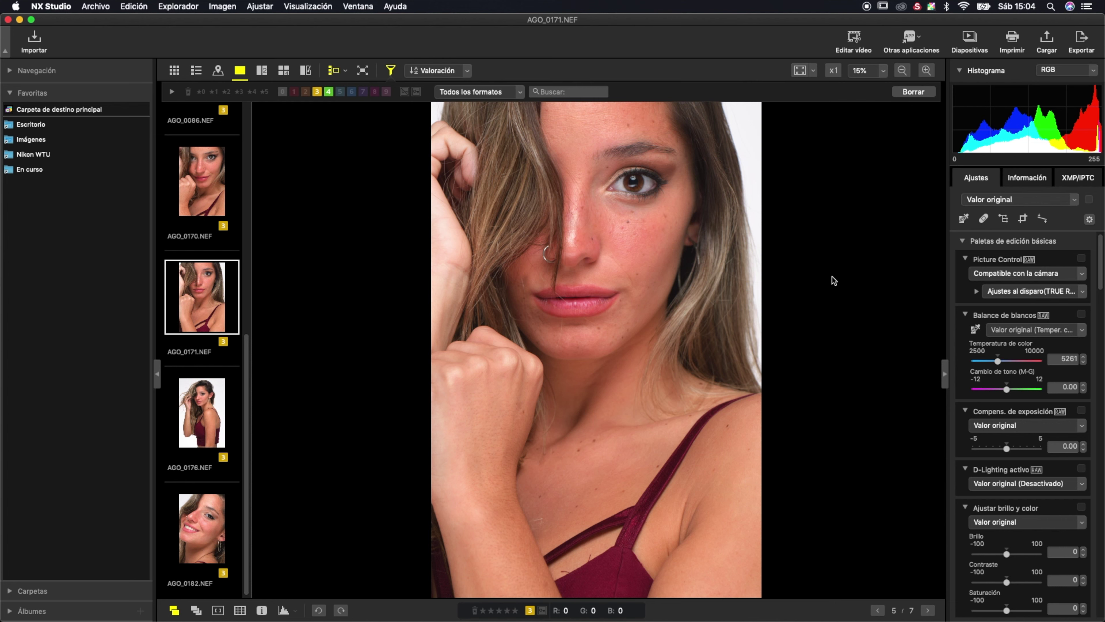
left_click(925, 71)
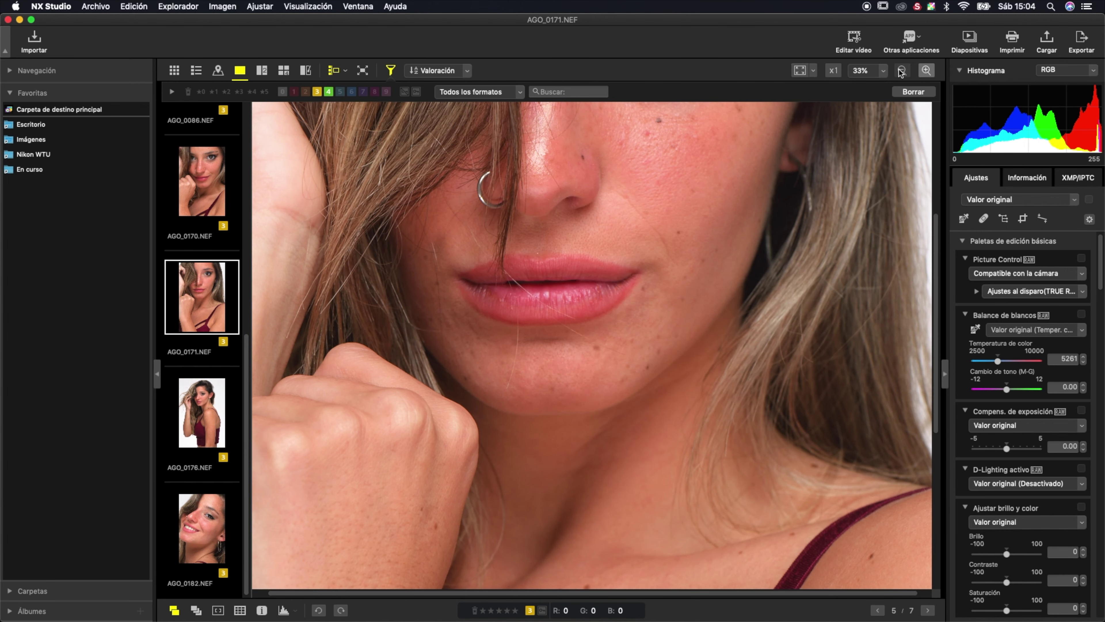
left_click(901, 70)
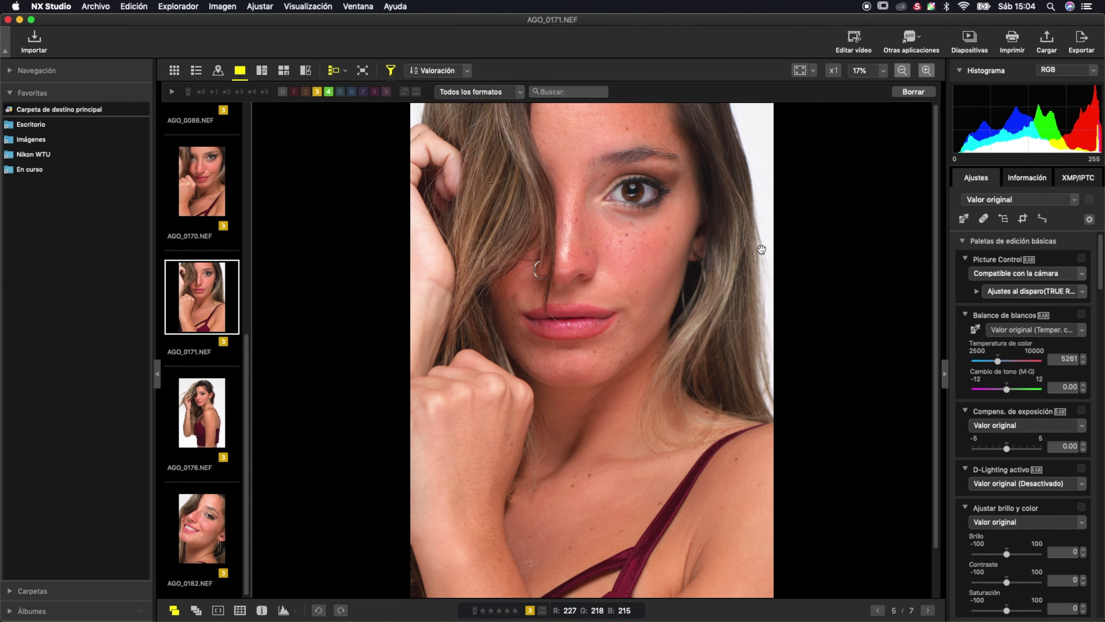
scroll(753, 234, "down", 3)
scroll(753, 234, "up", 3)
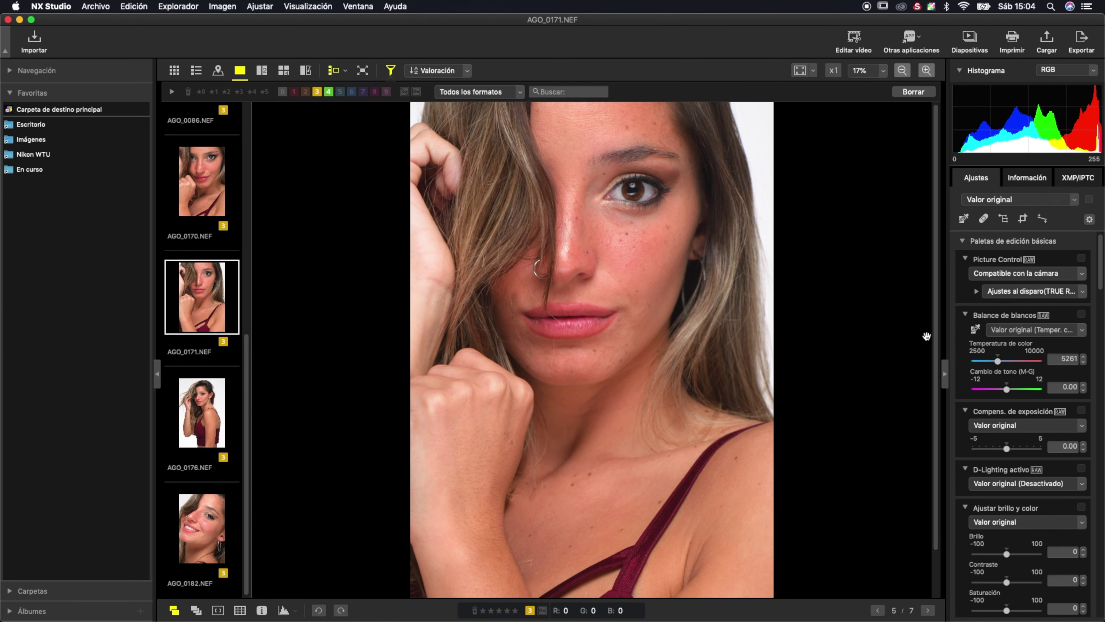
- Show the Picture Control 'Ajustes al disparo' preset list for AGO_0171
left_click(1011, 274)
left_click(1011, 273)
left_click(1013, 290)
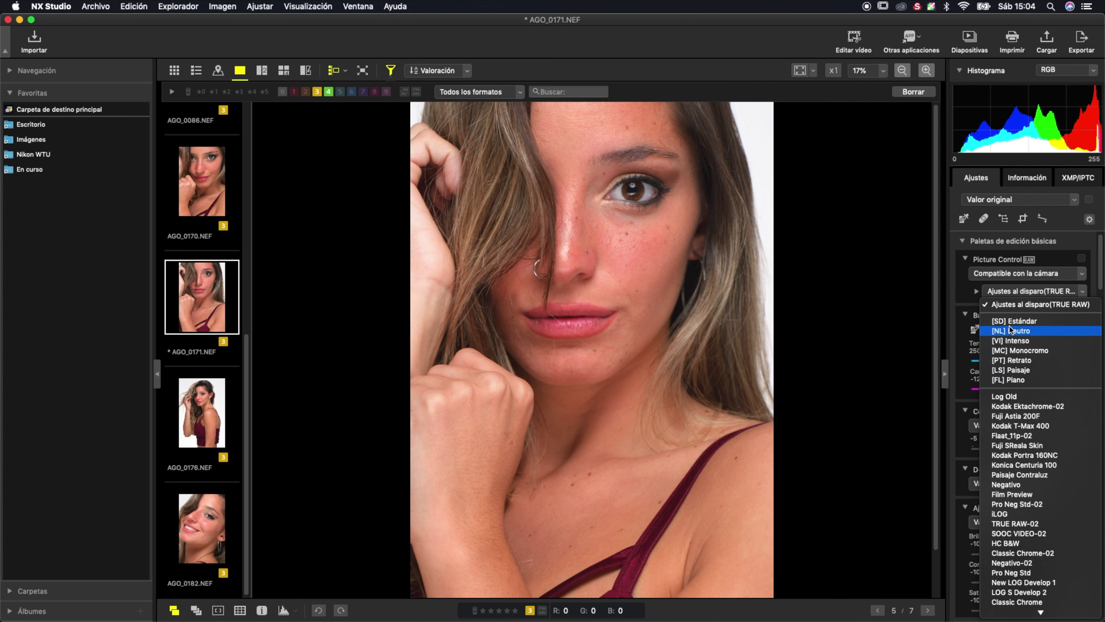
- Apply the [PT] Retrato Picture Control and set colour temperature to 5230, exposure staying 0.00
left_click(1010, 360)
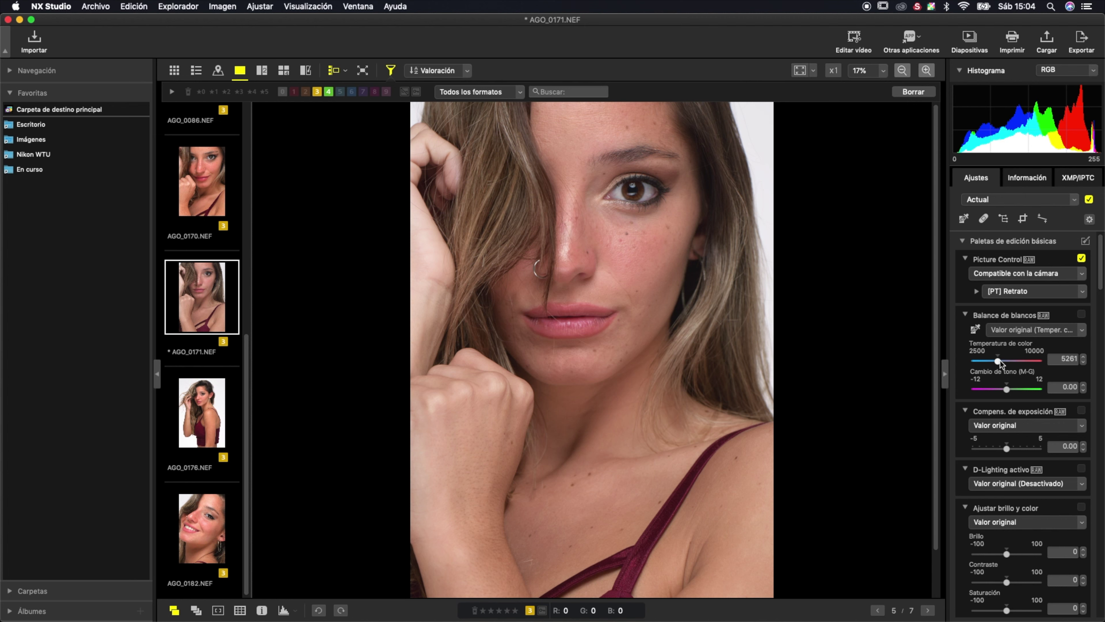
left_click_drag(1001, 361, 1001, 361)
scroll(1036, 452, "down", 3)
scroll(1035, 453, "down", 2)
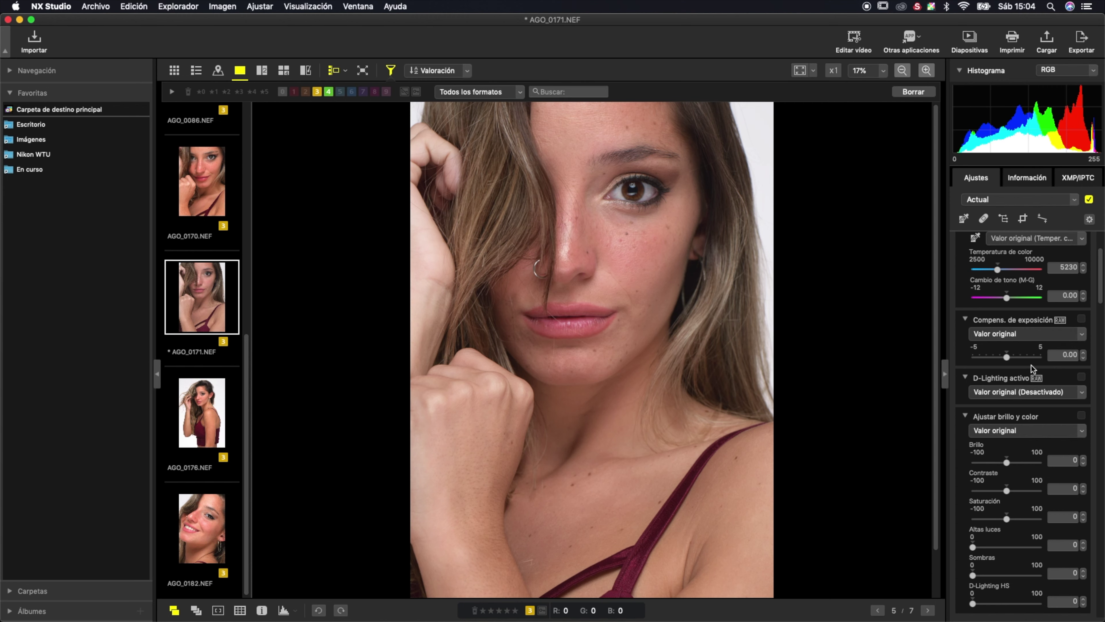
mouse_move(1008, 357)
left_mouse_down()
mouse_move(1017, 356)
mouse_move(1008, 359)
left_mouse_up()
scroll(1032, 461, "down", 5)
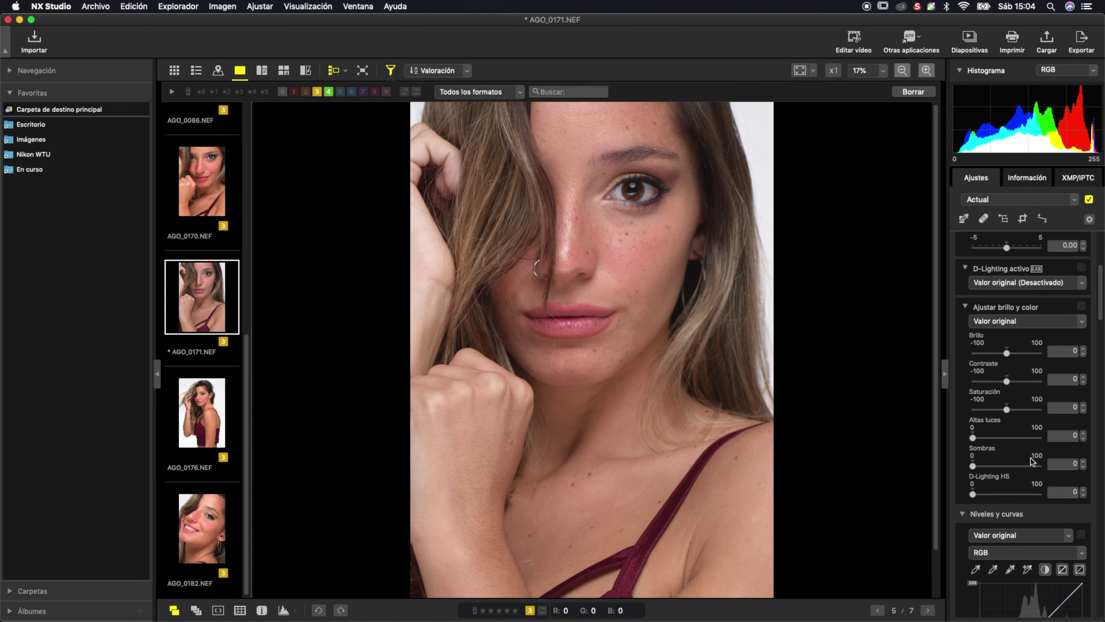
- Set D-Lighting activo to Normal after briefly trying Bajo
left_click(1025, 282)
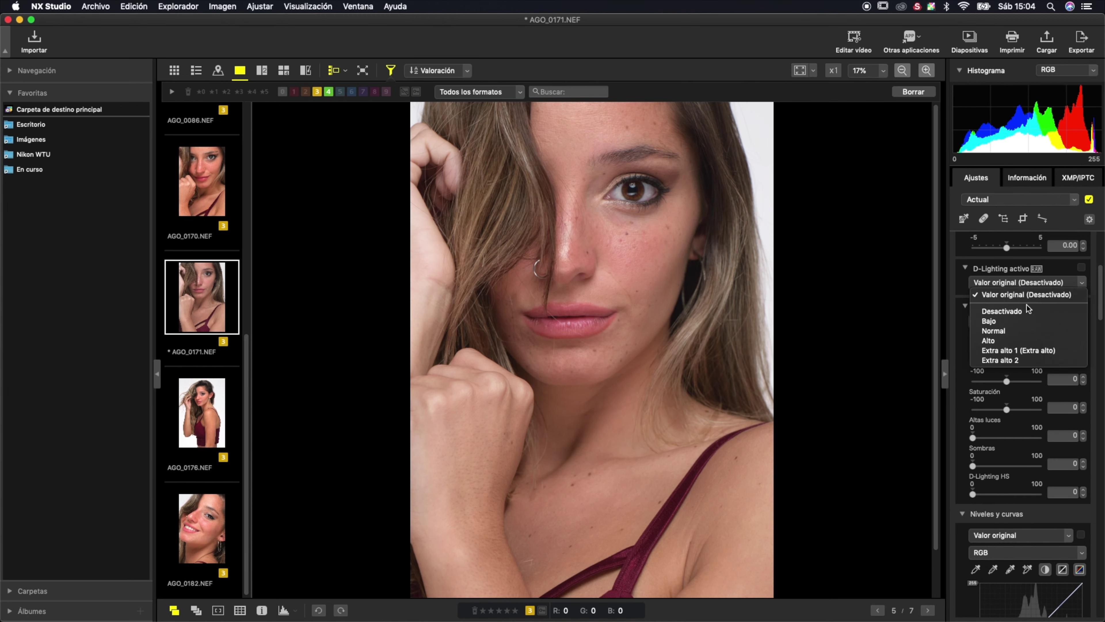
left_click(1028, 325)
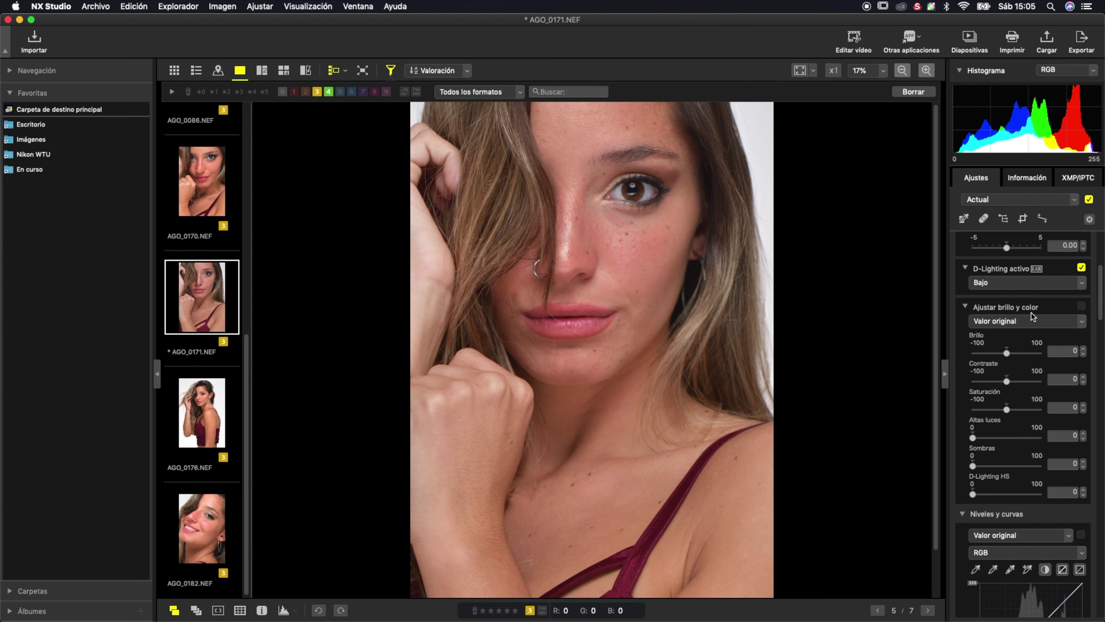
left_click(1038, 283)
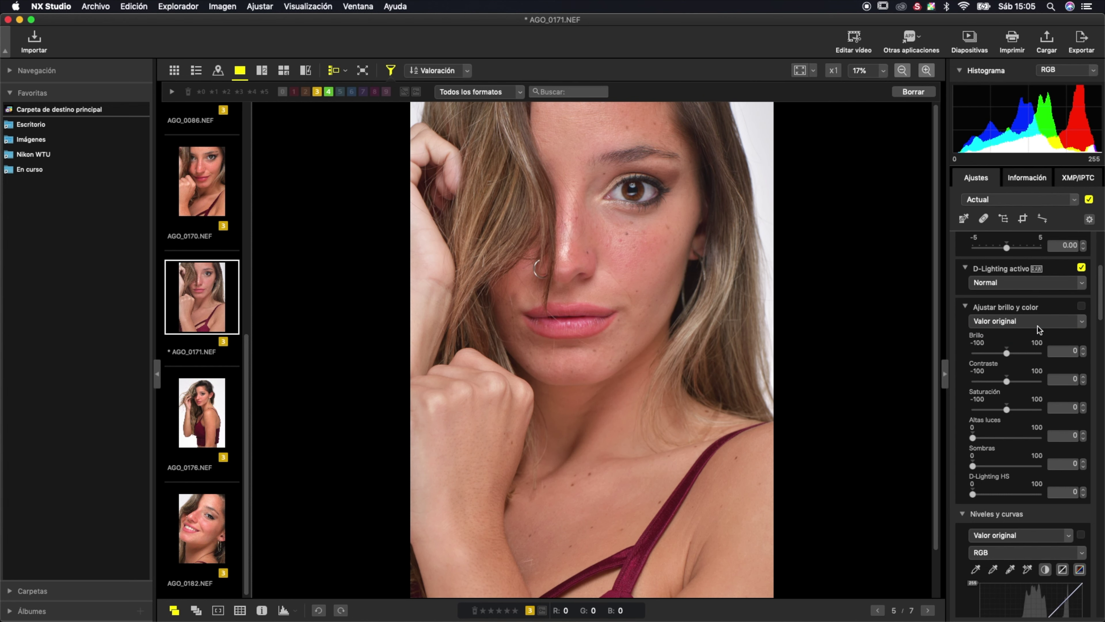
scroll(1042, 396, "down", 4)
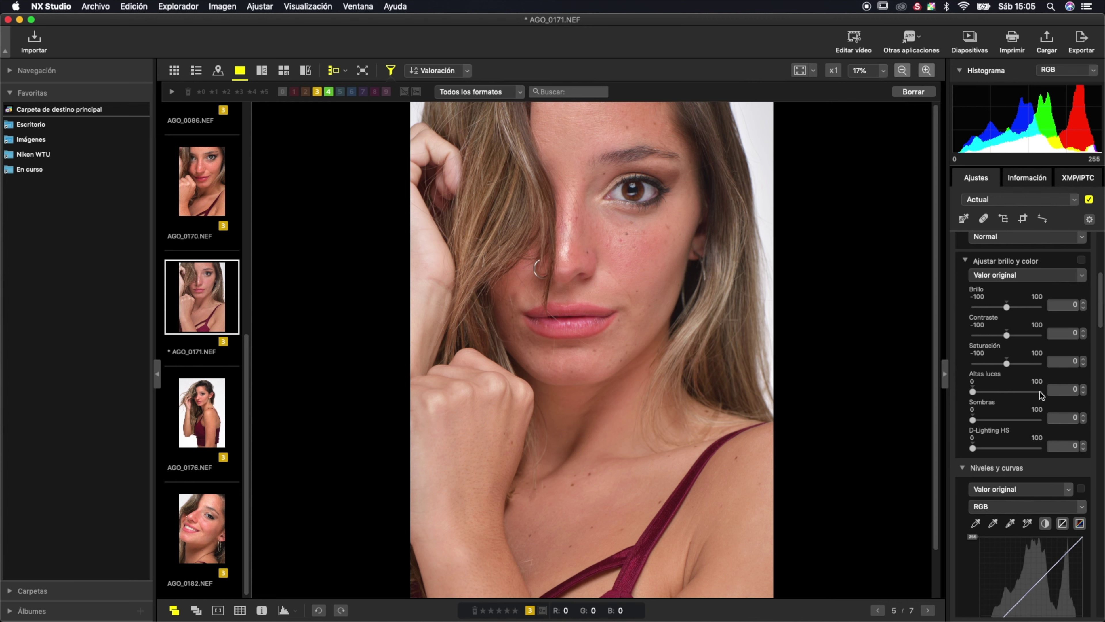
- Add control points to the RGB curve, testing the upper point darker and brighter
left_click_drag(976, 393, 975, 390)
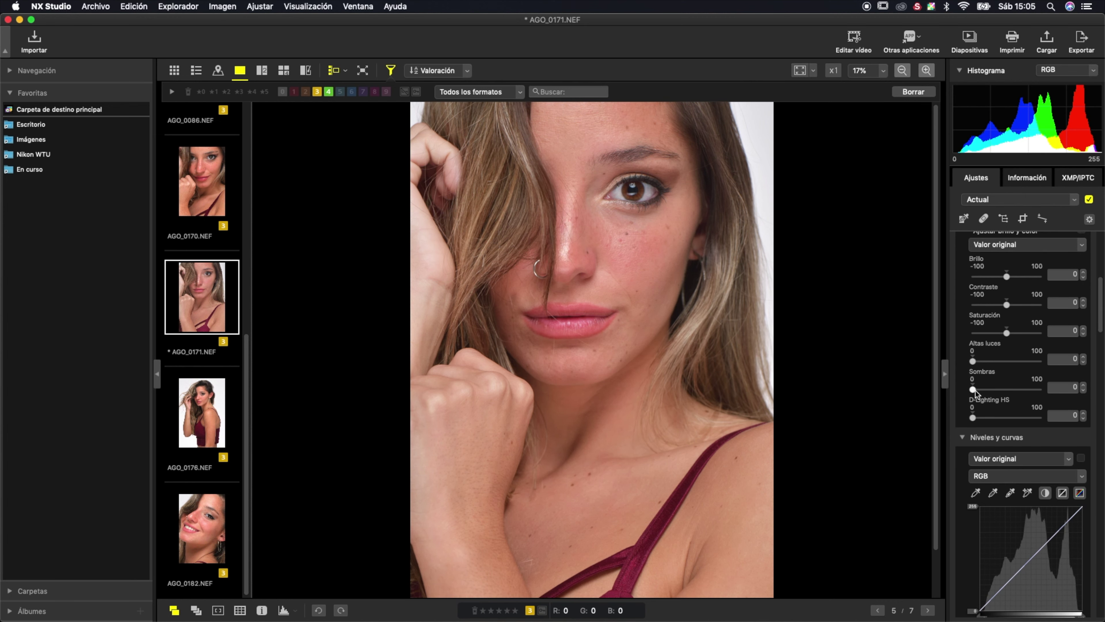
scroll(989, 501, "down", 3)
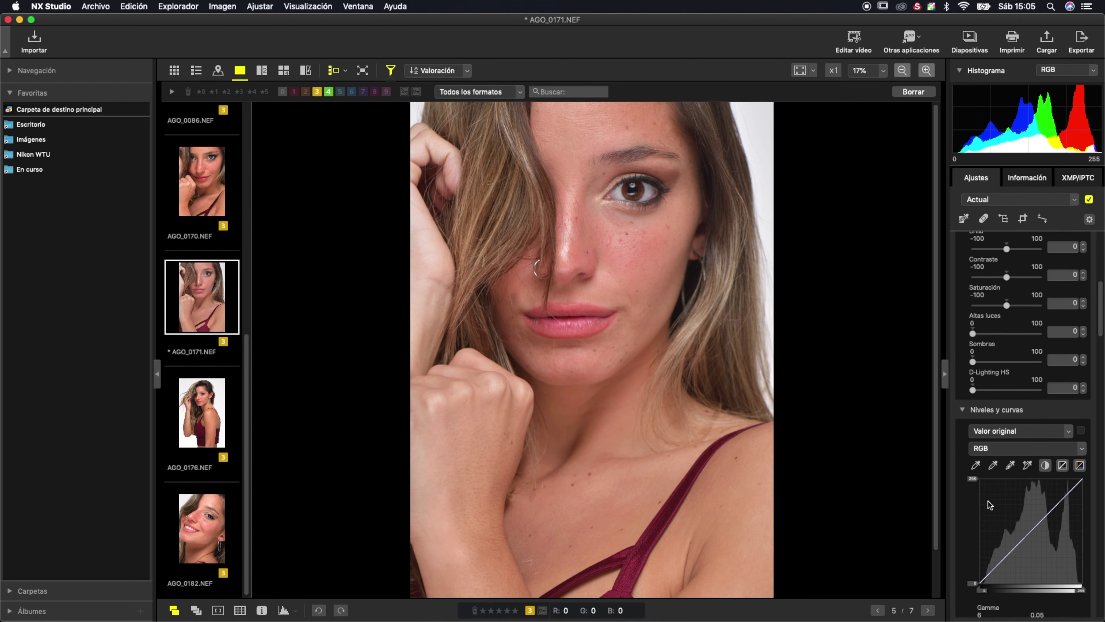
scroll(989, 503, "down", 2)
left_click(988, 502)
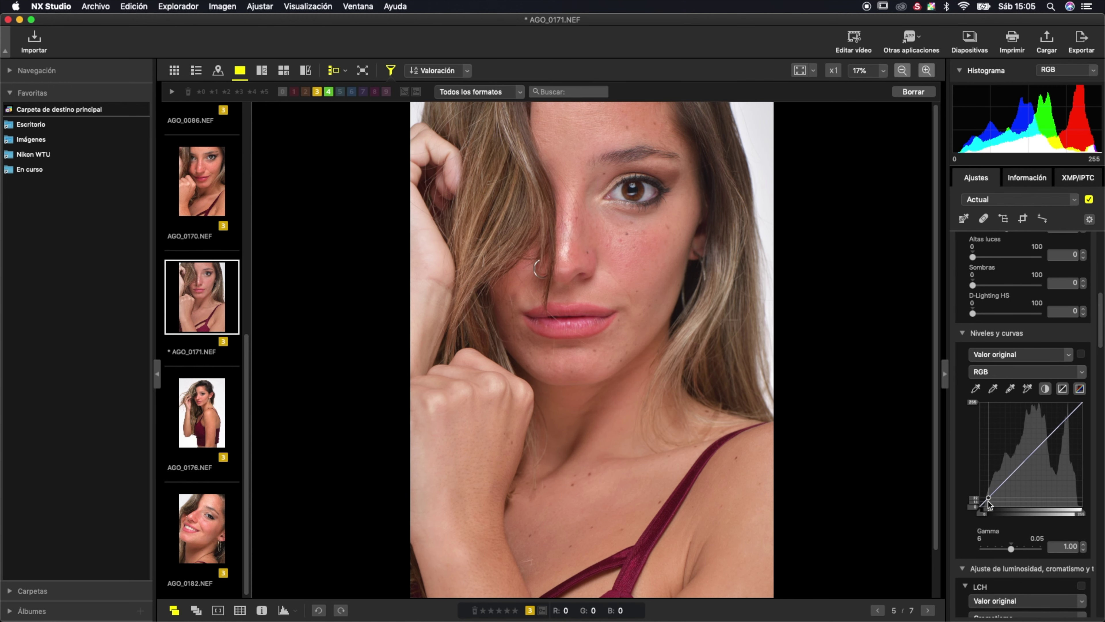
scroll(989, 501, "down", 5)
left_click_drag(988, 391, 1003, 381)
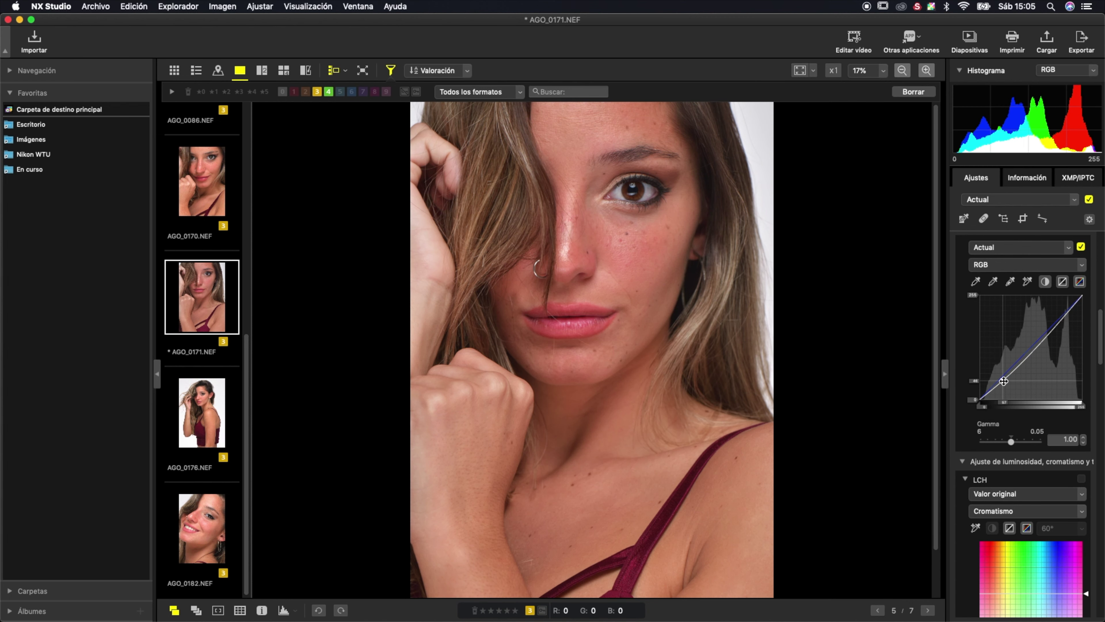
left_click_drag(1042, 342, 1046, 329)
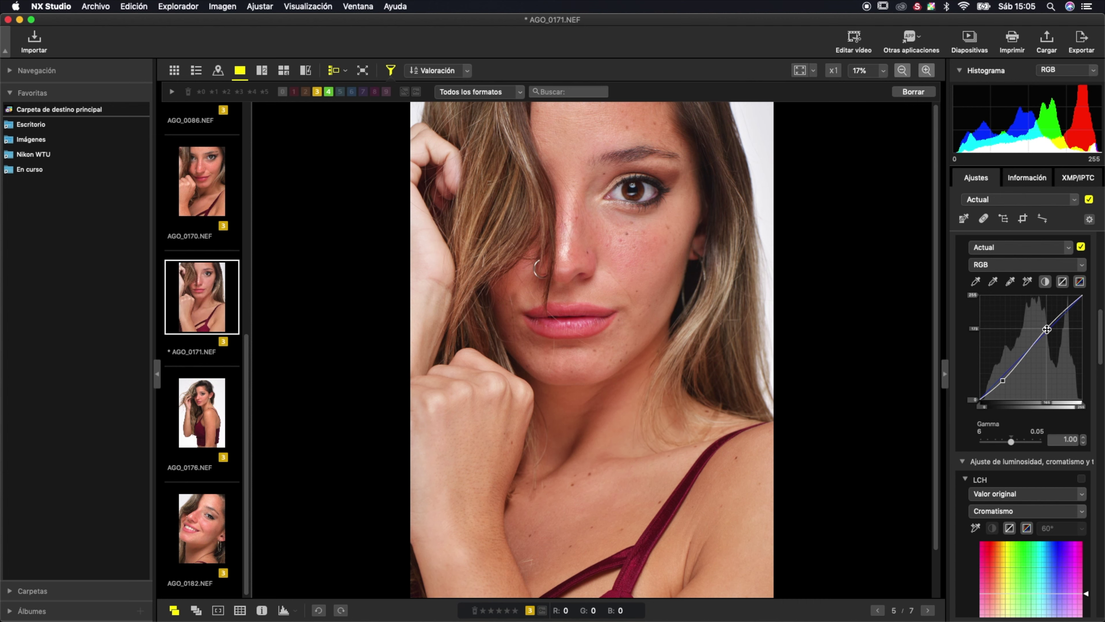
left_click_drag(1047, 329, 1052, 337)
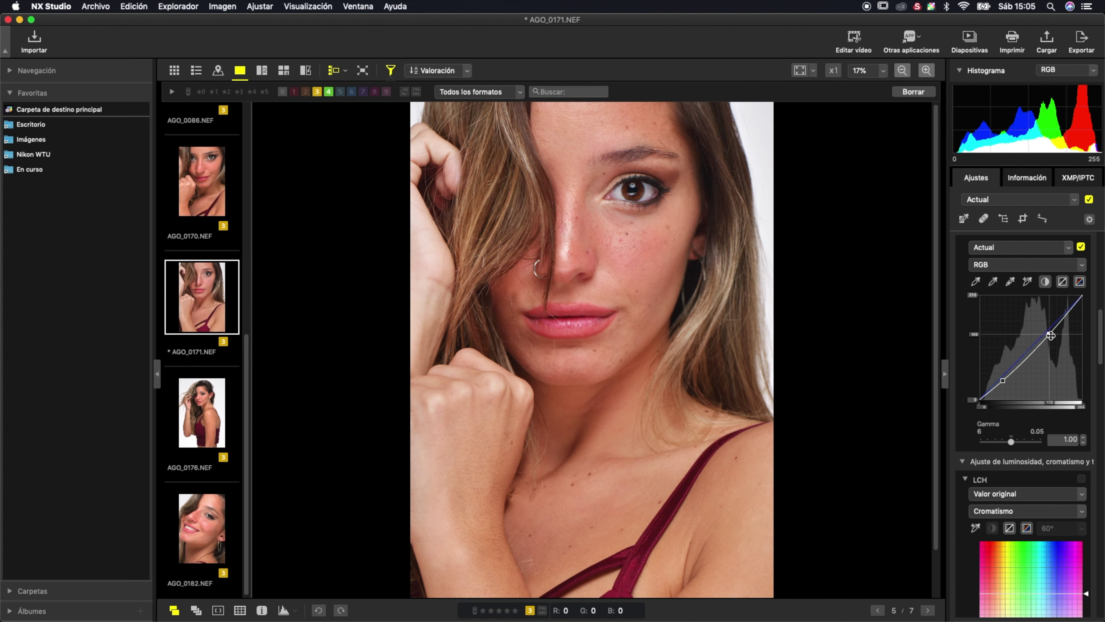
left_click_drag(1052, 338, 1046, 331)
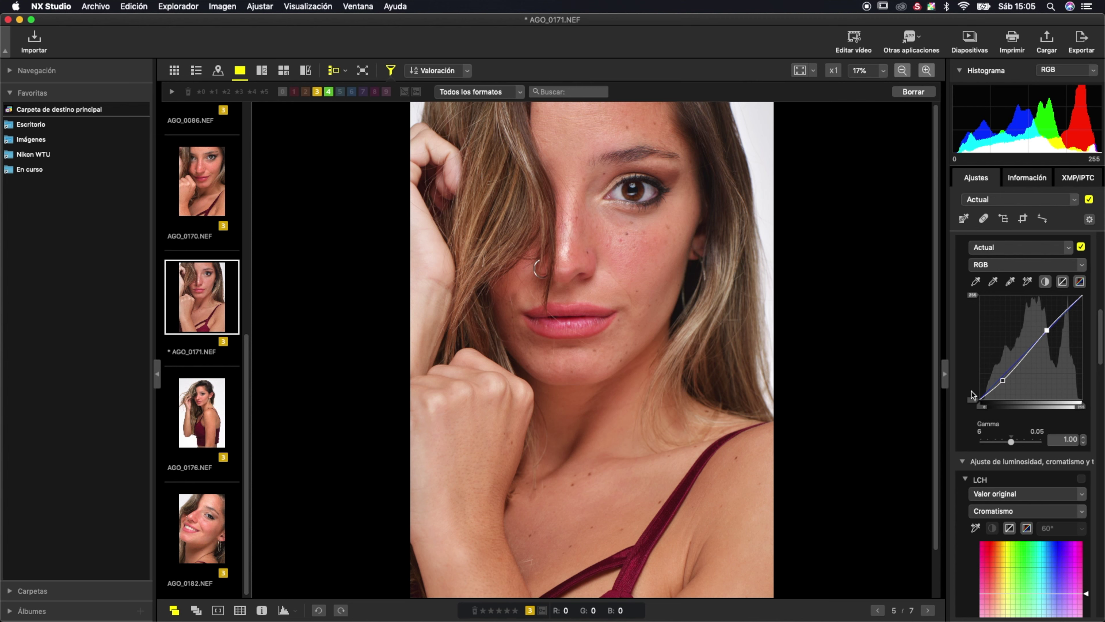
- Lower the white output slightly, deepen the shadows and lift the highlights into an S-curve
left_click_drag(971, 398, 971, 398)
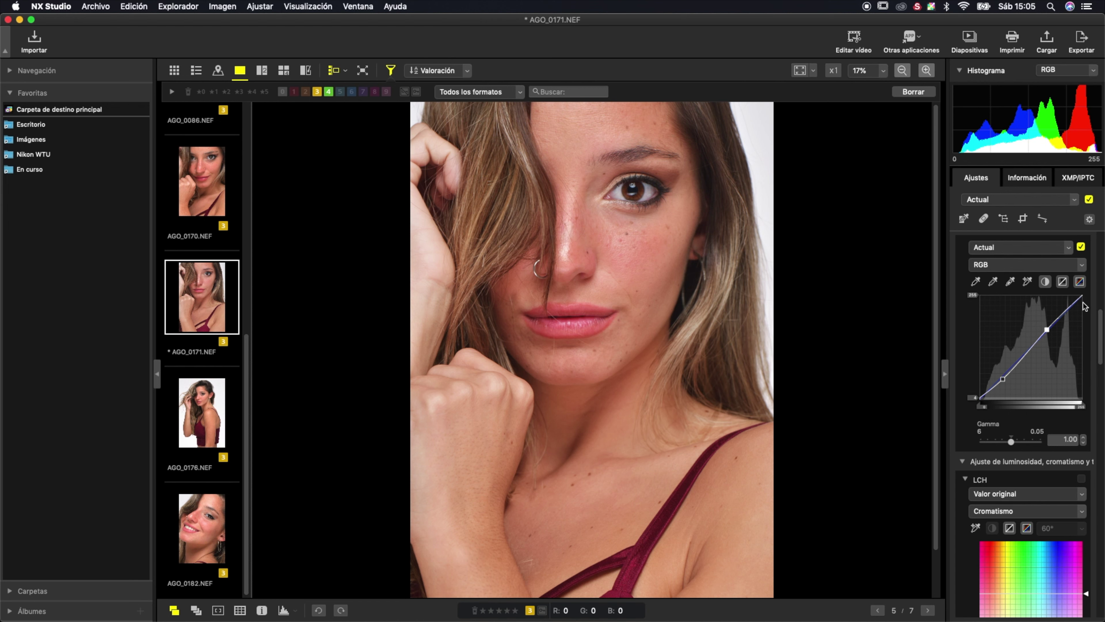
left_click_drag(971, 294, 970, 300)
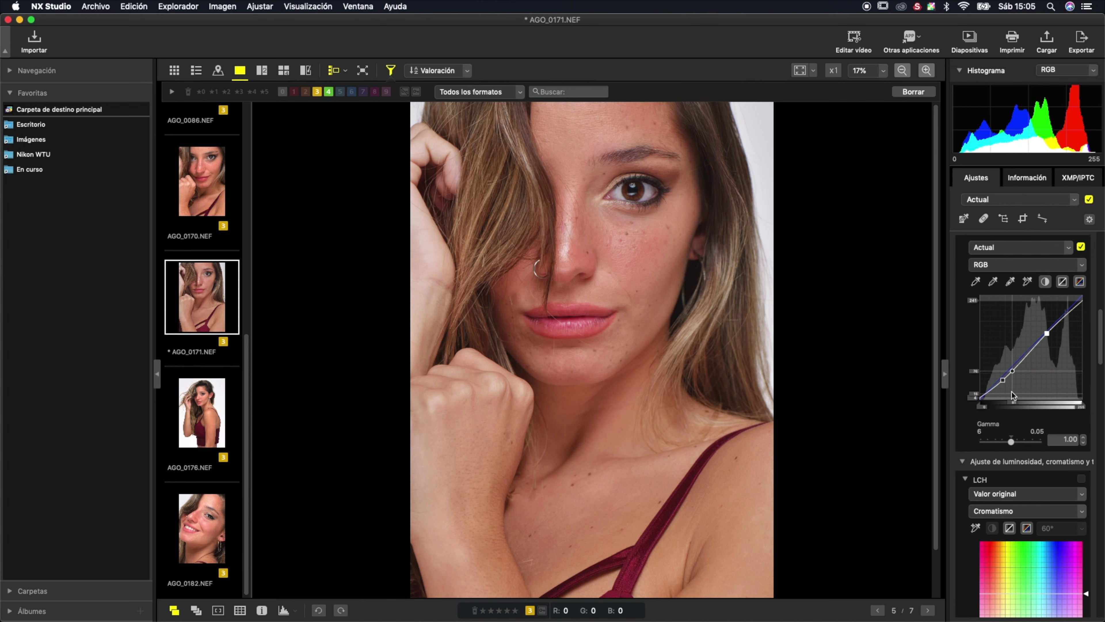
left_click_drag(1004, 381, 1007, 381)
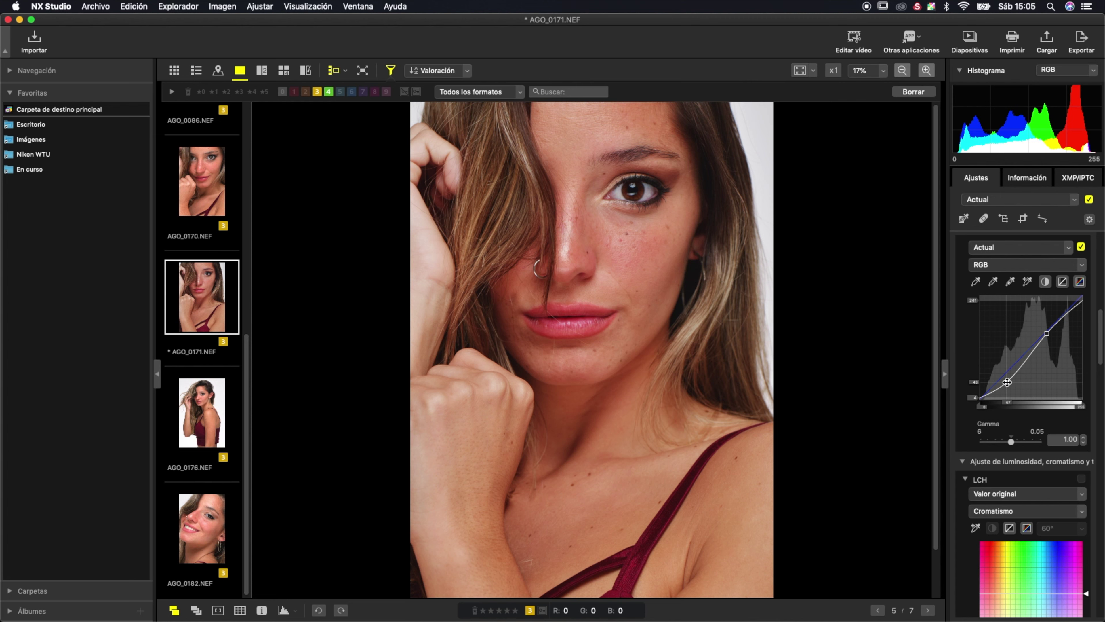
left_click_drag(1046, 333, 1044, 328)
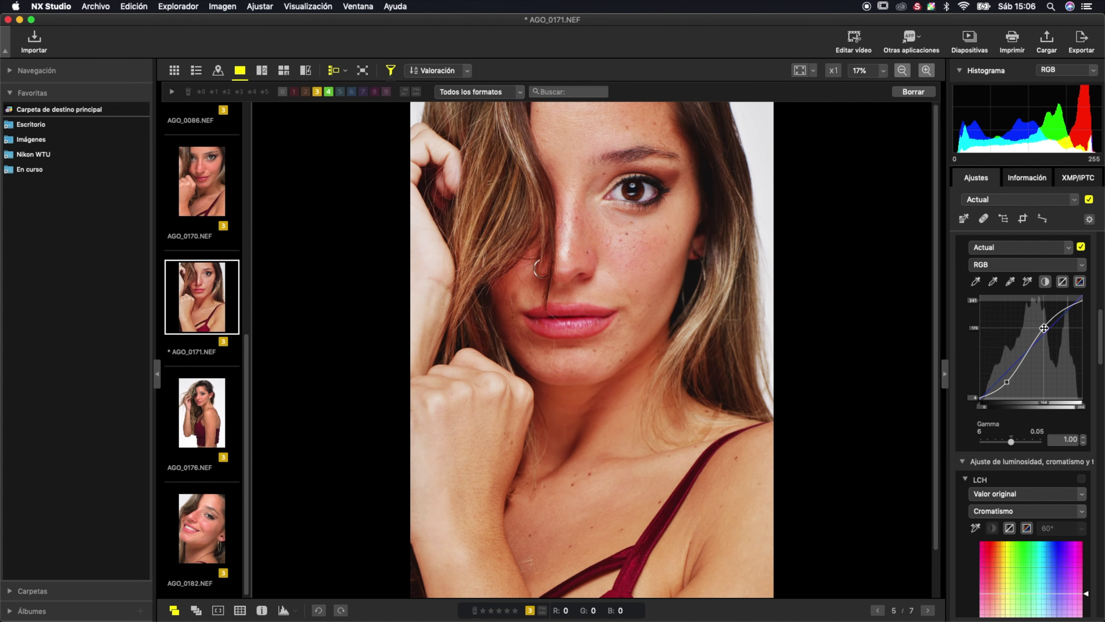
scroll(1006, 335, "up", 3)
- Lower Saturación in Ajustar brillo y color to -66 to mute the portrait's colours
scroll(1006, 336, "up", 3)
scroll(1006, 338, "up", 3)
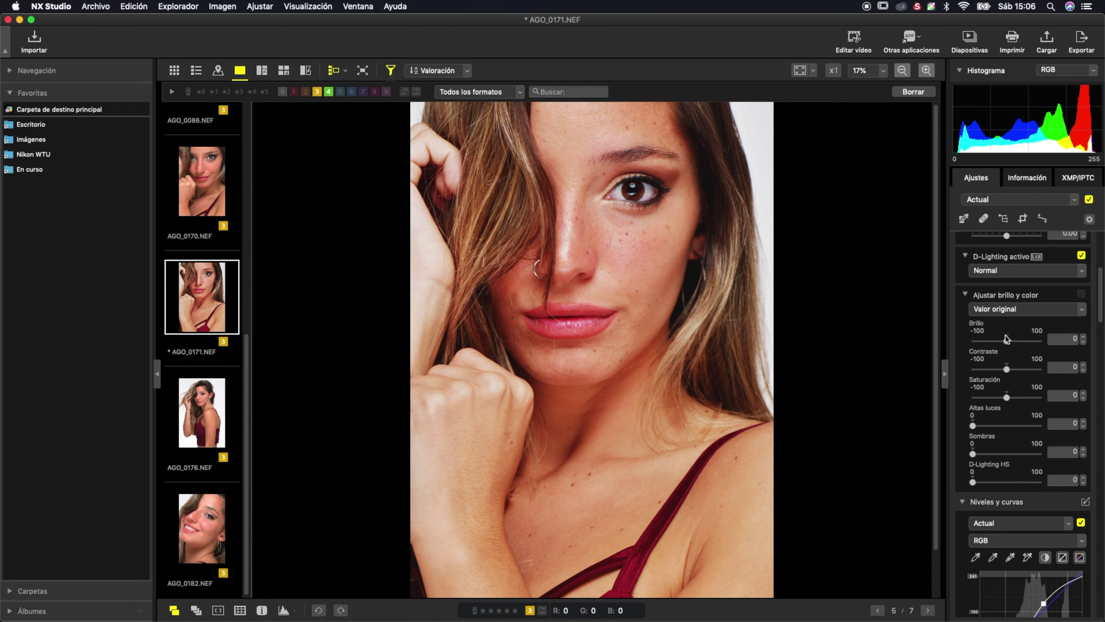
left_click_drag(1005, 397, 985, 399)
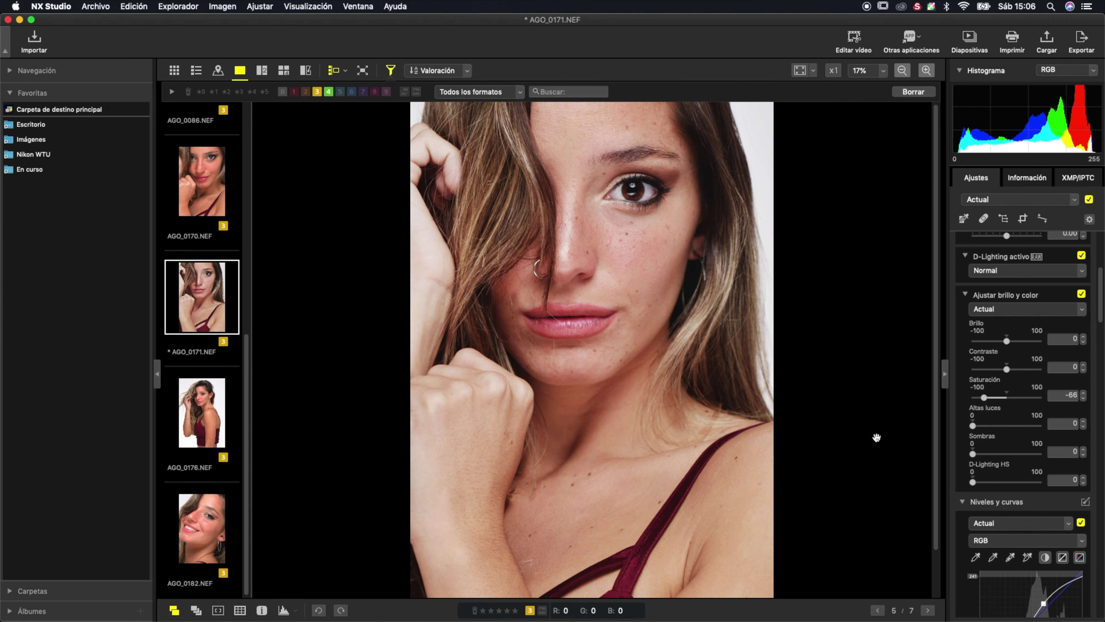
scroll(844, 461, "down", 3)
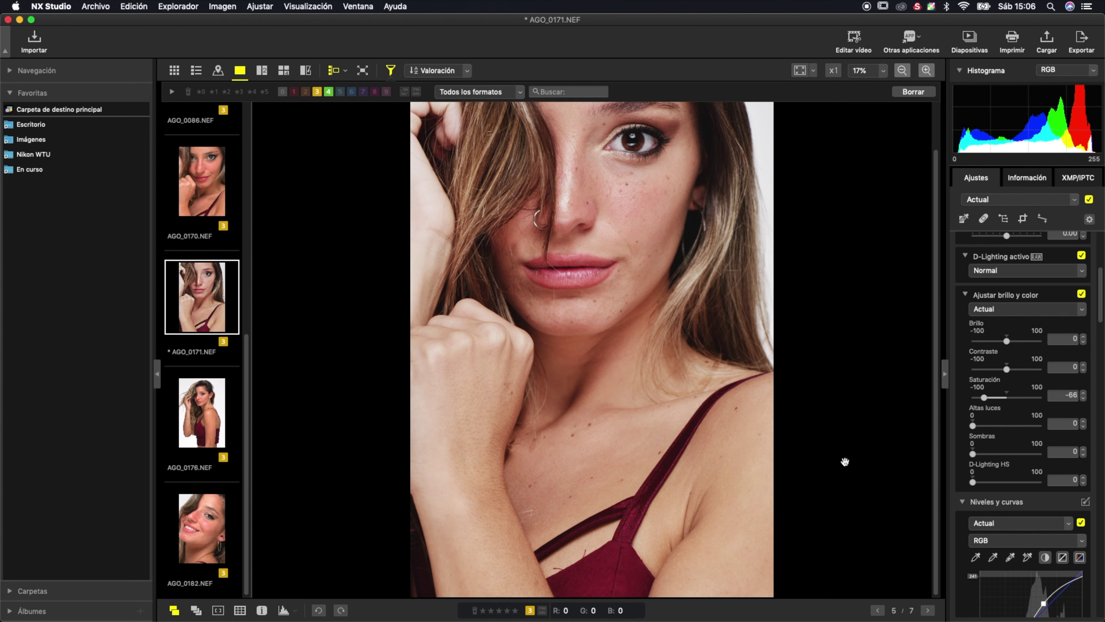
scroll(845, 461, "up", 3)
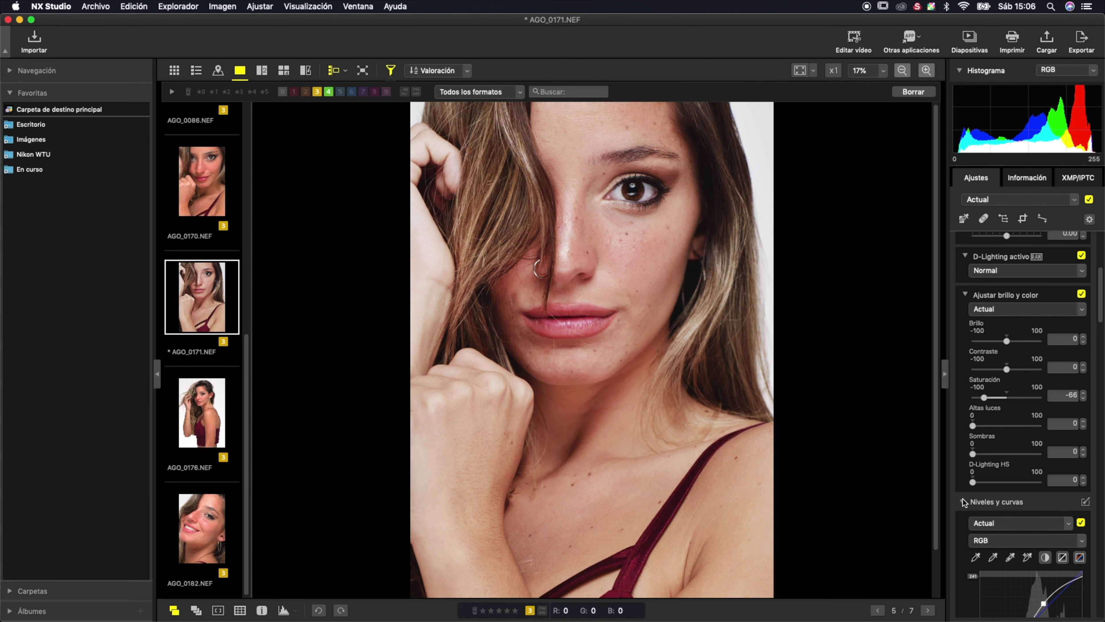
left_click(1005, 397)
scroll(1013, 401, "down", 2)
scroll(1035, 401, "down", 3)
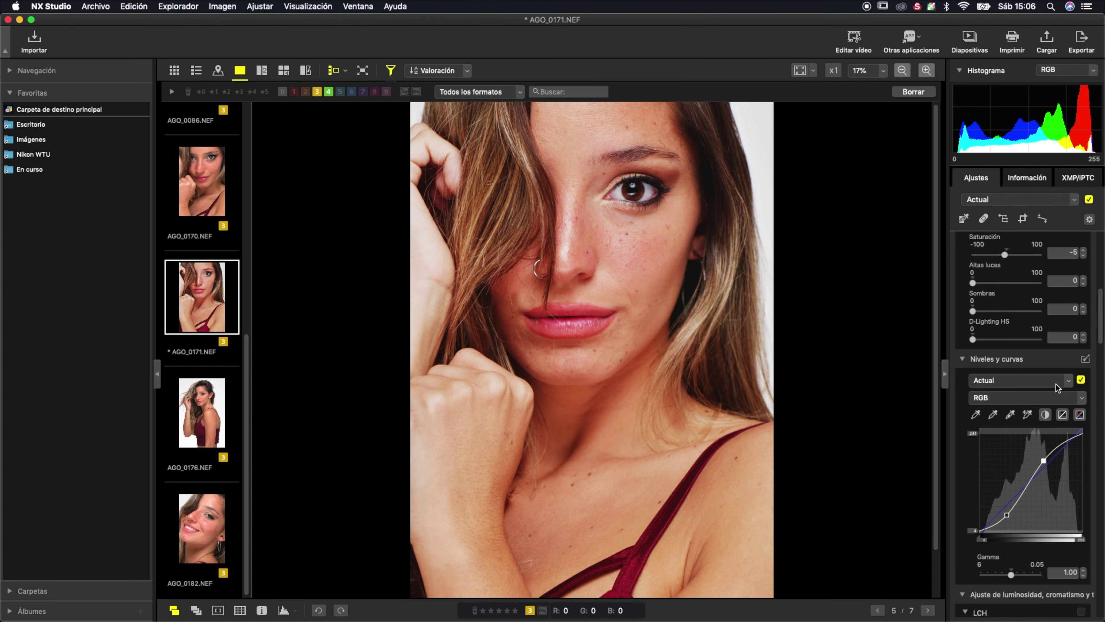
left_click(1062, 414)
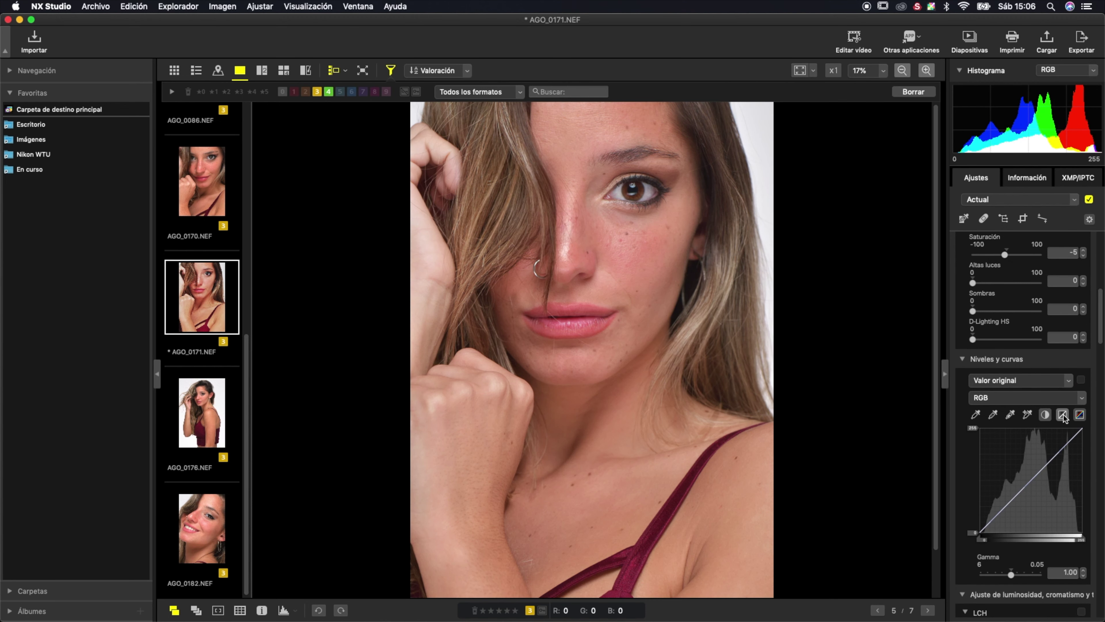
scroll(1050, 505, "down", 6)
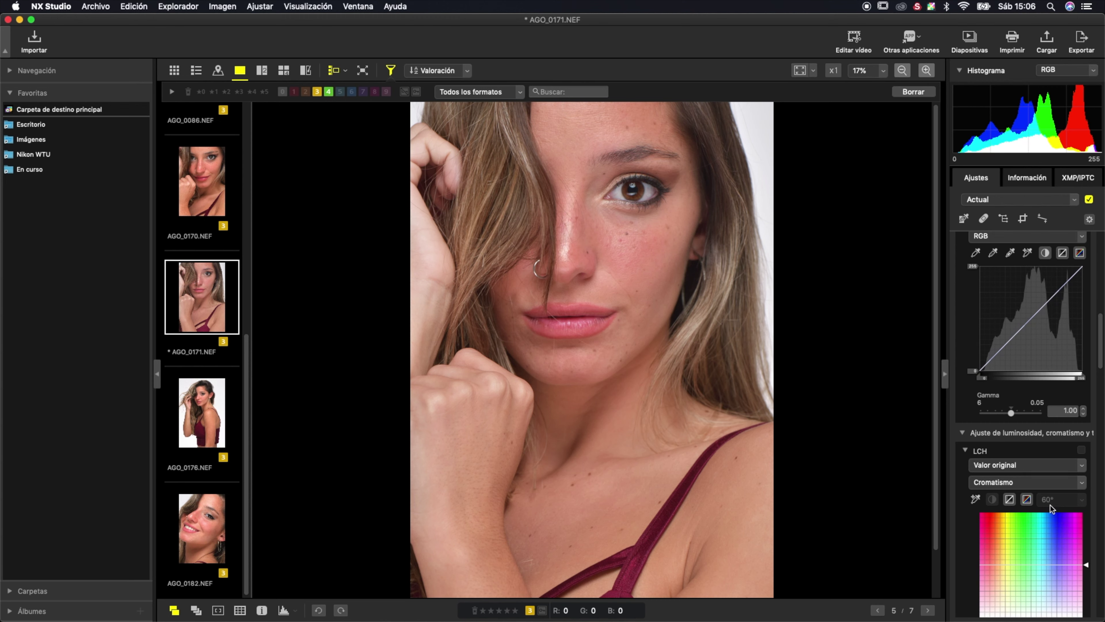
scroll(1051, 505, "down", 5)
scroll(1051, 505, "down", 1)
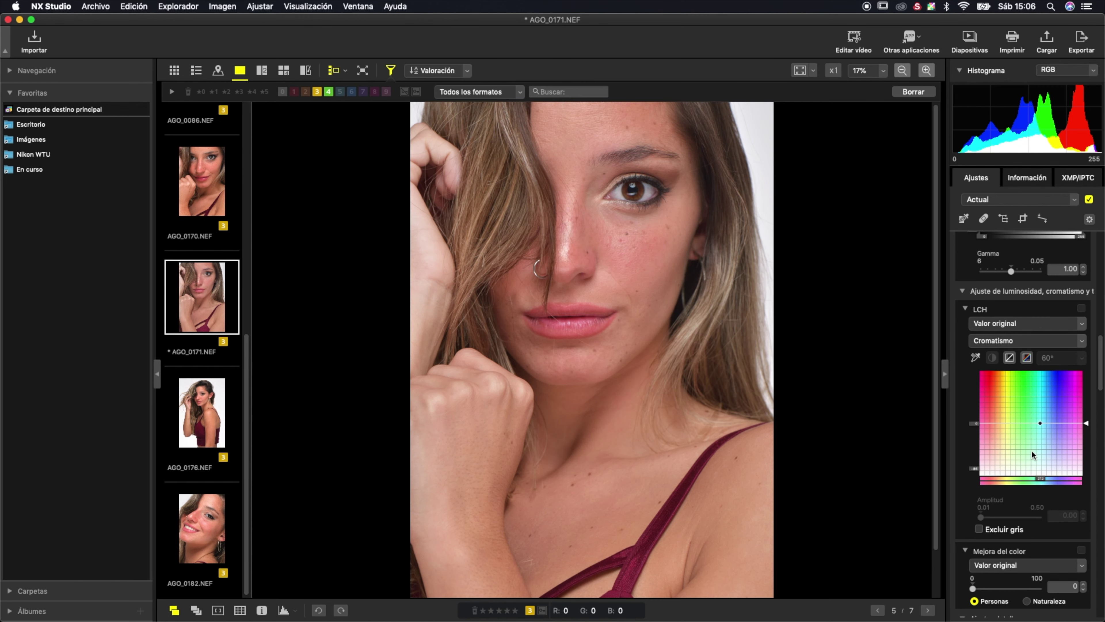
left_click(1015, 340)
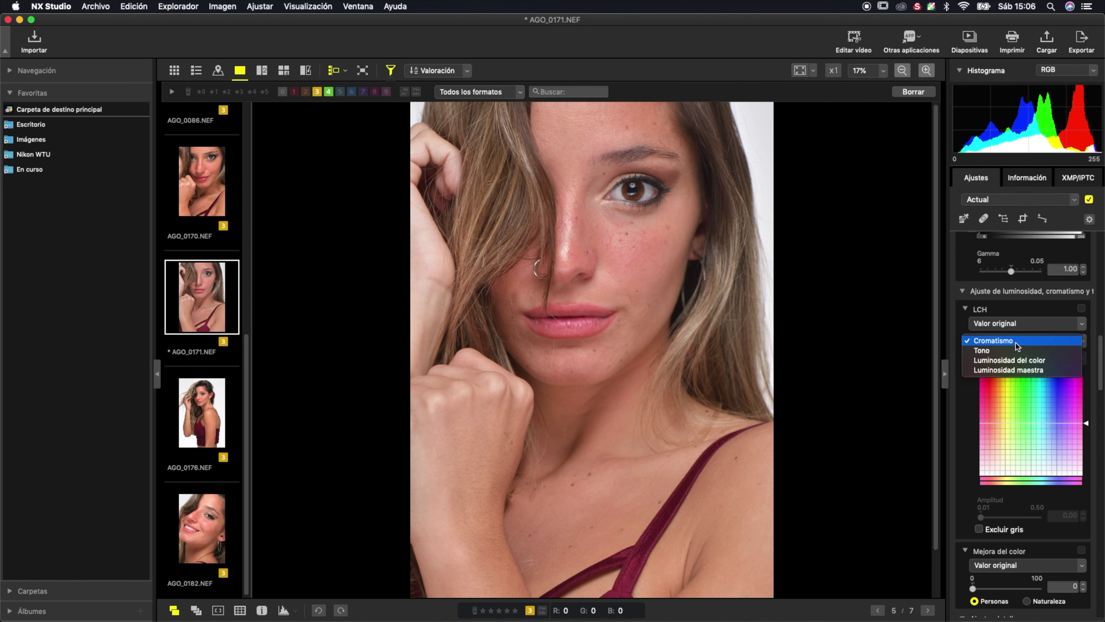
- Eyedrop a skin tone on the LCH Cromatismo curve and reduce that hue's chroma
left_click(1016, 342)
left_click(975, 357)
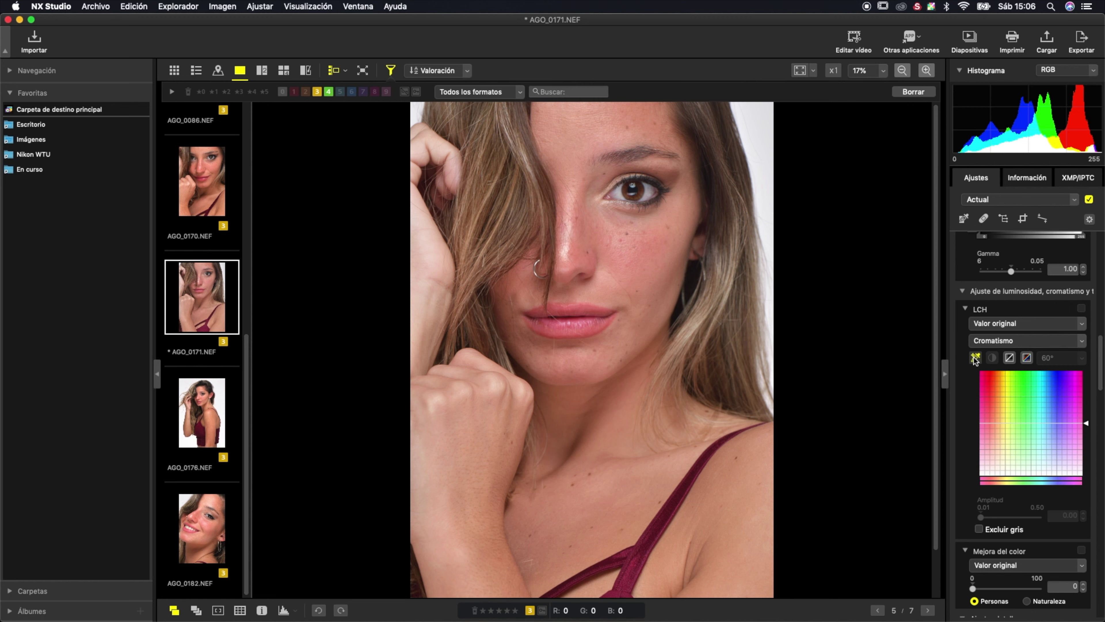
left_click(609, 224)
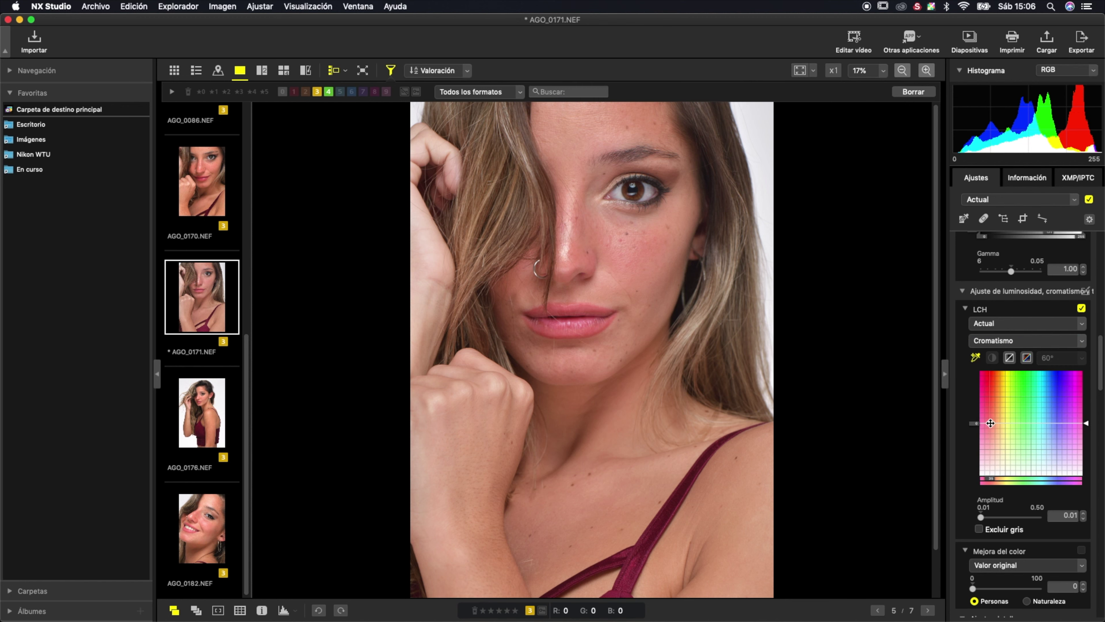
left_click_drag(990, 422, 992, 459)
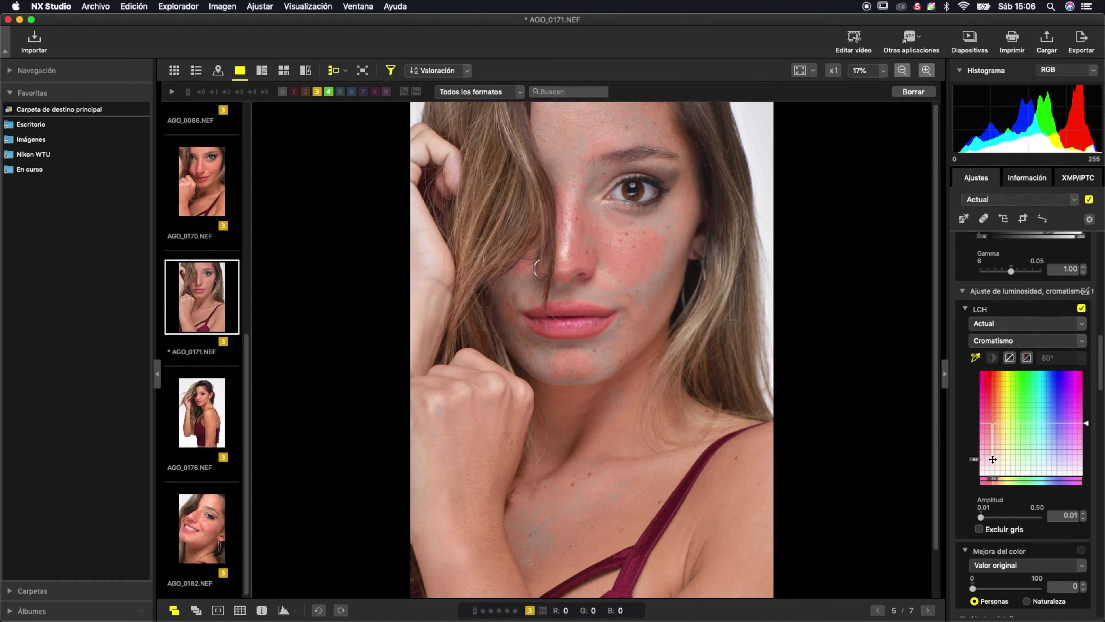
left_click_drag(984, 520, 1004, 517)
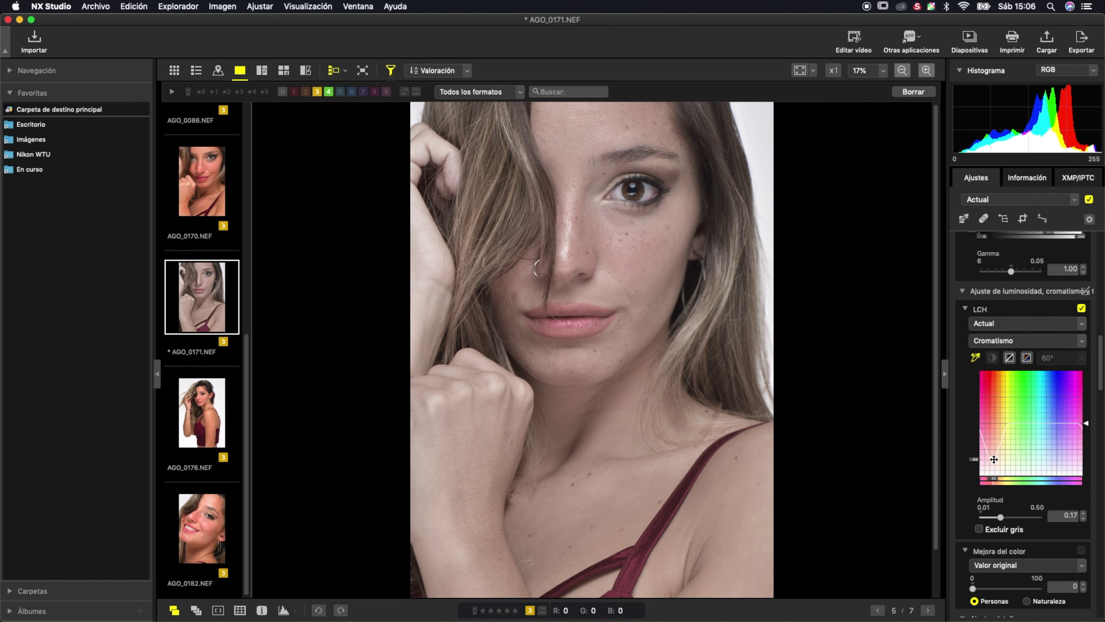
left_click_drag(994, 460, 993, 427)
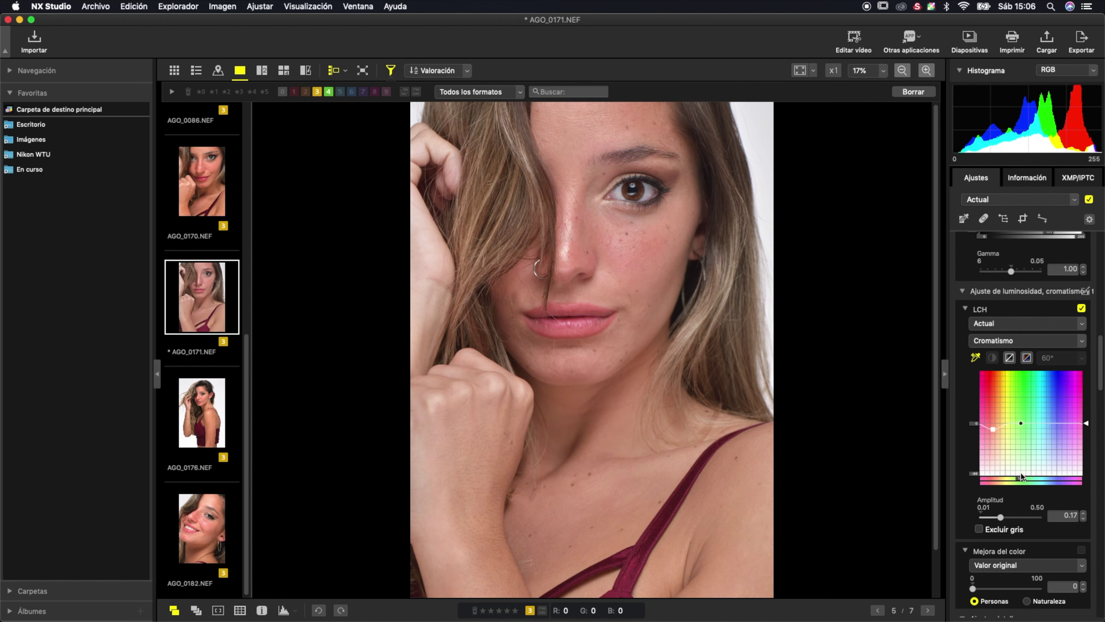
- Resample several facial skin spots, reposition the chroma point and set Amplitud to about 0.12
left_click(641, 119)
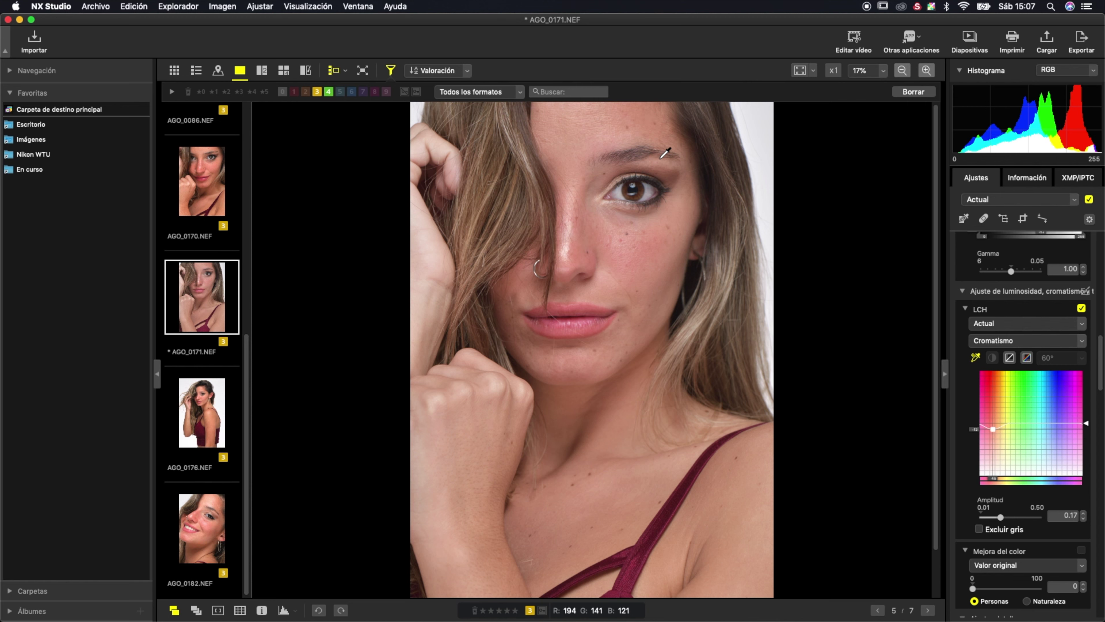
left_click(569, 207)
left_click(670, 532)
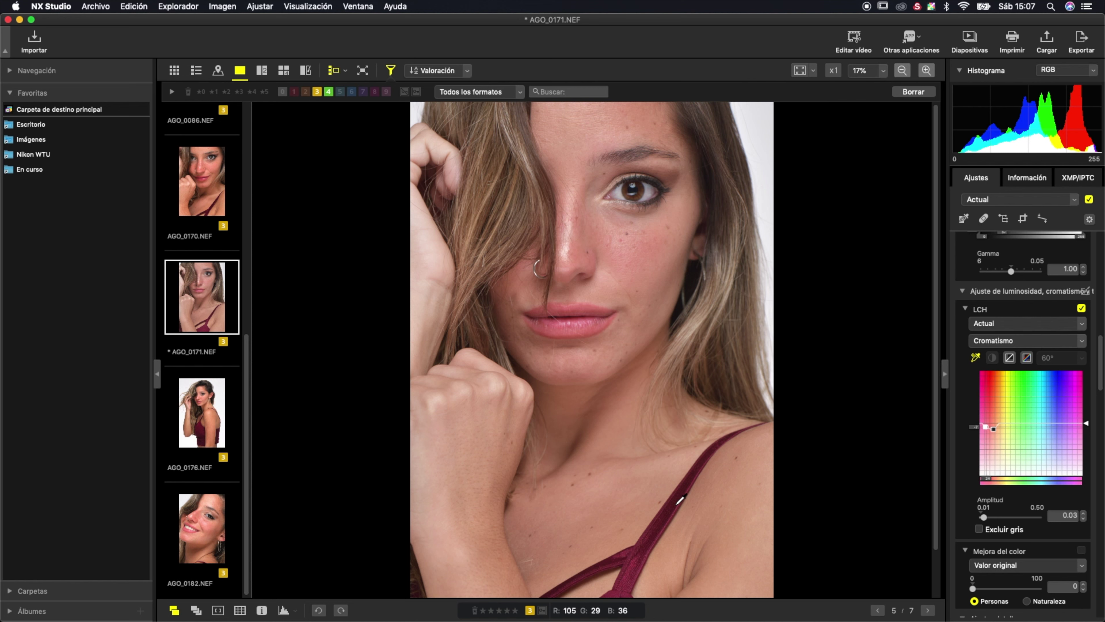
left_click_drag(994, 429, 985, 419)
left_click(985, 426)
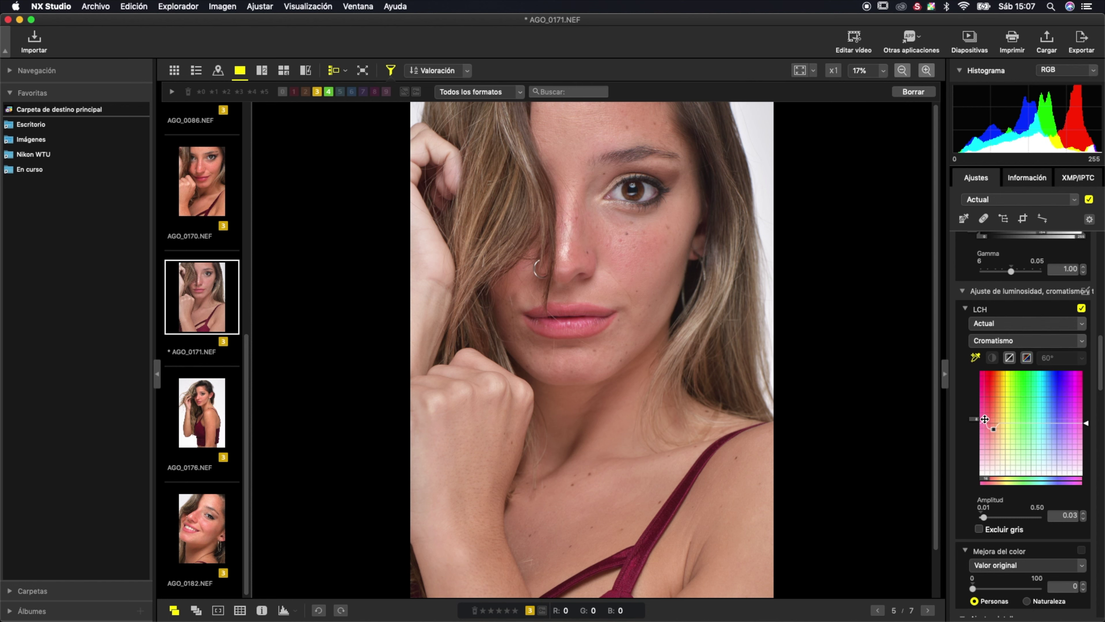
left_click_drag(992, 518, 996, 517)
scroll(859, 394, "down", 3)
scroll(859, 394, "down", 2)
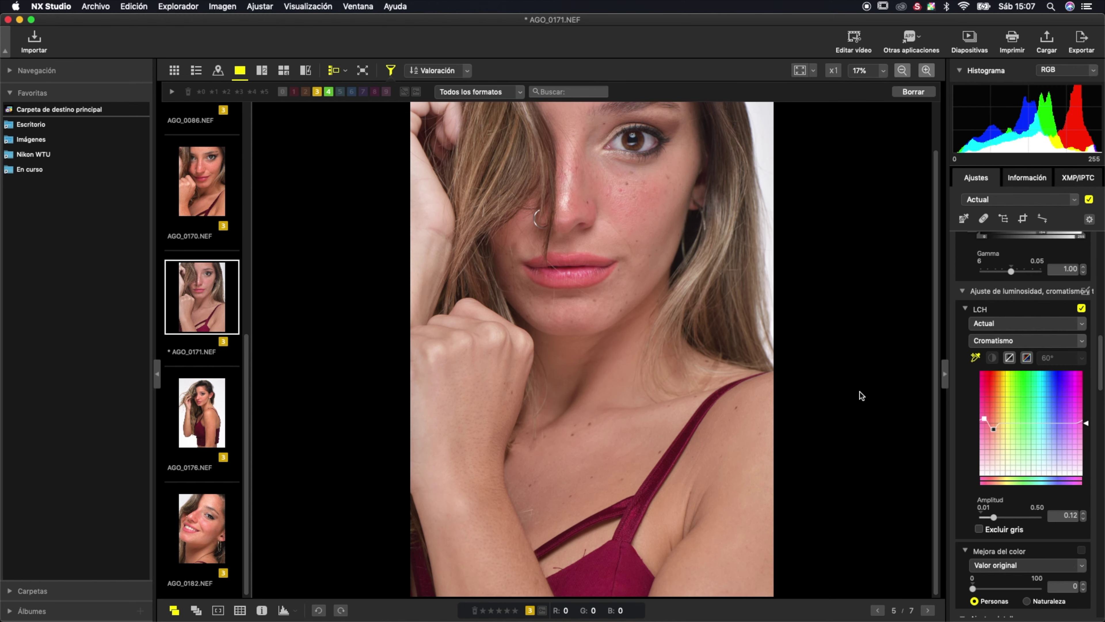
- Switch the LCH curve to Tono and eyedrop the lip colour
left_click(1017, 344)
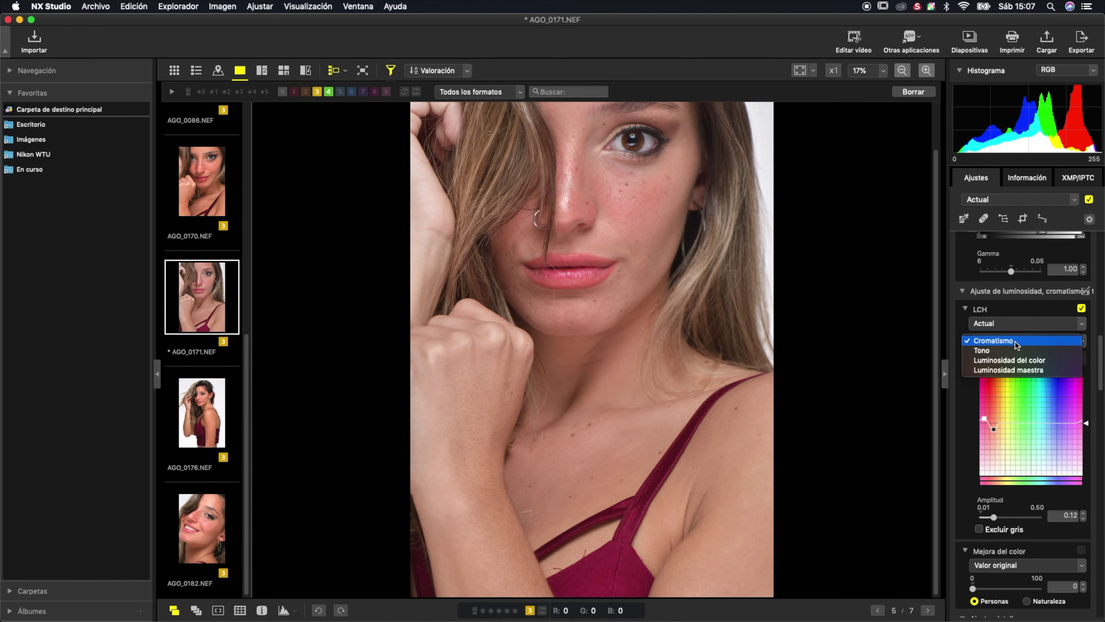
left_click(1016, 351)
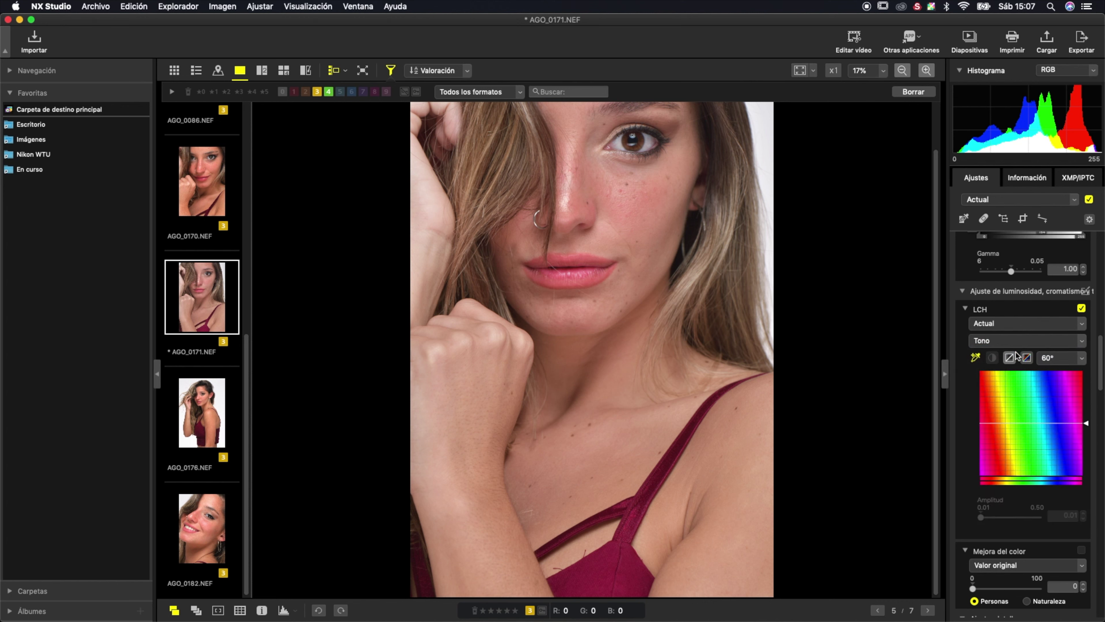
left_click(975, 357)
left_click(570, 257)
left_click(568, 259)
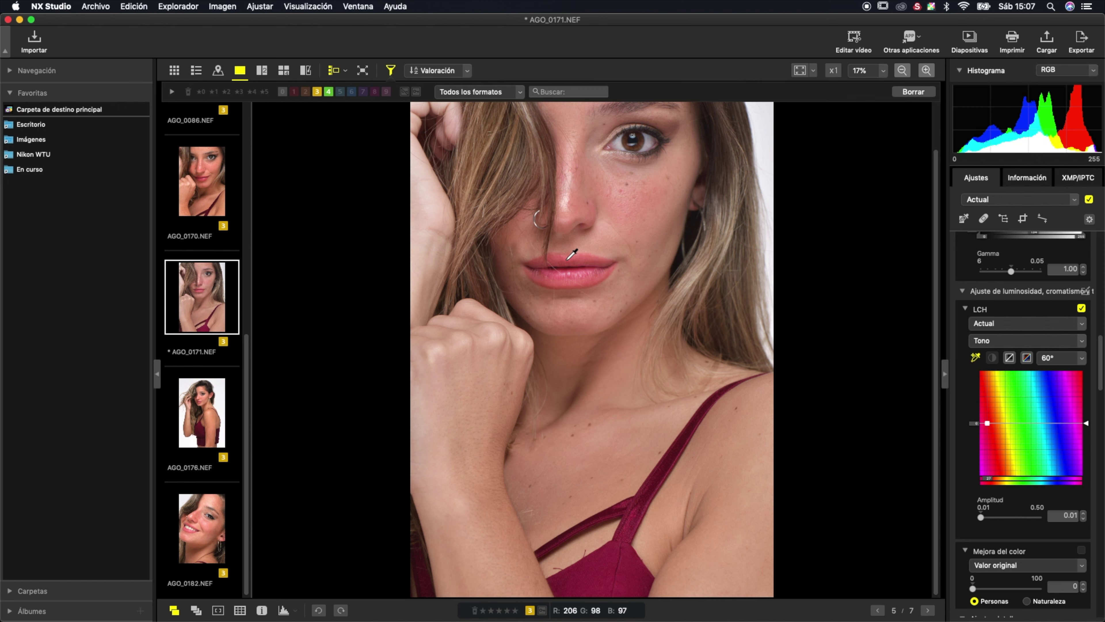
- Set a 180° hue range and Amplitud 0.10, then shift the lip hue point
left_click(1072, 360)
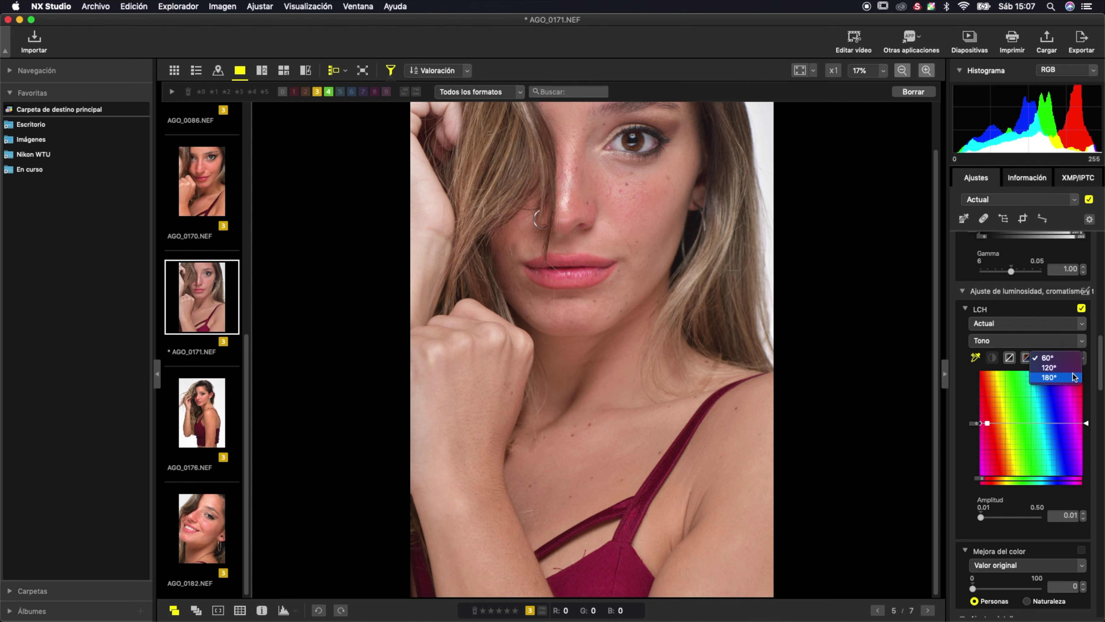
left_click(1049, 377)
left_click_drag(980, 517, 992, 517)
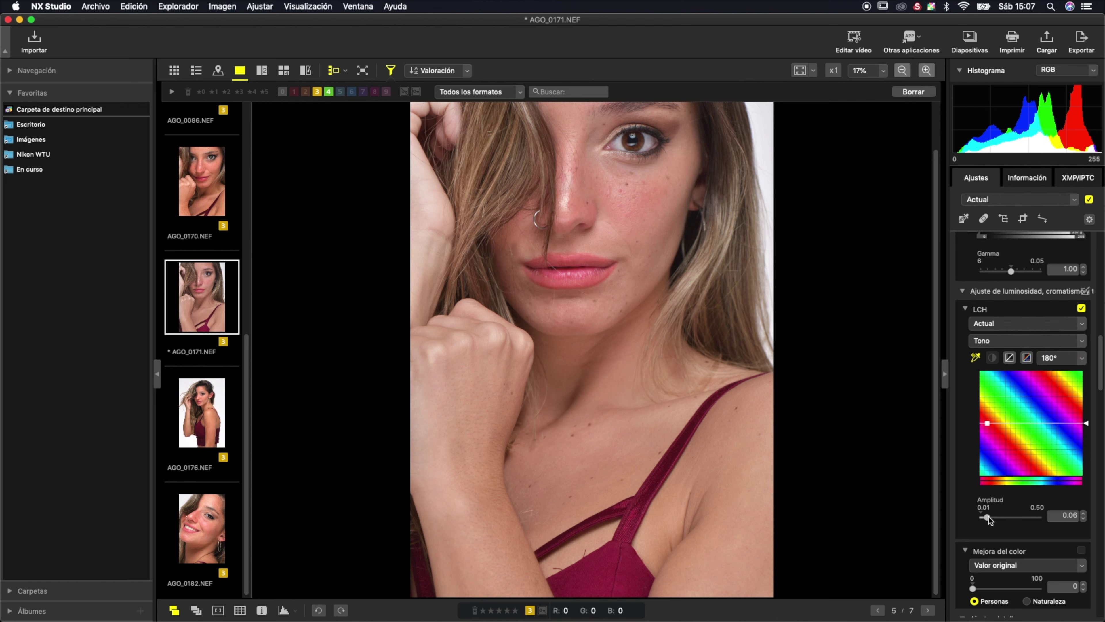
mouse_move(986, 423)
left_mouse_down()
mouse_move(987, 410)
mouse_move(988, 439)
mouse_move(990, 424)
left_mouse_up()
- Turn off the LCH adjustments on AGO_0171
left_click(1081, 308)
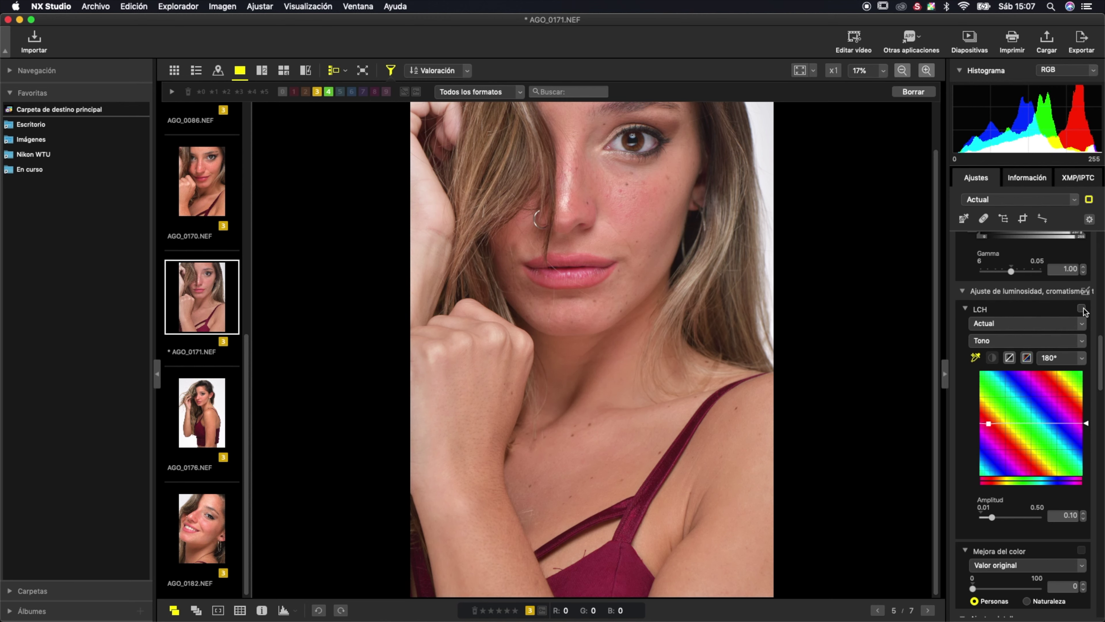
scroll(1055, 456, "down", 3)
scroll(1055, 456, "down", 2)
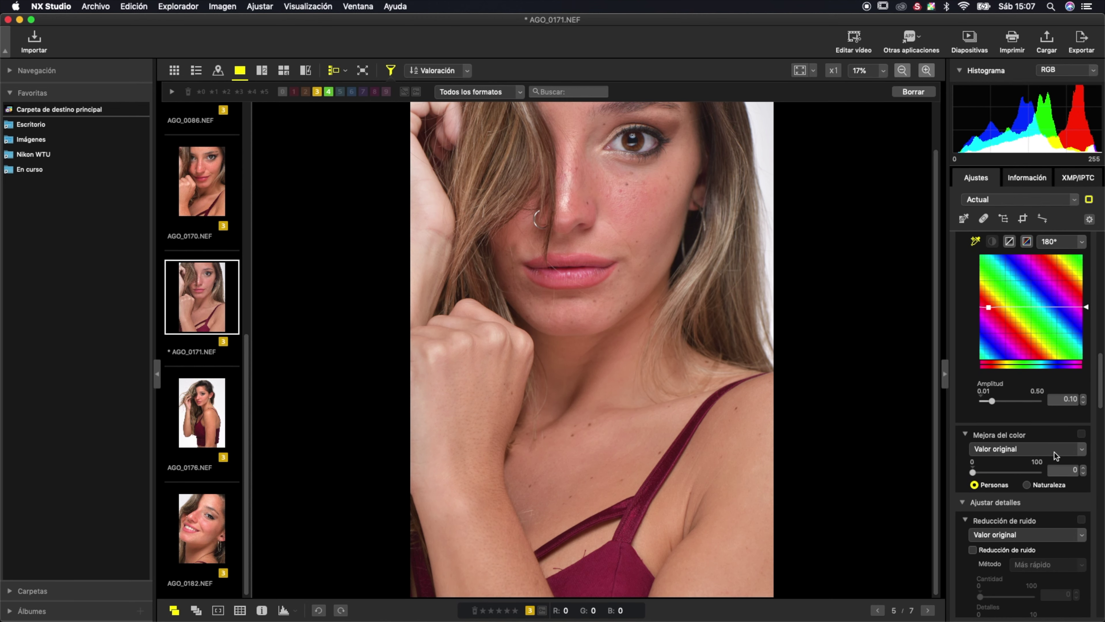
scroll(1056, 455, "down", 3)
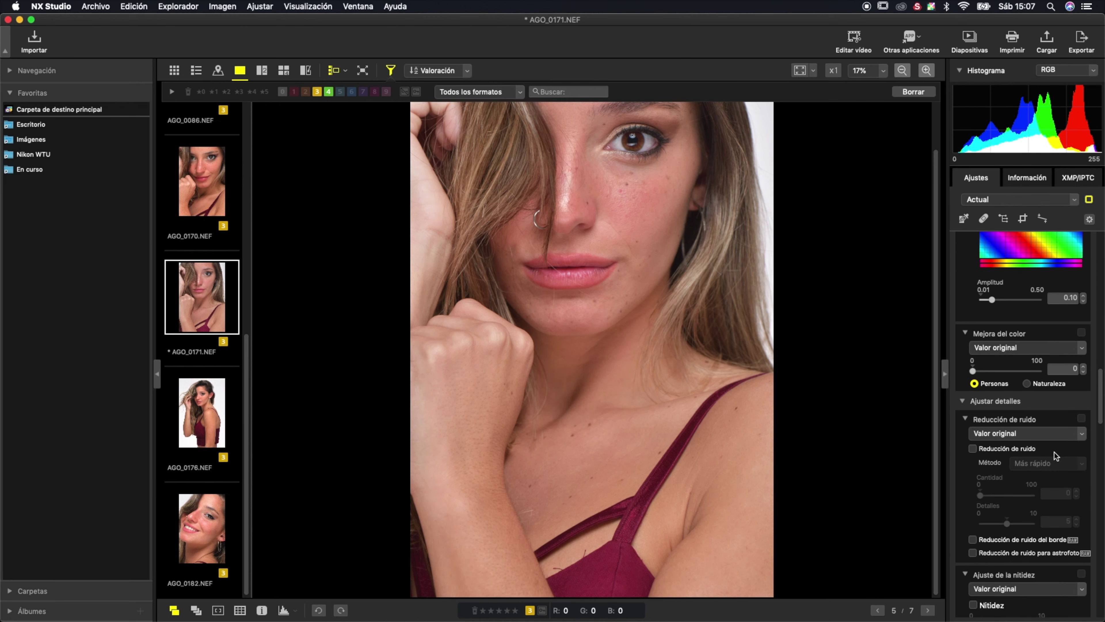
- Try Mejora del color at higher strength, then return it to 0
left_click(997, 370)
mouse_move(996, 370)
left_mouse_down()
mouse_move(965, 377)
mouse_move(1040, 382)
mouse_move(974, 383)
left_mouse_up()
scroll(1040, 445, "down", 2)
scroll(1041, 445, "down", 2)
scroll(1040, 445, "down", 1)
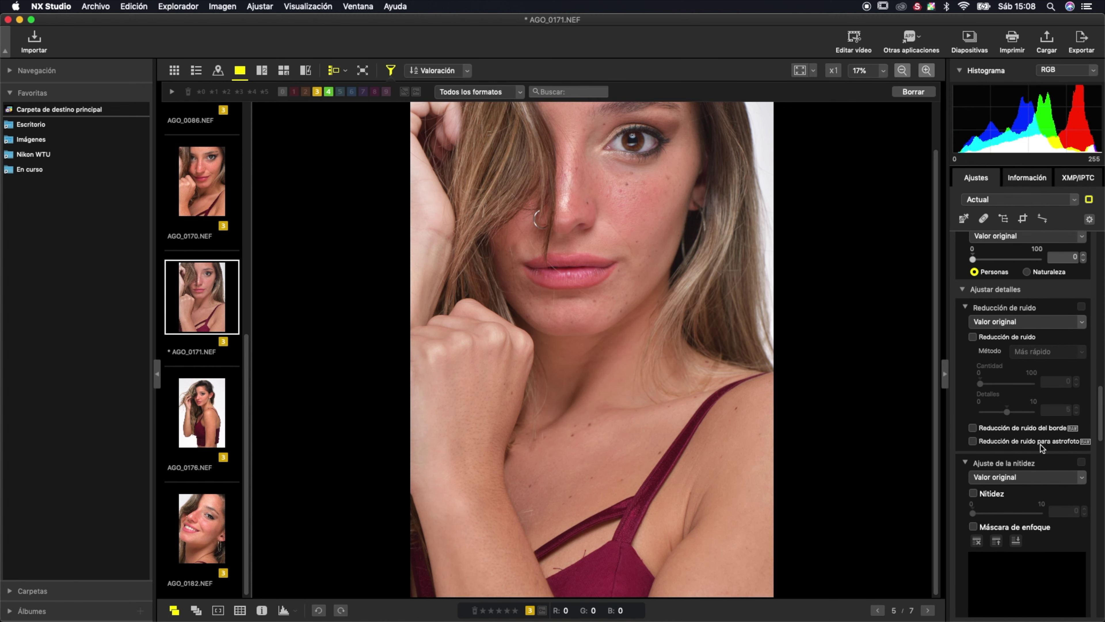
scroll(1041, 445, "down", 2)
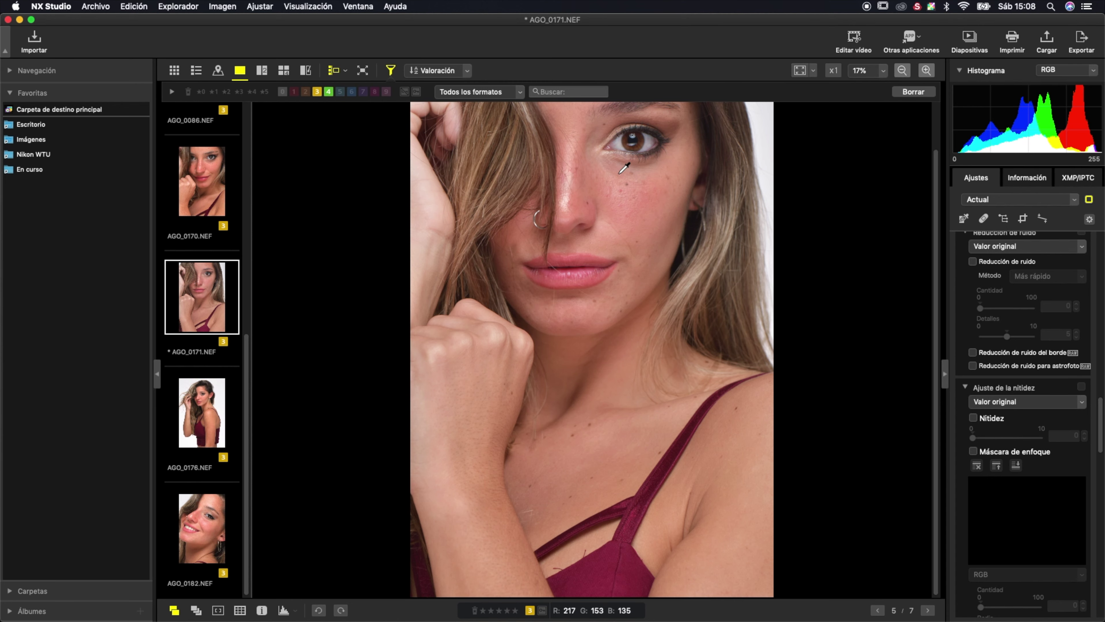
left_click(927, 71)
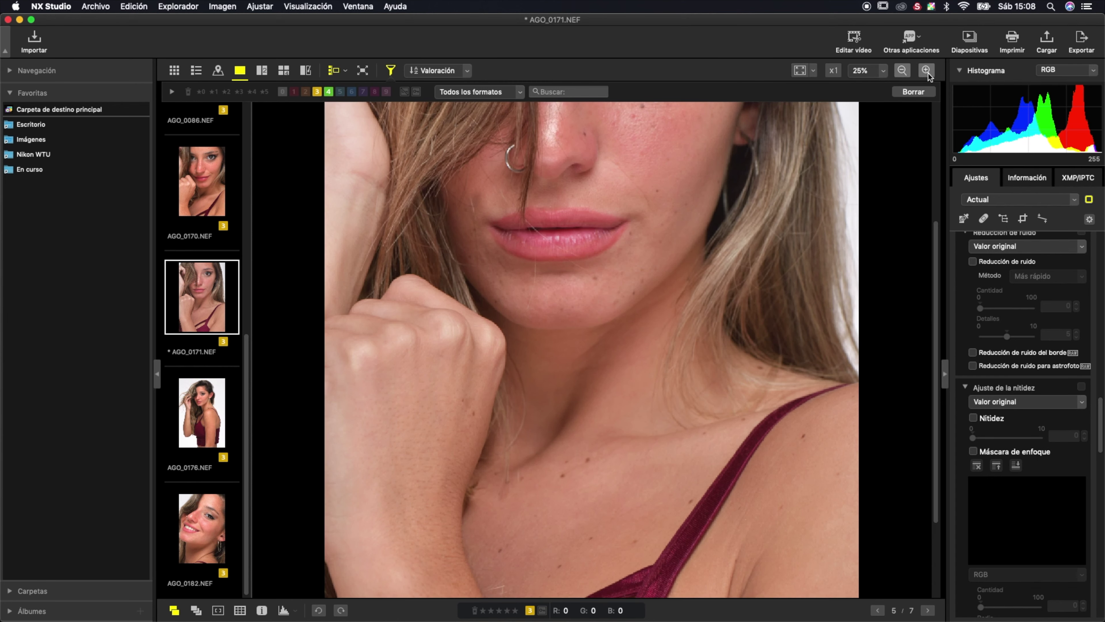
- Magnify the portrait's face to 50% to inspect skin detail
left_click(927, 71)
scroll(665, 192, "up", 5)
scroll(664, 192, "up", 3)
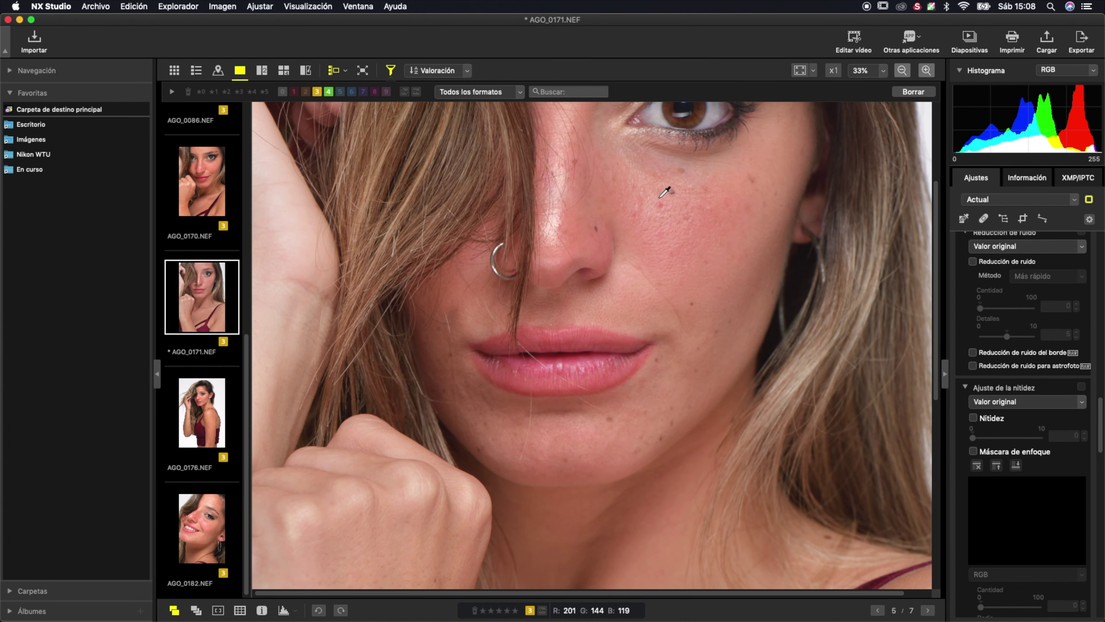
scroll(664, 192, "up", 5)
scroll(665, 192, "up", 3)
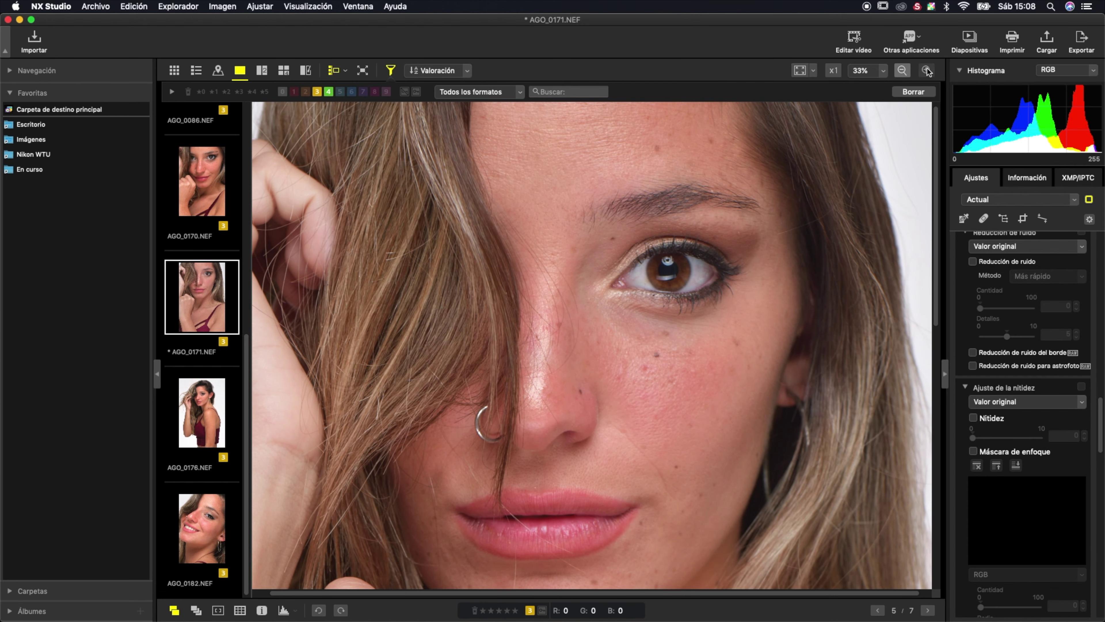
left_click(927, 71)
scroll(772, 281, "up", 3)
scroll(772, 280, "right", 4)
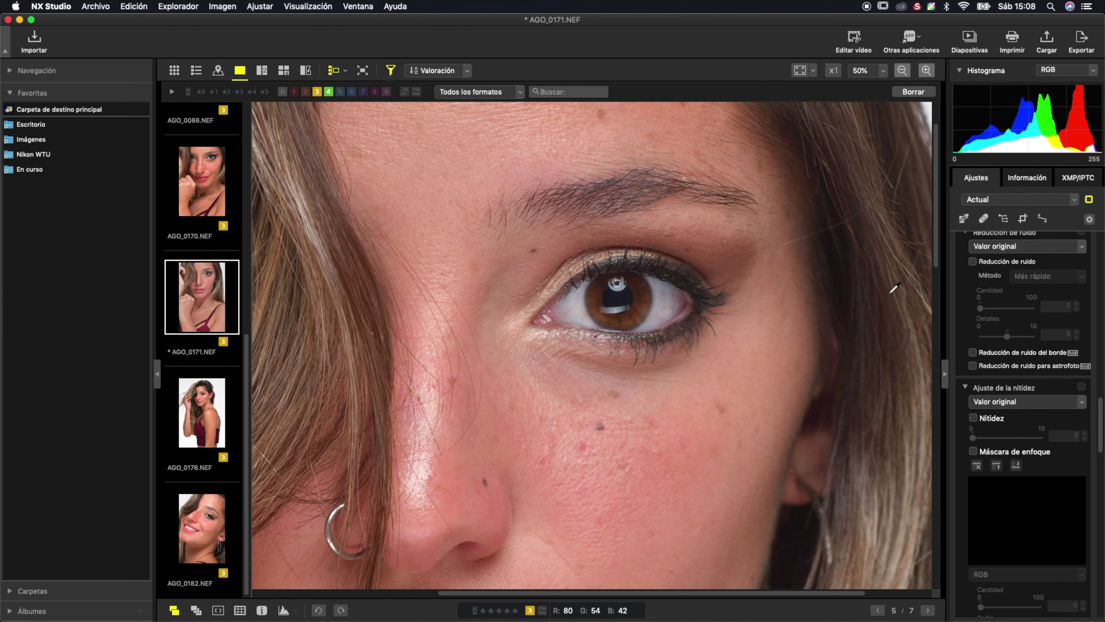
scroll(1042, 463, "down", 3)
scroll(1042, 464, "down", 2)
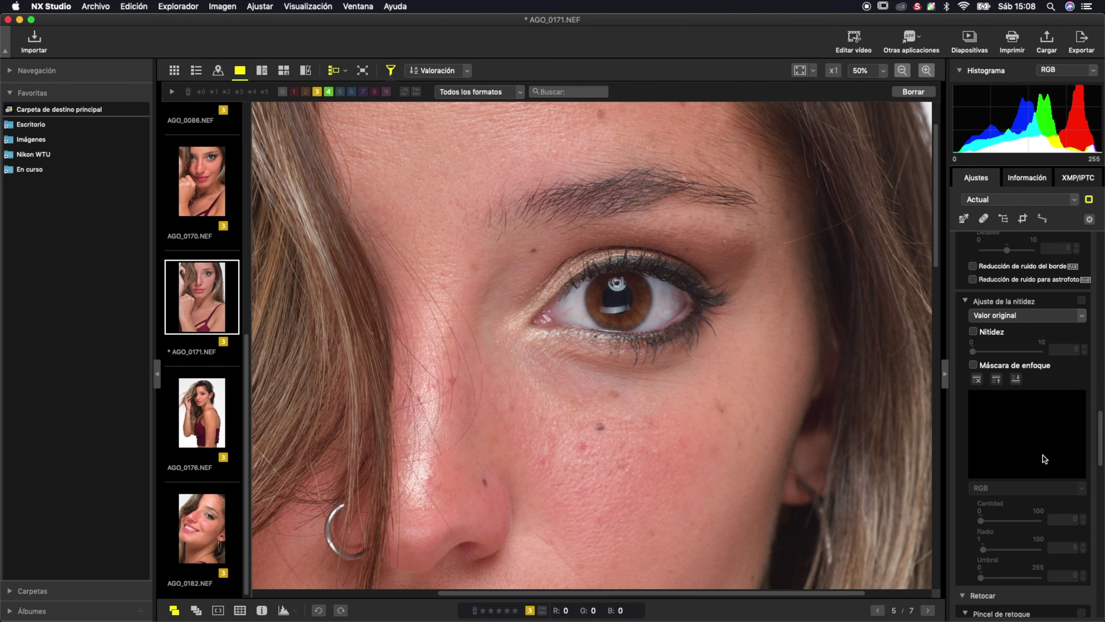
- Set Nitidez to 3 and enable Unsharp Mask with its amount at 0
left_click(1035, 315)
left_click(1034, 314)
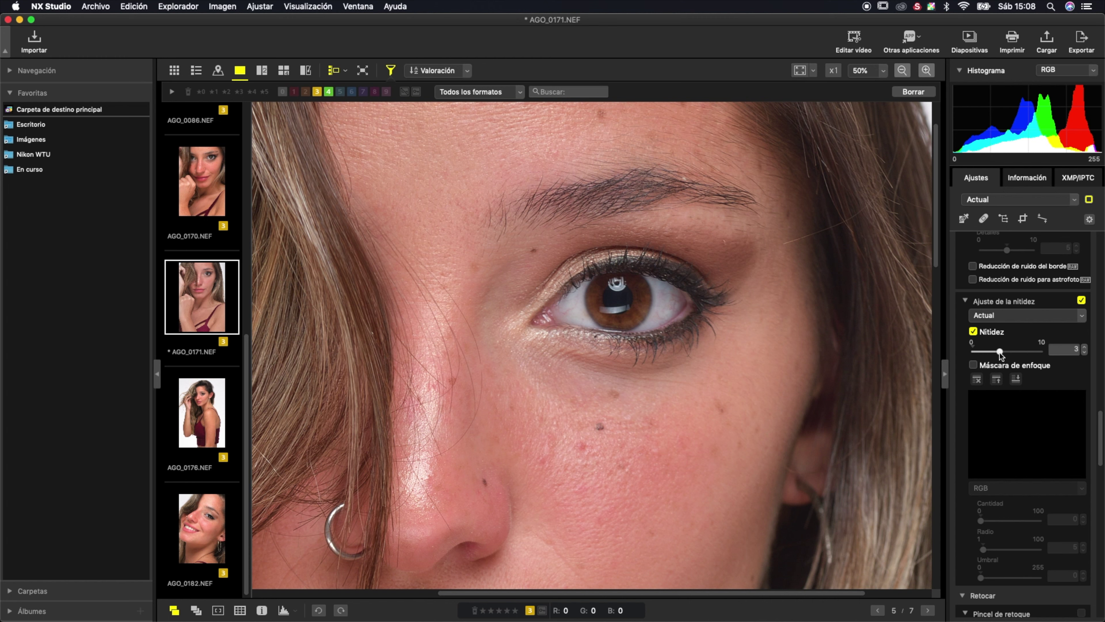
left_click(974, 365)
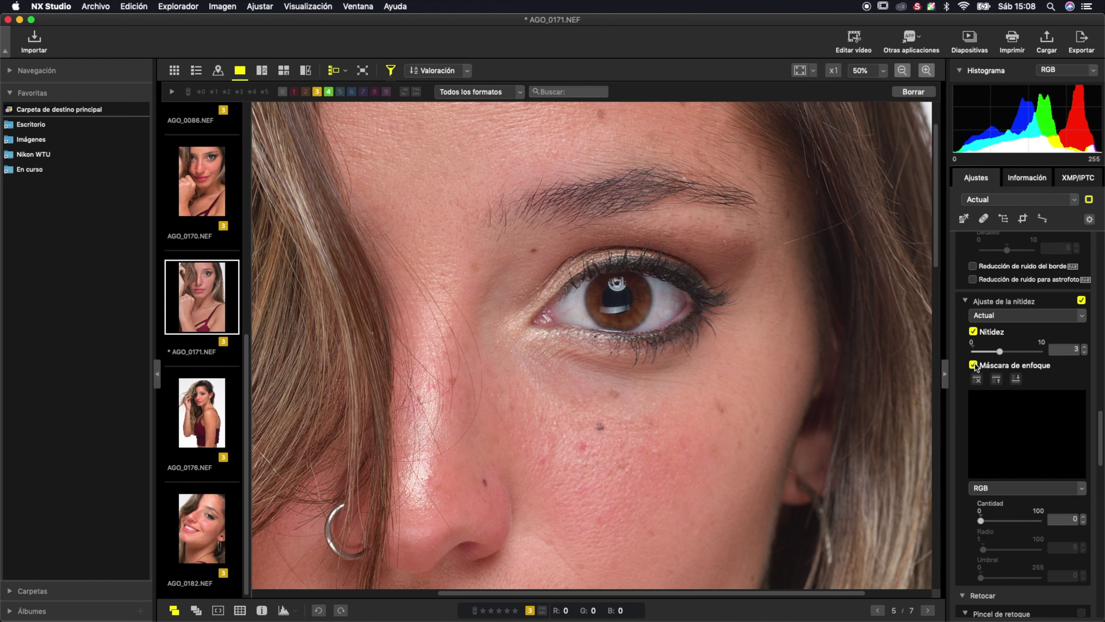
- Limit the unsharp mask to the red channel and settle its amount at 23
left_click(1001, 486)
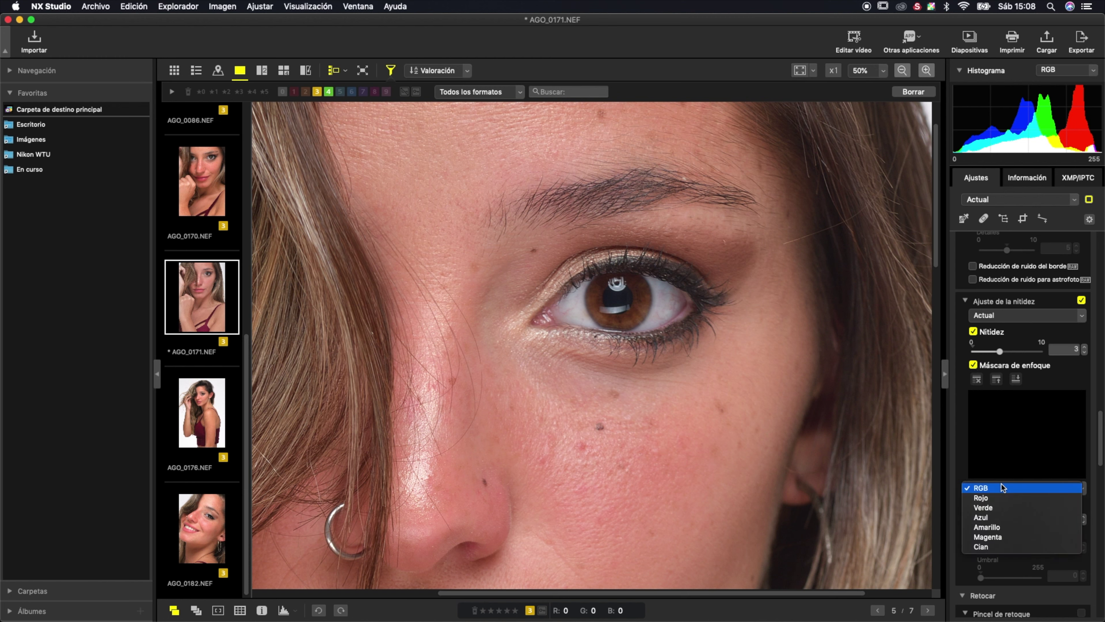
left_click(1001, 499)
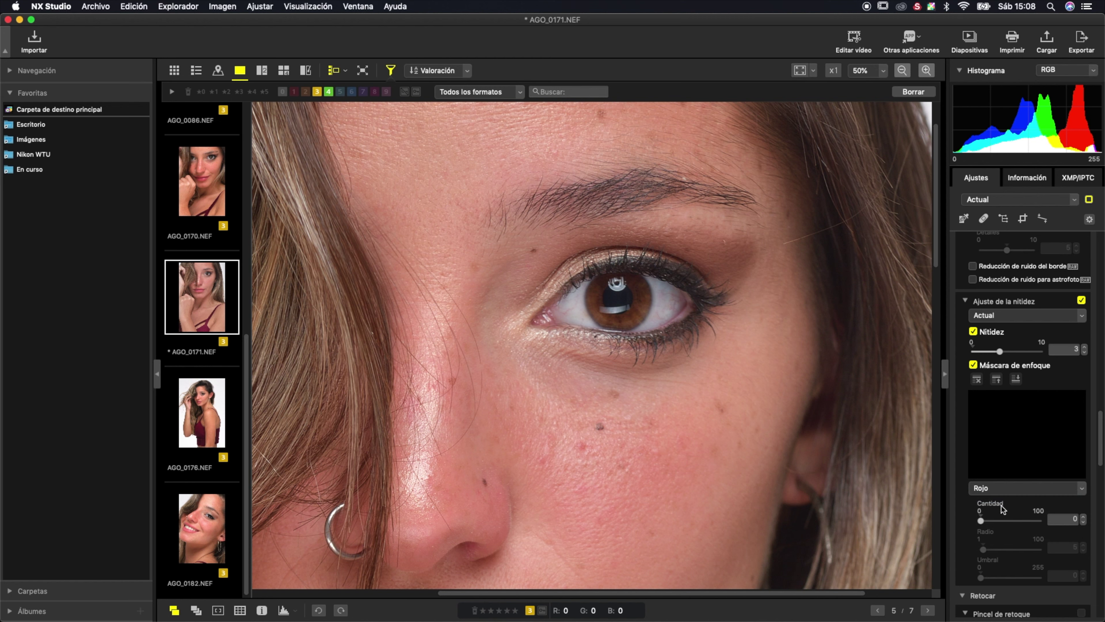
left_click(992, 520)
left_click_drag(999, 520, 1002, 520)
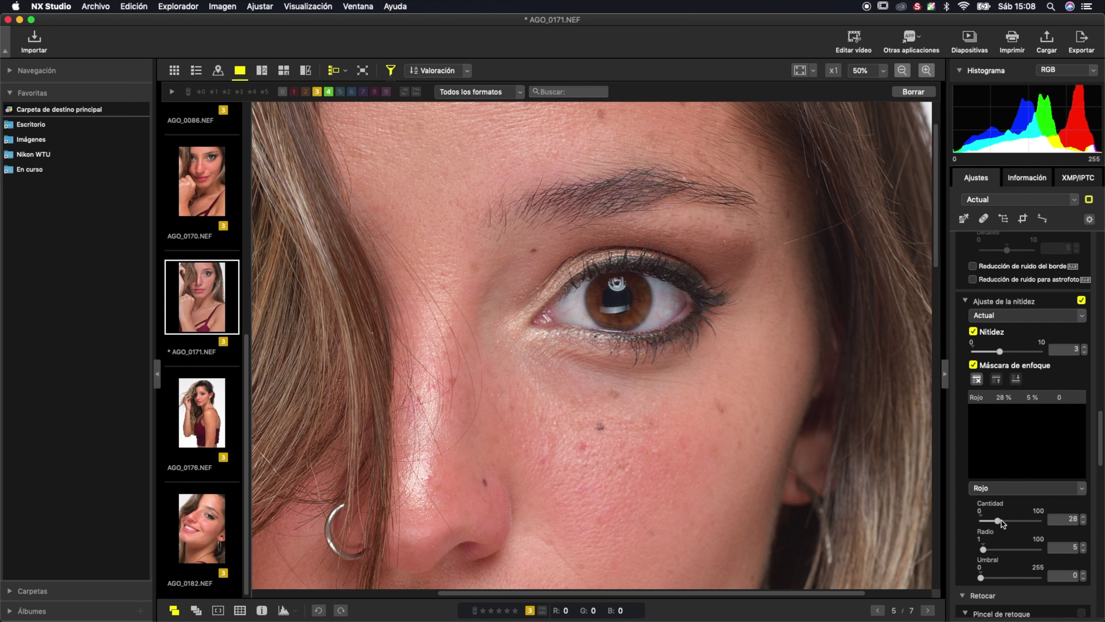
left_click_drag(1002, 521, 998, 521)
scroll(1024, 539, "down", 3)
scroll(1023, 538, "down", 2)
scroll(740, 465, "down", 5)
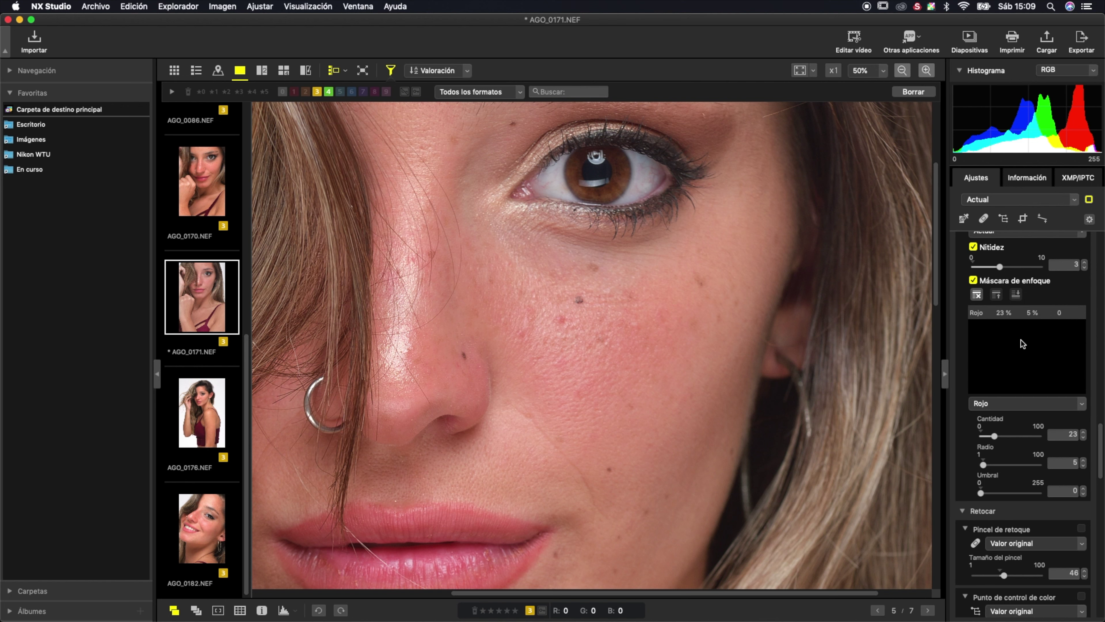
scroll(1008, 343, "up", 3)
- Compare the eye with sharpening off and on, leaving Ajuste de la nitidez enabled
left_click(1083, 308)
left_click(1082, 309)
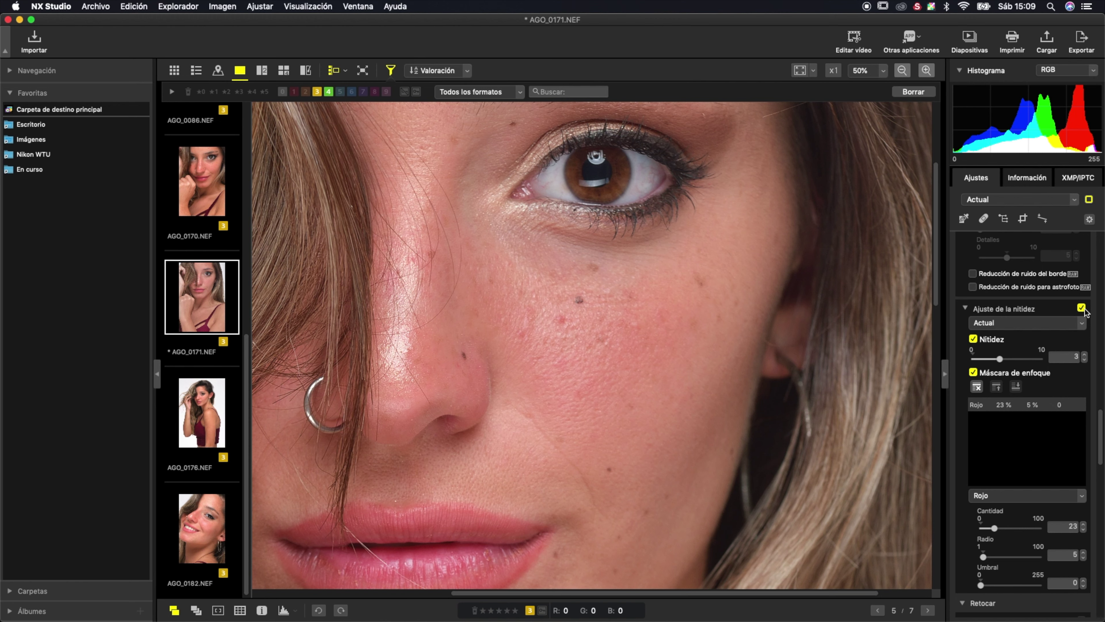
left_click(1082, 309)
left_click(1082, 309)
scroll(587, 387, "up", 5)
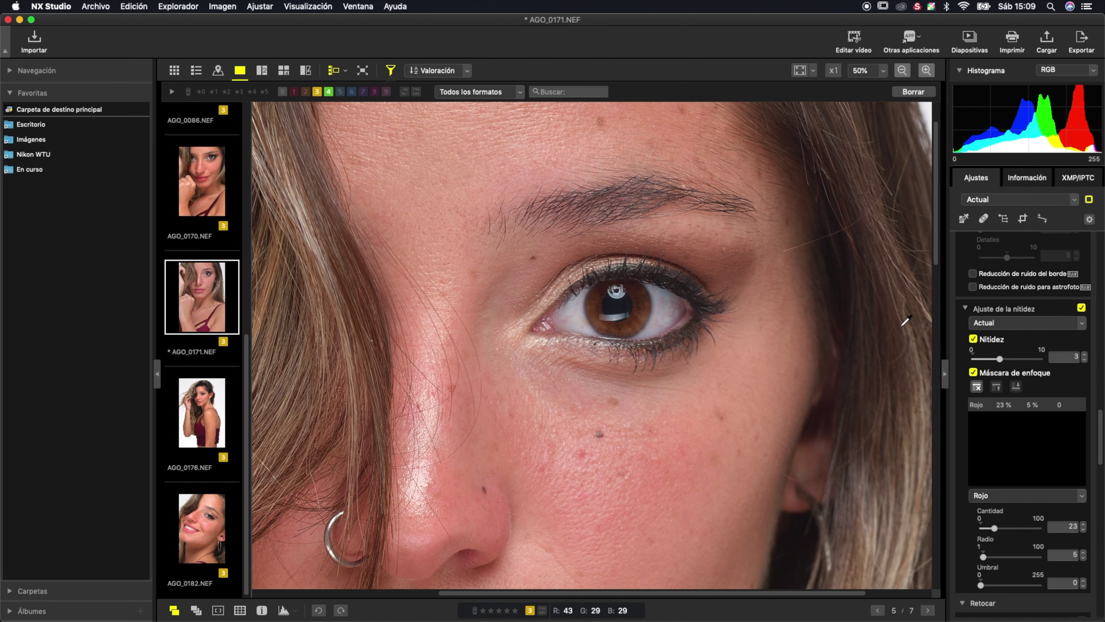
left_click(1082, 308)
left_click(1082, 307)
- Turn on the retouch brush and heal two blemishes on the cheek
scroll(1009, 466, "down", 3)
scroll(1010, 470, "down", 1)
scroll(1009, 467, "down", 2)
scroll(726, 524, "right", 2)
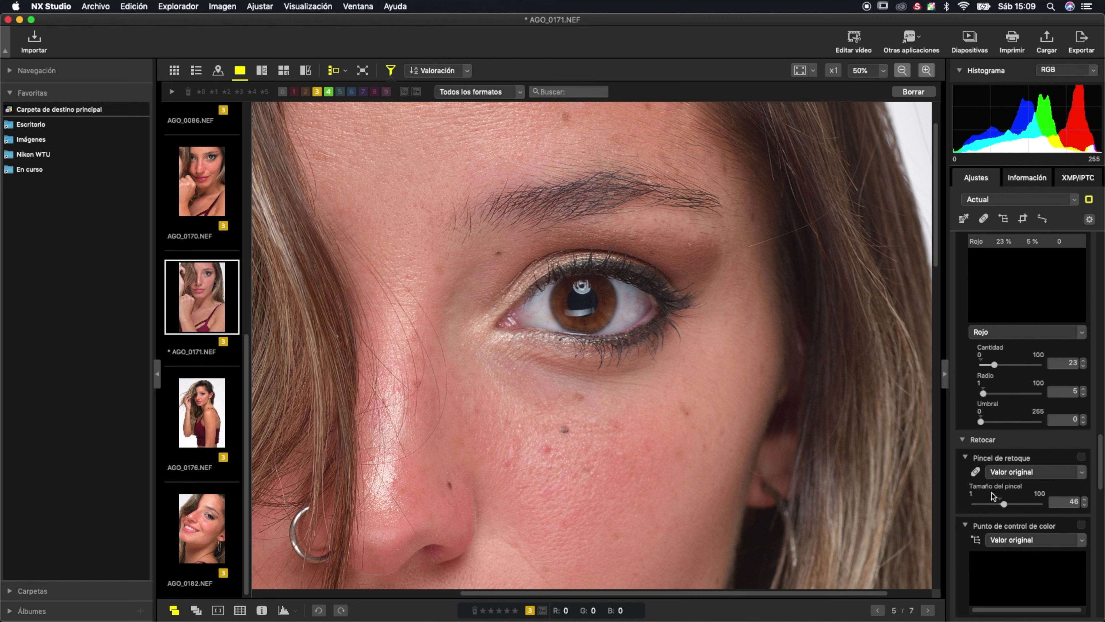
left_click(976, 473)
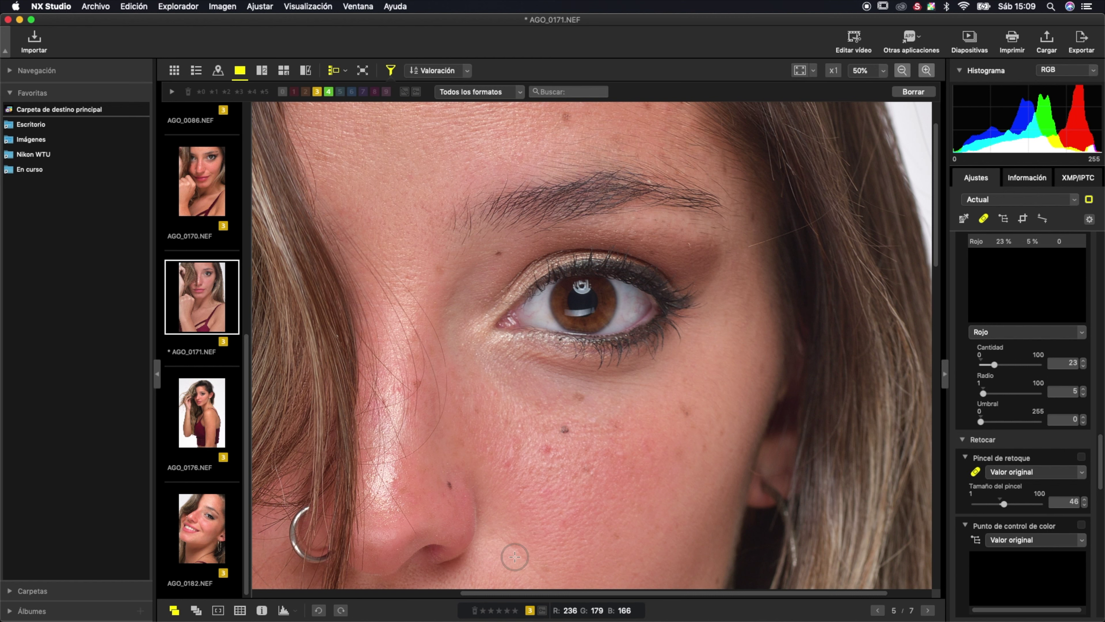
left_click(513, 544)
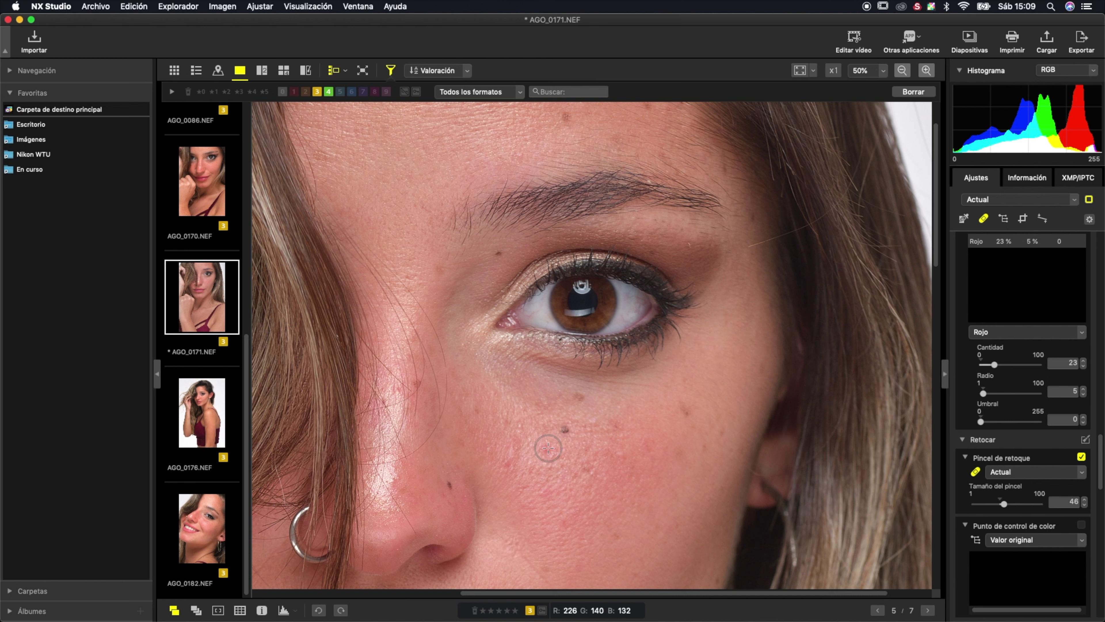
left_click_drag(548, 447, 547, 450)
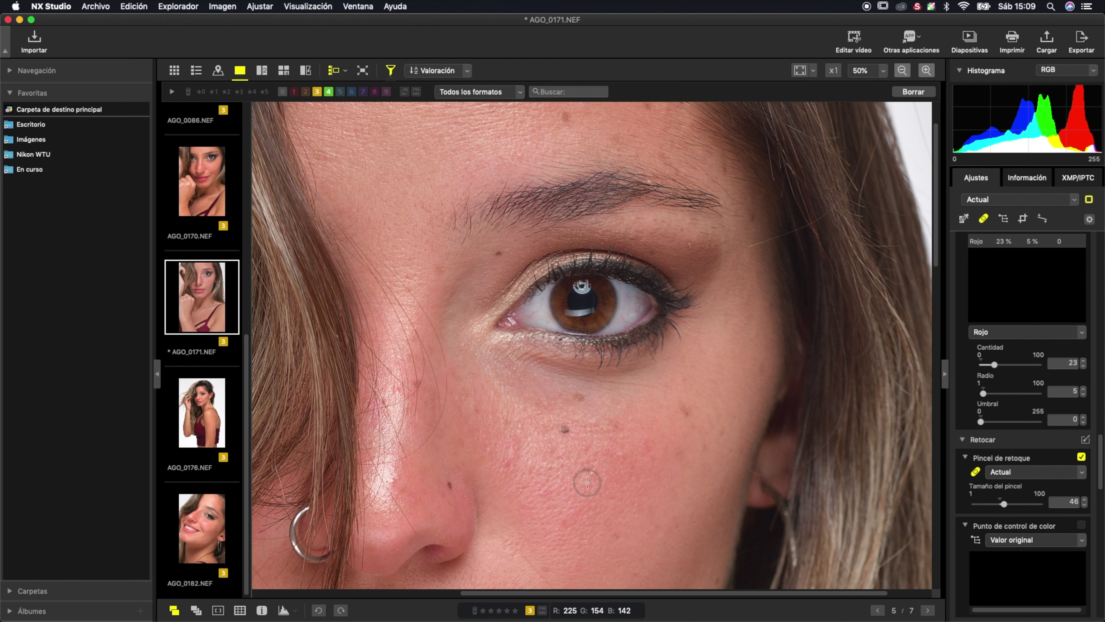
- Reset the retouch brush to Valor original and heal a blemish on the forehead
left_click(1082, 457)
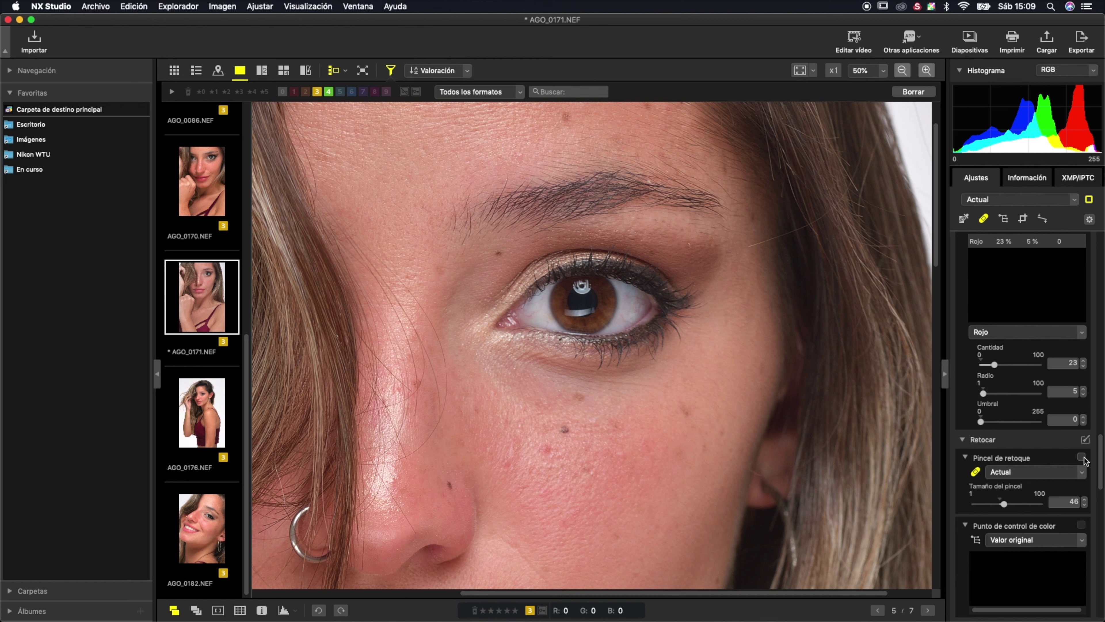
left_click(1077, 472)
left_click(1071, 488)
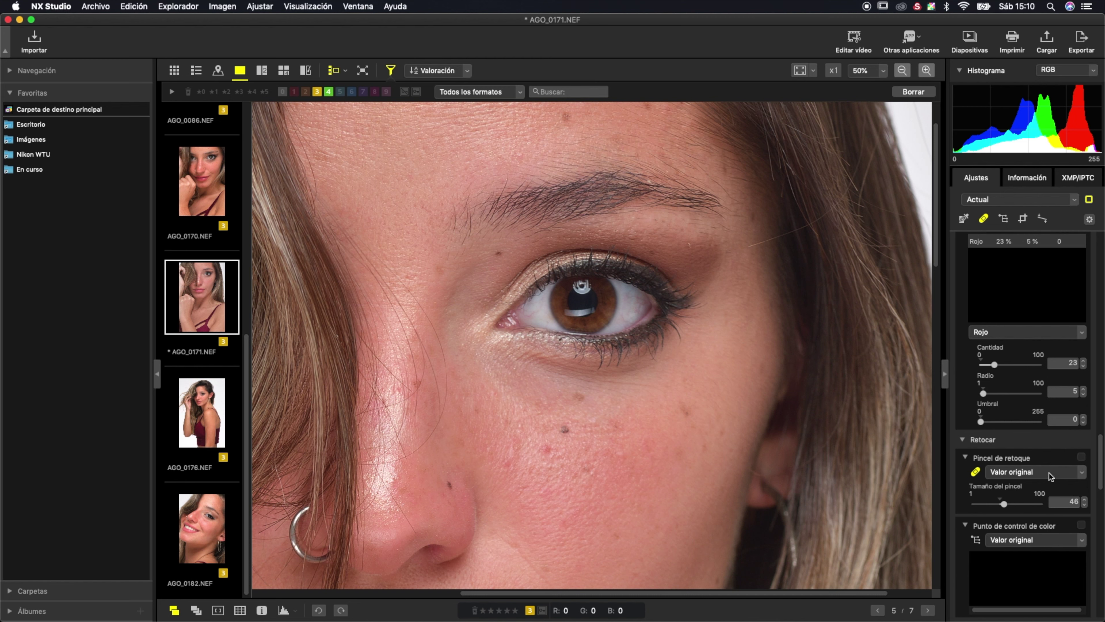
left_click(975, 471)
left_click(995, 476)
left_click(995, 476)
left_click(566, 117)
- Switch off the Pincel de retoque adjustment
left_click(1082, 457)
scroll(1069, 496, "down", 5)
scroll(1069, 496, "down", 5)
scroll(1069, 496, "down", 5)
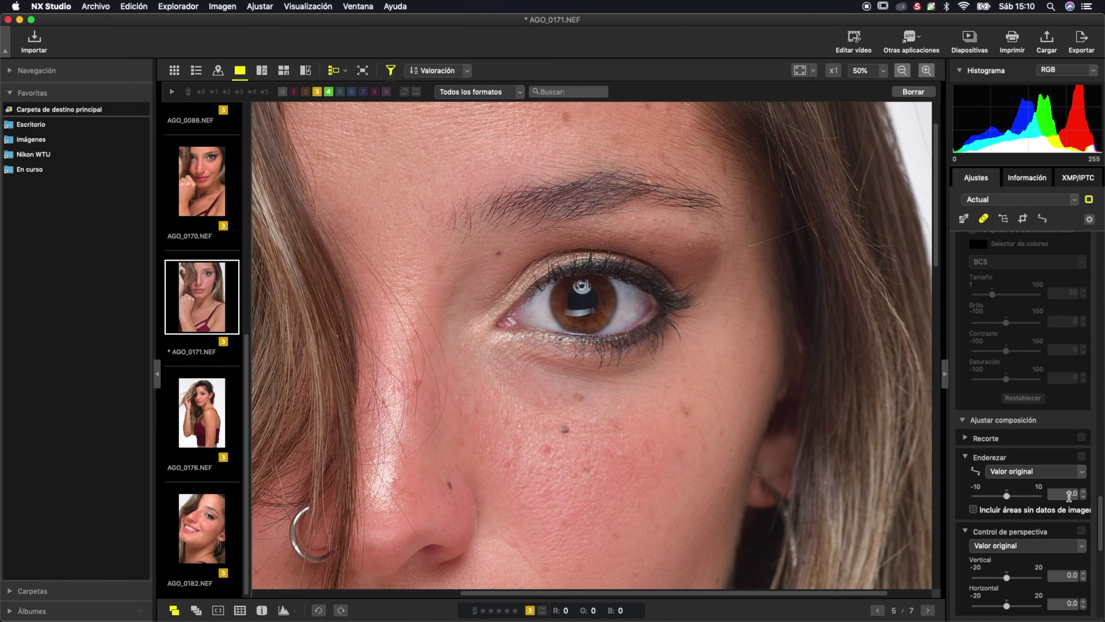
scroll(1070, 496, "down", 3)
scroll(1069, 497, "down", 3)
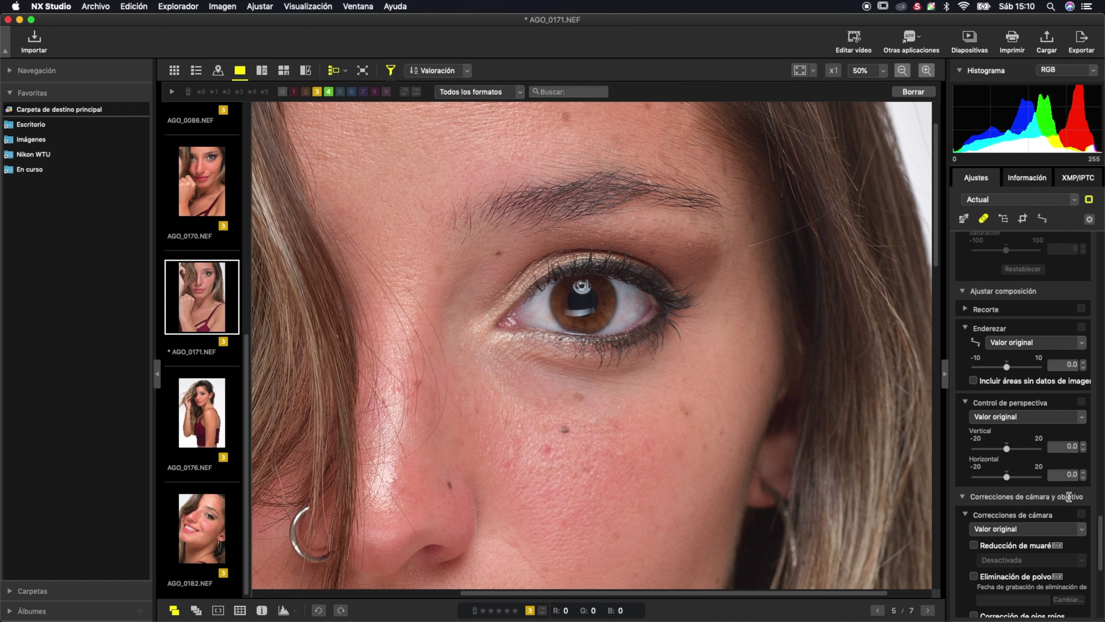
scroll(1069, 497, "down", 3)
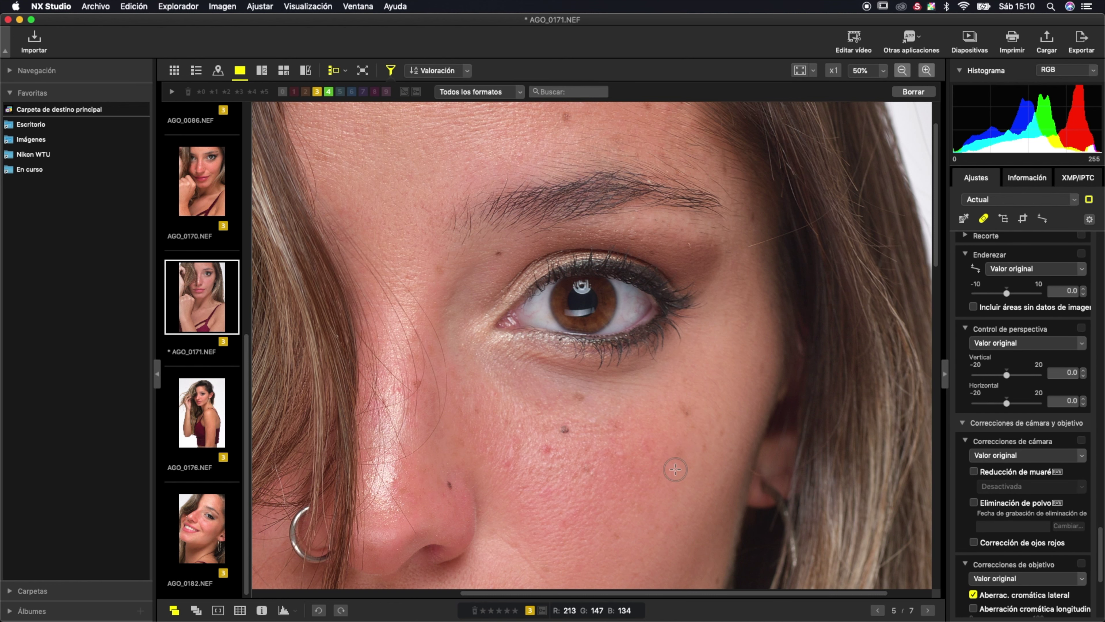
- Zoom the portrait out to 13% to show the whole photo and start cropping
left_click(907, 70)
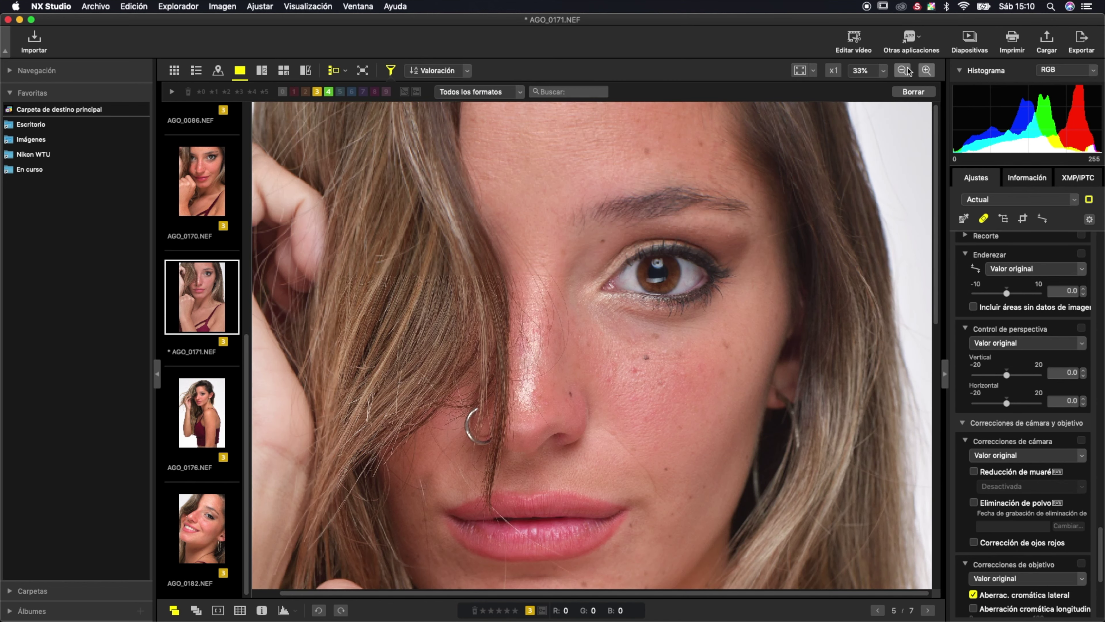
left_click(908, 70)
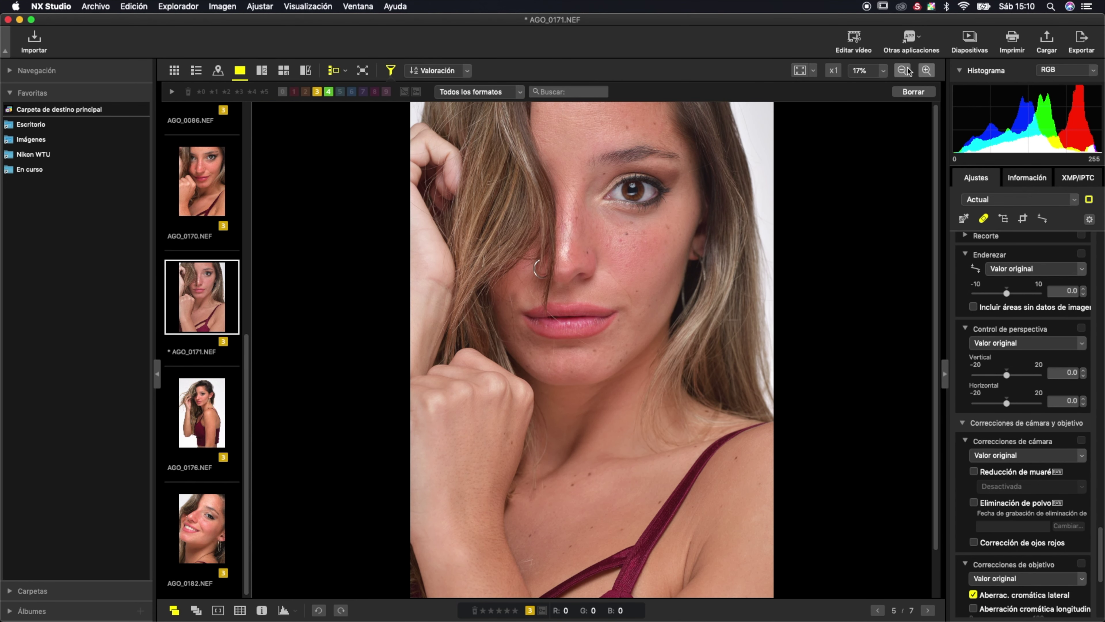
left_click(903, 69)
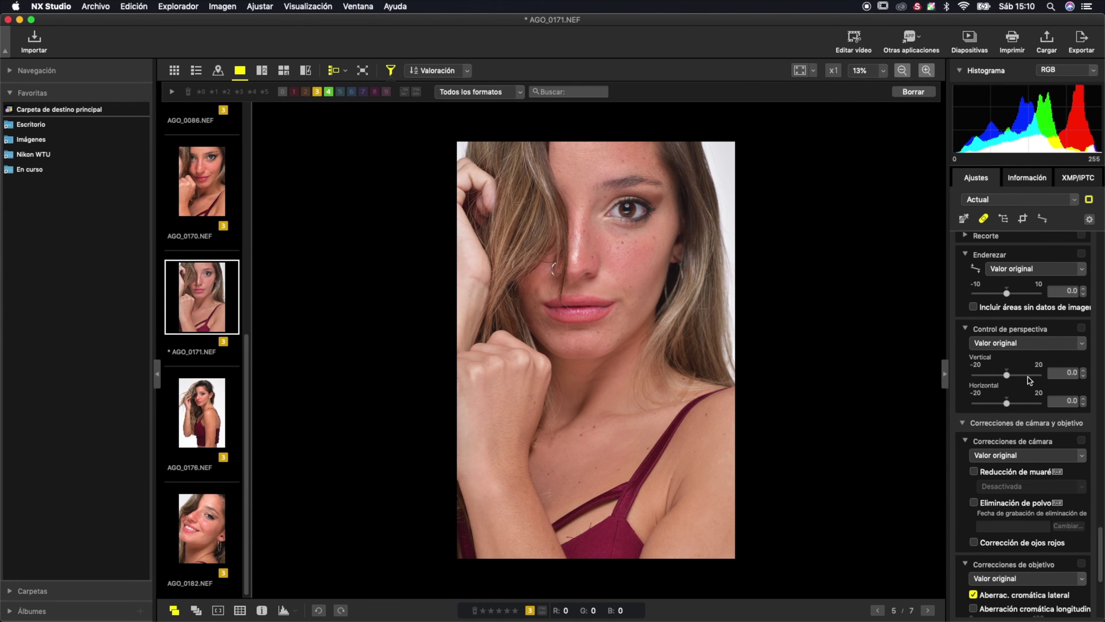
scroll(1028, 378, "down", 3)
scroll(1036, 499, "down", 3)
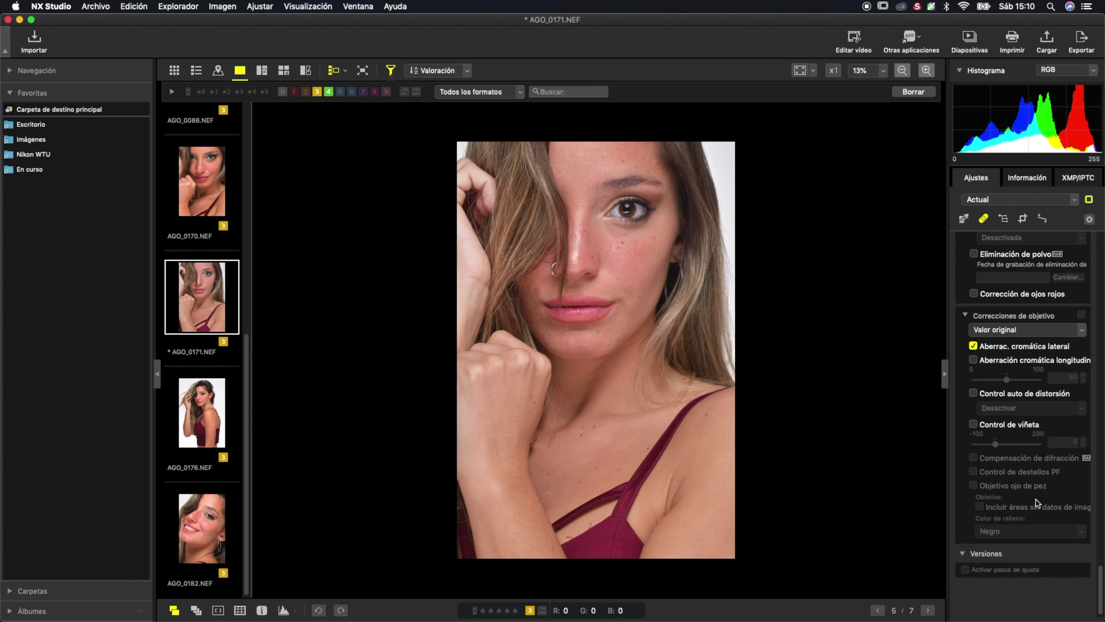
left_click(1023, 219)
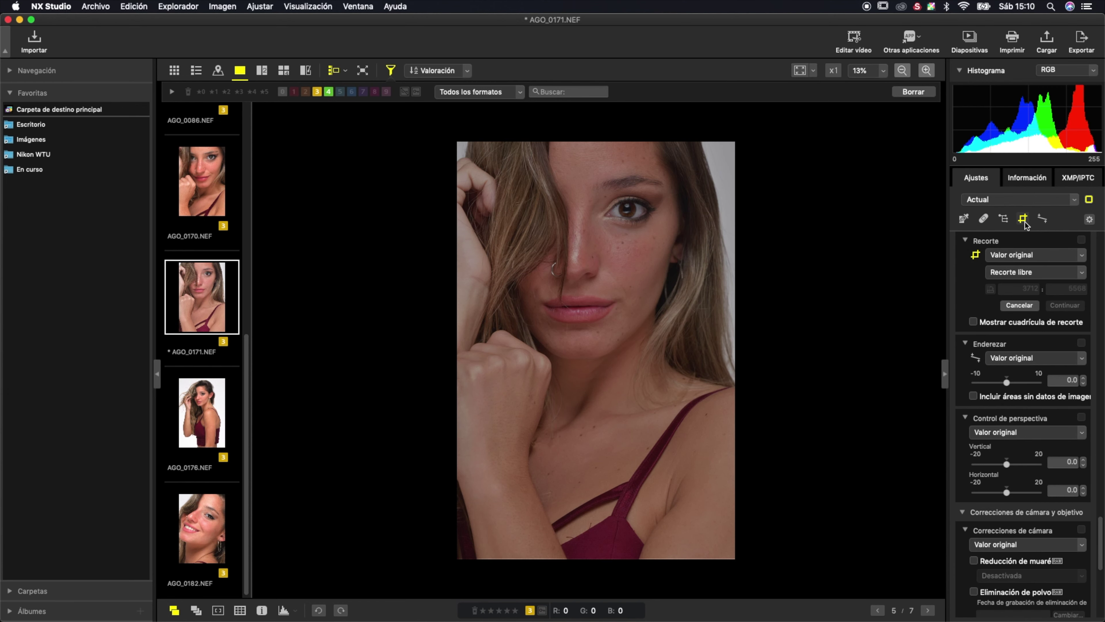
left_click(1022, 255)
left_click(1022, 259)
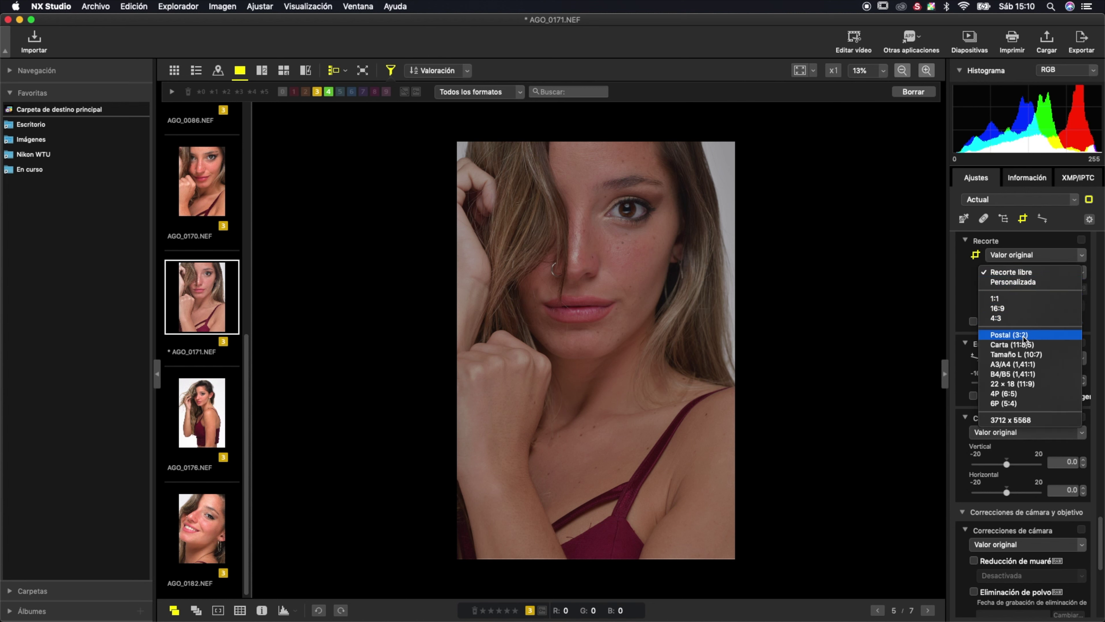
left_click(1025, 403)
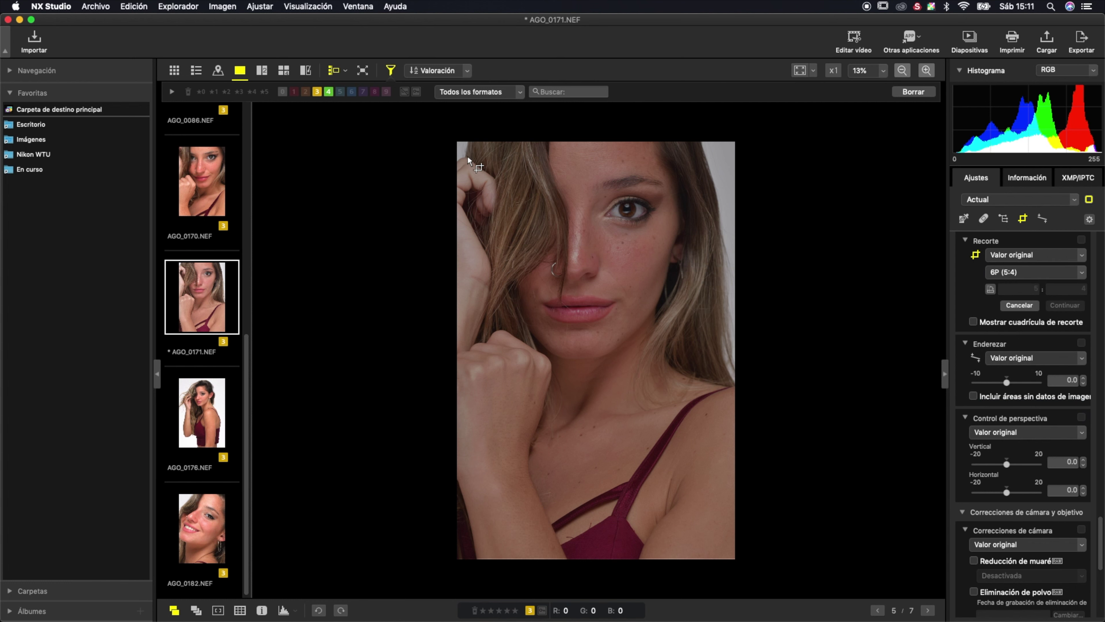
mouse_move(468, 161)
left_mouse_down()
mouse_move(804, 475)
mouse_move(746, 613)
left_mouse_up()
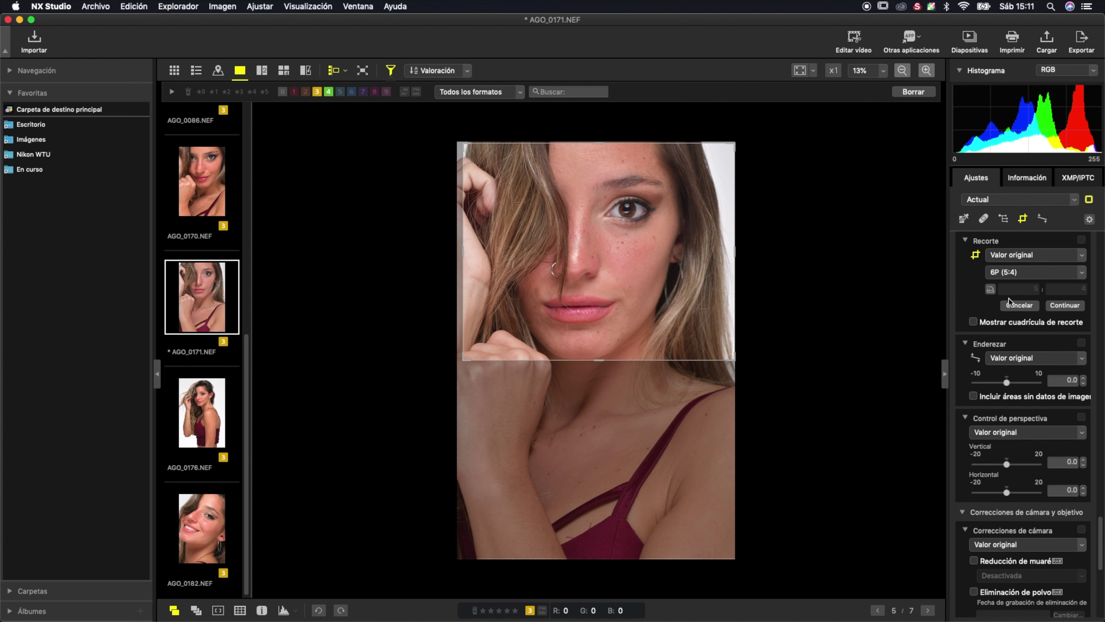
left_click(1017, 305)
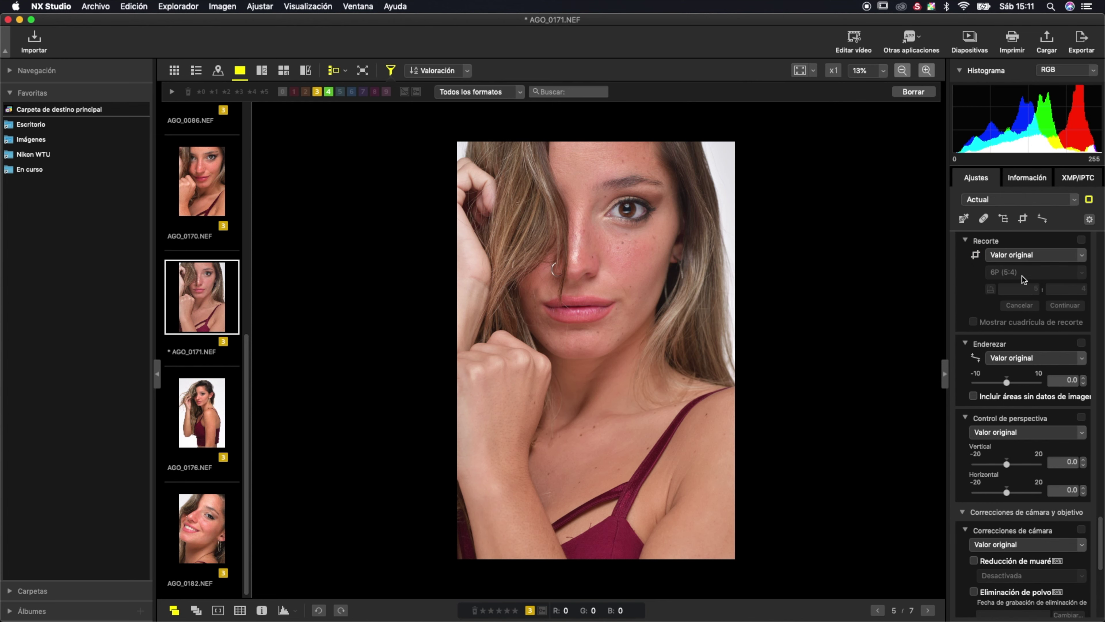
left_click(1010, 256)
left_click(1005, 264)
key("super+alt+0")
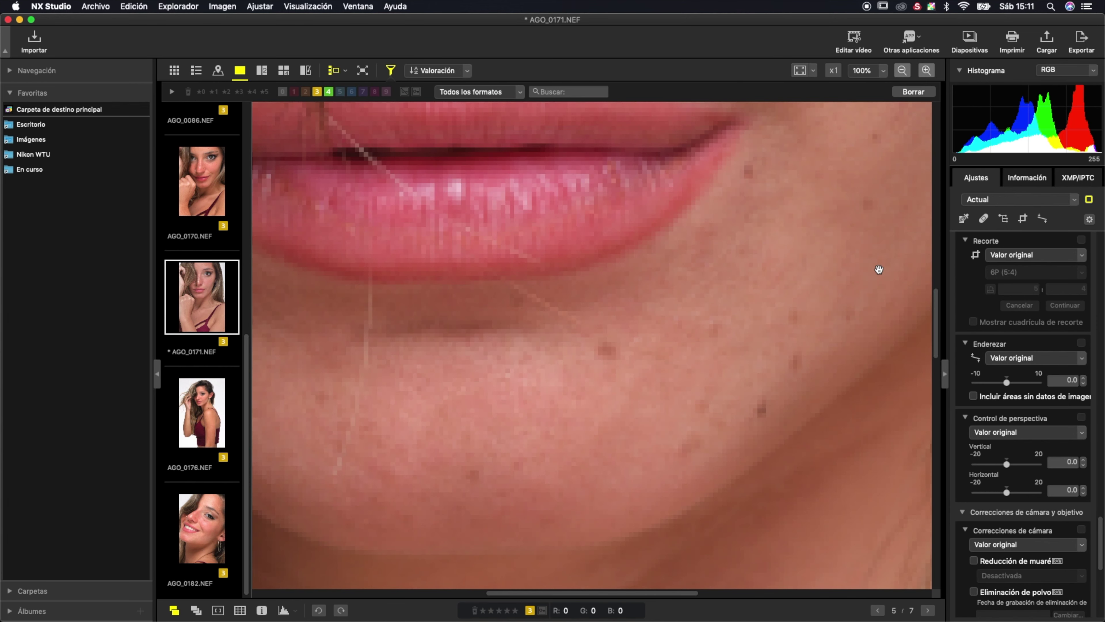
left_click(902, 70)
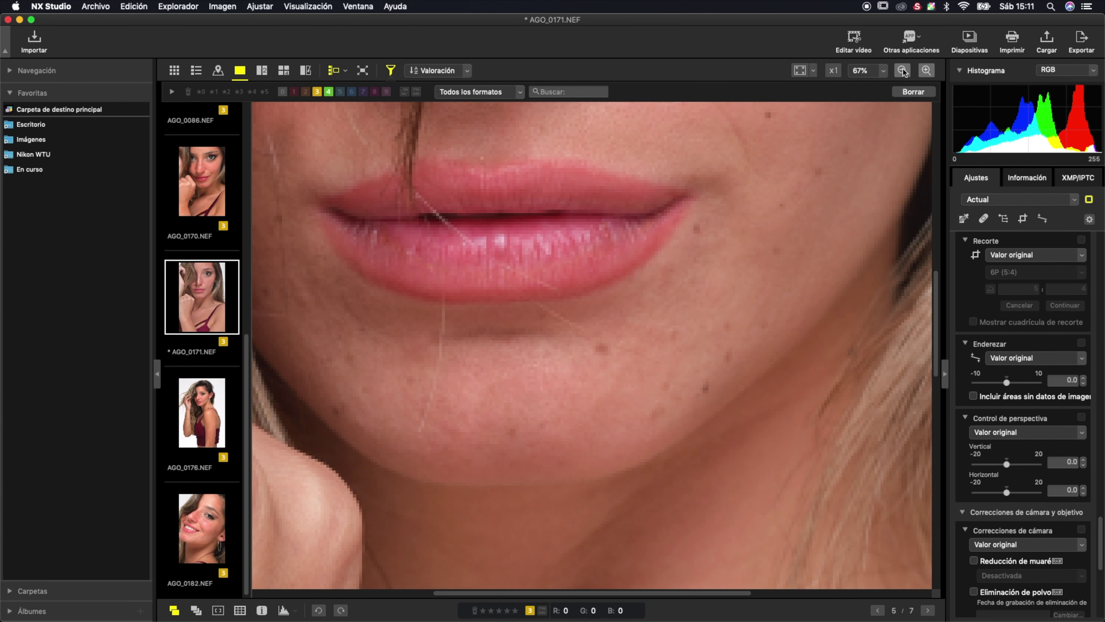
left_click(902, 70)
left_click(902, 70)
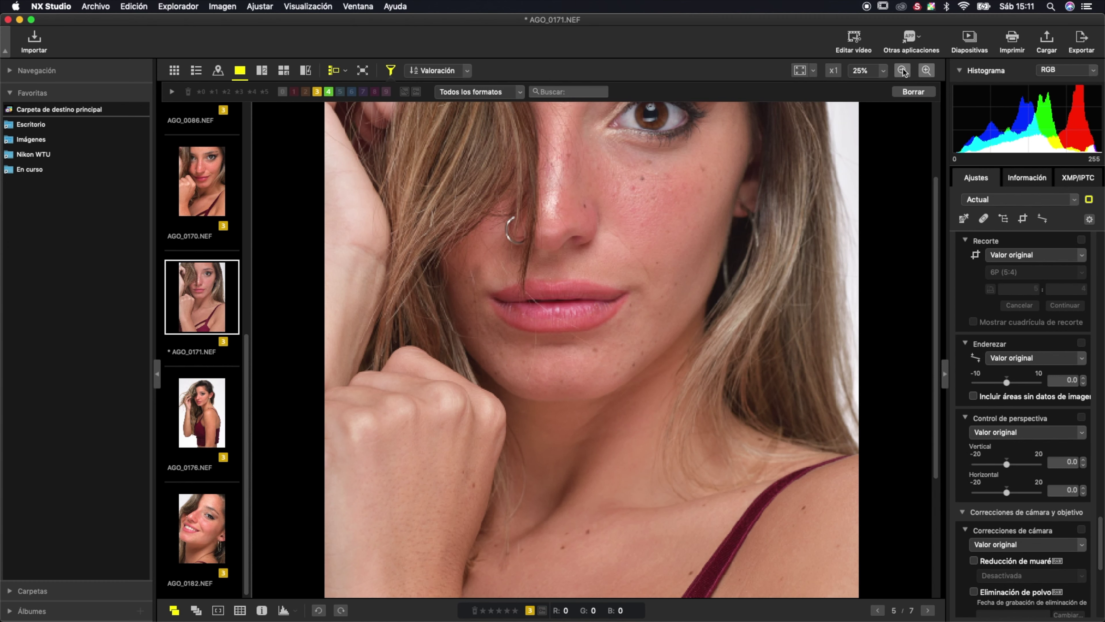
left_click(903, 70)
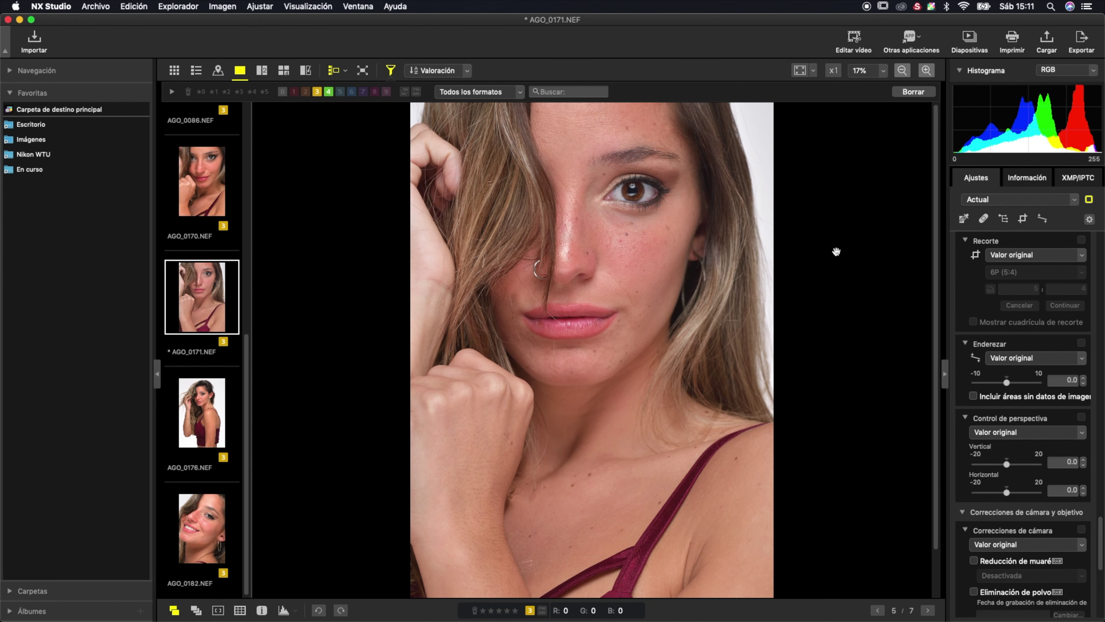
- Restart the crop with a custom 4:5 aspect ratio
left_click(1063, 256)
left_click(1063, 263)
left_click(975, 254)
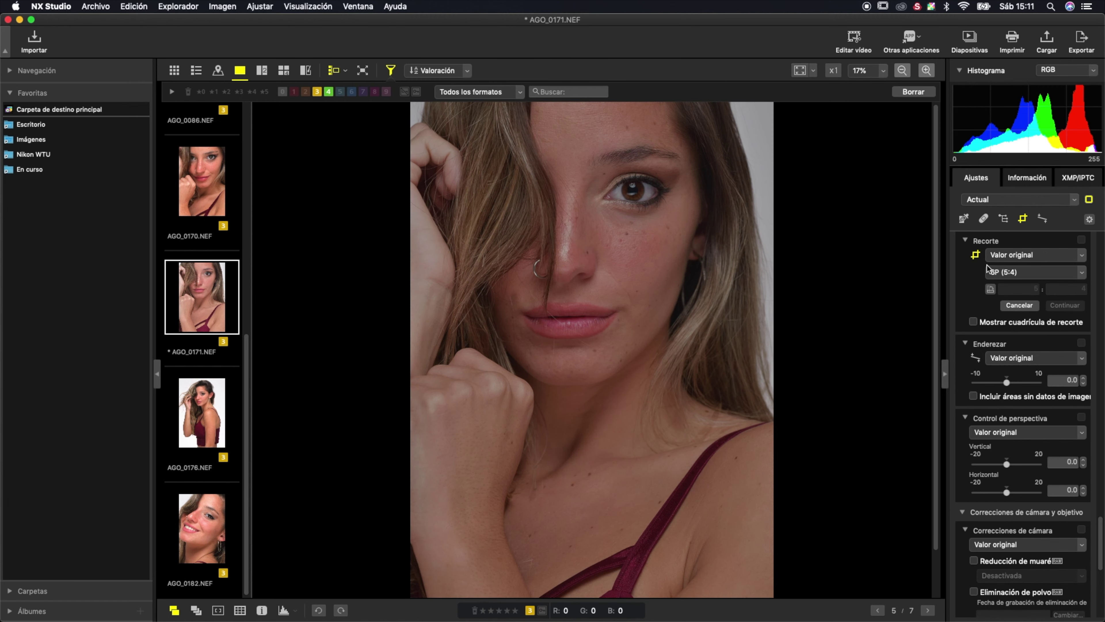
left_click(995, 272)
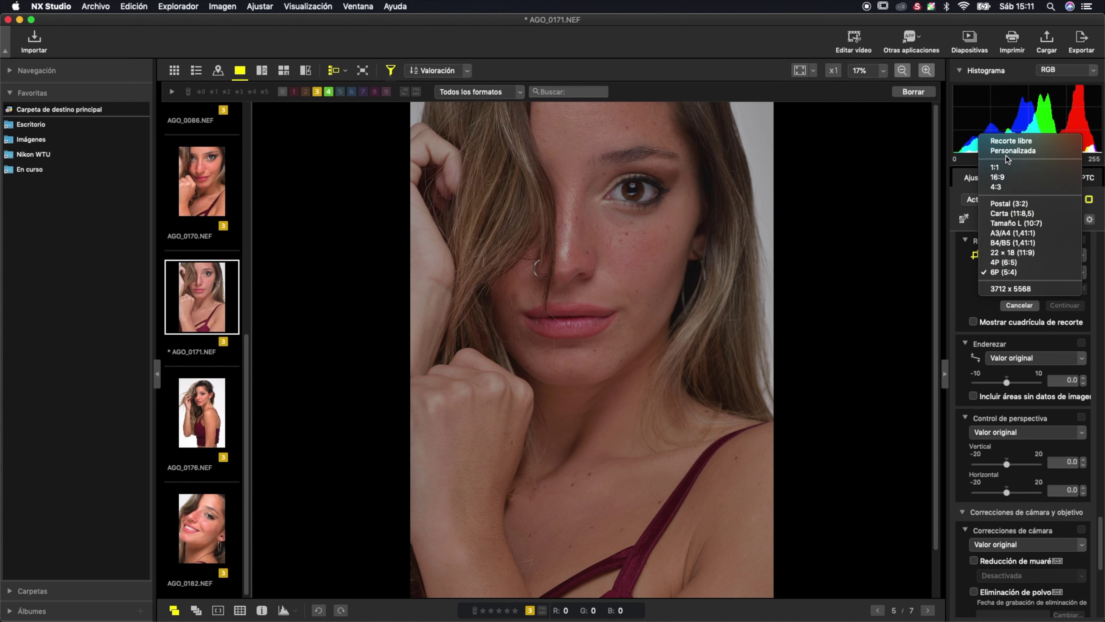
left_click(1014, 150)
left_click(1023, 288)
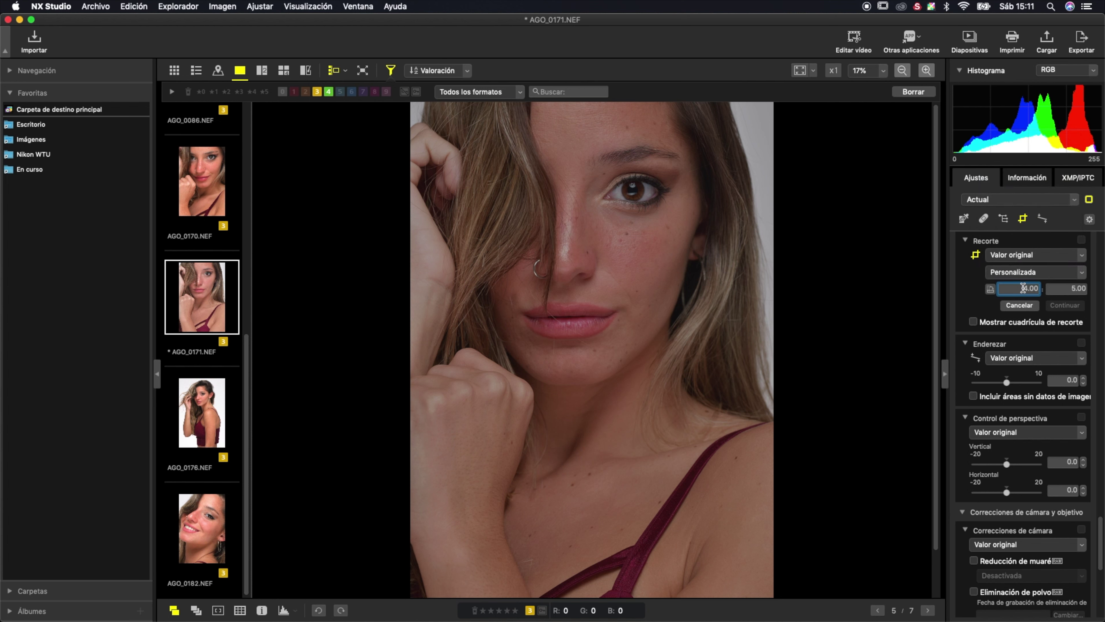
- Frame the face in a 4:5 box reaching the photo's left edge and apply the crop
left_click_drag(451, 125, 629, 347)
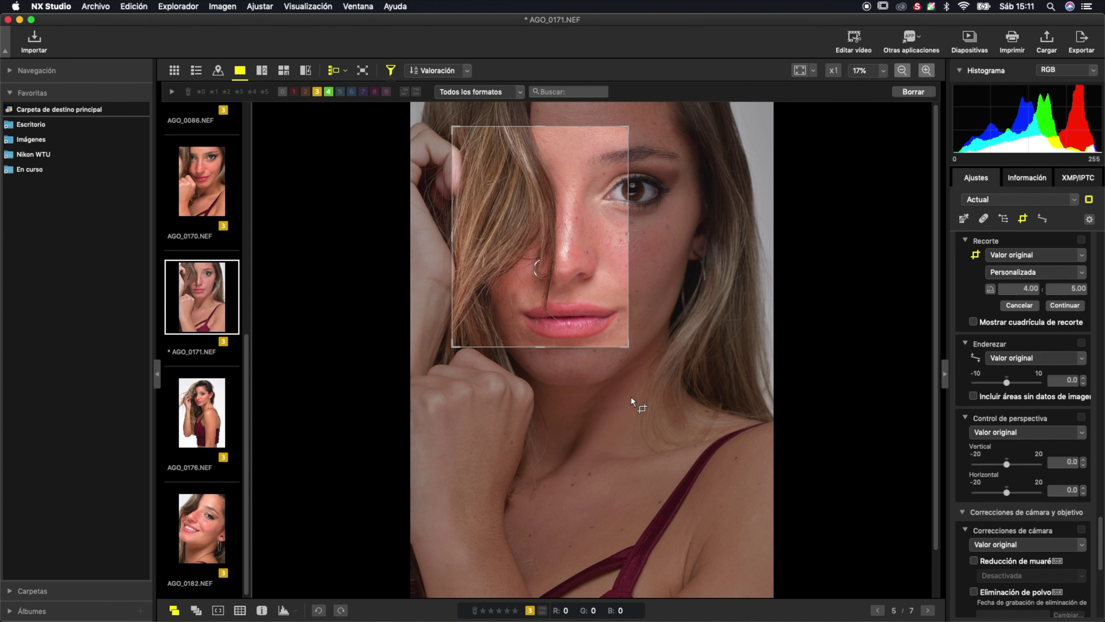
left_click_drag(632, 401, 801, 561)
left_click_drag(728, 500, 729, 505)
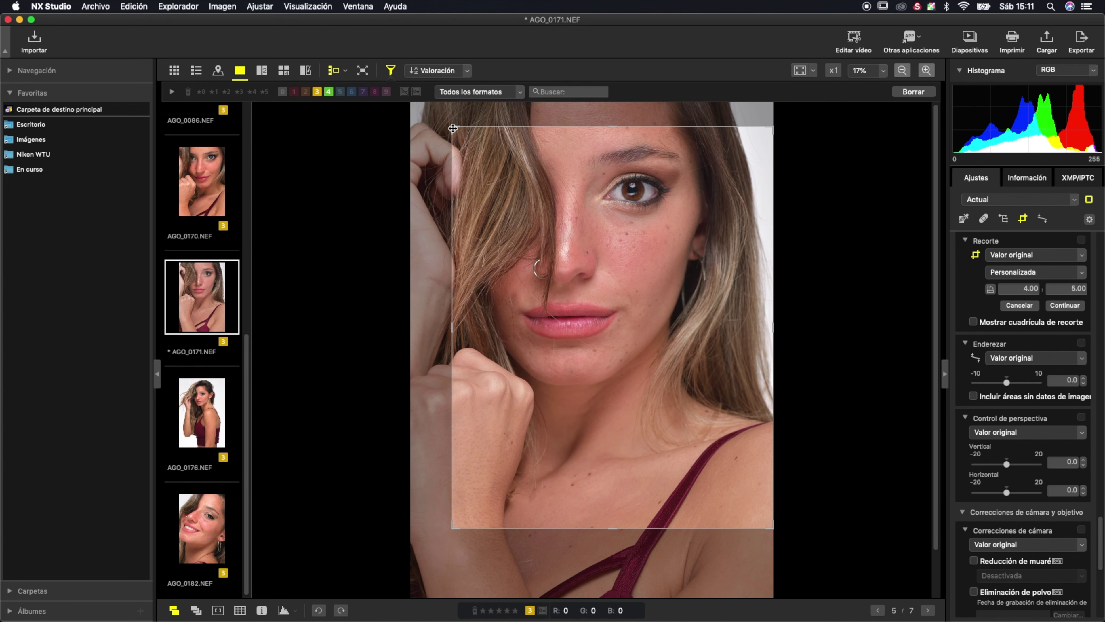
left_click_drag(453, 128, 399, 100)
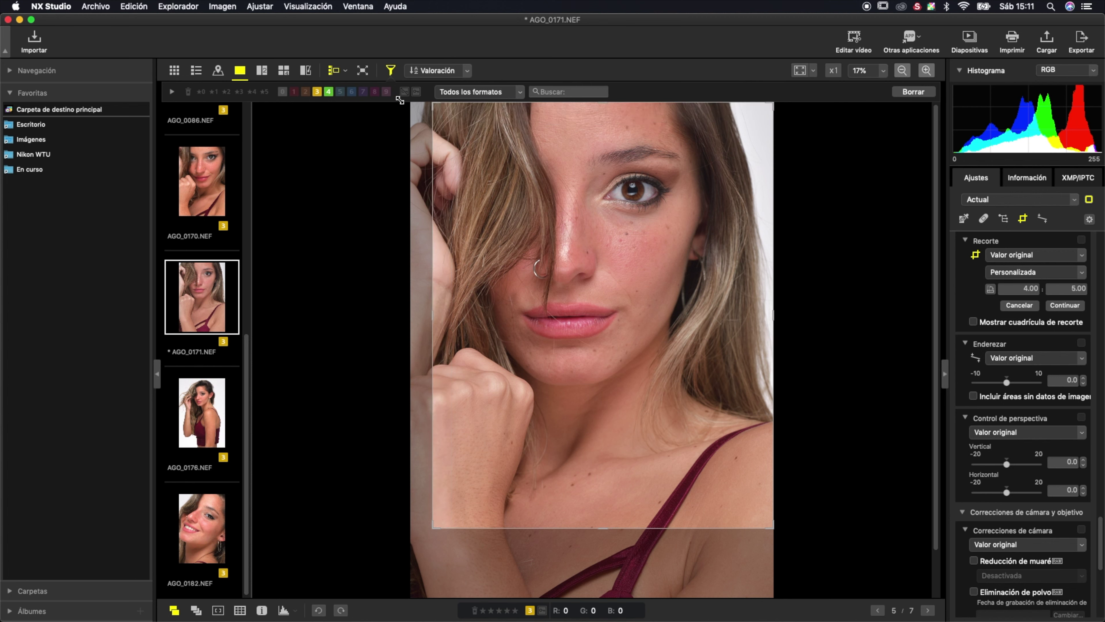
mouse_move(641, 246)
left_mouse_down()
mouse_move(602, 248)
mouse_move(616, 225)
left_mouse_up()
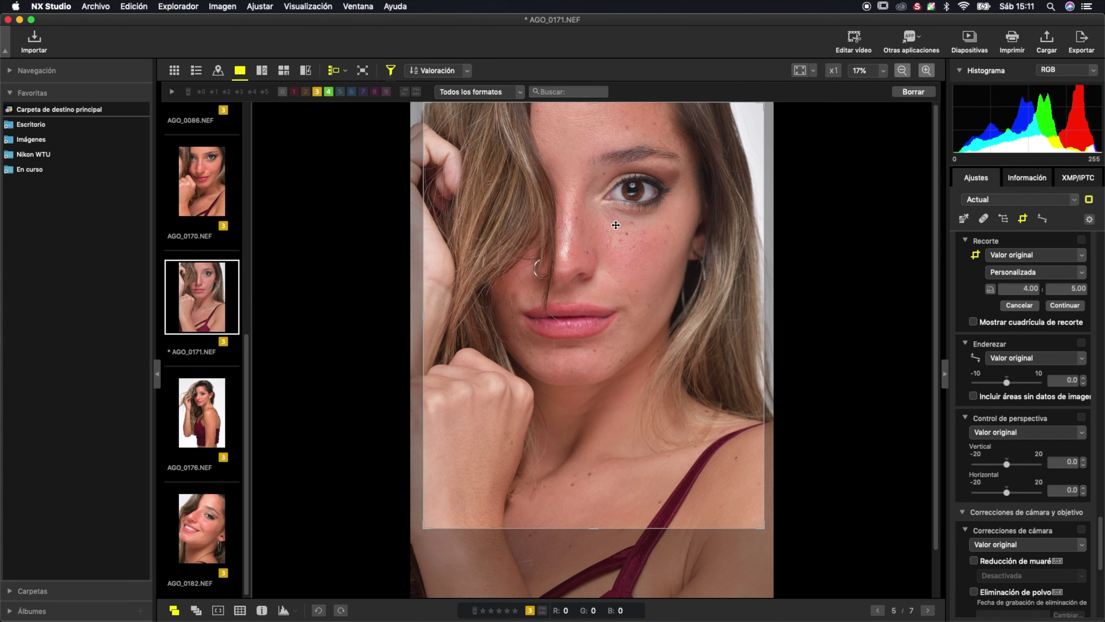
double_click(616, 225)
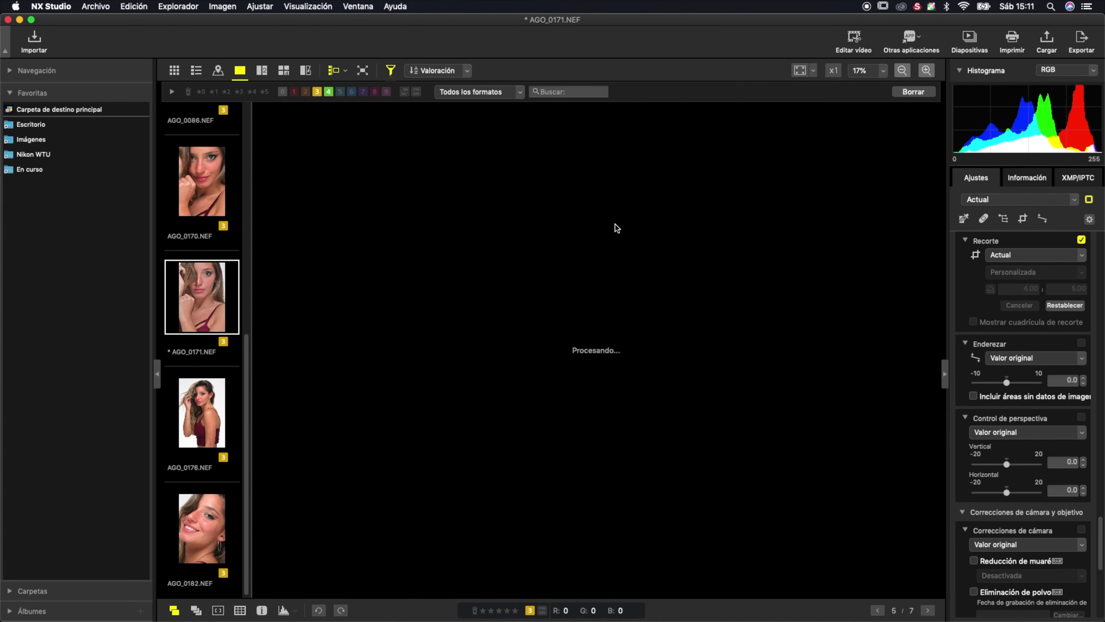
left_click(615, 224)
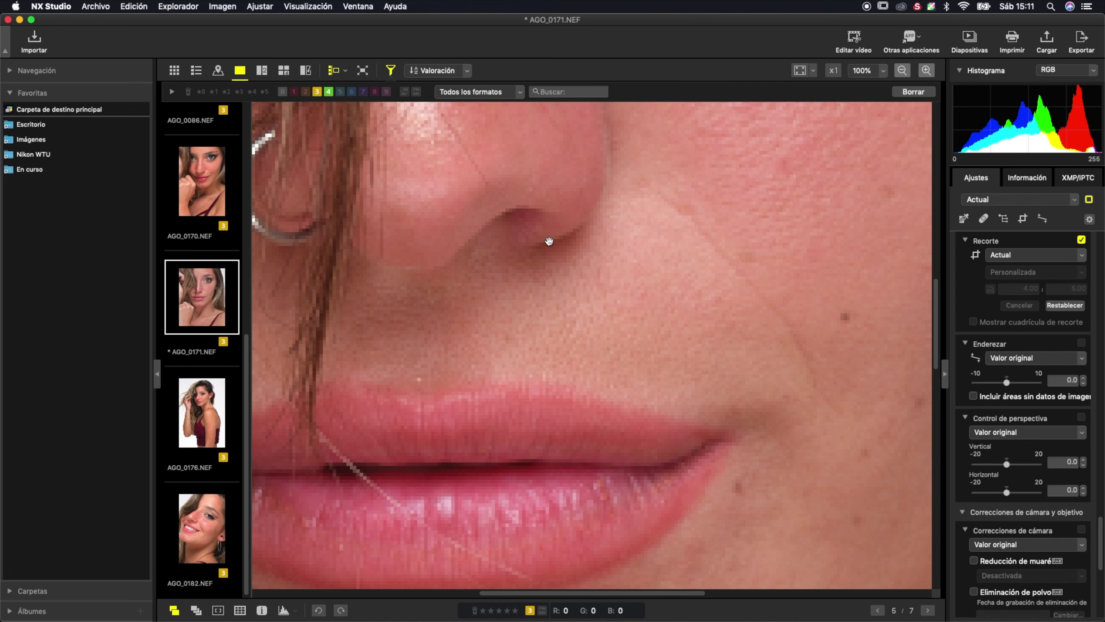
- Save AGO_0171's edits with Cmd+S and fit the whole portrait in the window
key("super+s")
key("super+0")
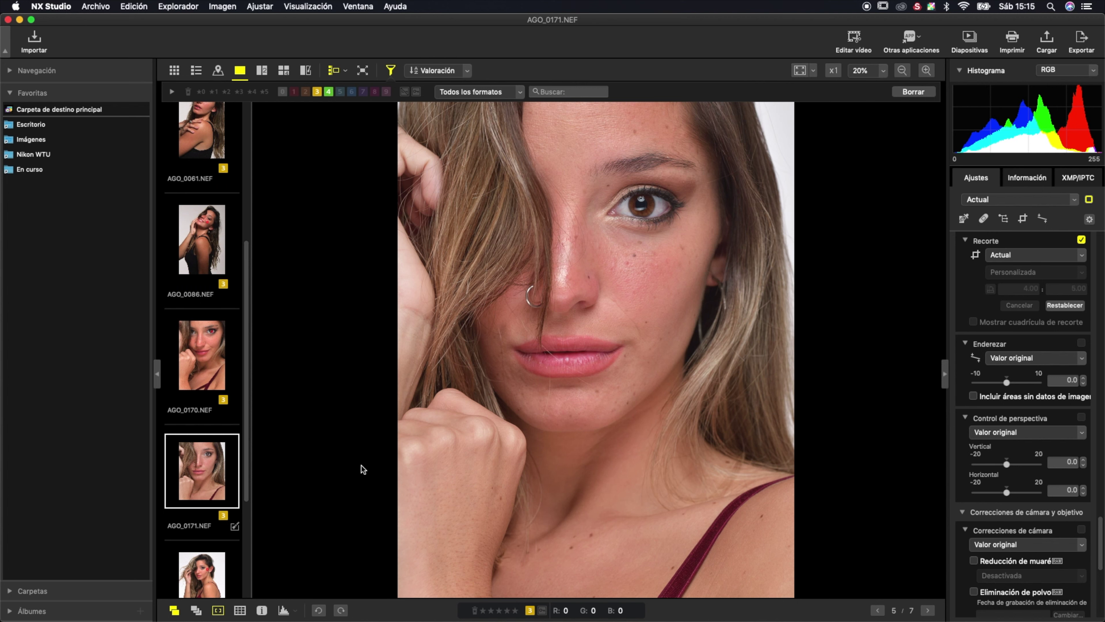
- Show AGO_0061 and review its Active D-Lighting Normal and saturation -5 settings
mouse_move(202, 297)
left_click(201, 130)
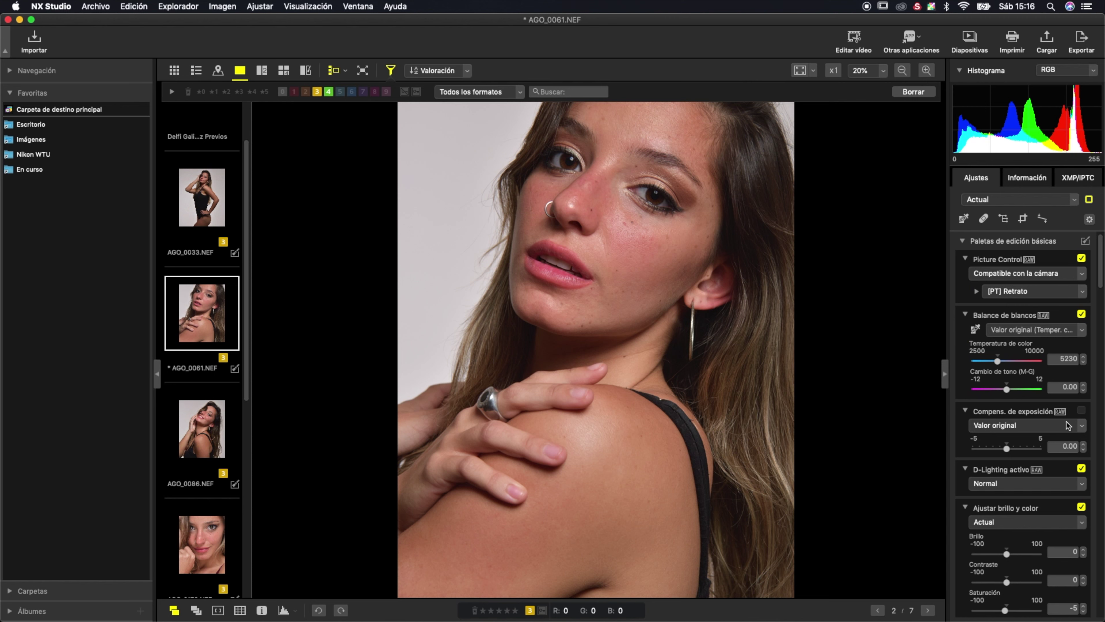
scroll(1068, 425, "down", 5)
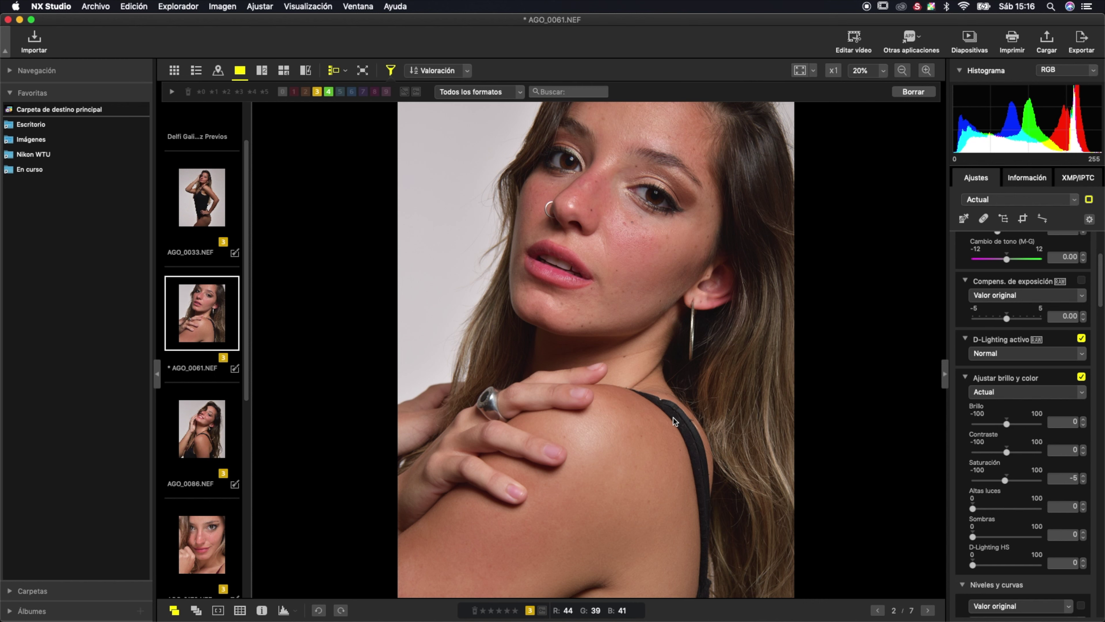
scroll(188, 359, "up", 2)
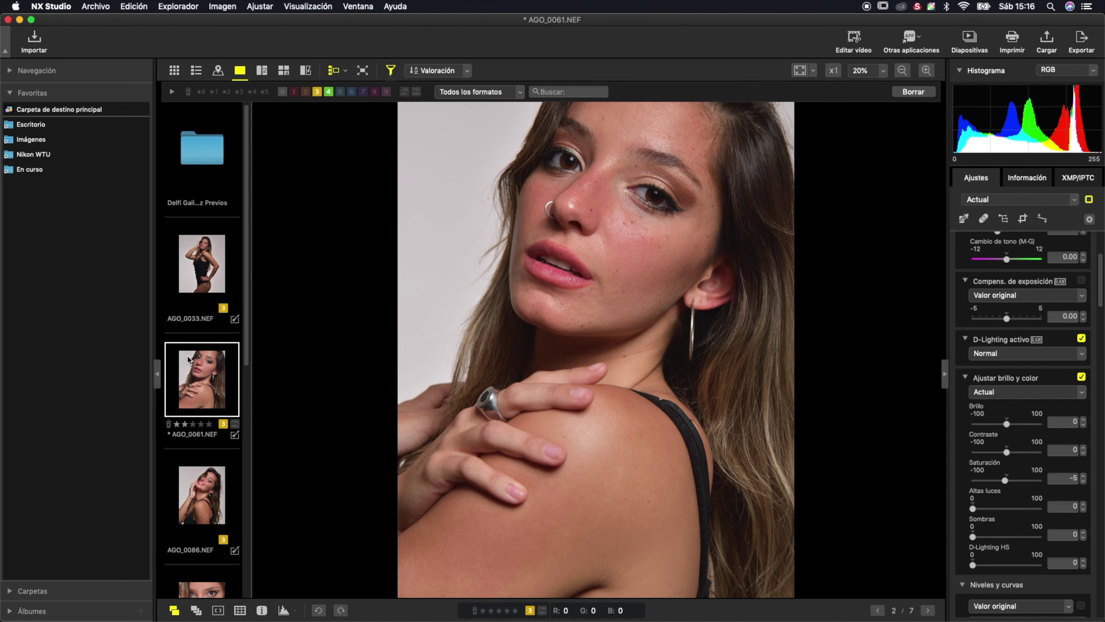
- Select the seven NEFs, AGO_0033 through AGO_0182, and bring up their export settings
left_click(205, 288)
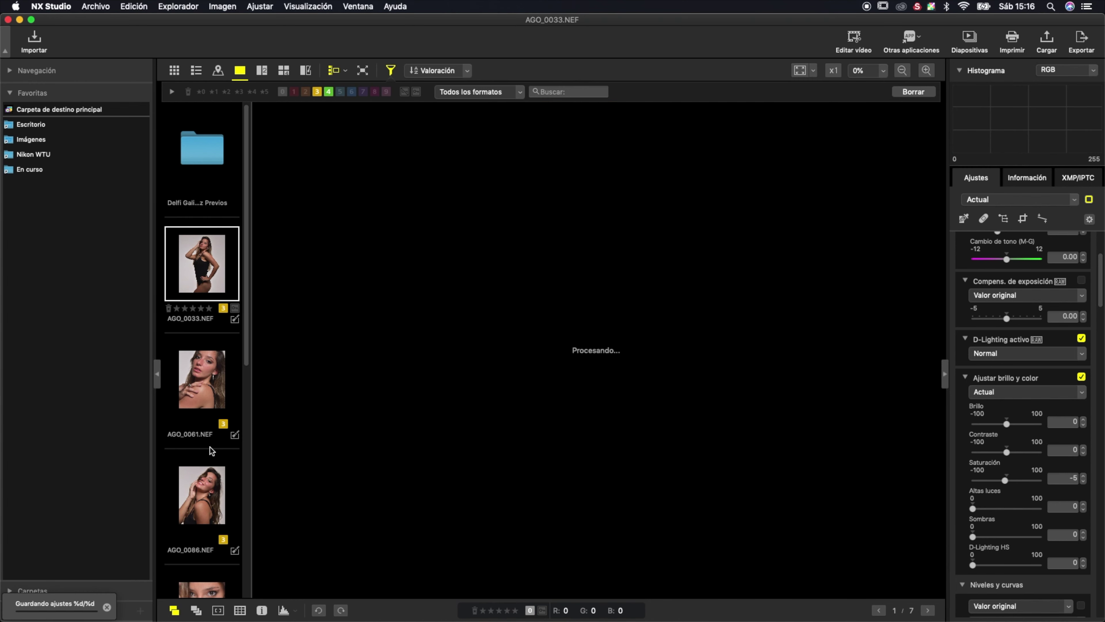
scroll(209, 461, "down", 3)
scroll(208, 478, "down", 3)
scroll(208, 491, "down", 3)
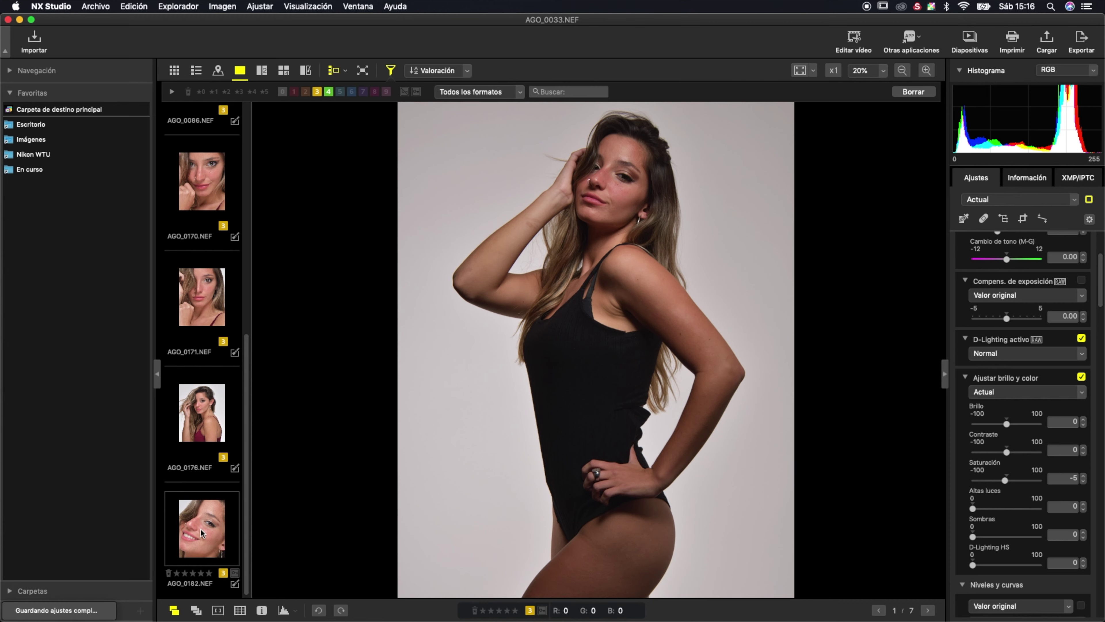
left_click(201, 533, "shift")
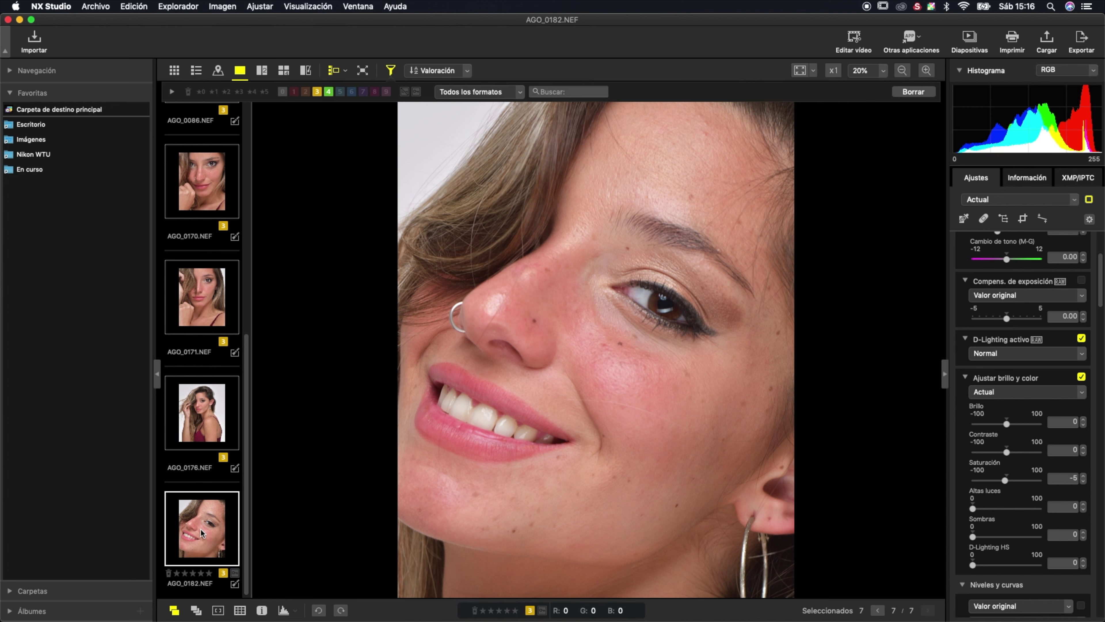
left_click(1084, 40)
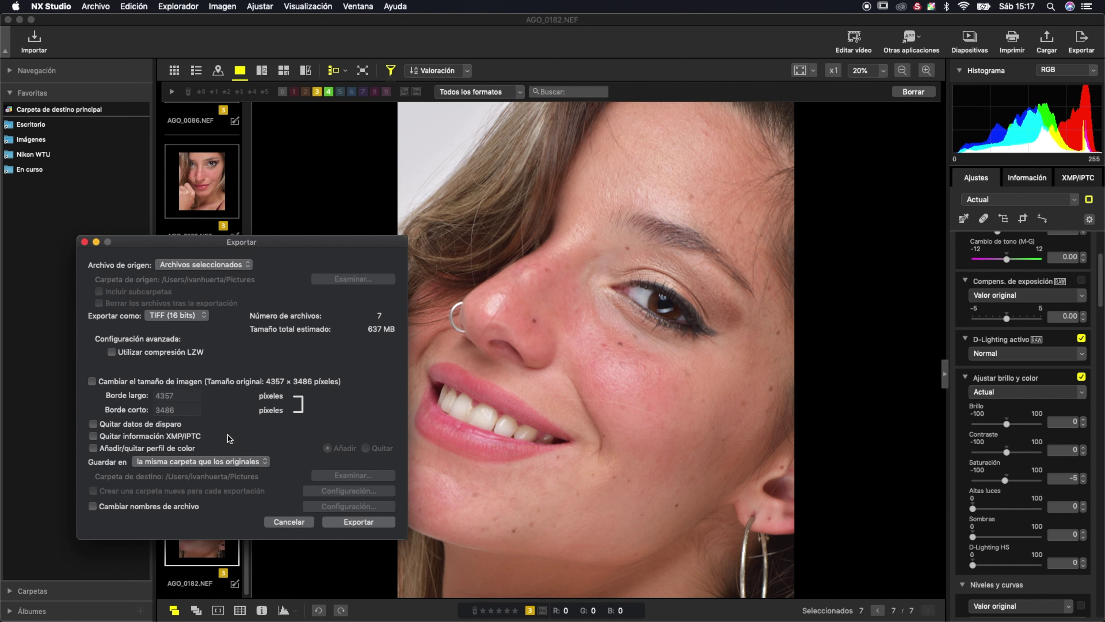
- Set Guardar en to 'la carpeta especificada' and browse for the destination folder
left_click(237, 461)
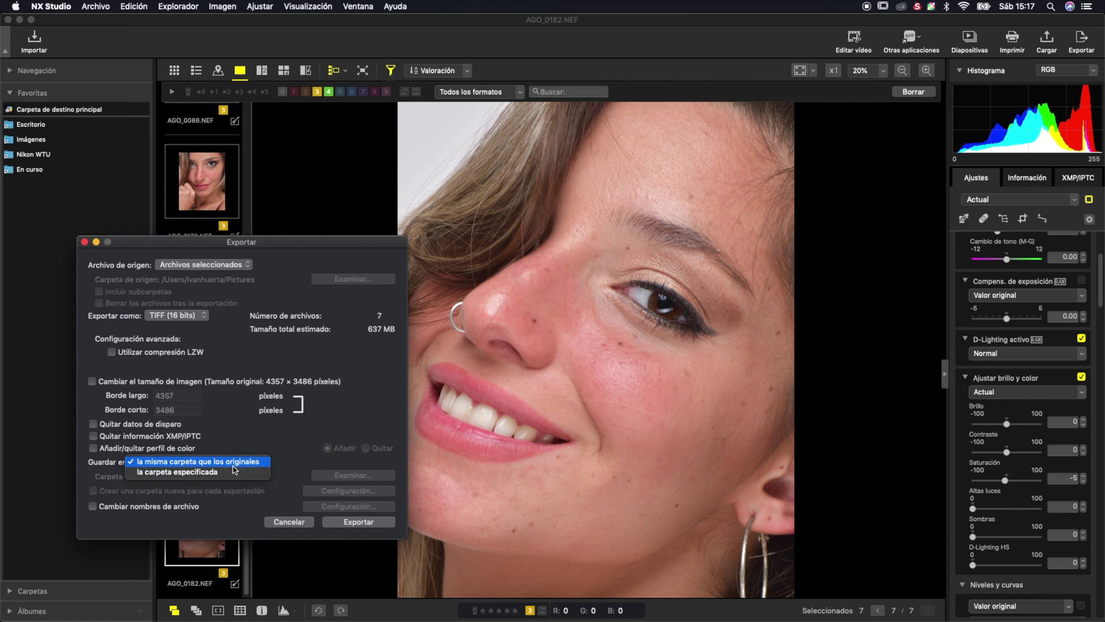
left_click(233, 469)
left_click(353, 475)
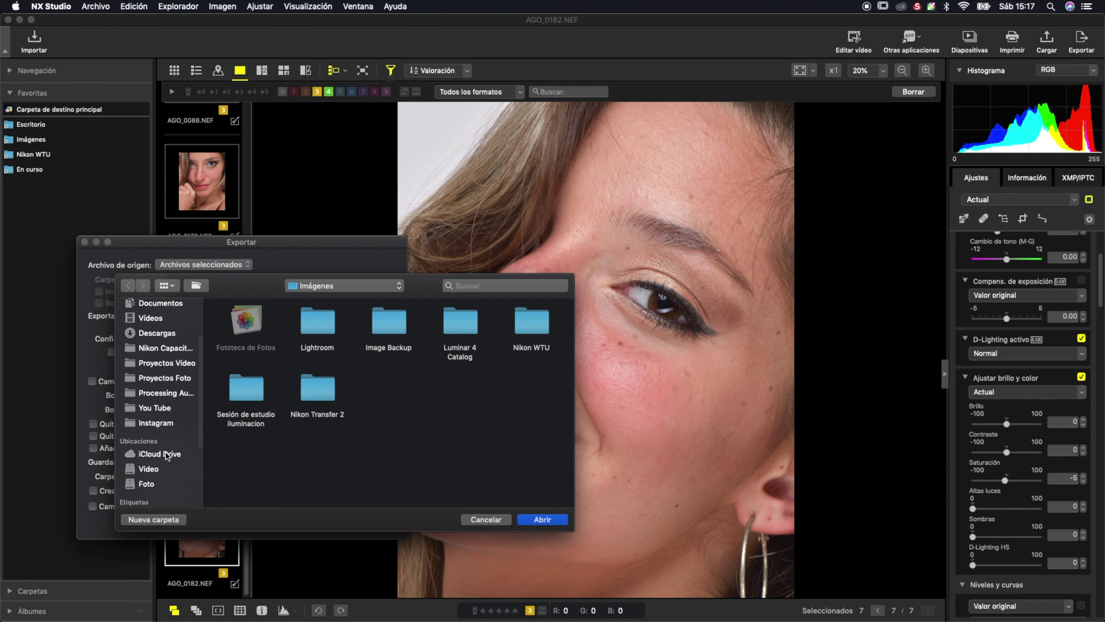
- Create a Tiff folder in Proyectos Foto/En curso/Retrato/Delfina as export destination; toggle colour profile option
left_click(176, 378)
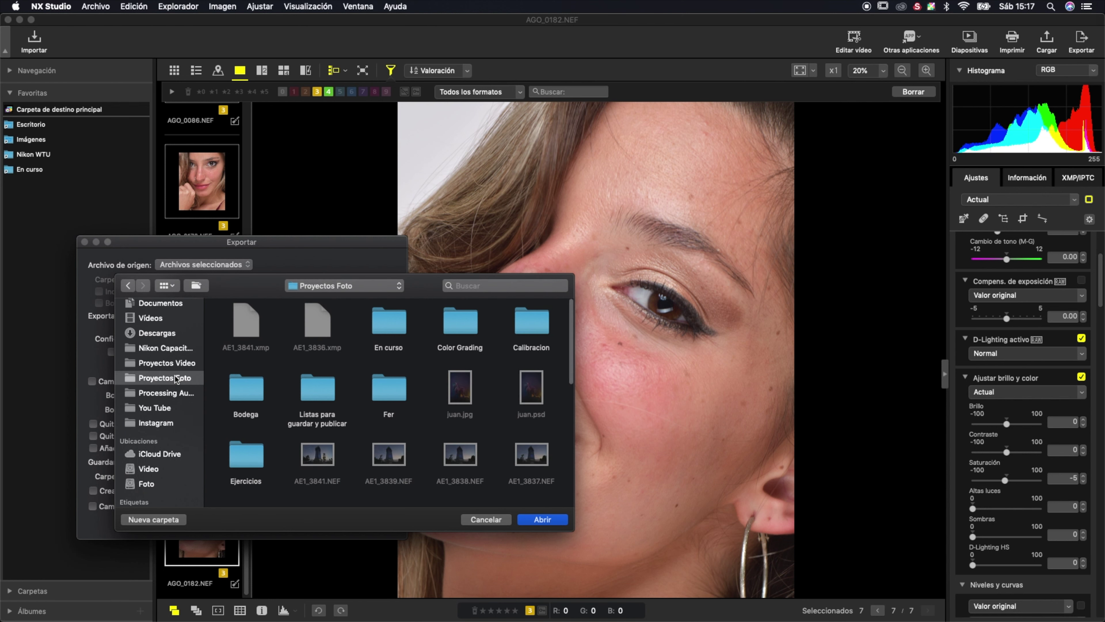
double_click(395, 318)
double_click(246, 335)
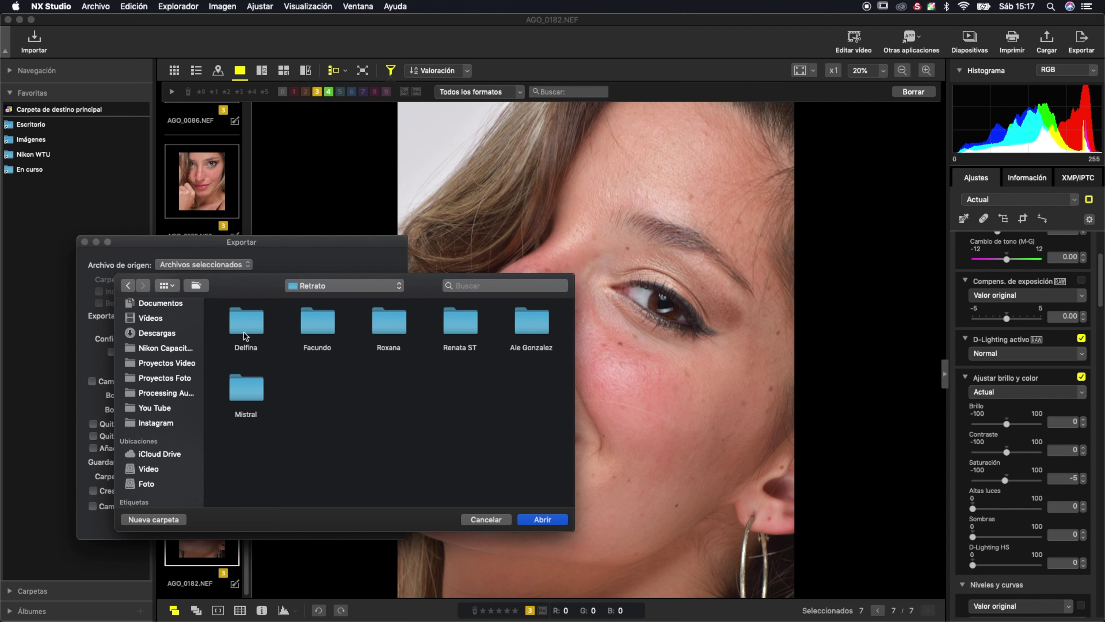
double_click(245, 334)
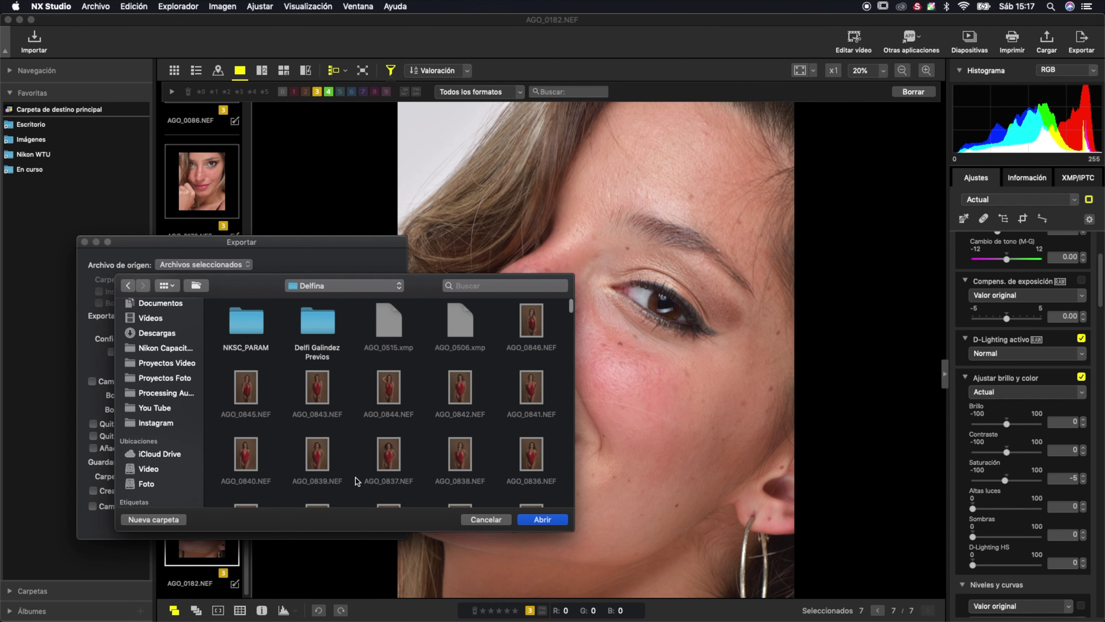
left_click(148, 521)
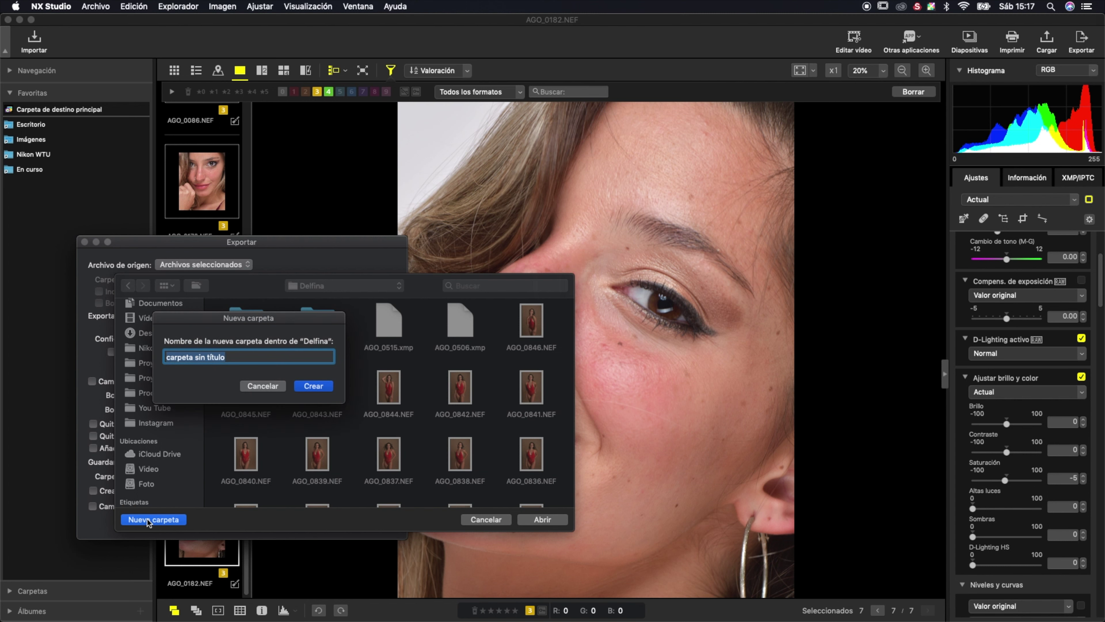
type("Tiff")
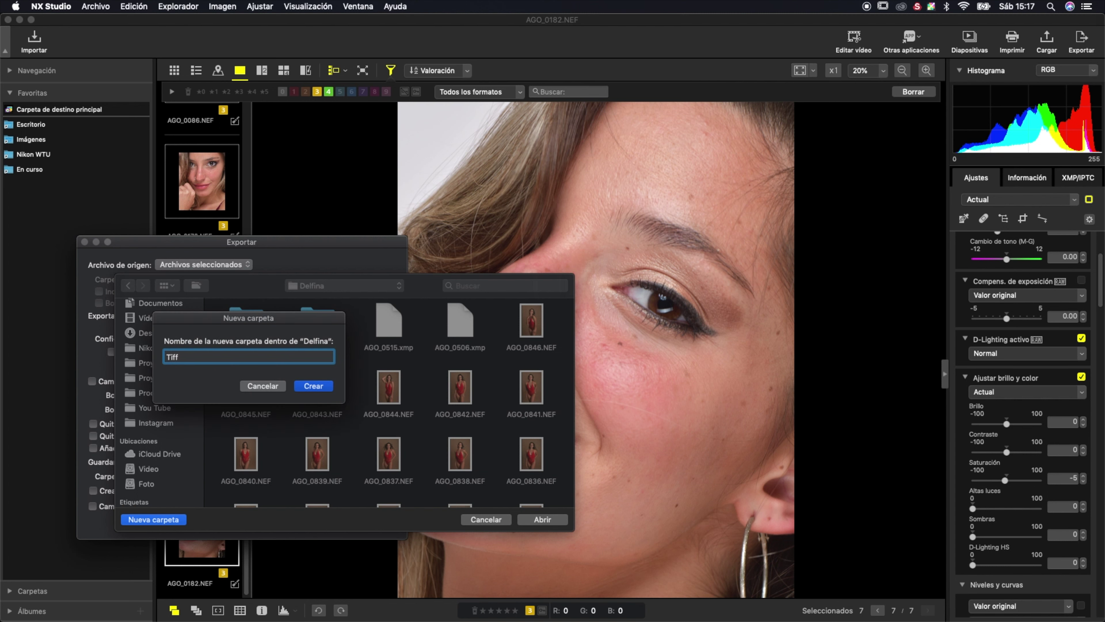
left_click(317, 386)
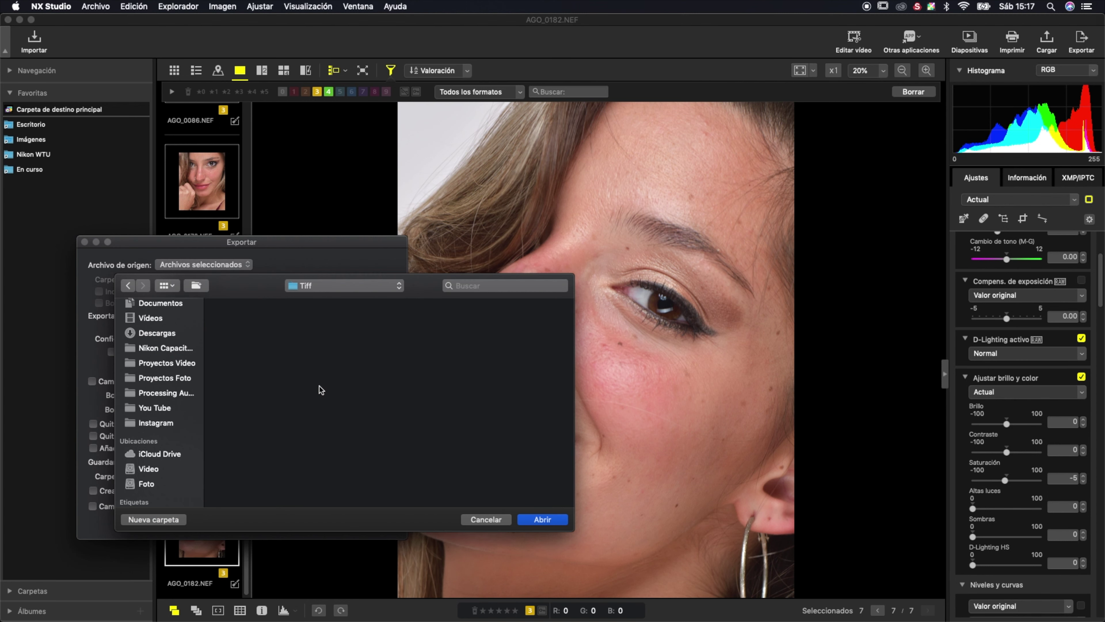
left_click(542, 519)
left_click(184, 450)
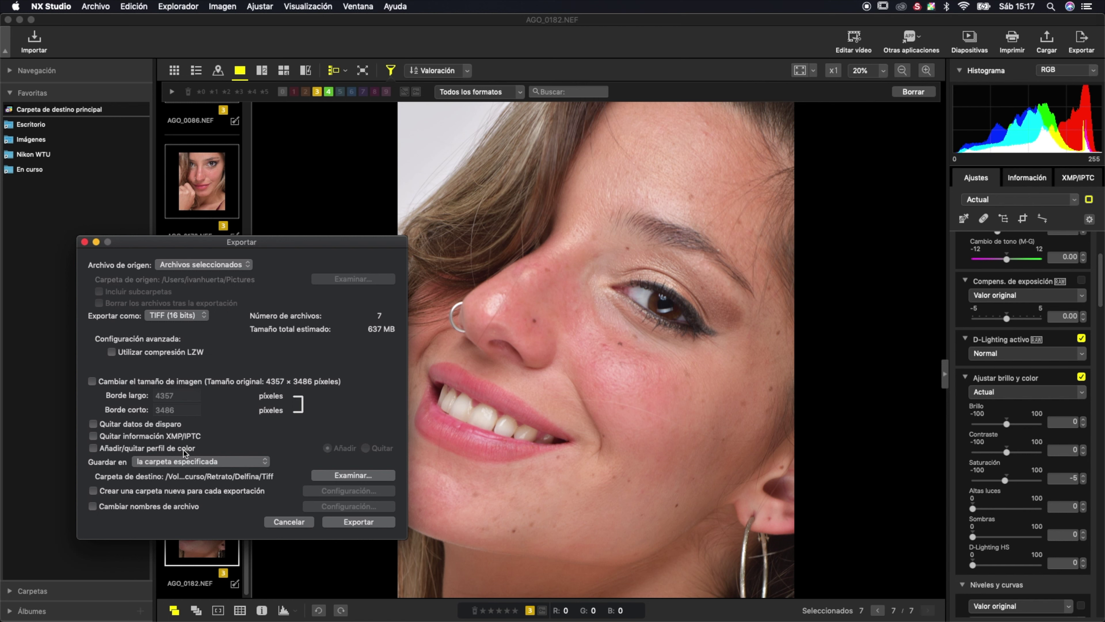
- With 'Añadir/quitar perfil de color' off, export the seven photos as 16-bit TIFF into Tiff
left_click(184, 451)
left_click(375, 523)
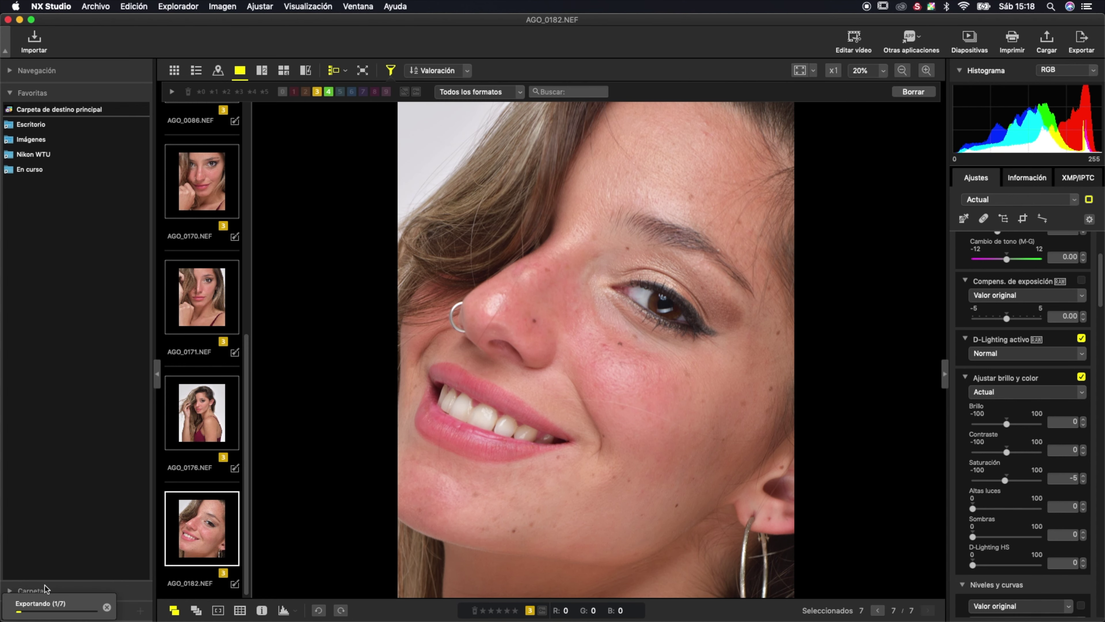
mouse_move(54, 604)
left_mouse_down()
mouse_move(223, 535)
mouse_move(751, 45)
mouse_move(676, 222)
mouse_move(633, 220)
left_mouse_up()
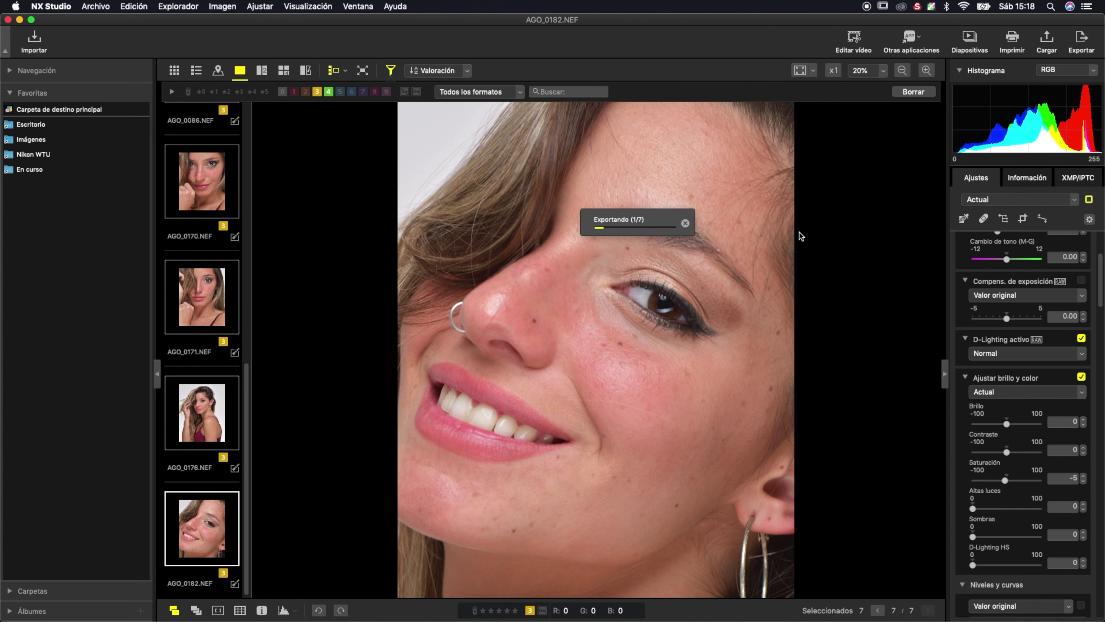
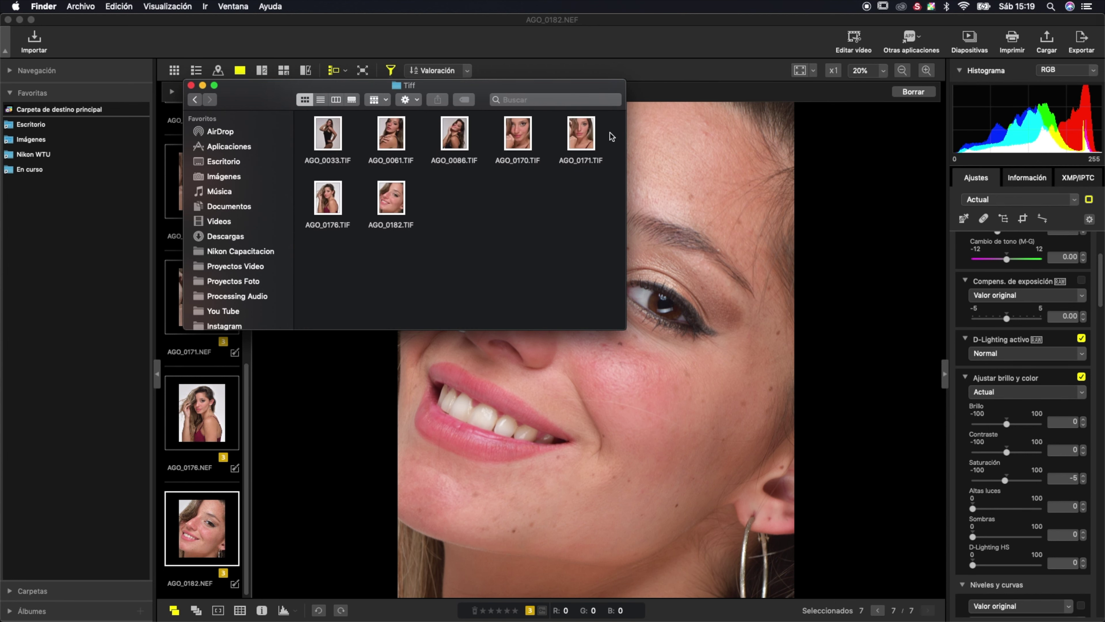
- Select AGO_0171.TIF in the Tiff folder and open it with Adobe Photoshop 2020
left_click_drag(613, 137, 305, 231)
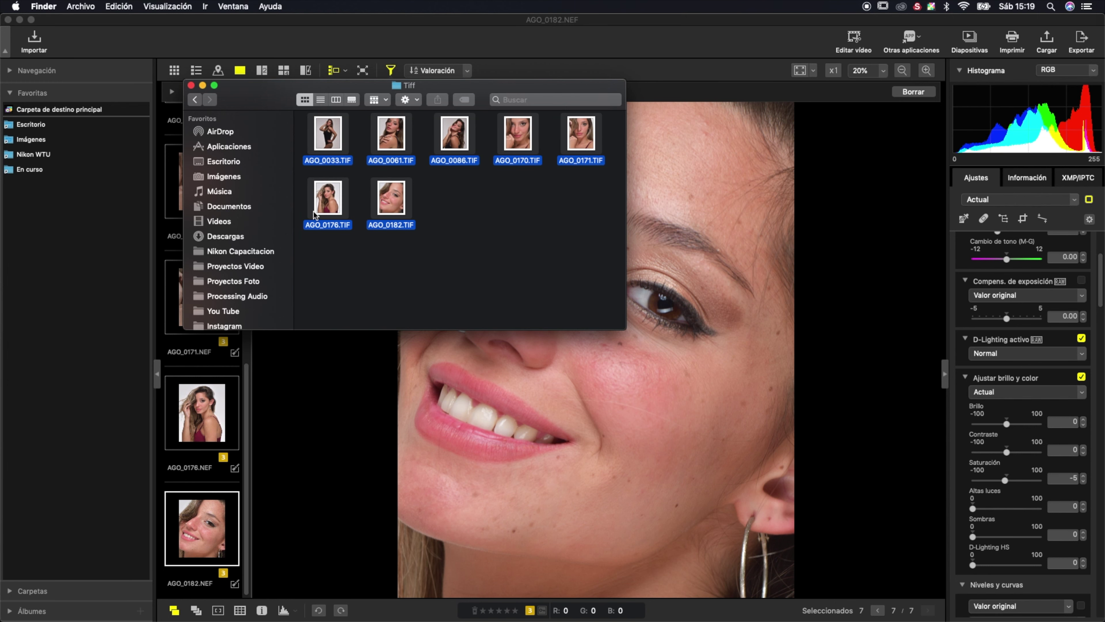
left_click(545, 249)
left_click(583, 148)
right_click(583, 148)
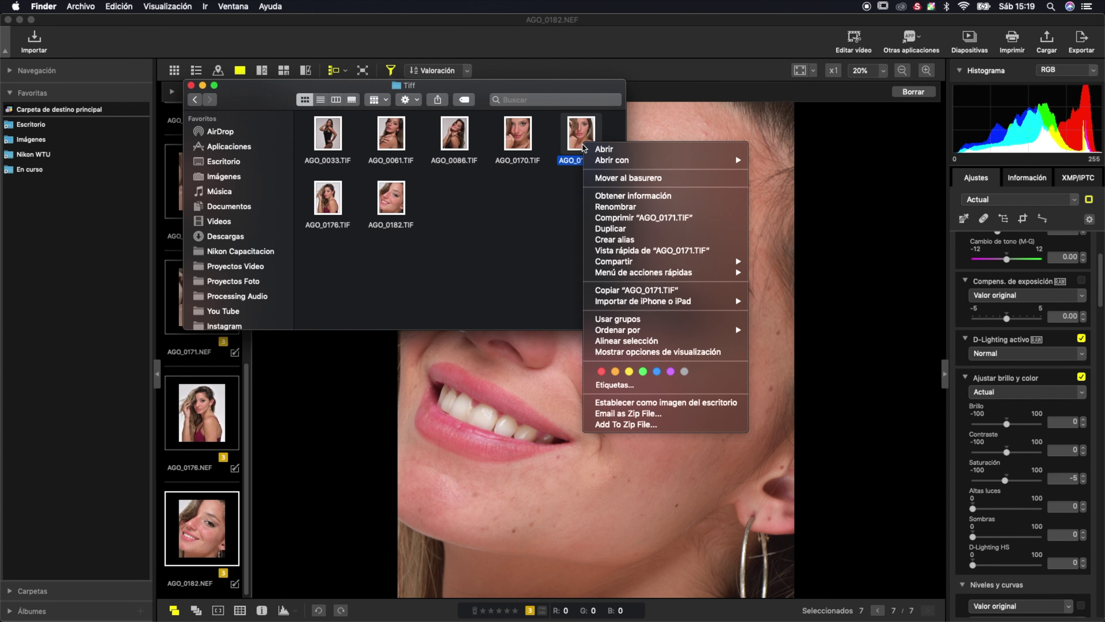
mouse_move(639, 160)
left_click(836, 180)
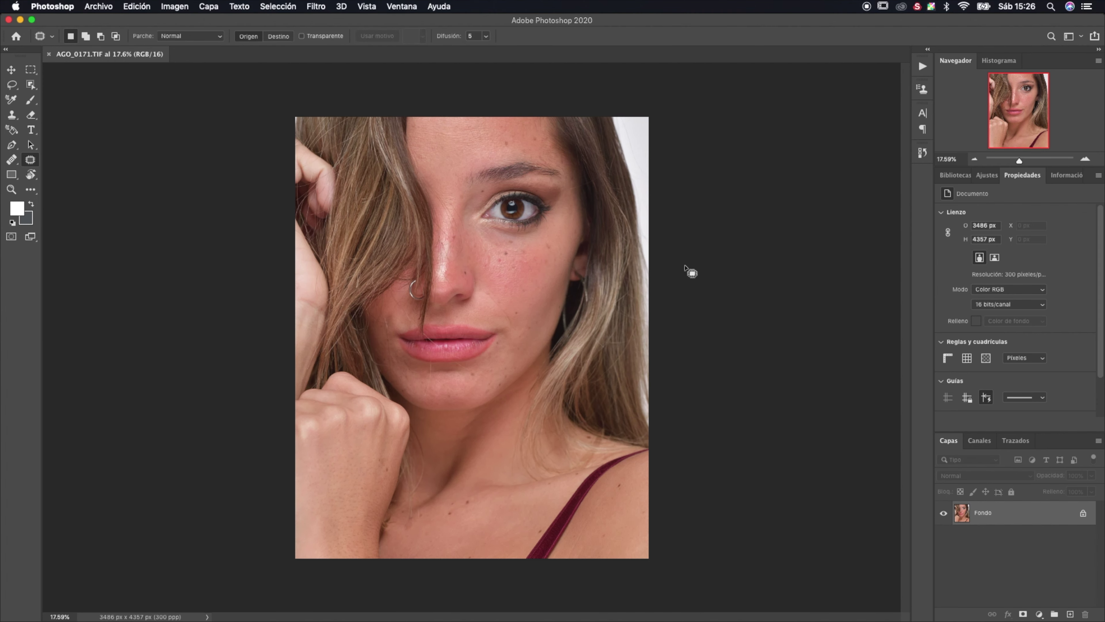
- Zoom in and patch a small forehead blemish onto clean skin with the Patch tool, then deselect
scroll(686, 270, "up", 3)
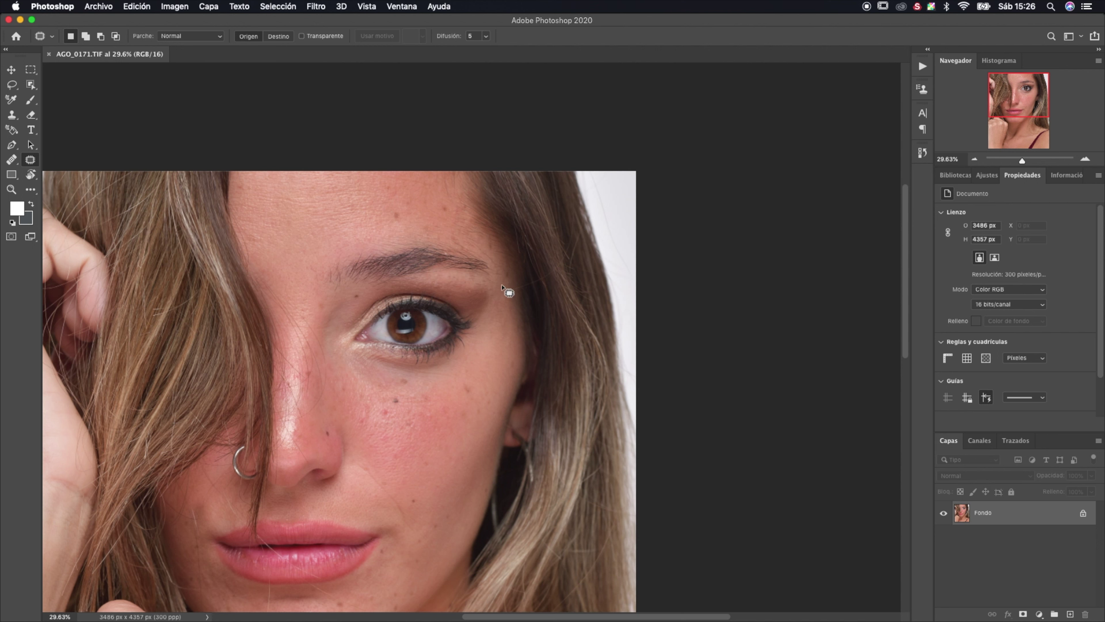
left_click_drag(317, 234, 317, 234)
left_click(316, 234)
scroll(522, 244, "left", 5)
scroll(522, 244, "down", 10)
scroll(527, 247, "up", 10)
scroll(526, 247, "right", 2)
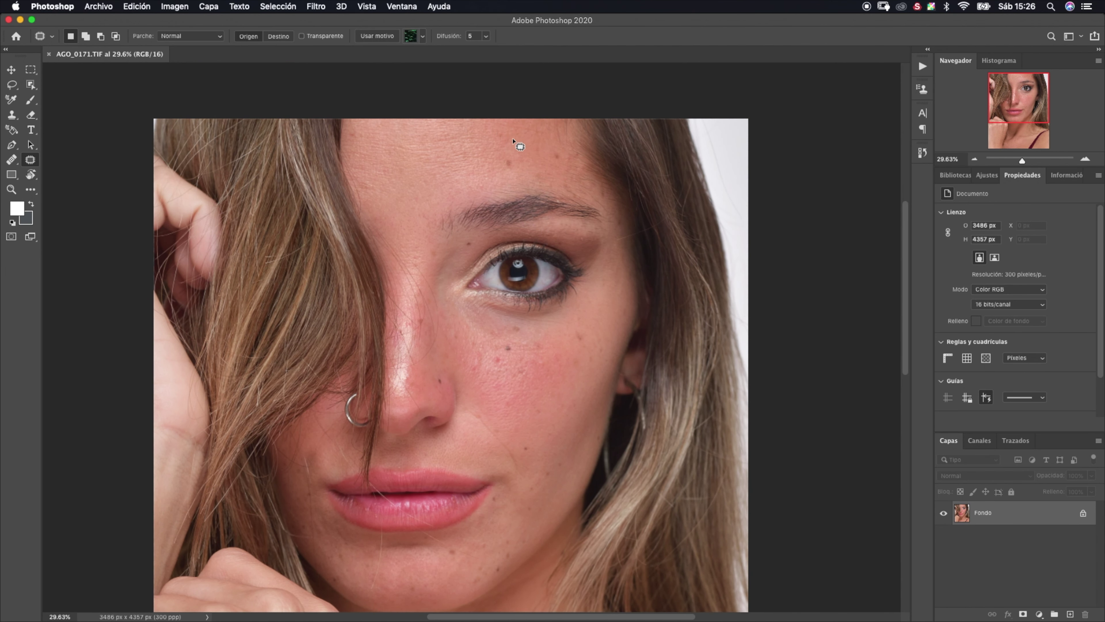
left_click_drag(497, 133, 507, 143)
left_click_drag(507, 143, 508, 150)
key("ctrl+d")
- Duplicate the photo to Capa 1 and patch the blemish beside the lips
key("ctrl+j")
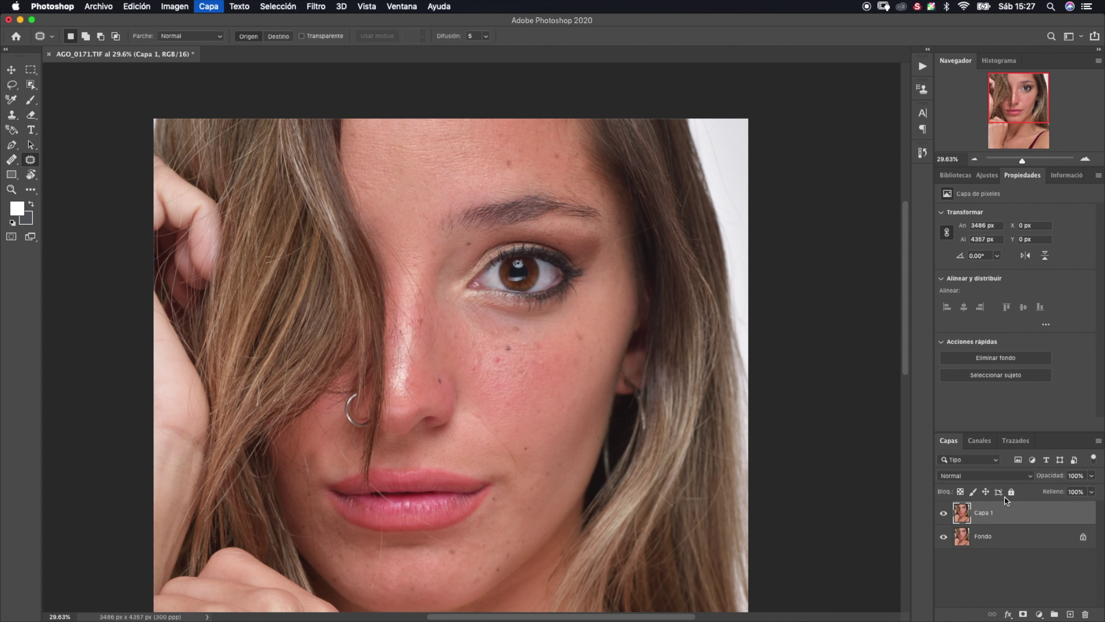
left_click_drag(499, 127, 504, 140)
left_click(524, 148)
scroll(538, 165, "down", 5)
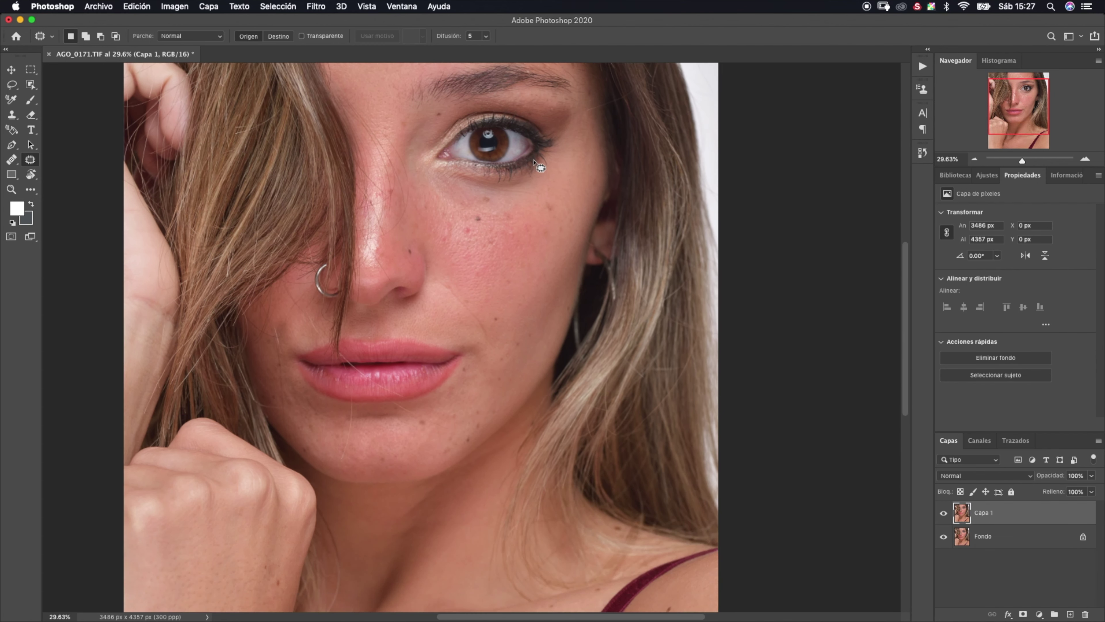
scroll(507, 205, "down", 3)
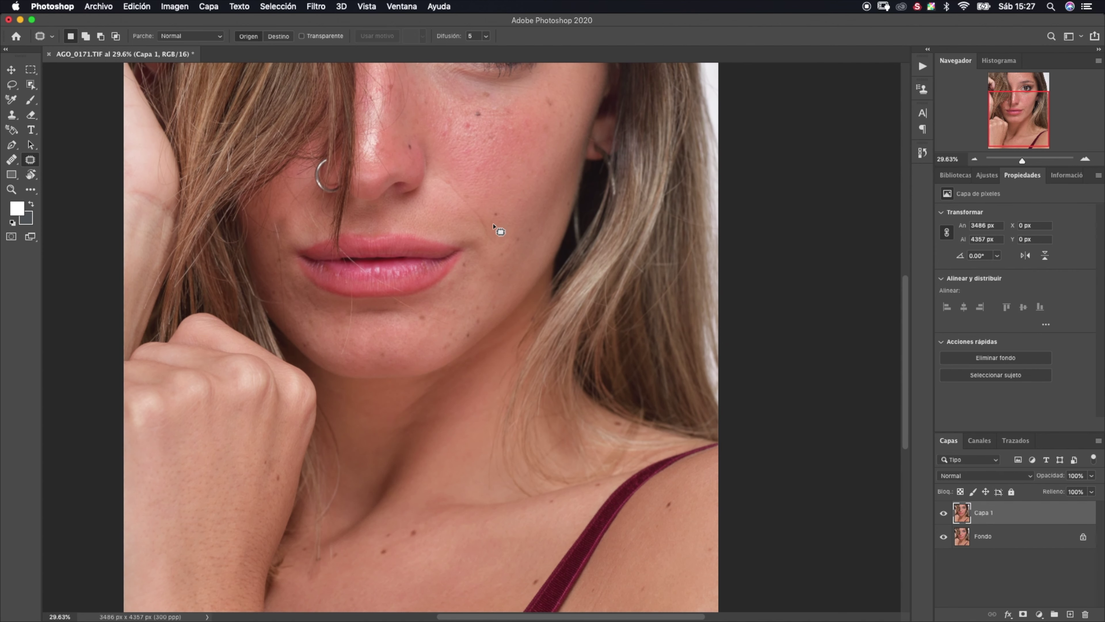
left_click_drag(499, 218, 508, 218)
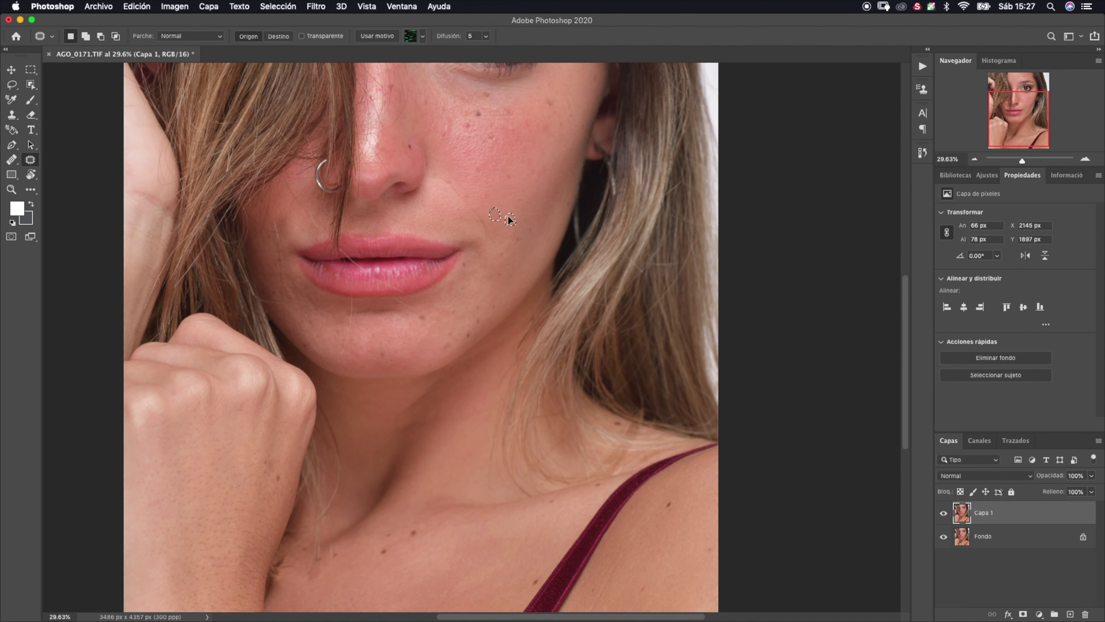
left_click_drag(491, 235, 475, 213)
mouse_move(475, 214)
left_mouse_down()
mouse_move(494, 217)
mouse_move(501, 194)
mouse_move(476, 210)
mouse_move(491, 197)
mouse_move(479, 185)
left_mouse_up()
left_click(475, 185)
- Patch another small cheek spot, deselect, and fit the whole portrait in view
left_click_drag(463, 198, 464, 200)
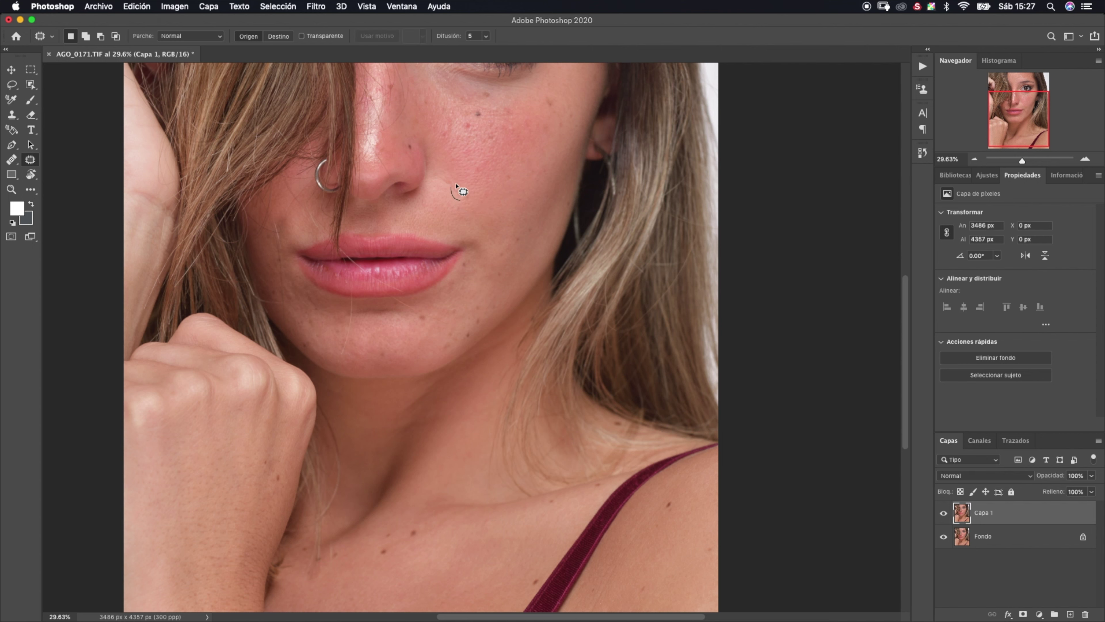
left_click_drag(452, 191, 460, 173)
left_click(453, 190)
key("super+d")
key("super+0")
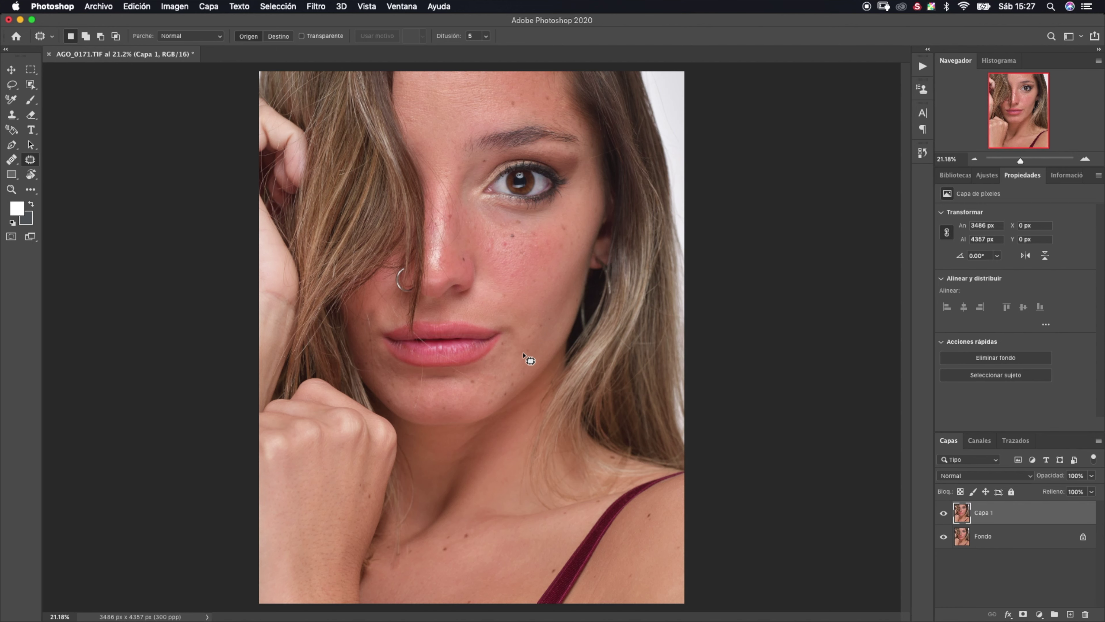
scroll(528, 337, "down", 3)
scroll(528, 337, "up", 2)
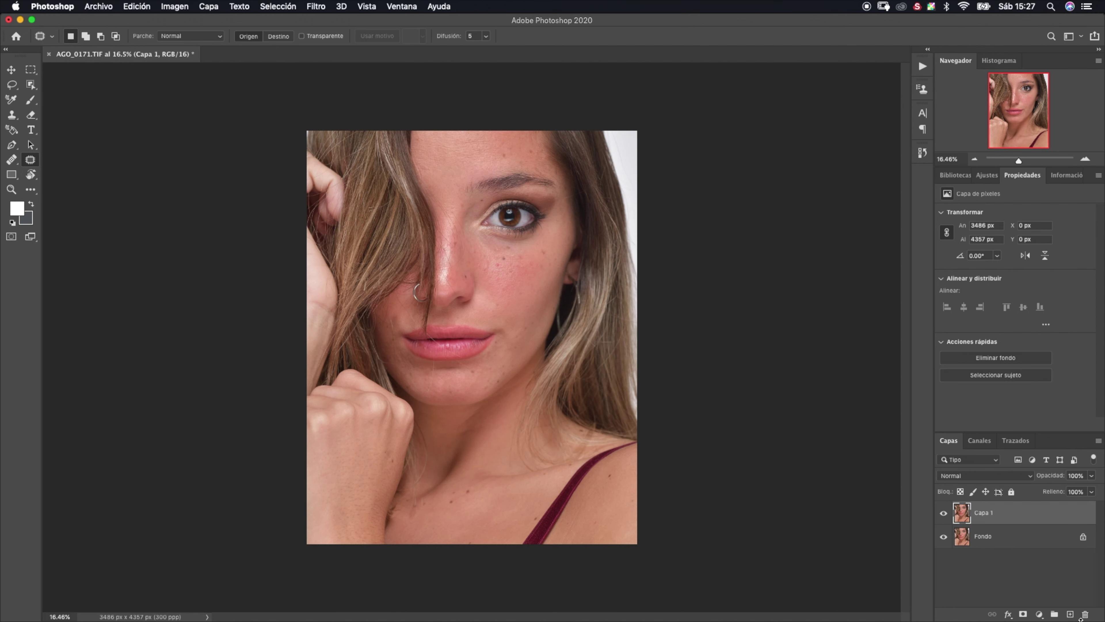
left_click(1039, 613)
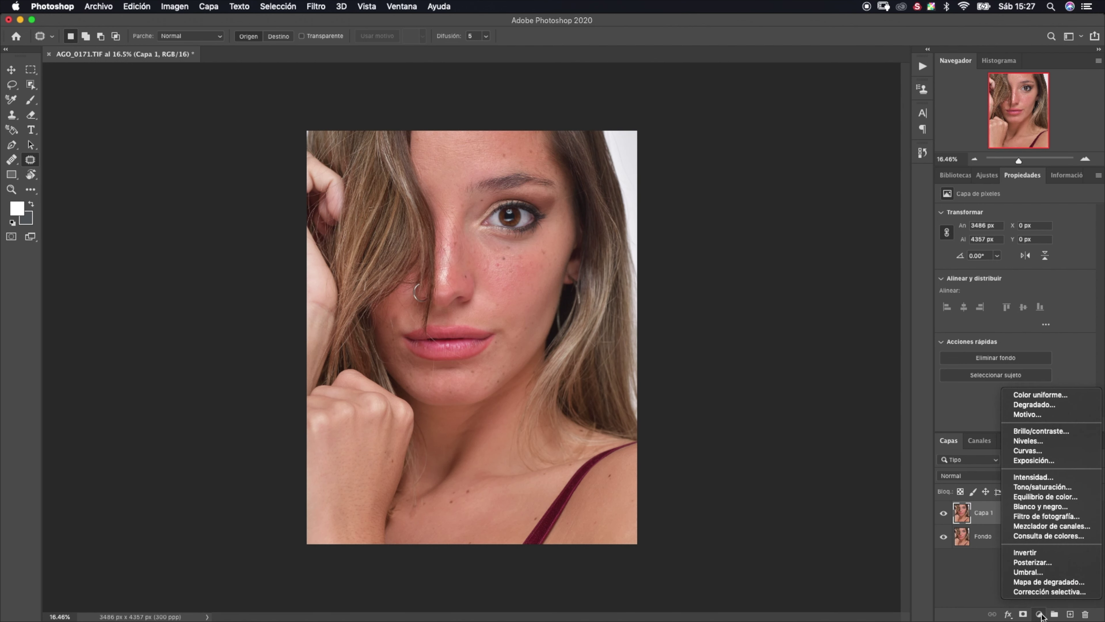
- Add a Gradient Map layer and set its left colour stop to dark navy #364863
left_click(1057, 583)
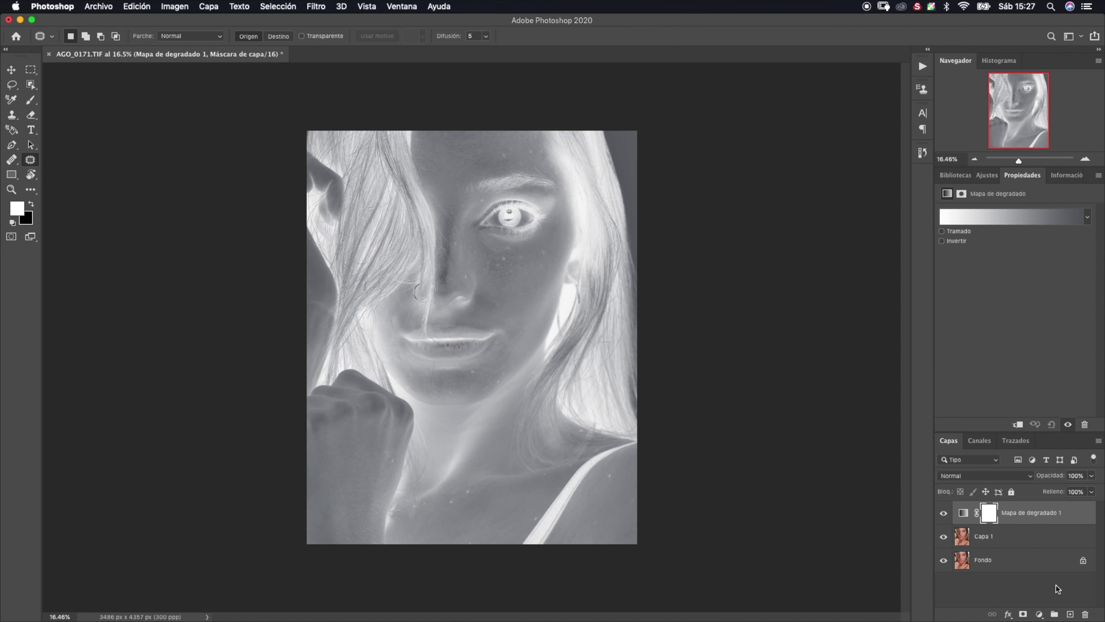
left_click(1067, 216)
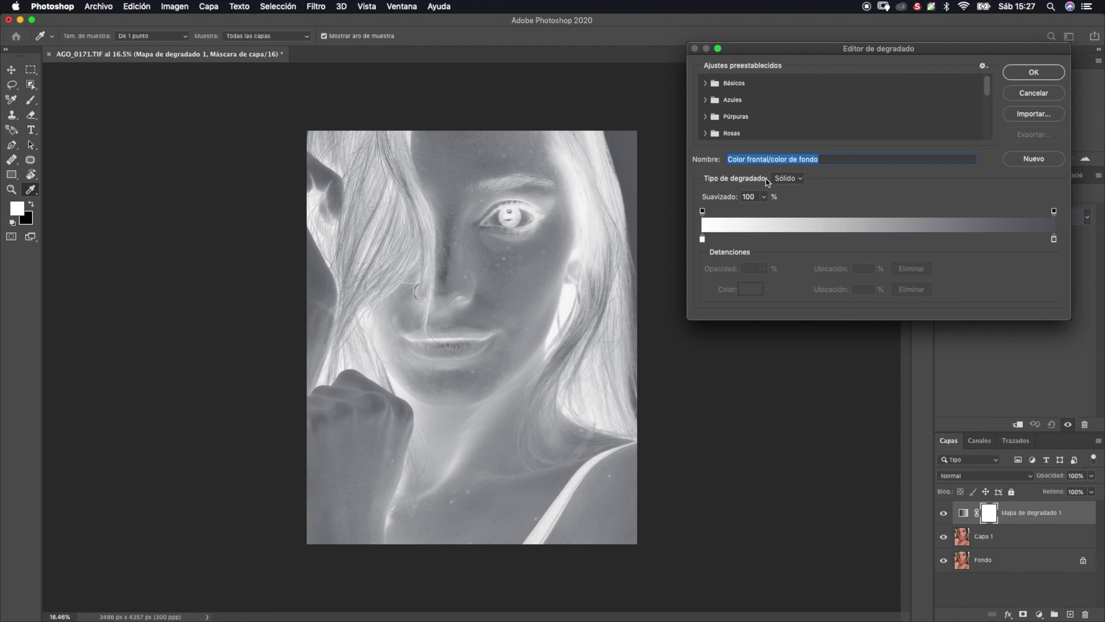
left_click_drag(1054, 239, 816, 270)
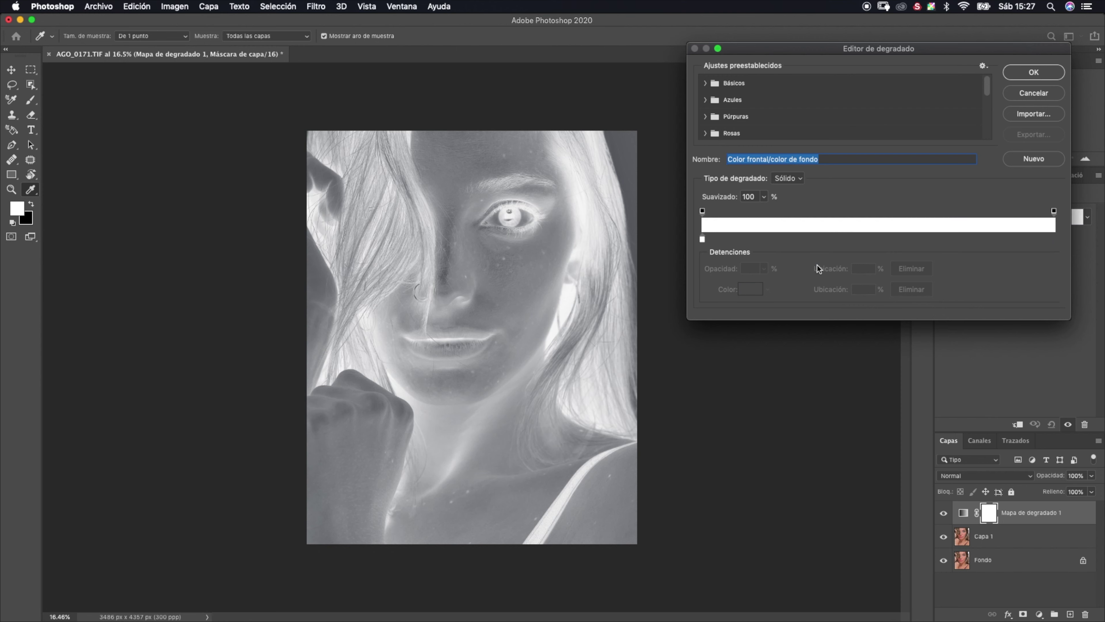
mouse_move(816, 267)
left_mouse_down()
mouse_move(729, 215)
mouse_move(712, 239)
mouse_move(1057, 235)
left_mouse_up()
left_click(704, 240)
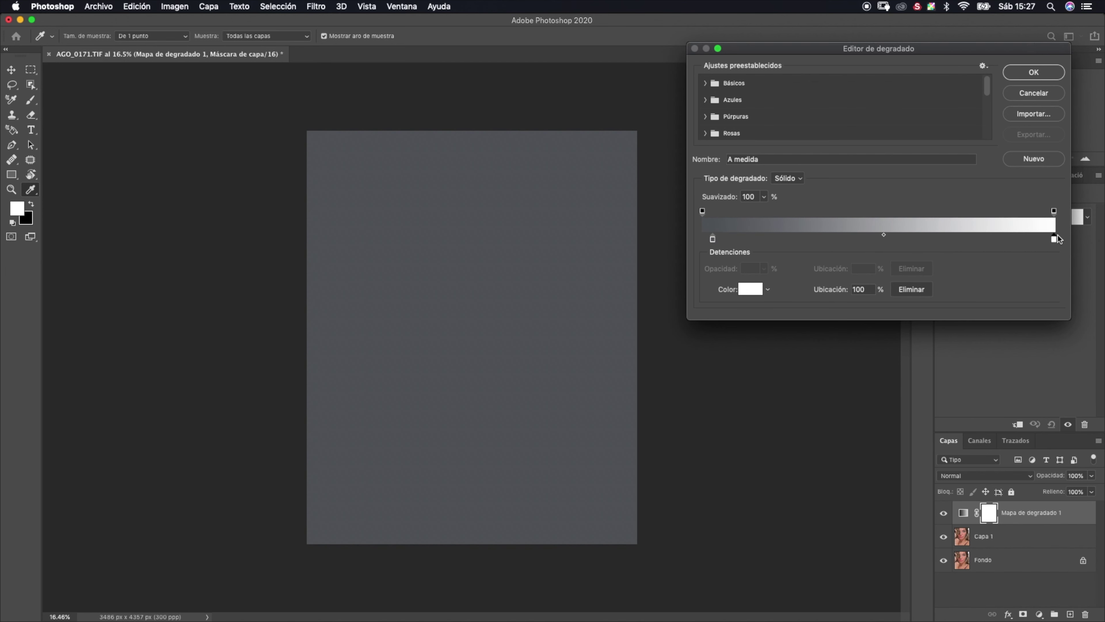
left_click(712, 239)
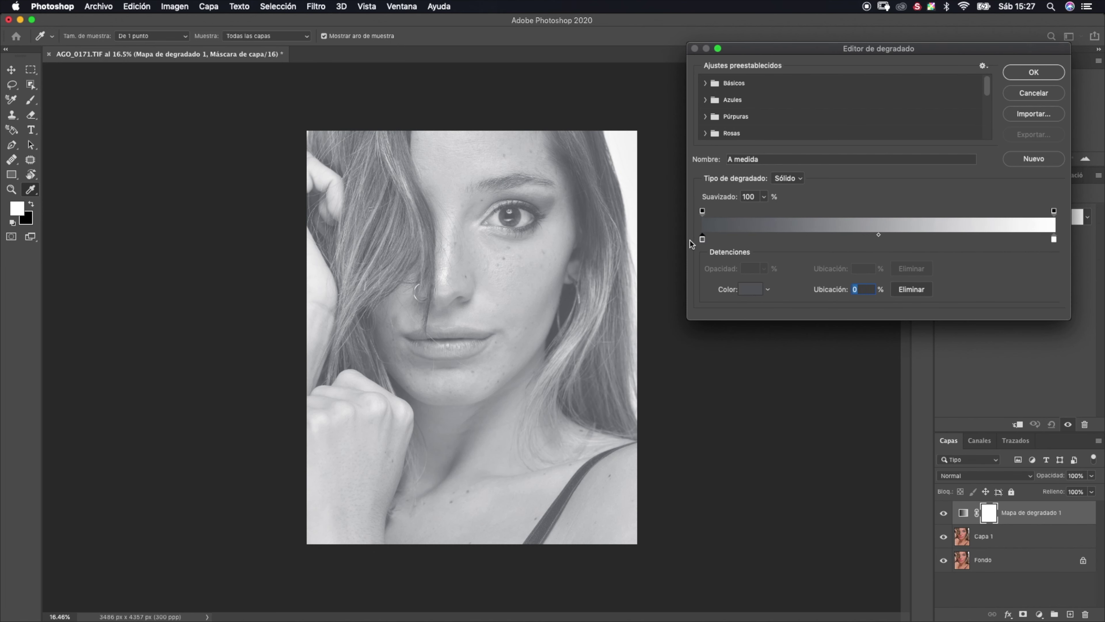
left_click(751, 292)
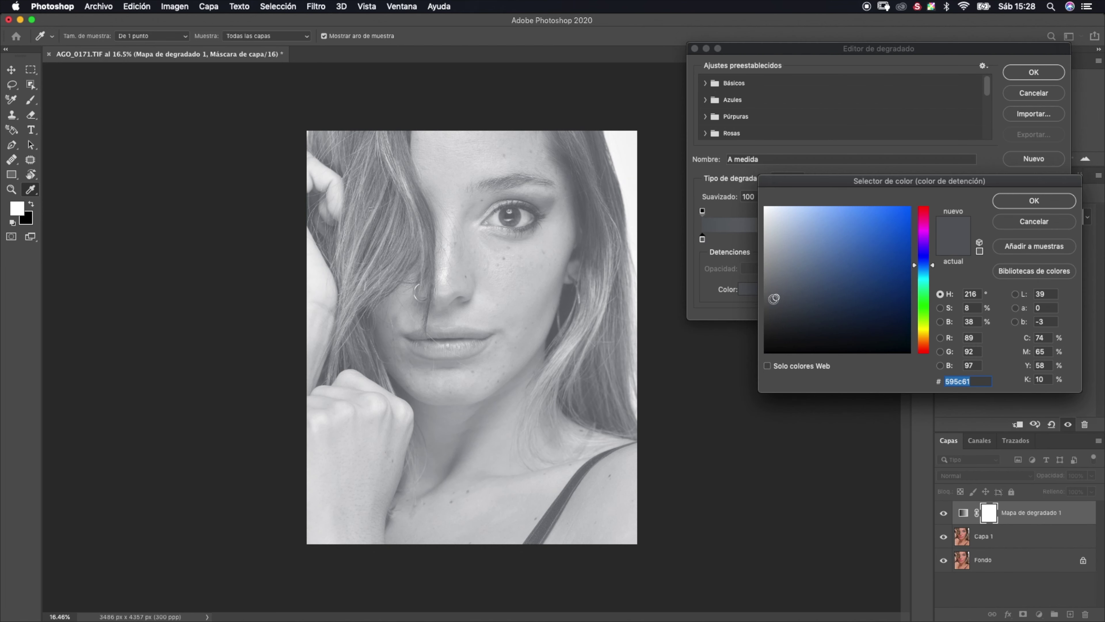
left_click_drag(791, 295, 830, 296)
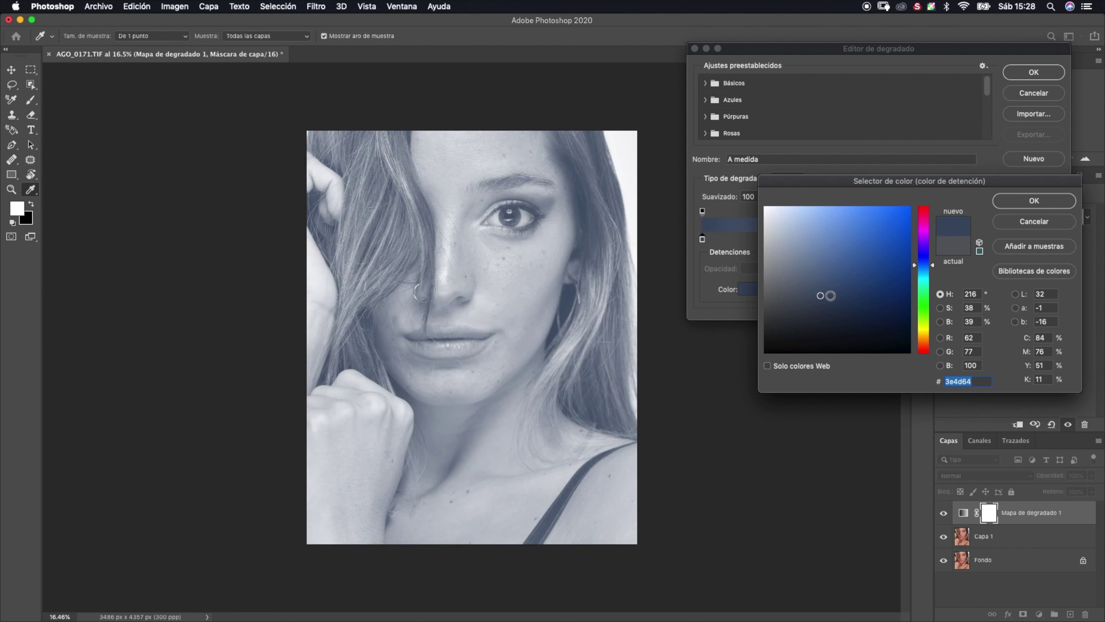
left_click(1034, 199)
- Add a middle gradient stop at 48% coloured neutral grey #808080
left_click(872, 238)
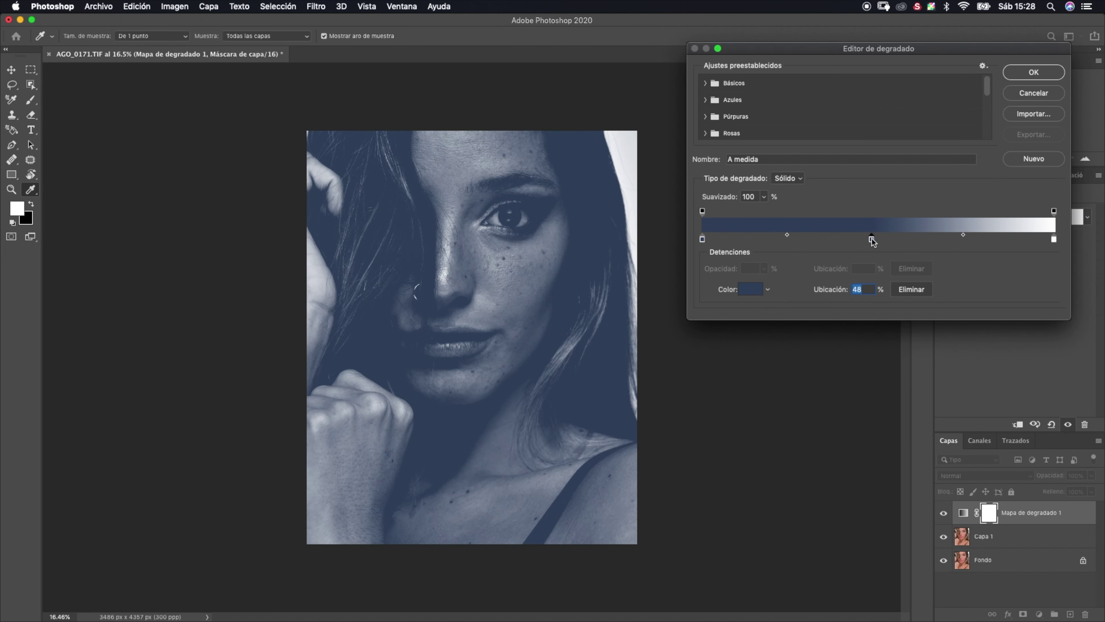
double_click(873, 241)
left_click(767, 273)
left_click_drag(767, 272, 760, 279)
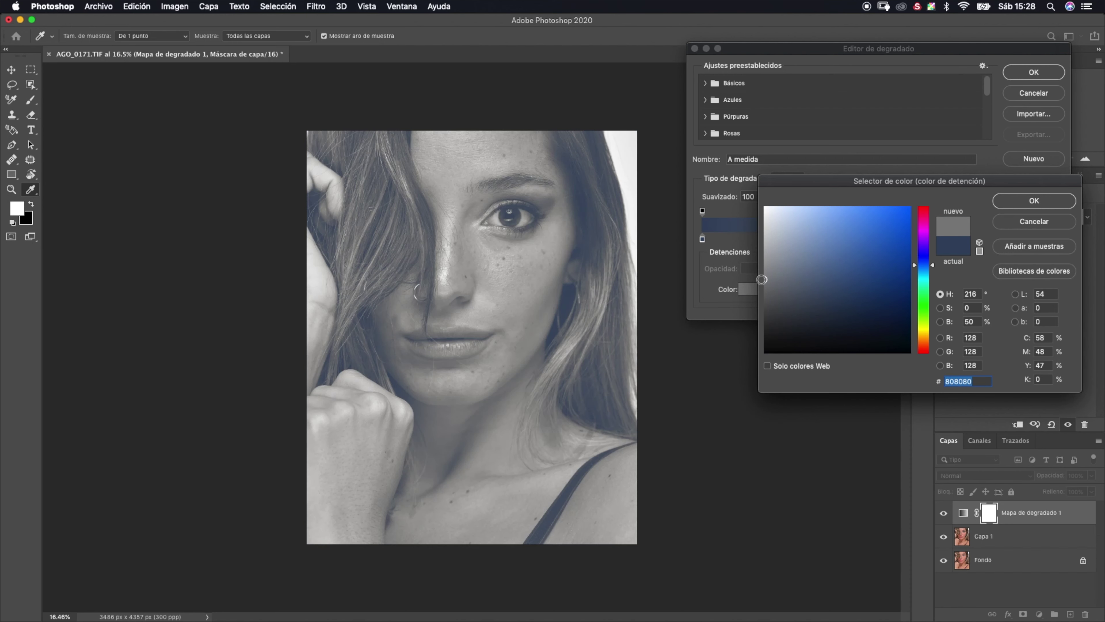
left_click(1022, 203)
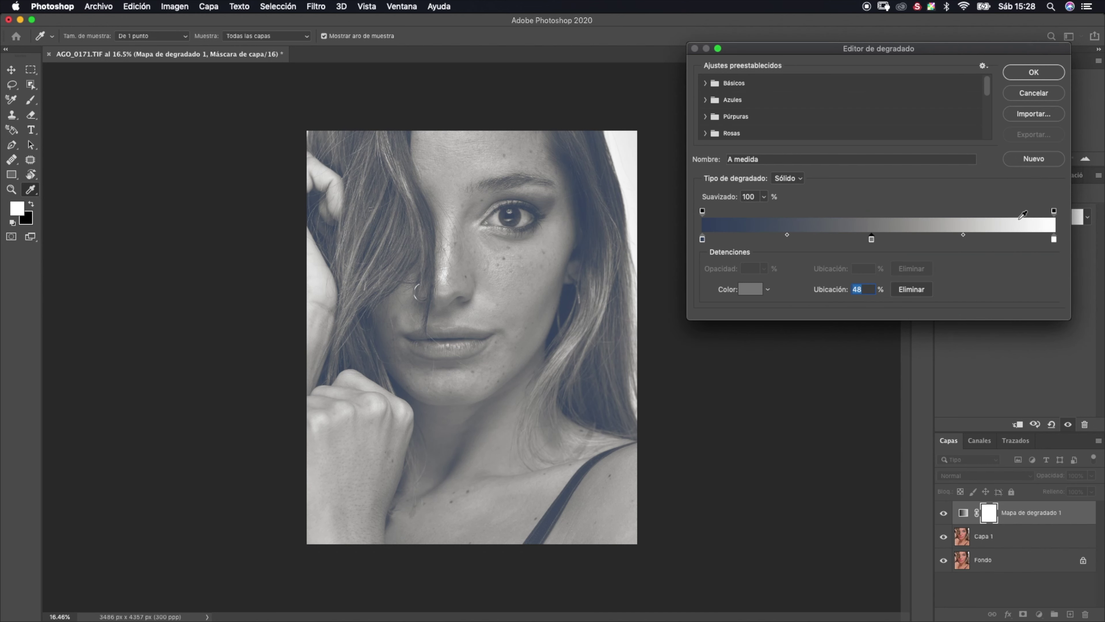
left_click(1054, 239)
- Change the gradient's right end stop from white to a soft pink
double_click(1056, 239)
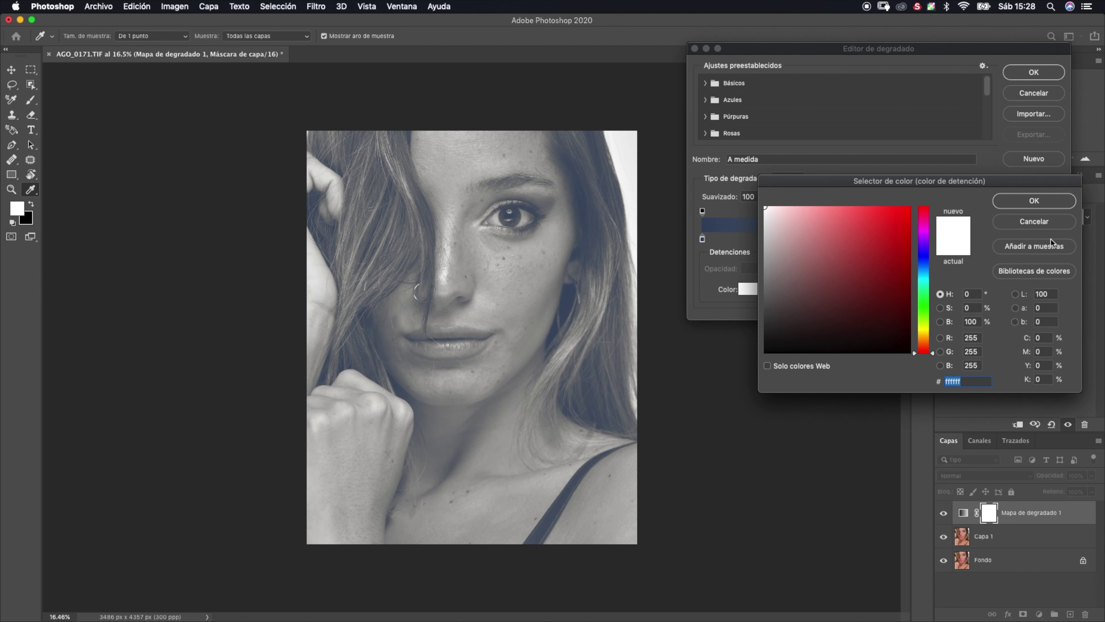
left_click(811, 259)
left_click_drag(812, 260, 787, 260)
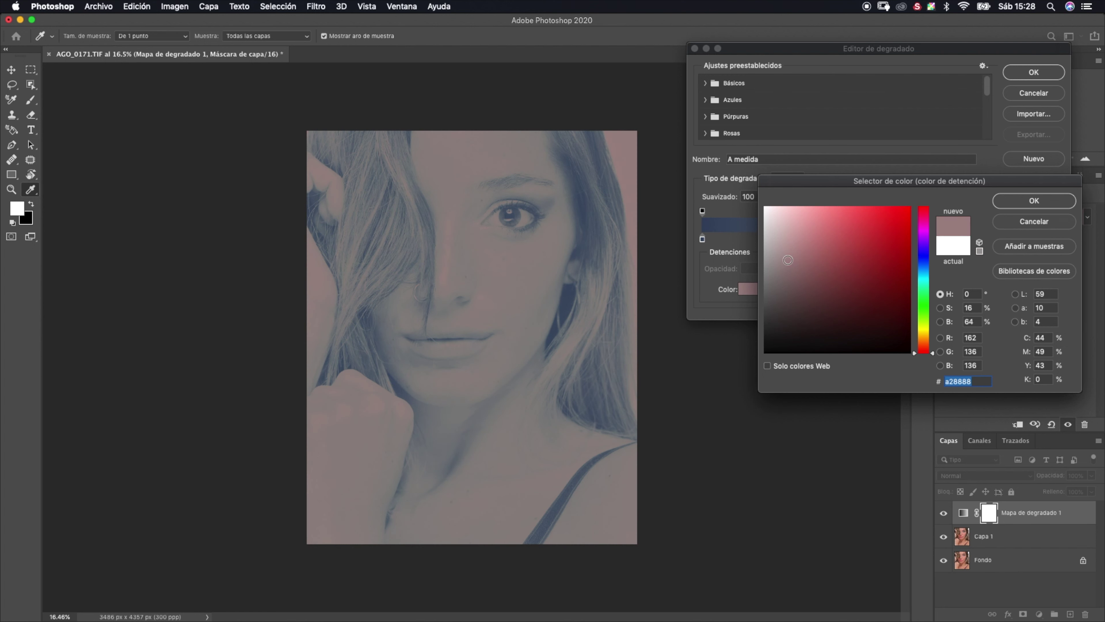
left_click(804, 234)
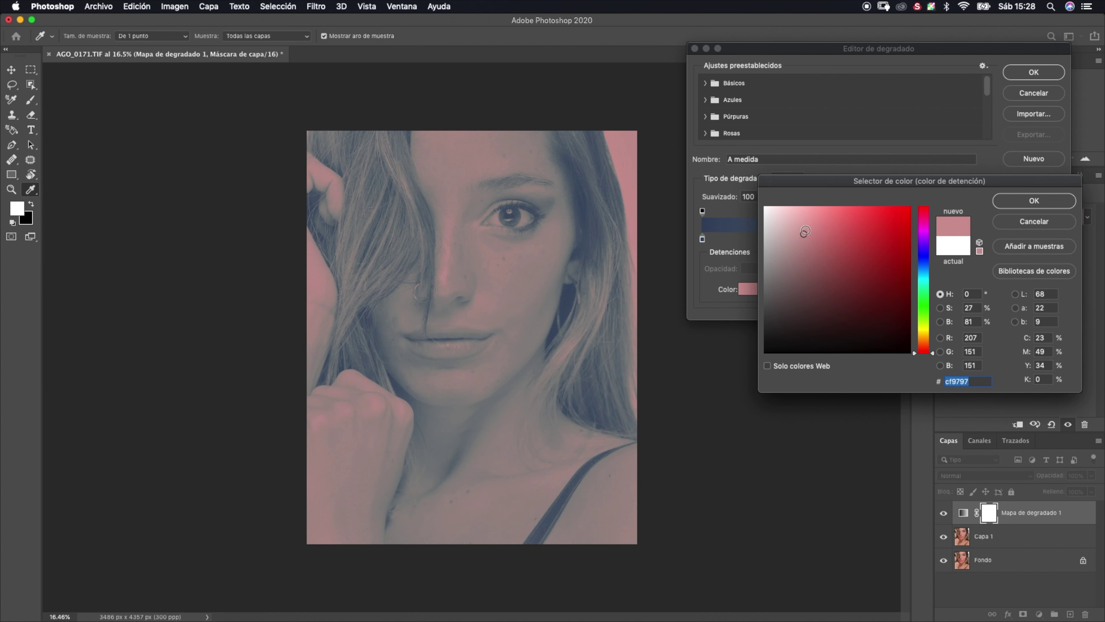
left_click(1014, 200)
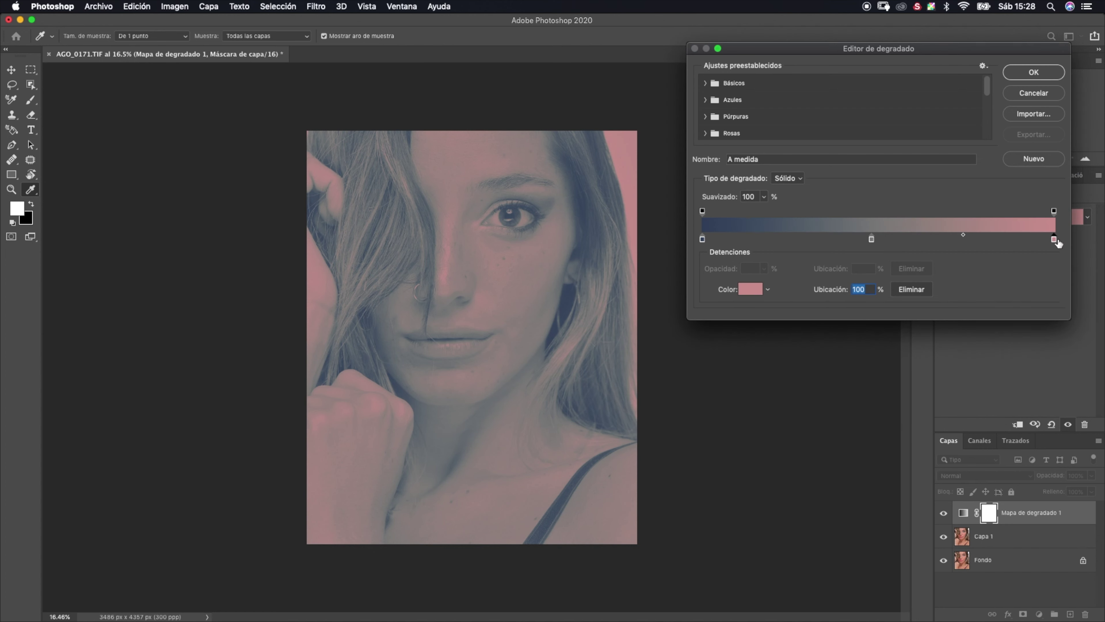
- Move the grey stop to 44% and the midpoints to 45% and 67%
left_click_drag(964, 236, 955, 236)
left_click_drag(870, 239, 853, 245)
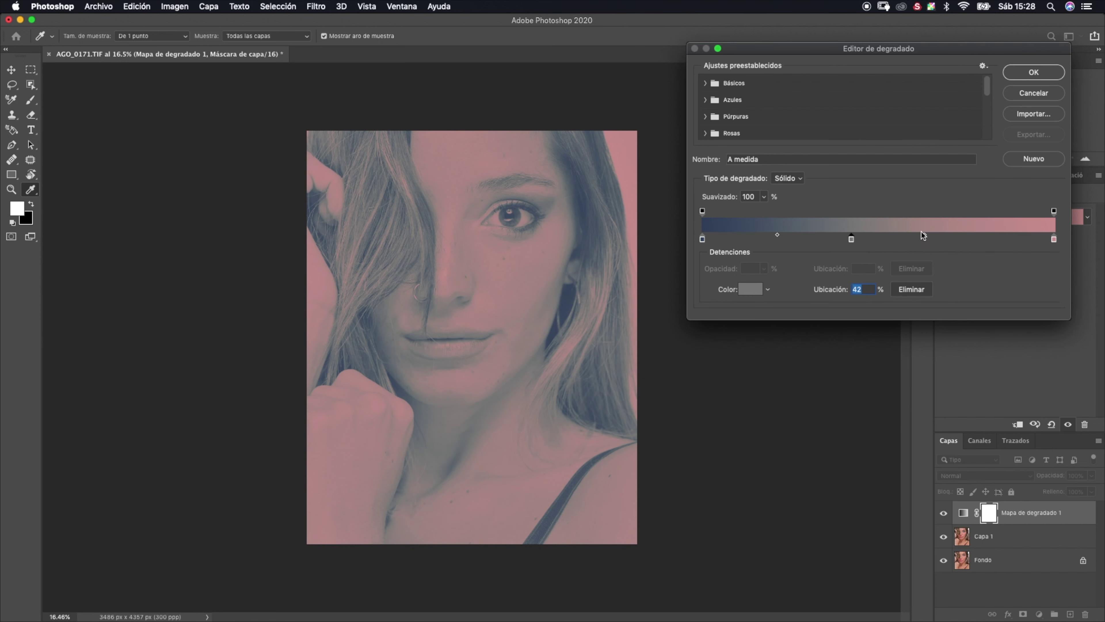
left_click_drag(925, 235, 962, 235)
left_click_drag(962, 235, 988, 235)
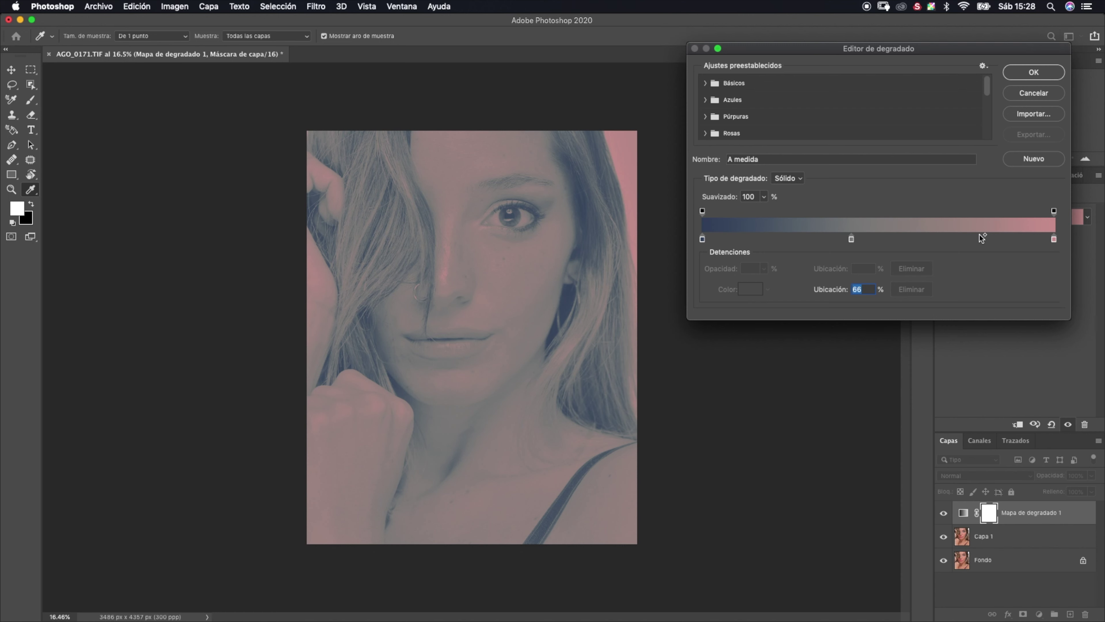
- Lighten the pink end stop to #efafaf
left_click(1053, 239)
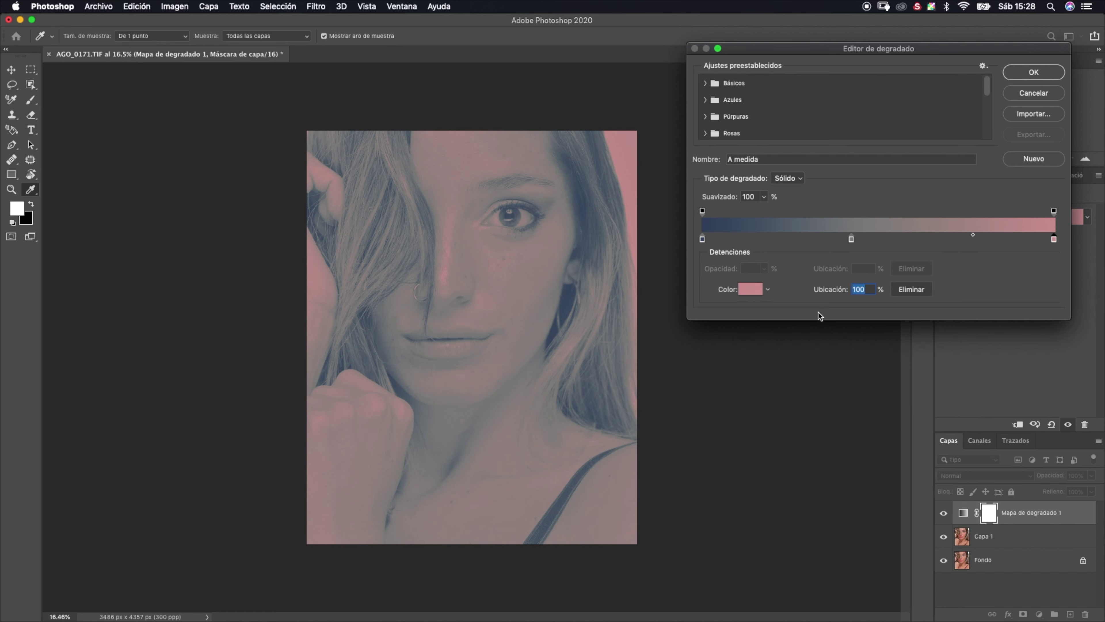
left_click(750, 289)
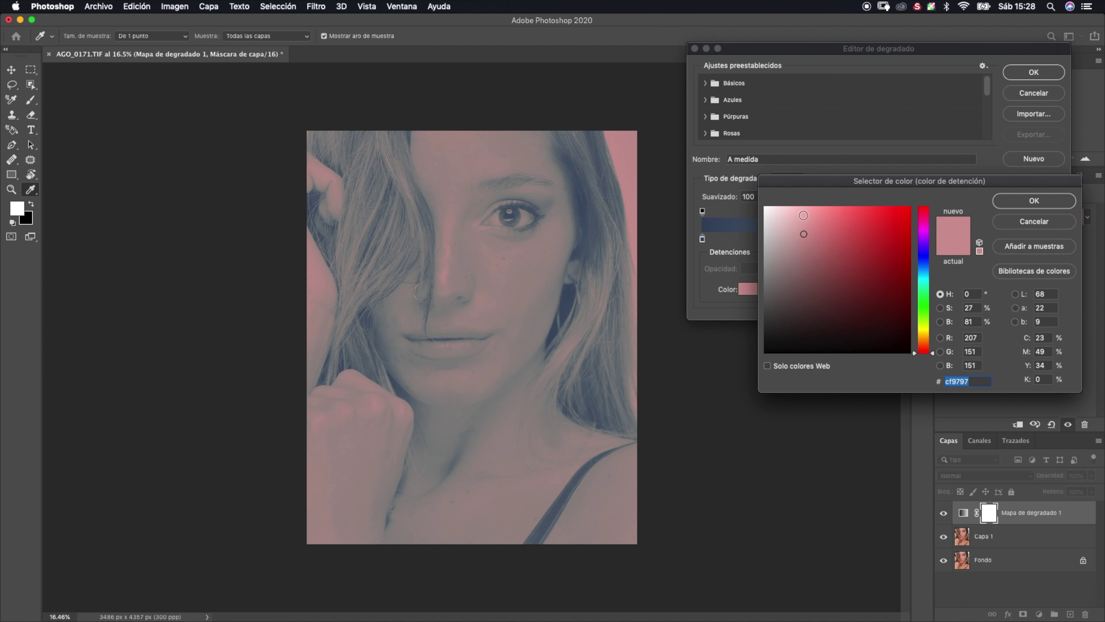
left_click(803, 215)
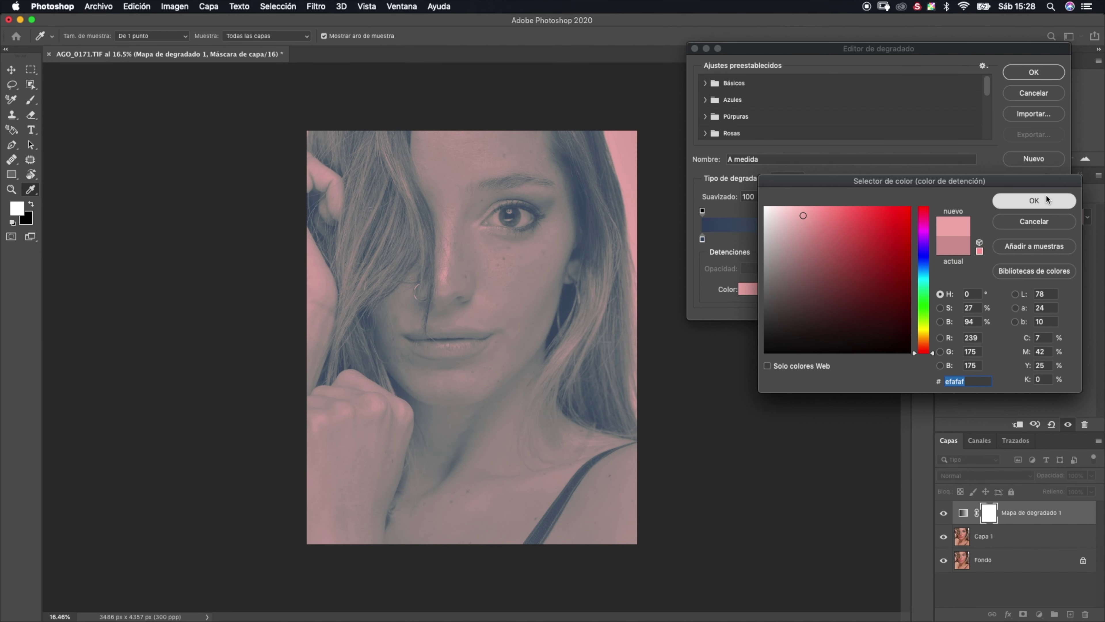
left_click(1047, 198)
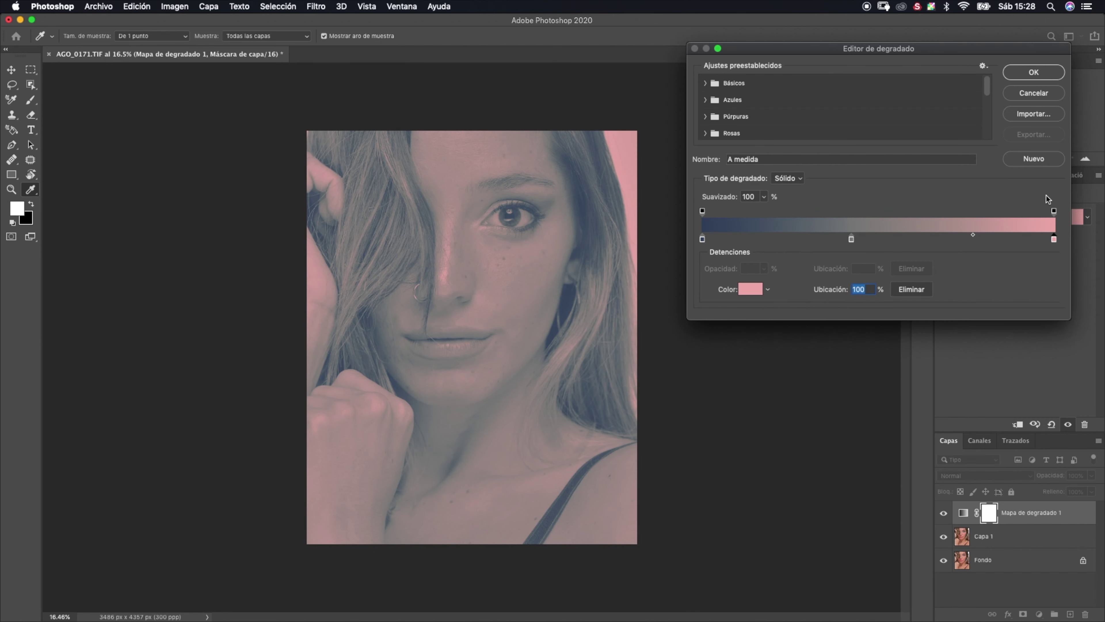
- Accept the gradient and set the Gradient Map layer to Luz suave, comparing before and after
left_click(1034, 72)
left_click(983, 476)
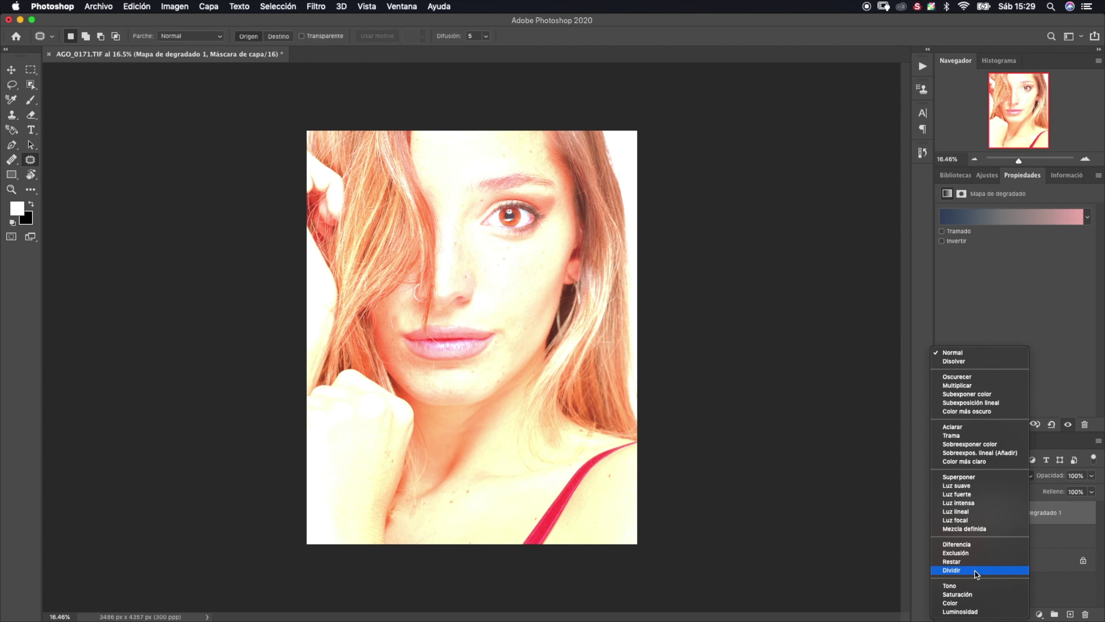
left_click(983, 486)
left_click(943, 514)
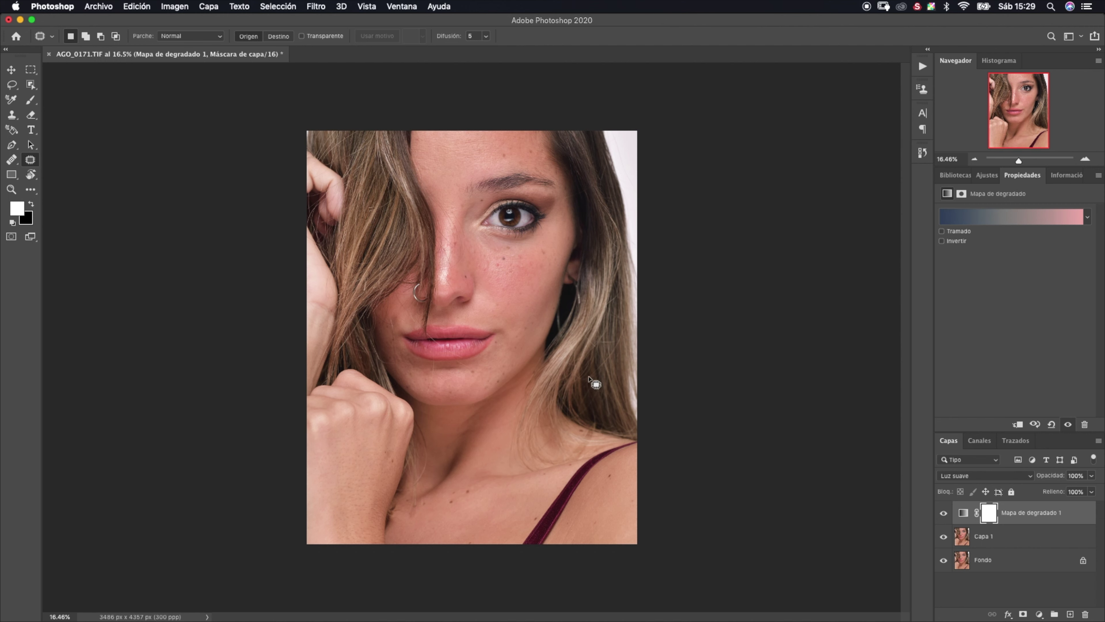
scroll(594, 382, "down", 1)
scroll(594, 383, "down", 3)
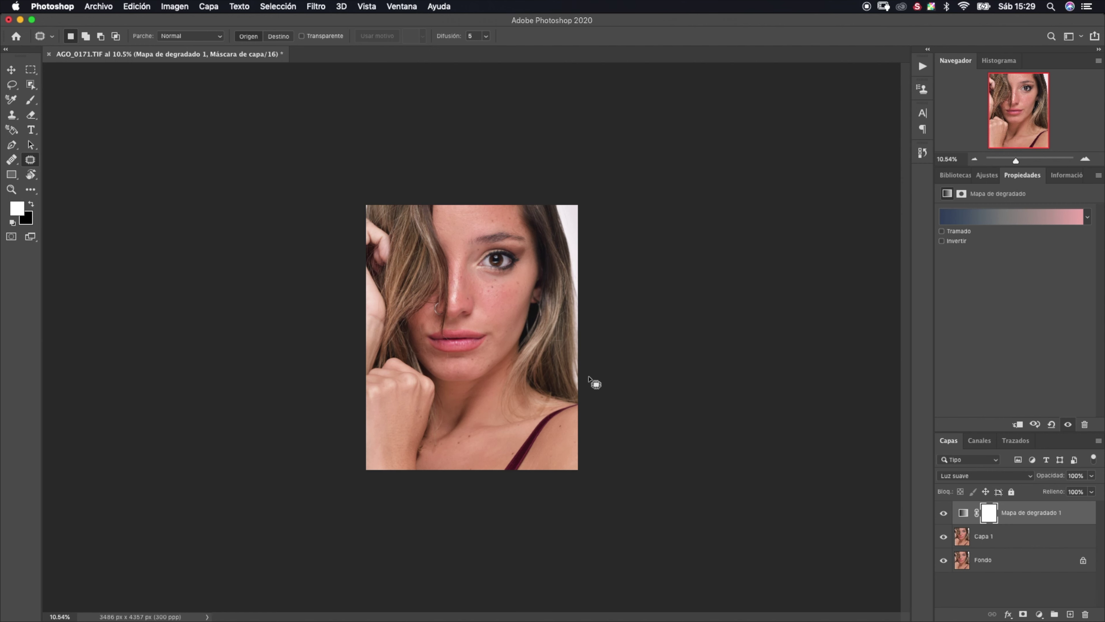
scroll(590, 378, "up", 3)
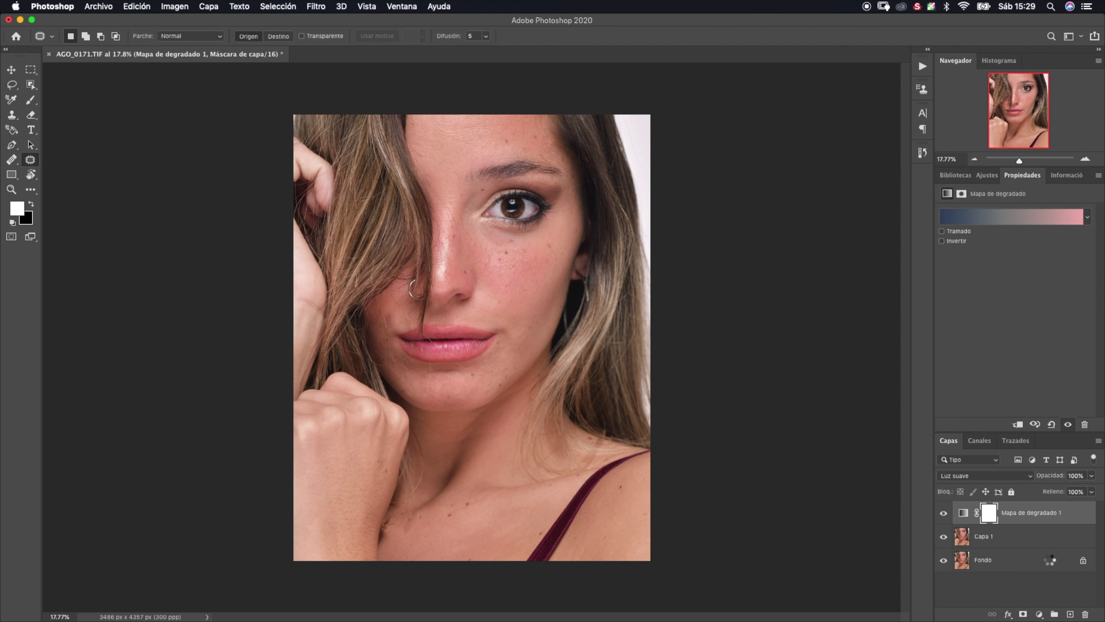
- Stamp all visible layers into Capa 2 and delete the Gradient Map and Capa 1 layers
key("super+alt+shift+e")
left_click(1028, 538)
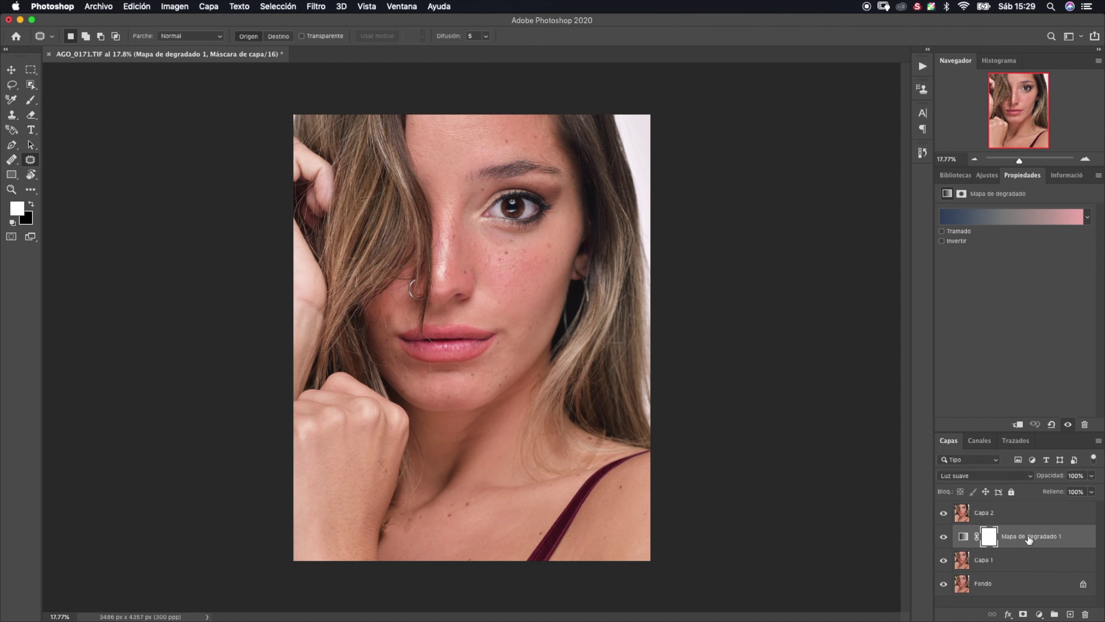
key("BackSpace")
key("BackSpace")
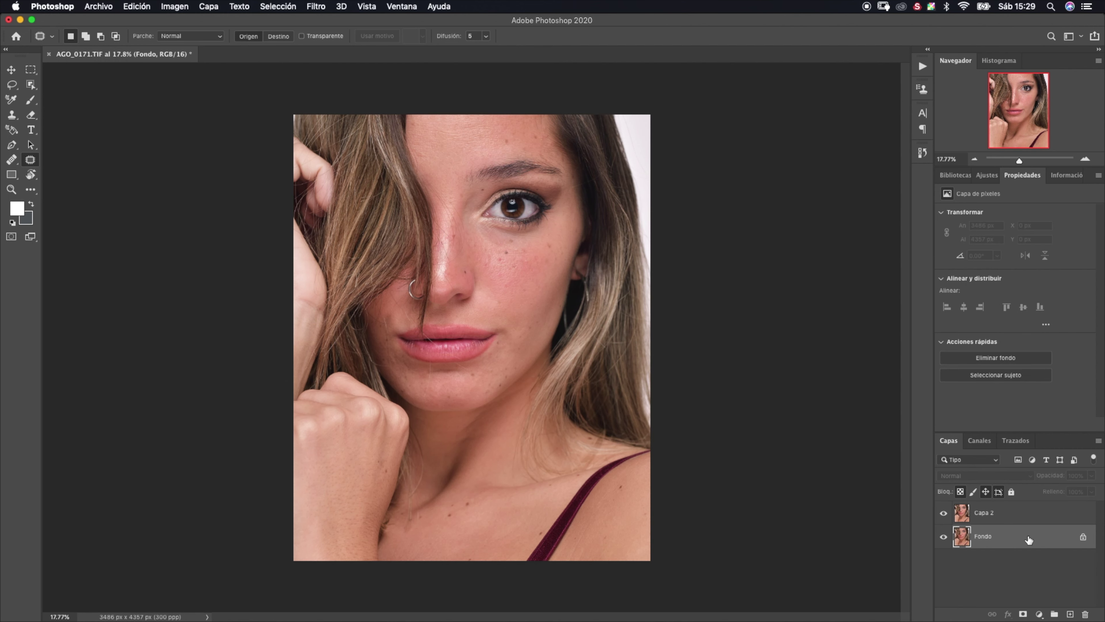
- Save AGO_0171.TIF and close the document
left_click(98, 6)
left_click(126, 125)
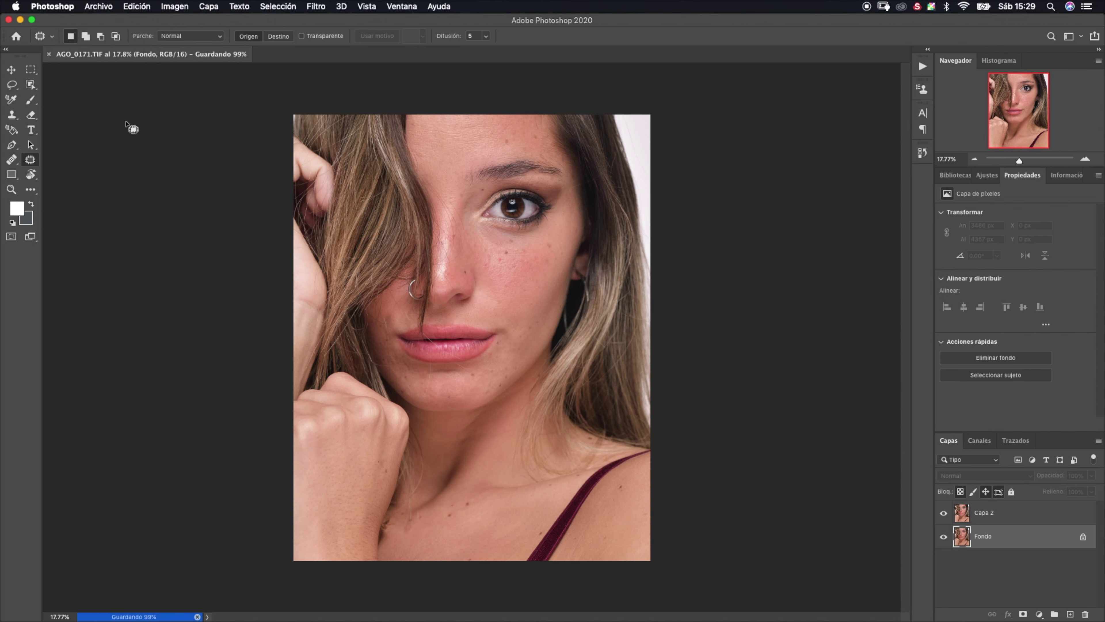
left_click(49, 54)
key("ctrl+Up")
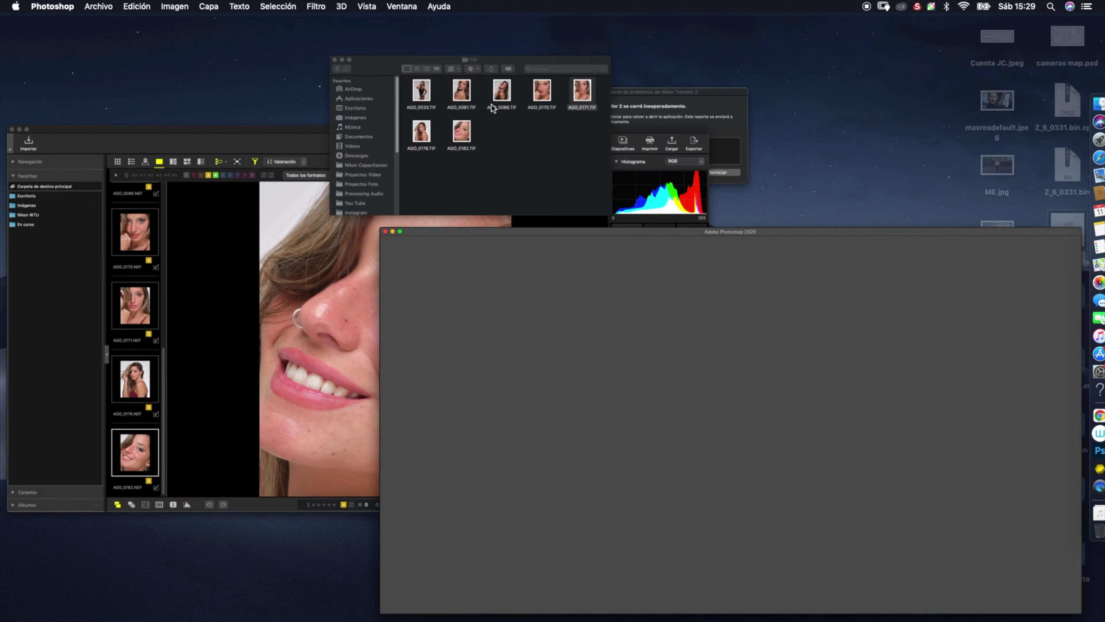
- In the Tiff folder window, open AGO_0176.TIF with Adobe Photoshop 2020
left_click(491, 105)
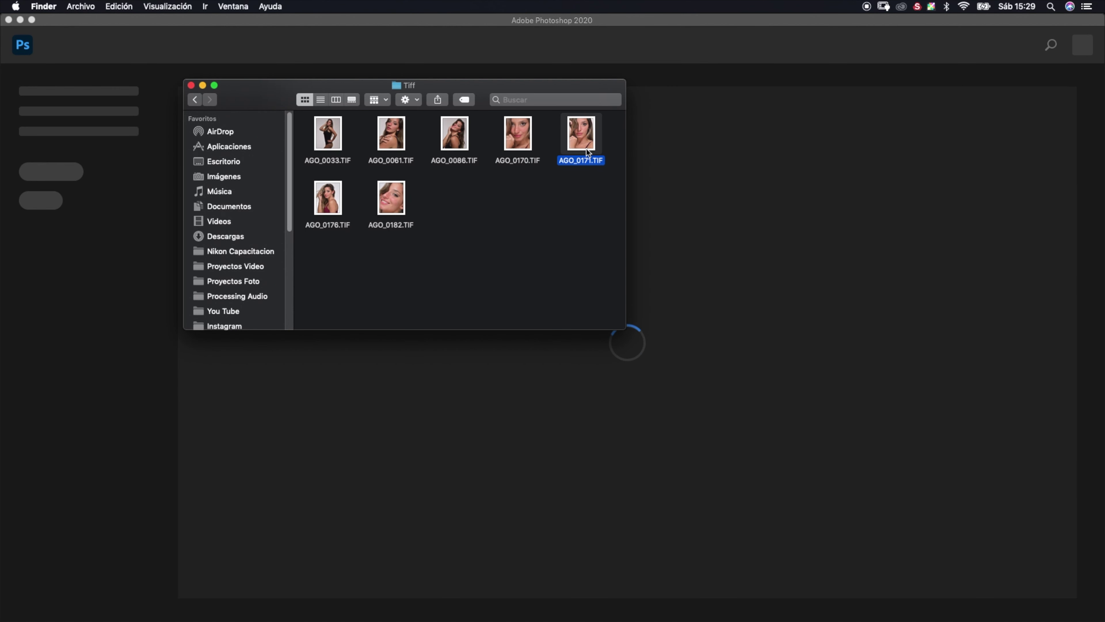
left_click(320, 207)
right_click(320, 207)
mouse_move(363, 220)
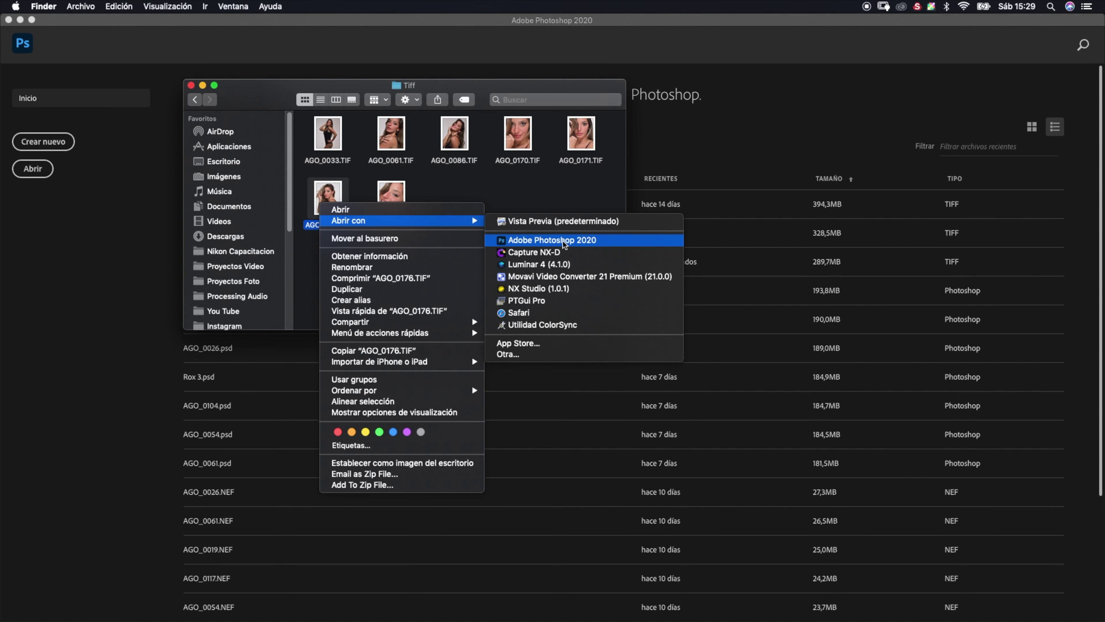
left_click(564, 241)
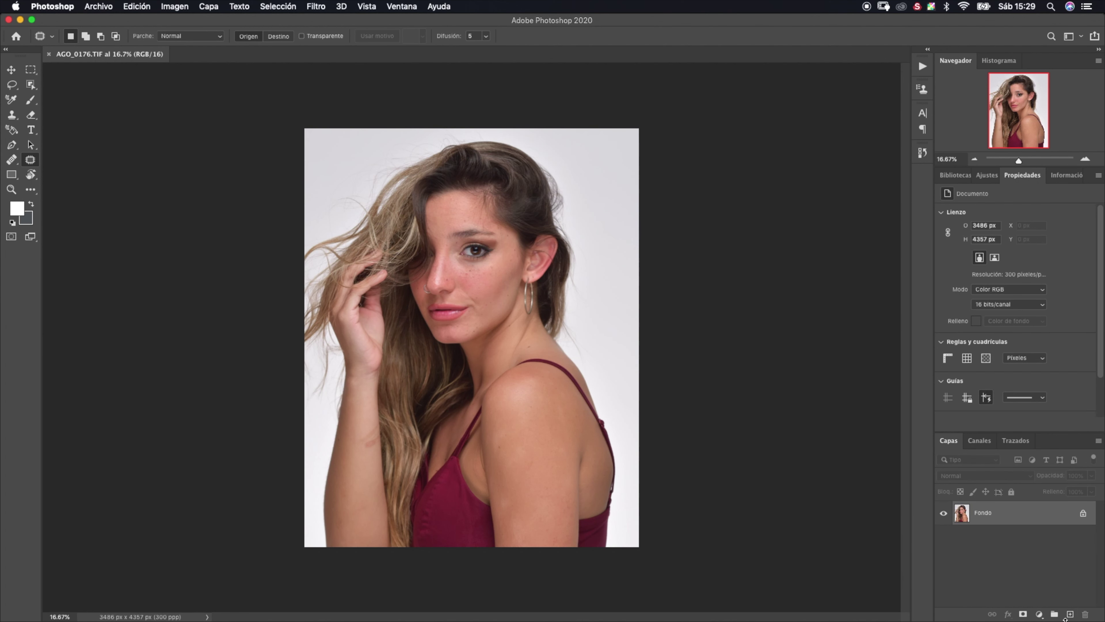
- Add a Gradient Map adjustment layer to AGO_0176.TIF and open its gradient editor
left_click(1039, 614)
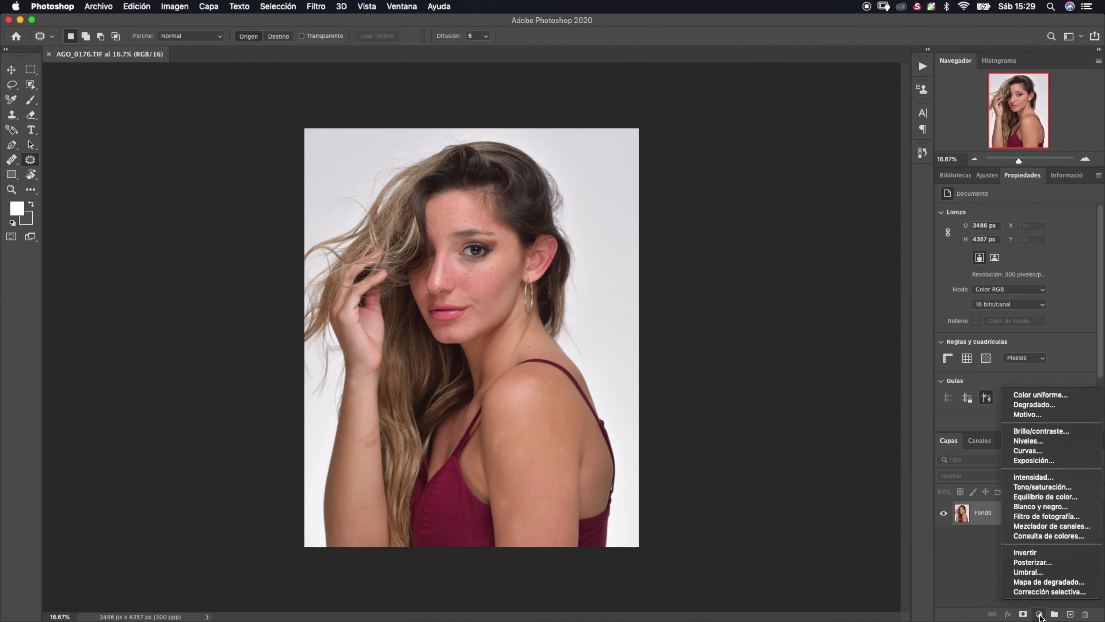
left_click(1054, 585)
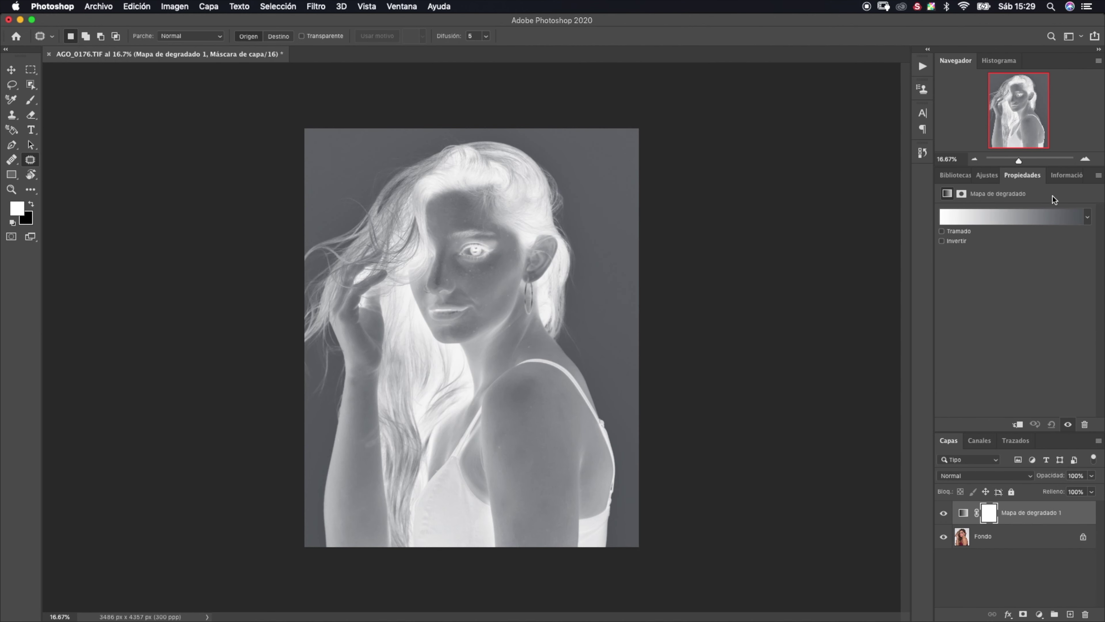
left_click(1058, 218)
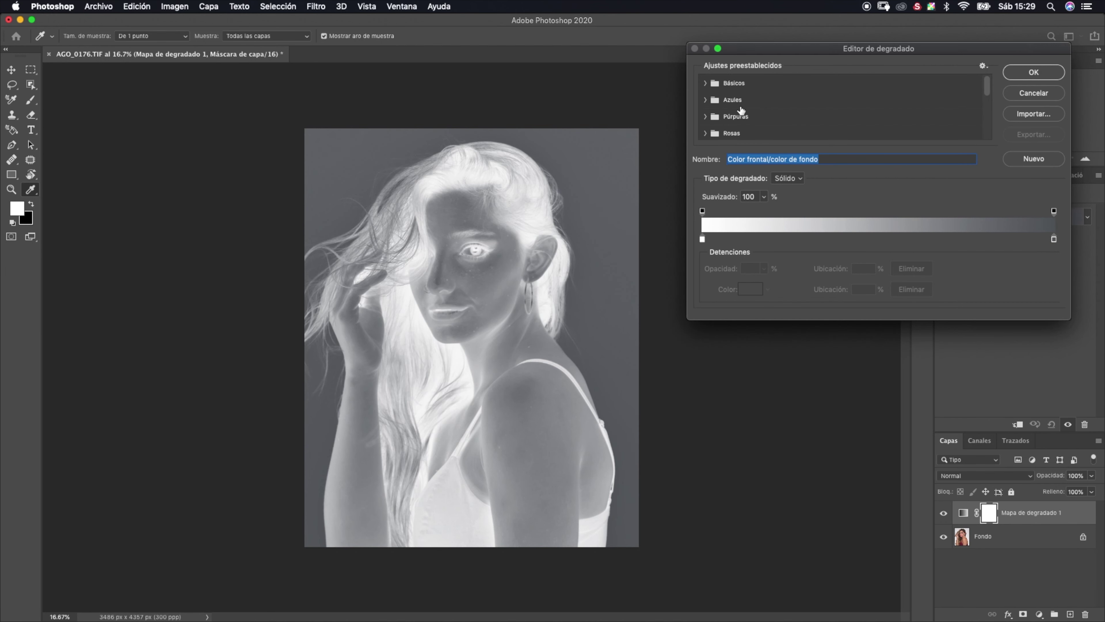
- Browse the preset folders and apply the Pastel_03 preset from Pasteles
left_click(705, 100)
scroll(758, 124, "down", 3)
scroll(757, 124, "up", 3)
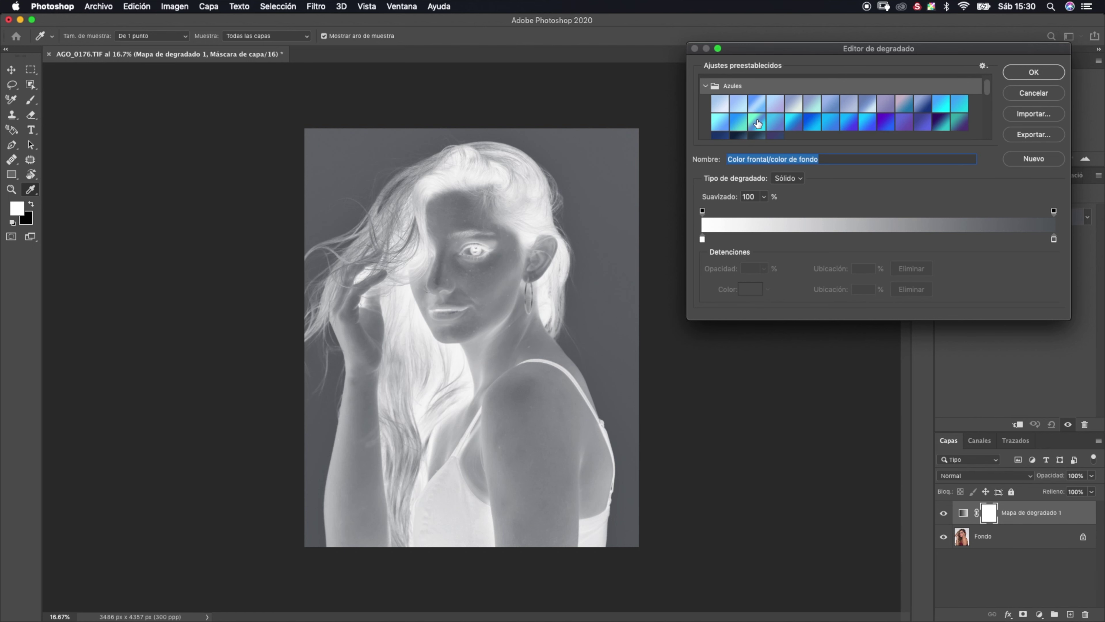
scroll(756, 104, "up", 1)
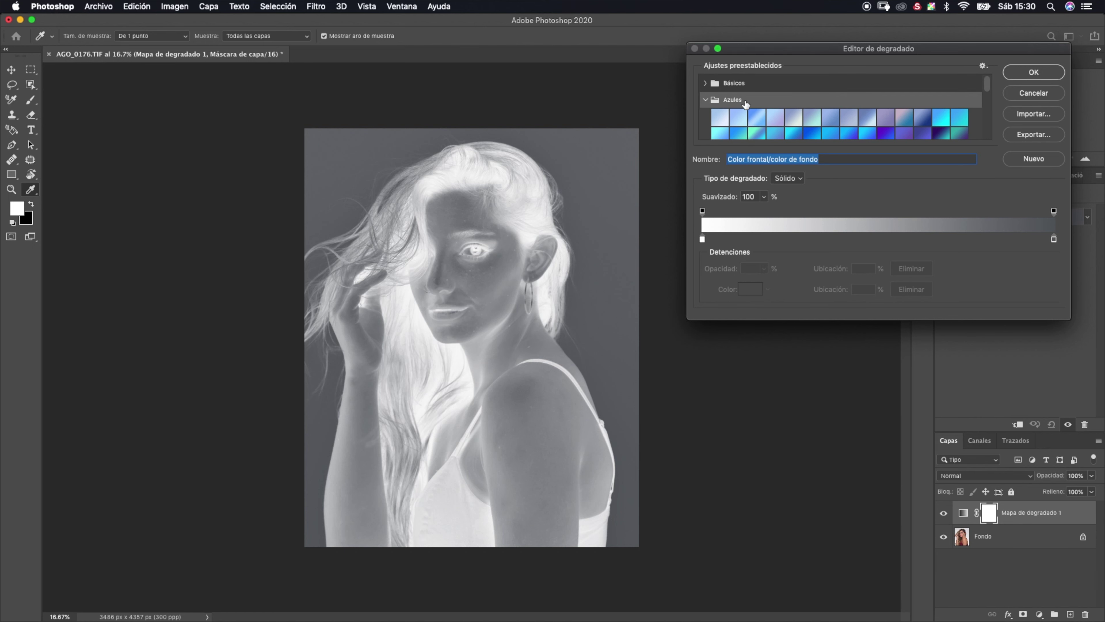
left_click(705, 83)
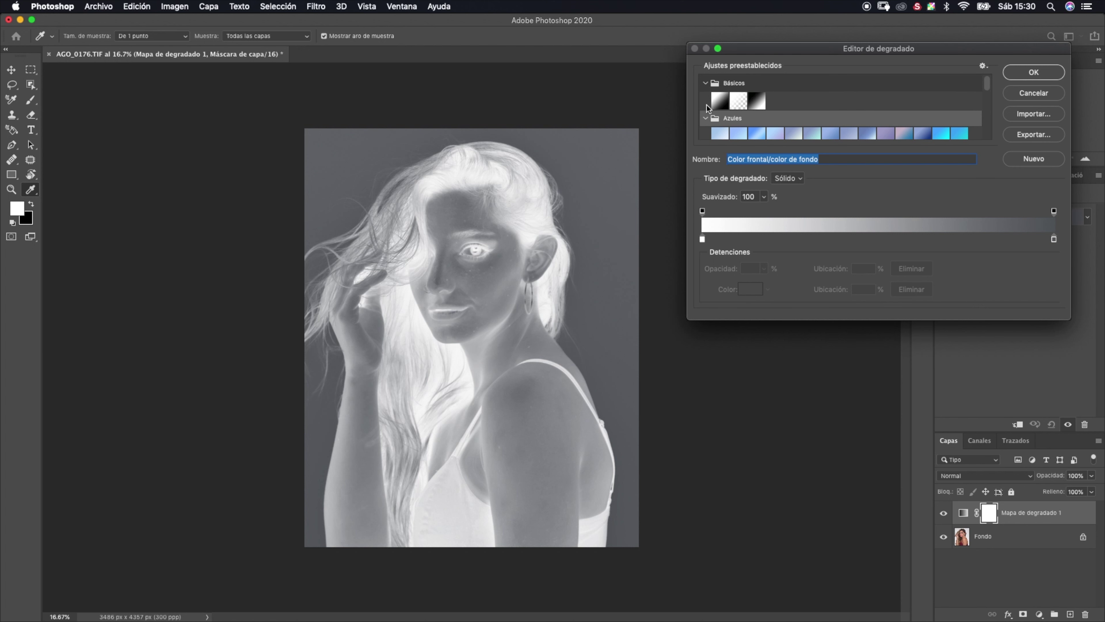
left_click(706, 118)
scroll(724, 123, "down", 3)
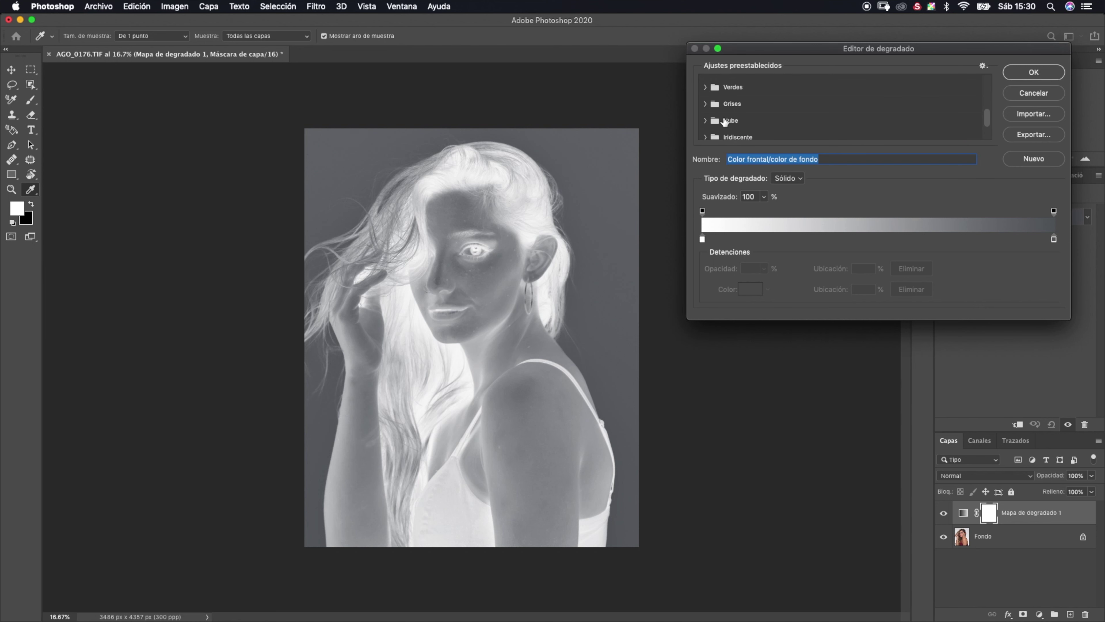
scroll(755, 114, "down", 2)
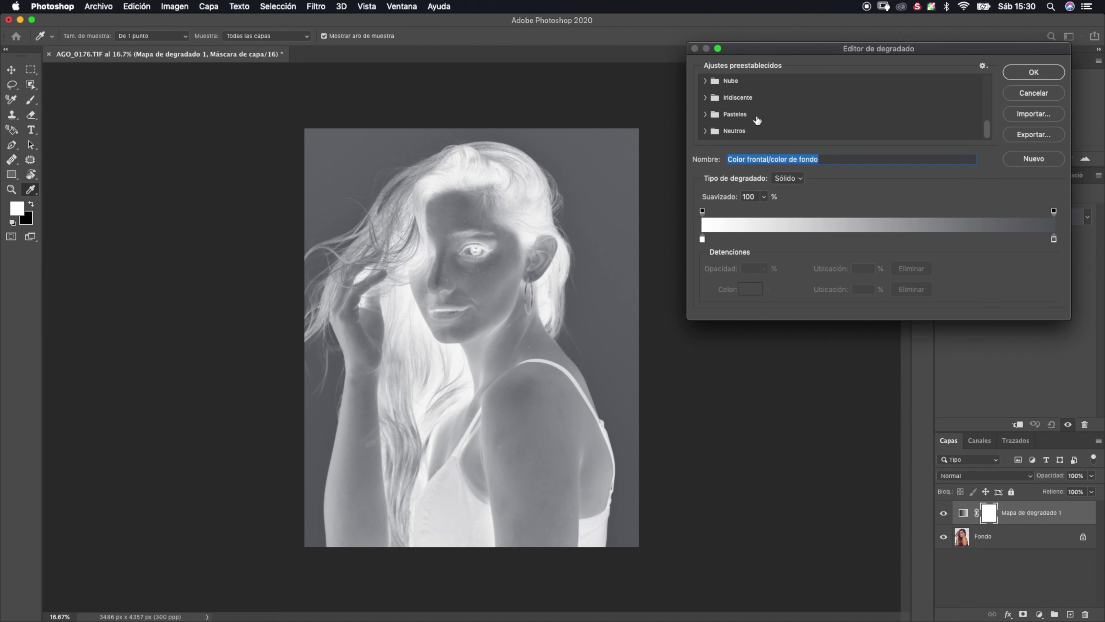
left_click(705, 114)
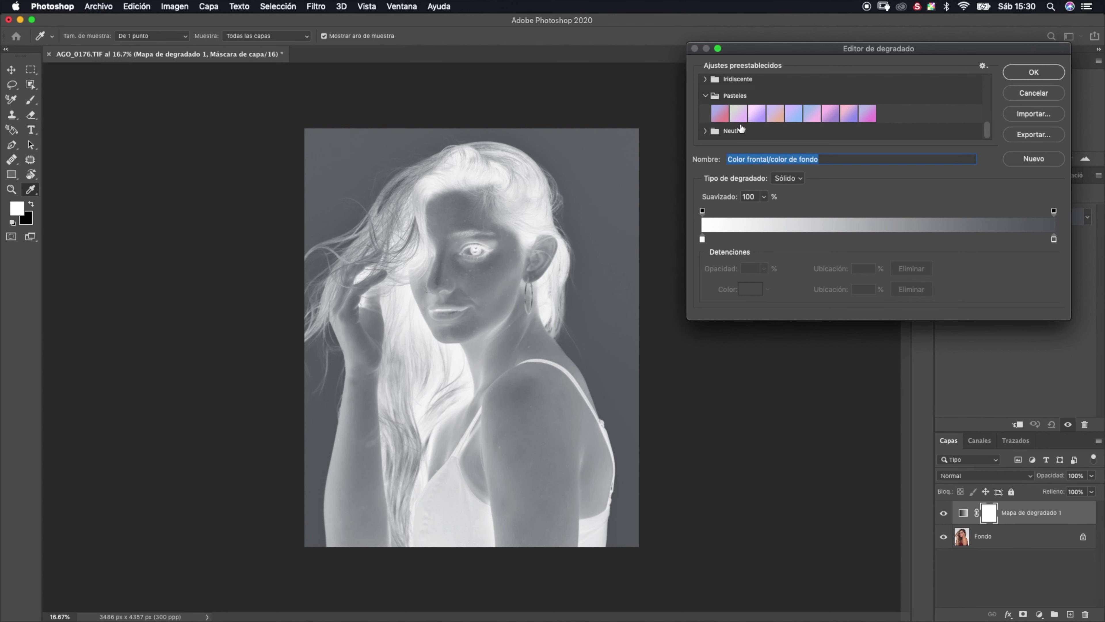
left_click(756, 114)
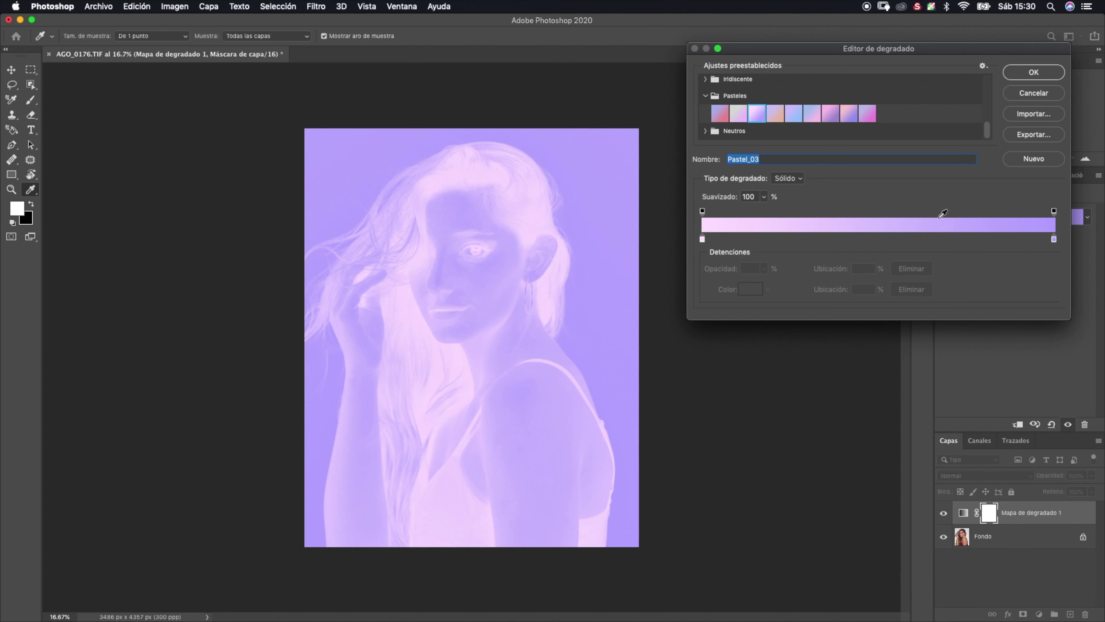
- Remove the right colour stop, move the purple stop to 2%, and accept the gradient
mouse_move(1054, 239)
left_mouse_down()
mouse_move(703, 247)
mouse_move(720, 237)
mouse_move(1035, 261)
mouse_move(1060, 237)
left_mouse_up()
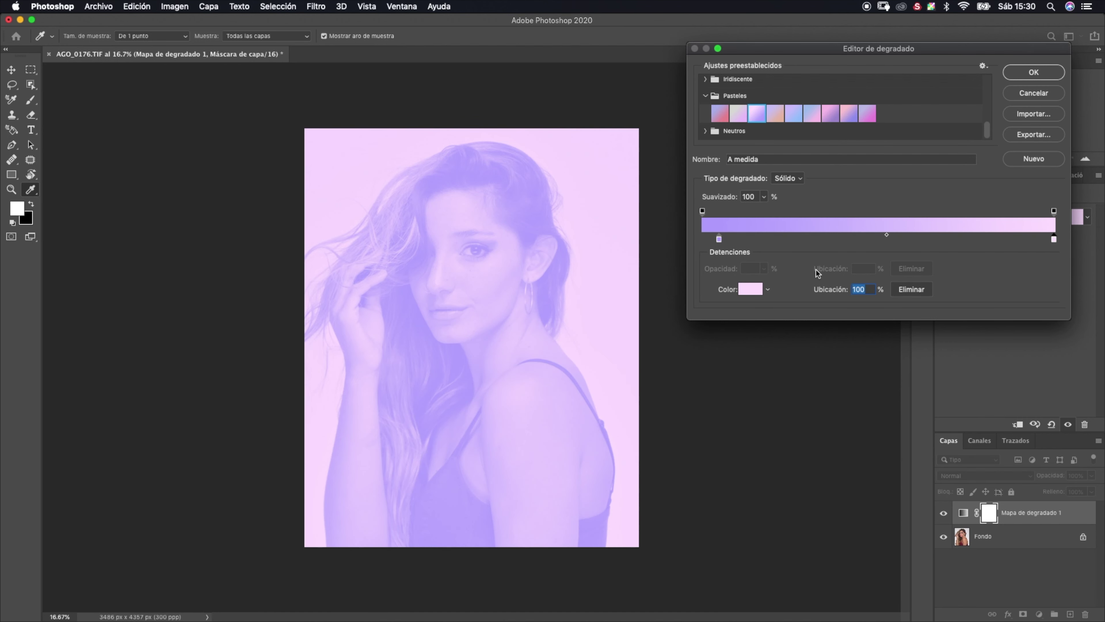
left_click_drag(718, 241, 703, 241)
left_click(1021, 72)
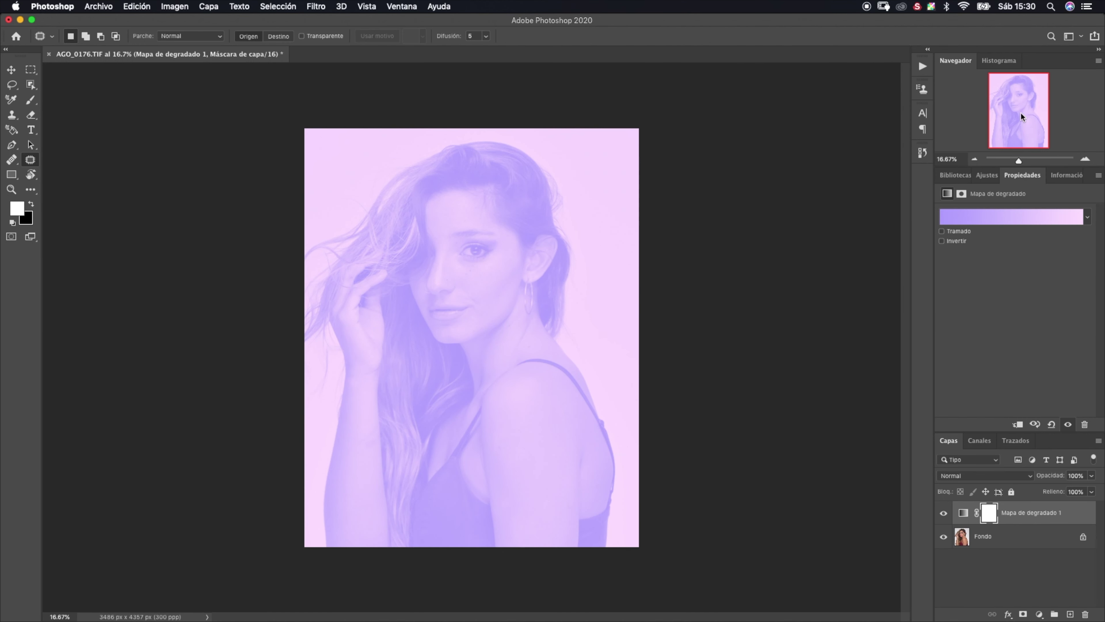
left_click(1026, 475)
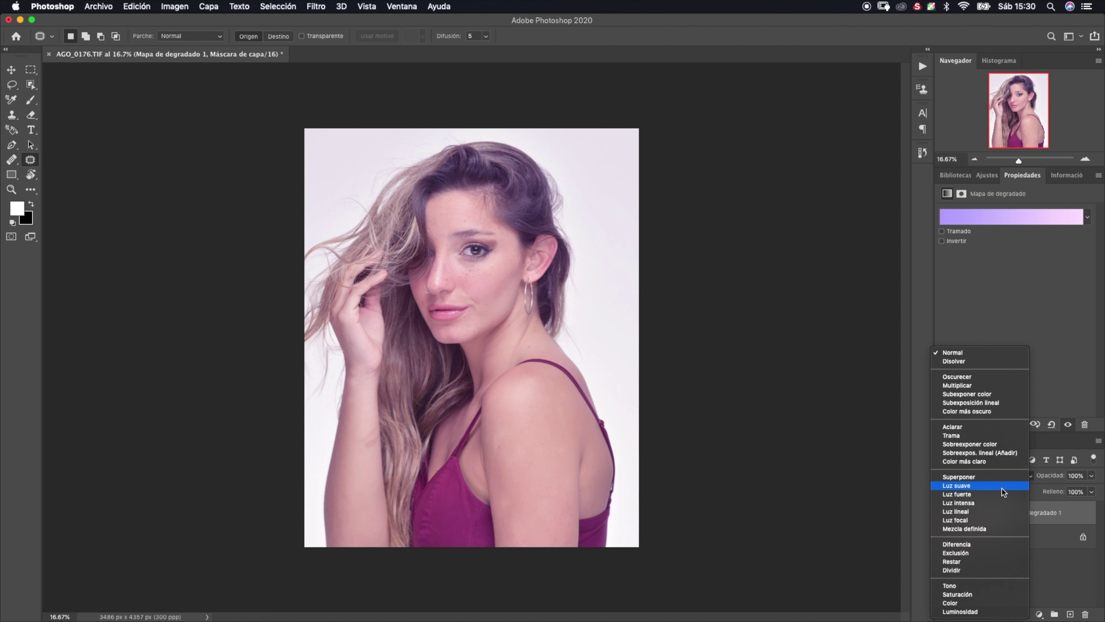
- Set the gradient map to Luz suave and darken its left purple stop
left_click(1002, 491)
left_click(1019, 220)
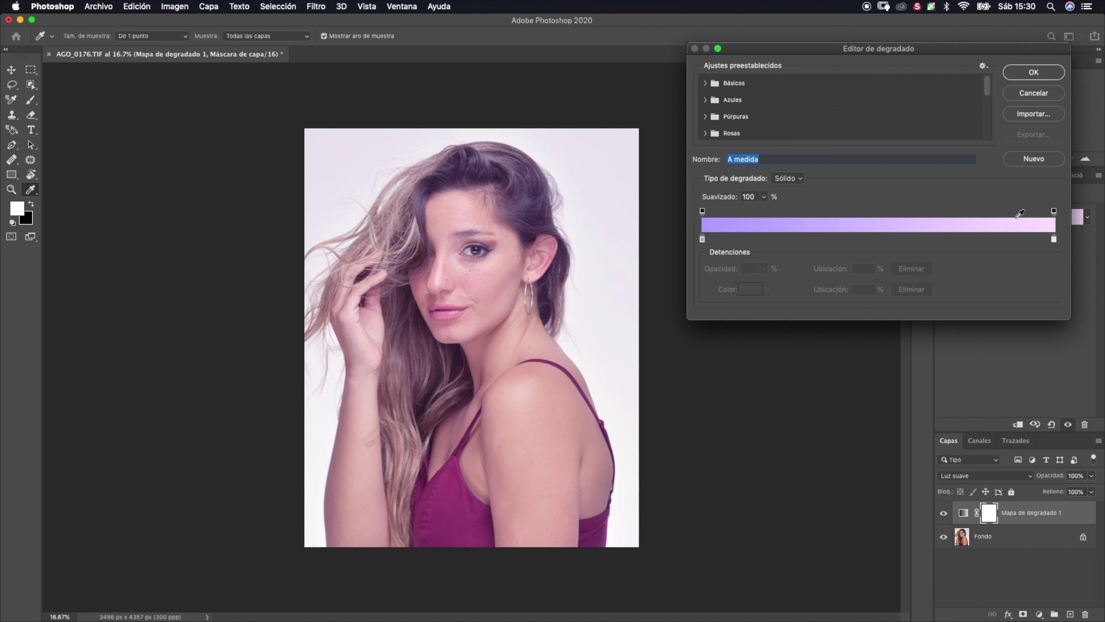
left_click(703, 239)
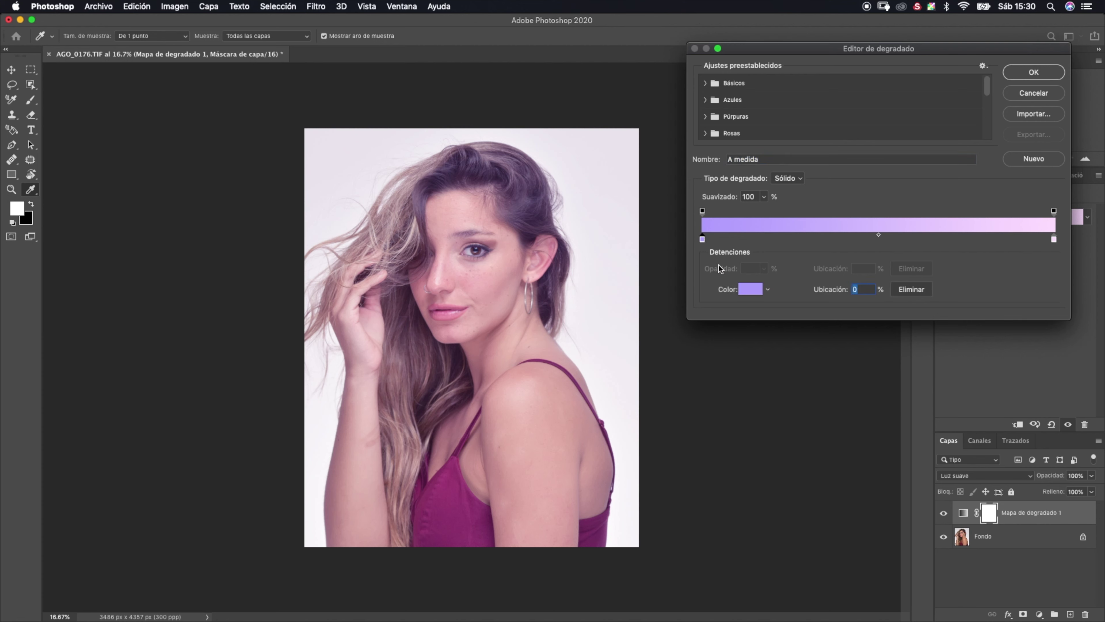
left_click(750, 289)
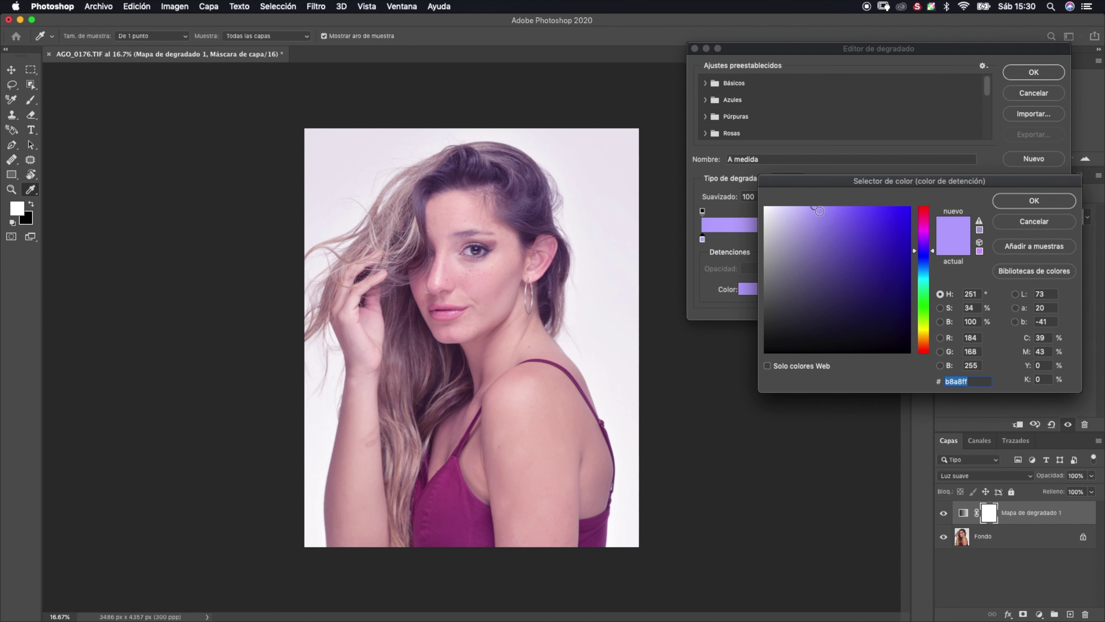
left_click_drag(815, 218, 817, 265)
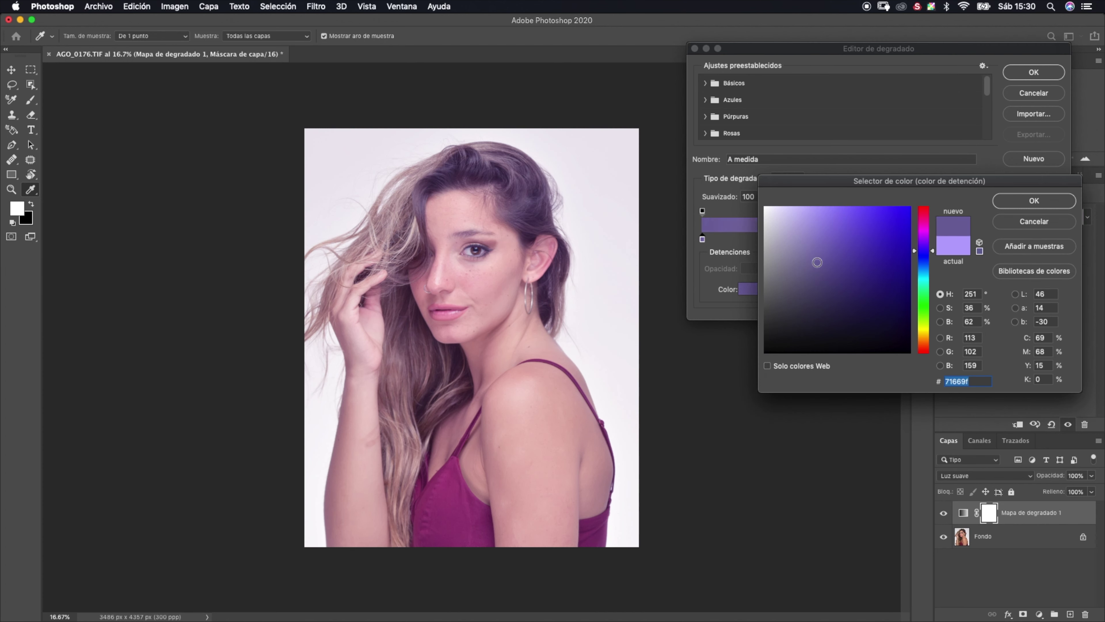
left_click_drag(817, 266, 816, 263)
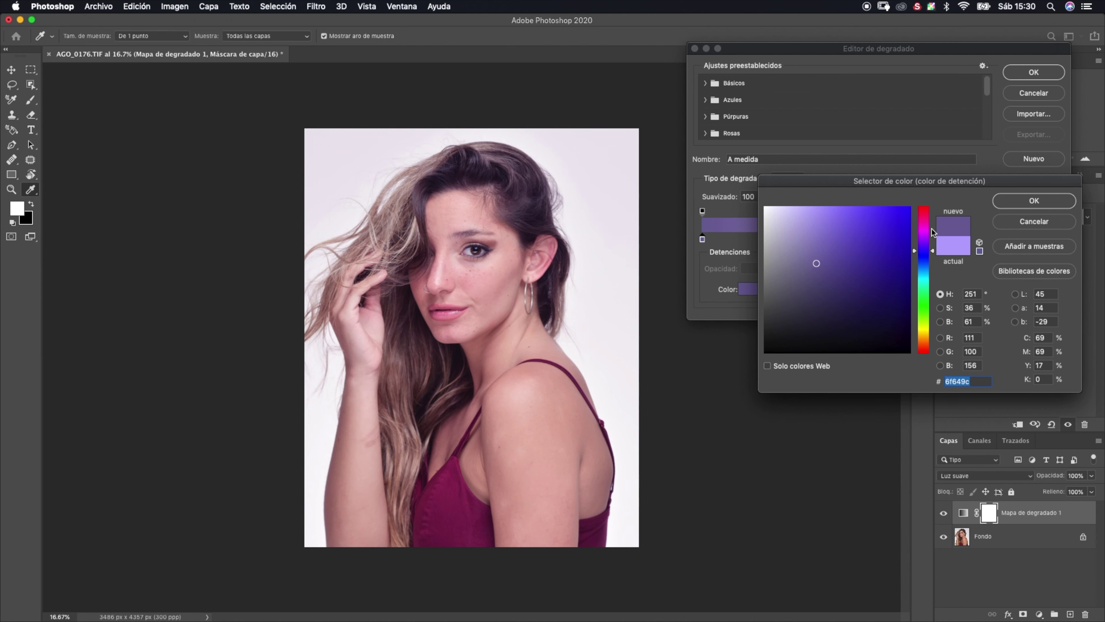
left_click(1009, 201)
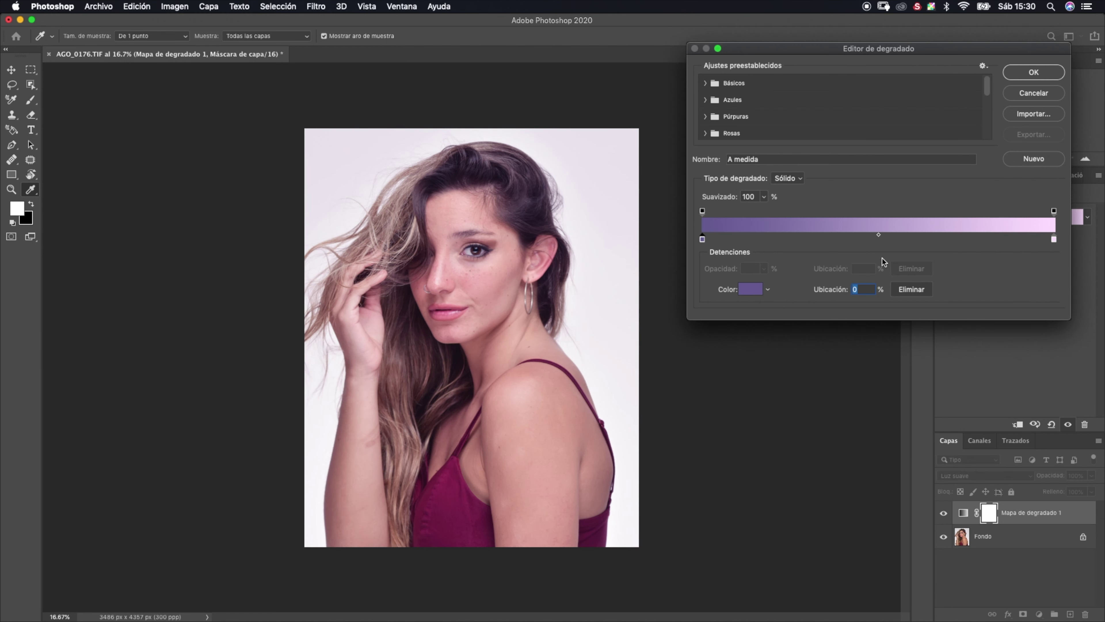
- Add a neutral grey colour stop near the middle of the gradient
left_click(873, 236)
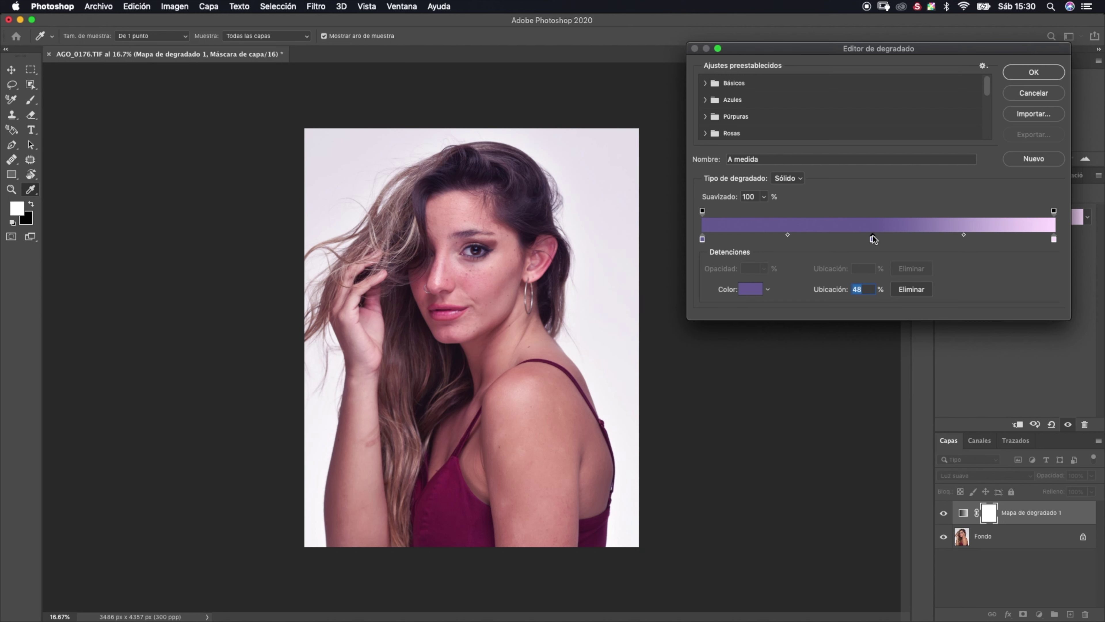
left_click_drag(873, 239, 877, 240)
double_click(878, 239)
left_click_drag(823, 281, 762, 279)
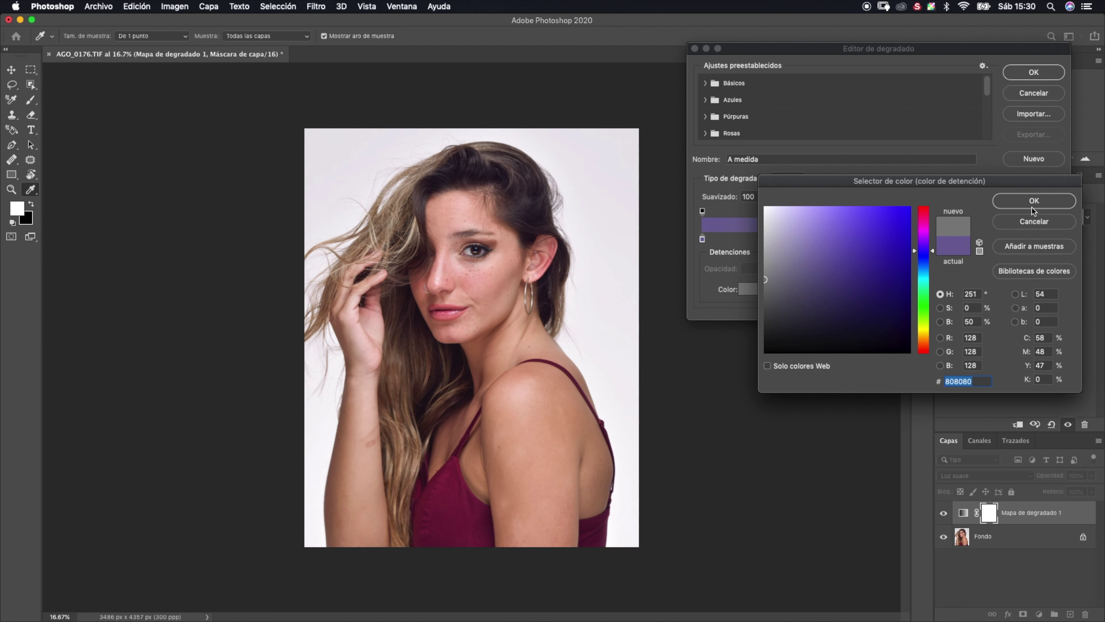
left_click(1034, 201)
- Place the grey stop around 52–53% and shift the gradient midpoints
left_click_drag(879, 237, 887, 238)
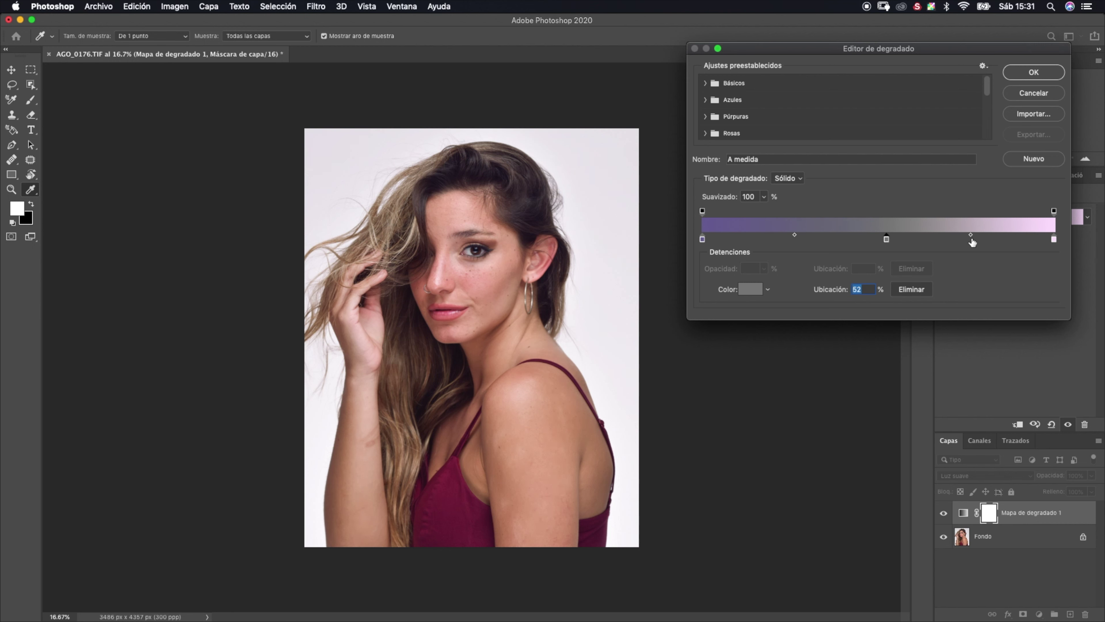
left_click_drag(970, 235, 948, 234)
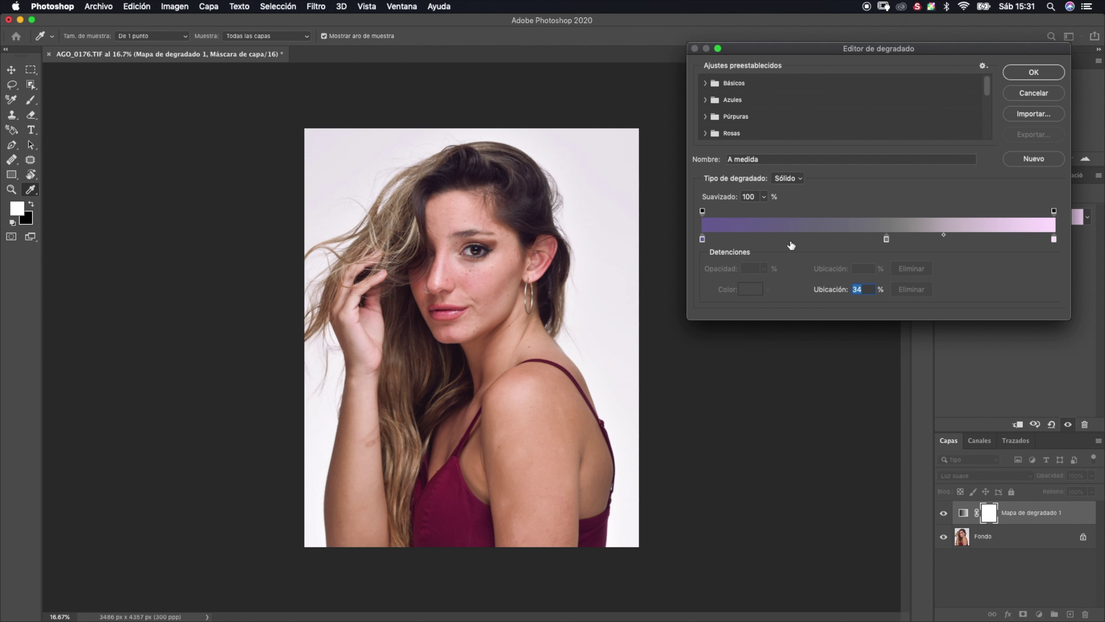
left_click_drag(887, 238, 887, 239)
left_click_drag(796, 235, 774, 234)
- Apply the purple-grey-pink gradient and toggle its layer off and on to compare
left_click(1029, 68)
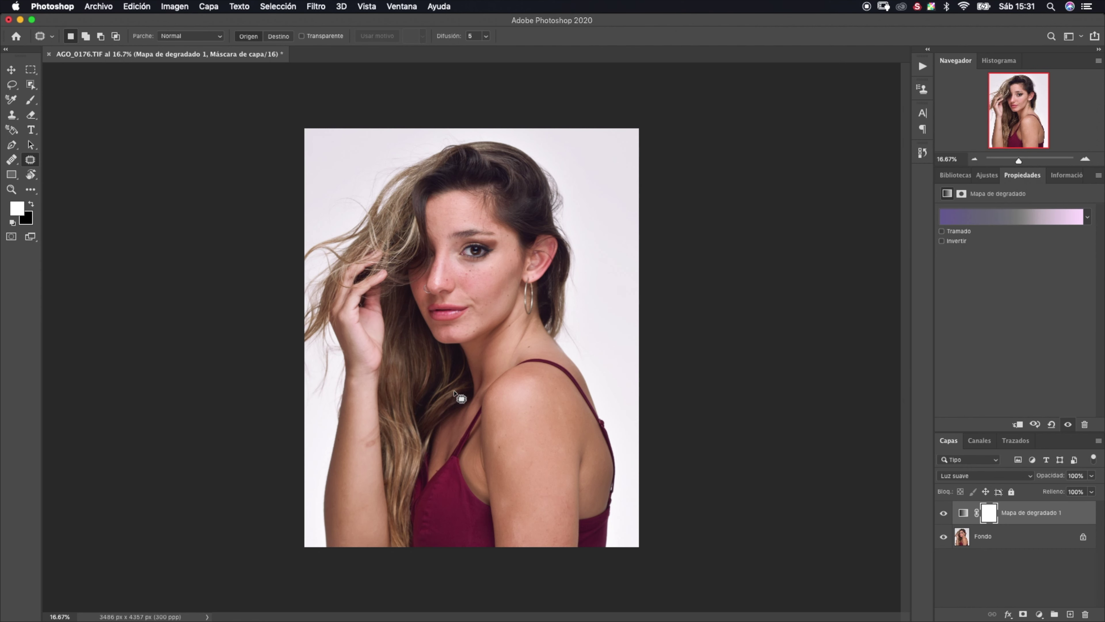
scroll(453, 394, "up", 5)
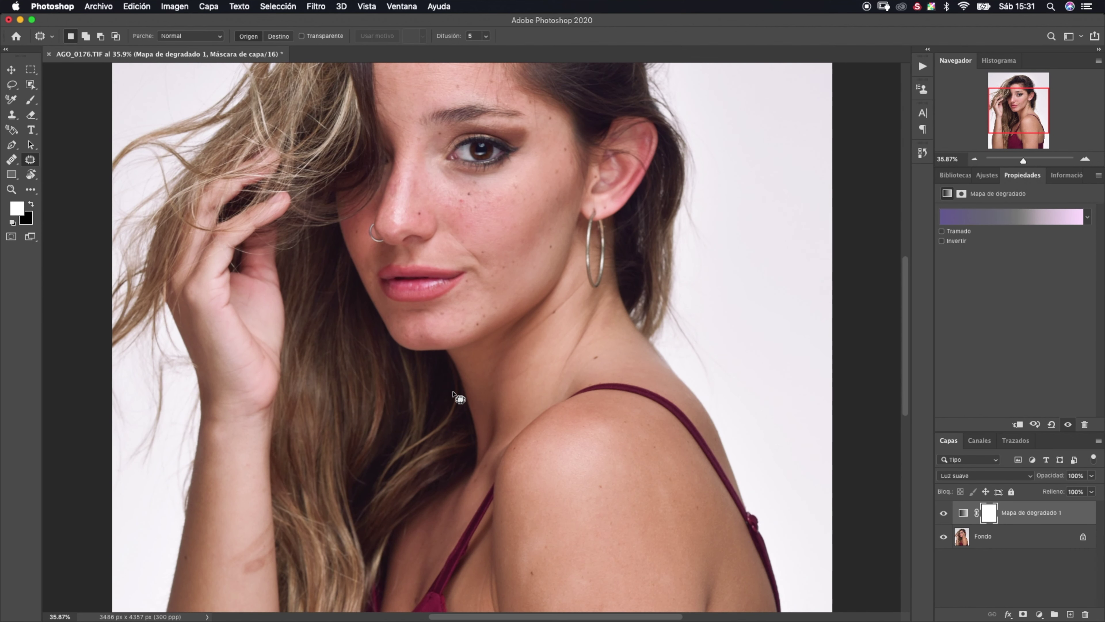
scroll(453, 394, "up", 4)
scroll(453, 394, "up", 1)
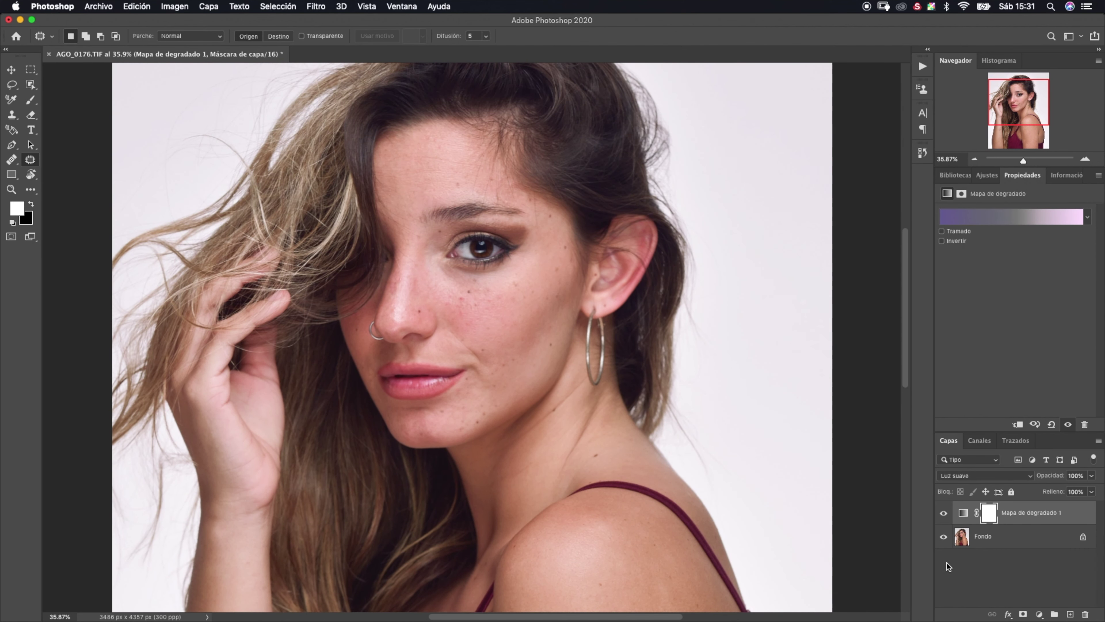
left_click(943, 513)
left_click(944, 513)
scroll(944, 537, "down", 5)
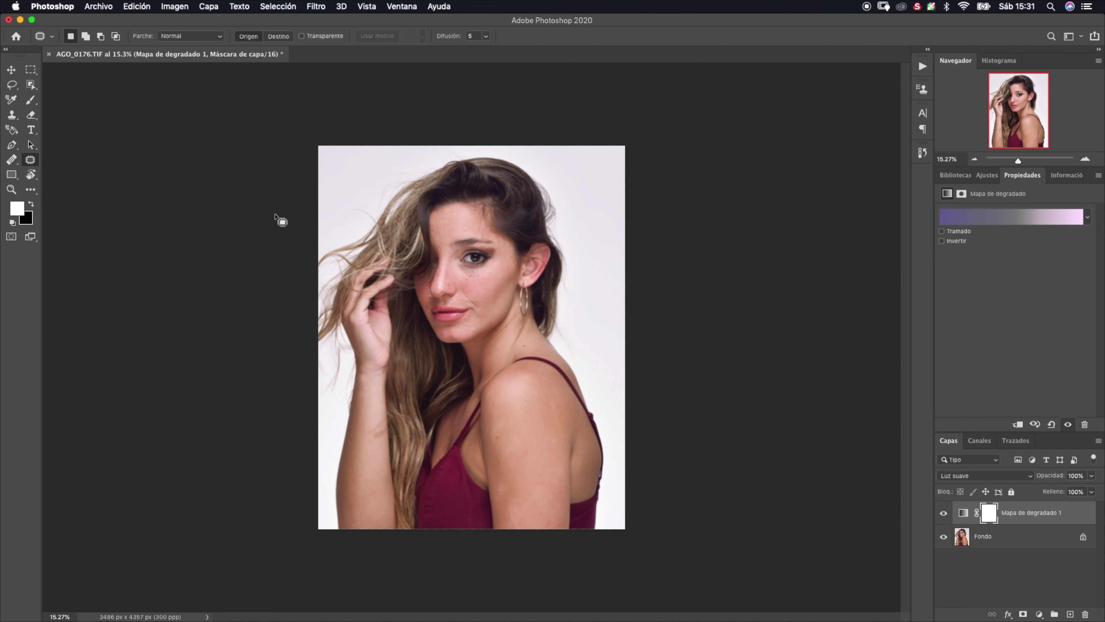
scroll(279, 218, "up", 2)
left_click(100, 7)
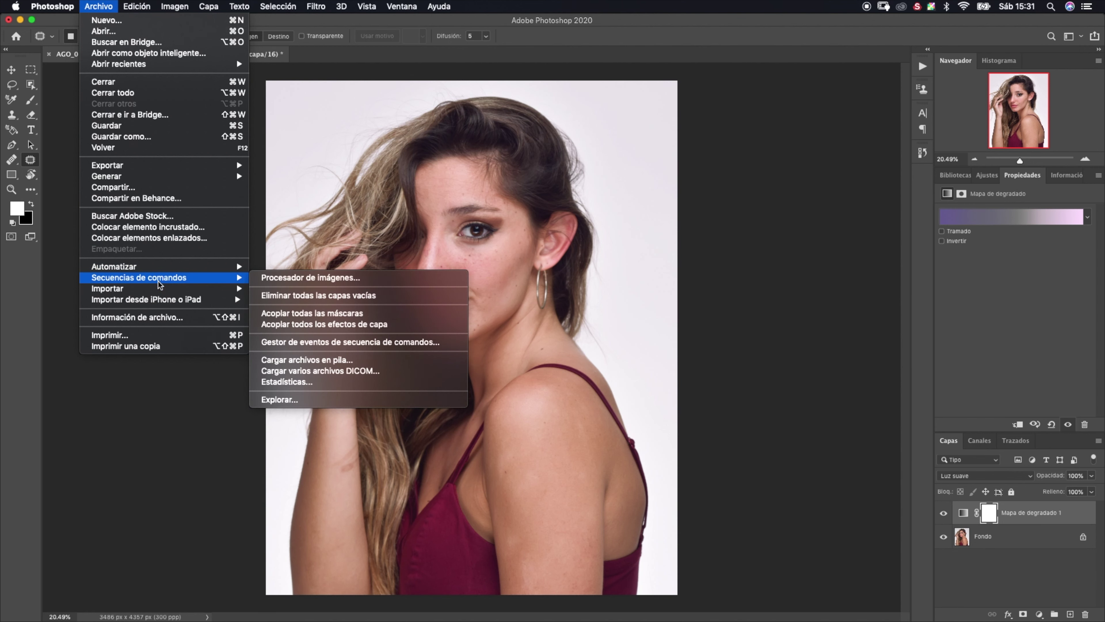
mouse_move(137, 6)
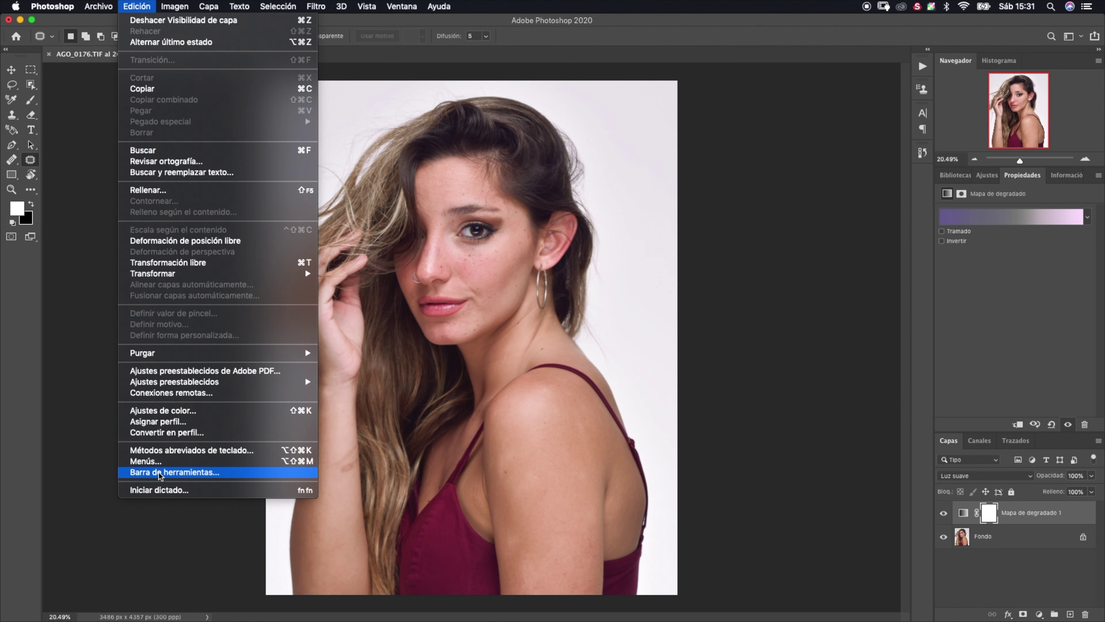
- Convert AGO_0176.TIF to sRGB IEC61966-2.1 and flatten it into one Fondo layer
left_click(162, 433)
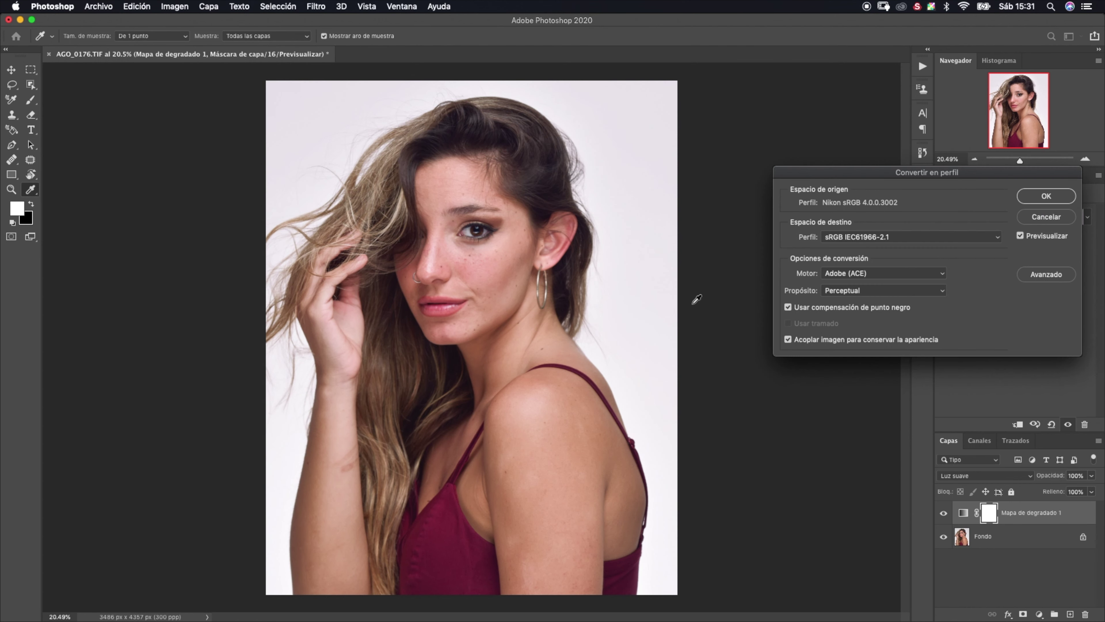
left_click(924, 241)
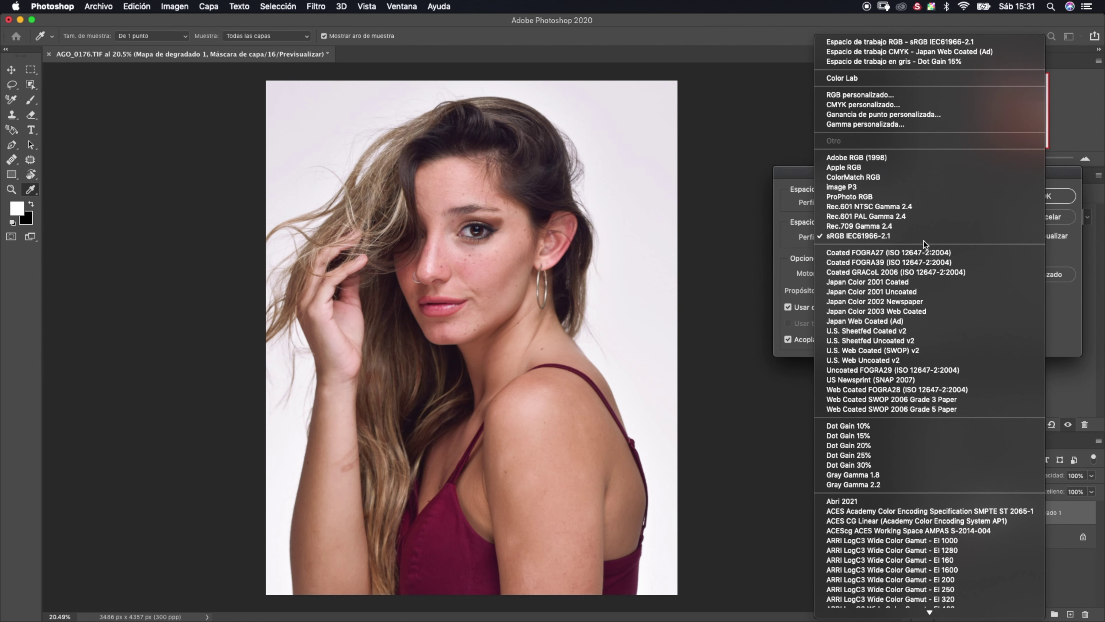
left_click(921, 232)
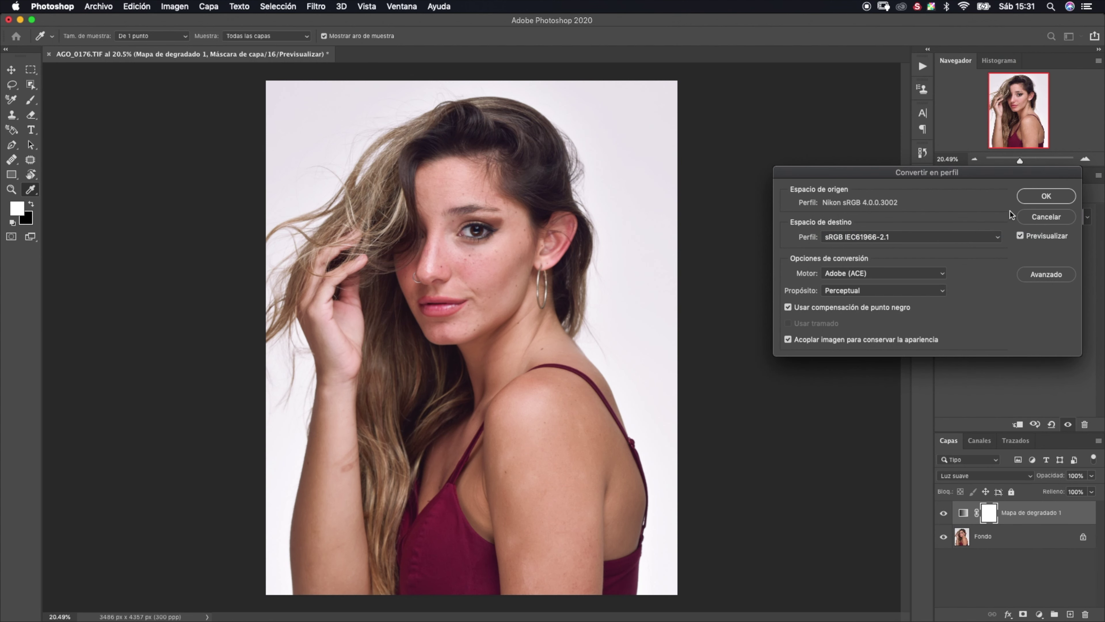
left_click(1034, 198)
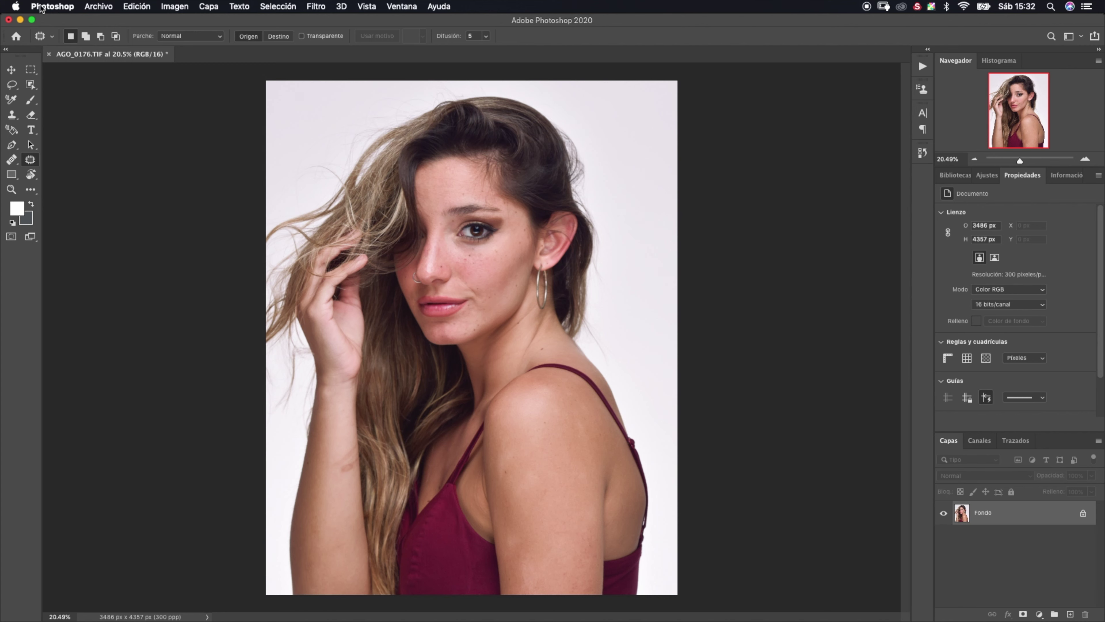
left_click(104, 6)
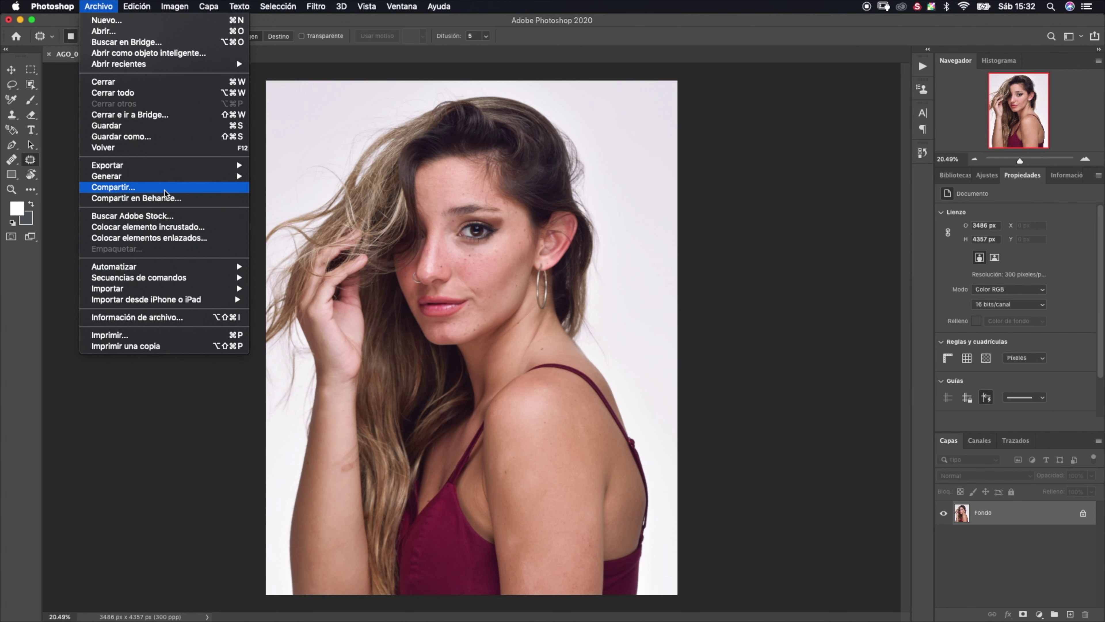
- Save a copy as AGO_0176.jpg in JPEG format at quality 12, progressive
left_click(168, 138)
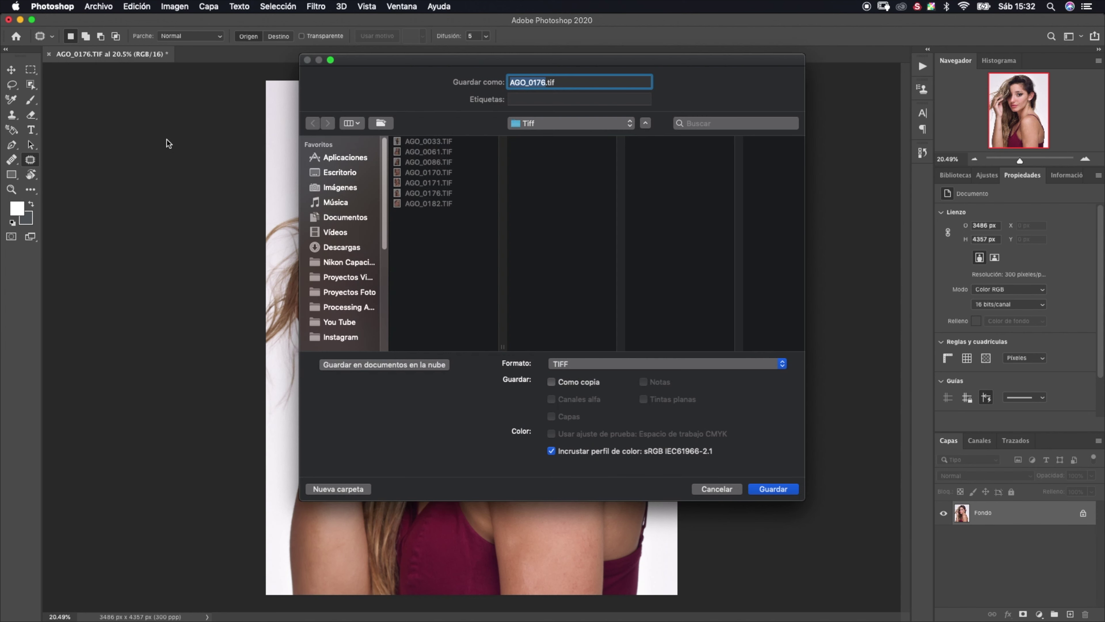
left_click(595, 363)
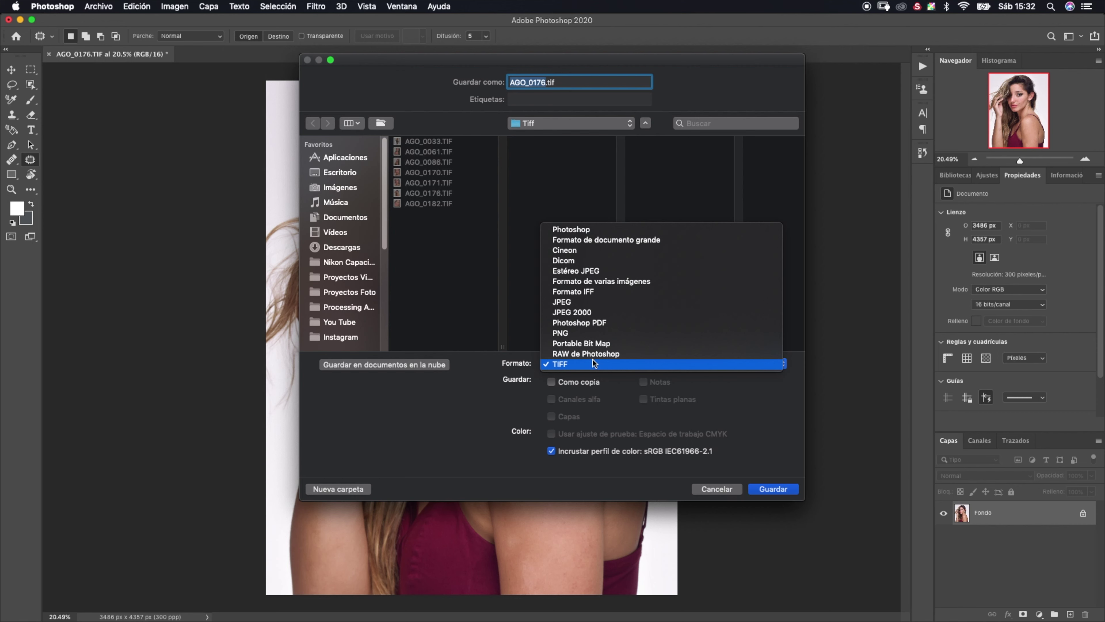
left_click(595, 302)
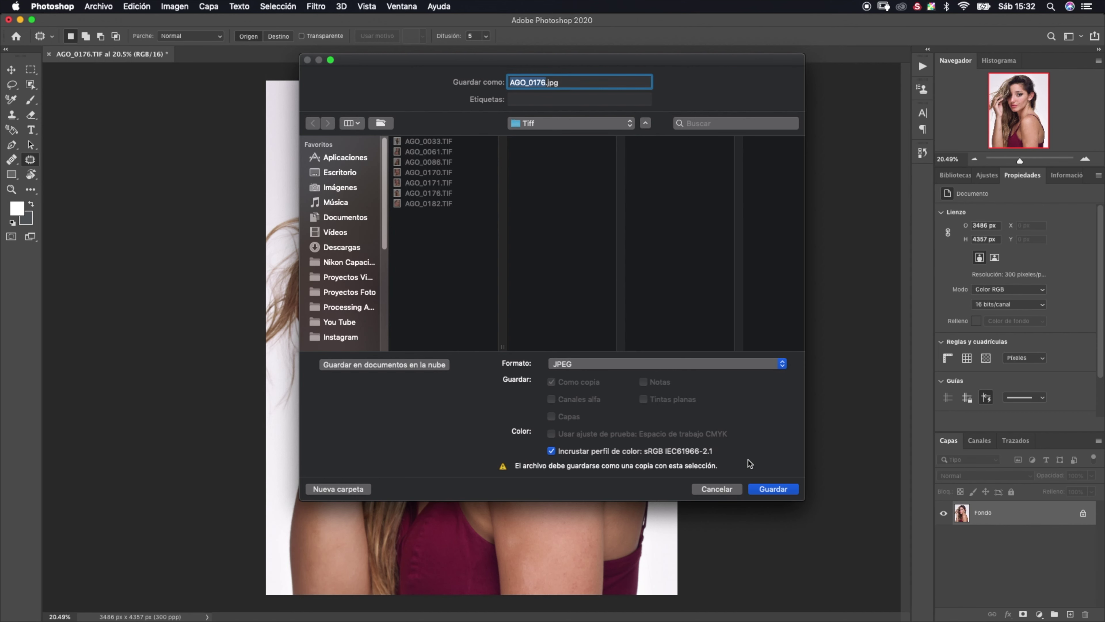
left_click(775, 487)
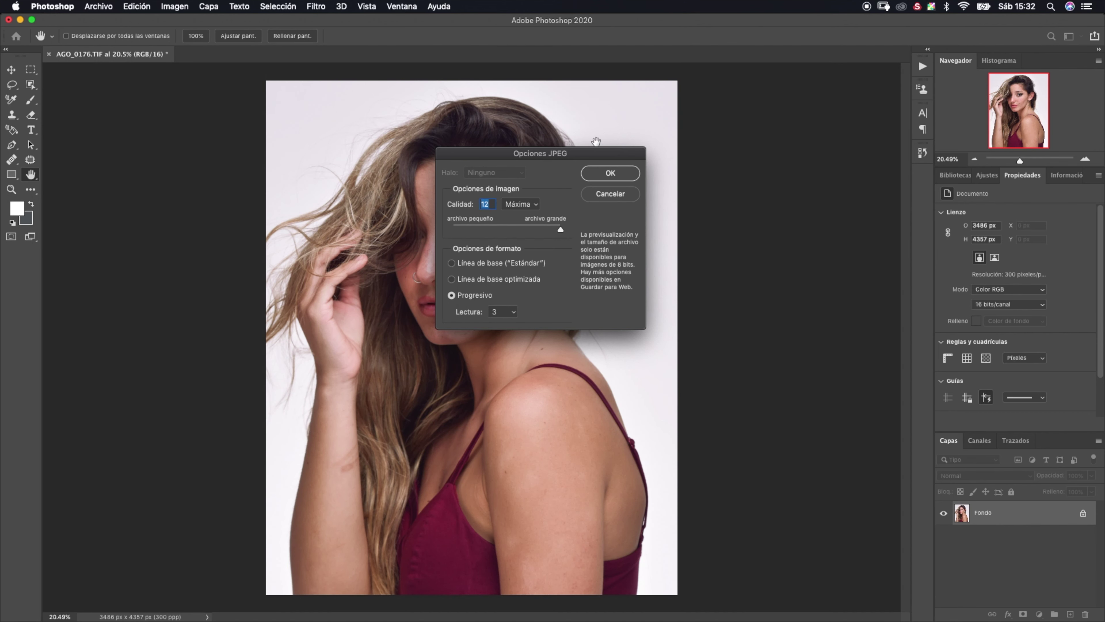
left_click(622, 174)
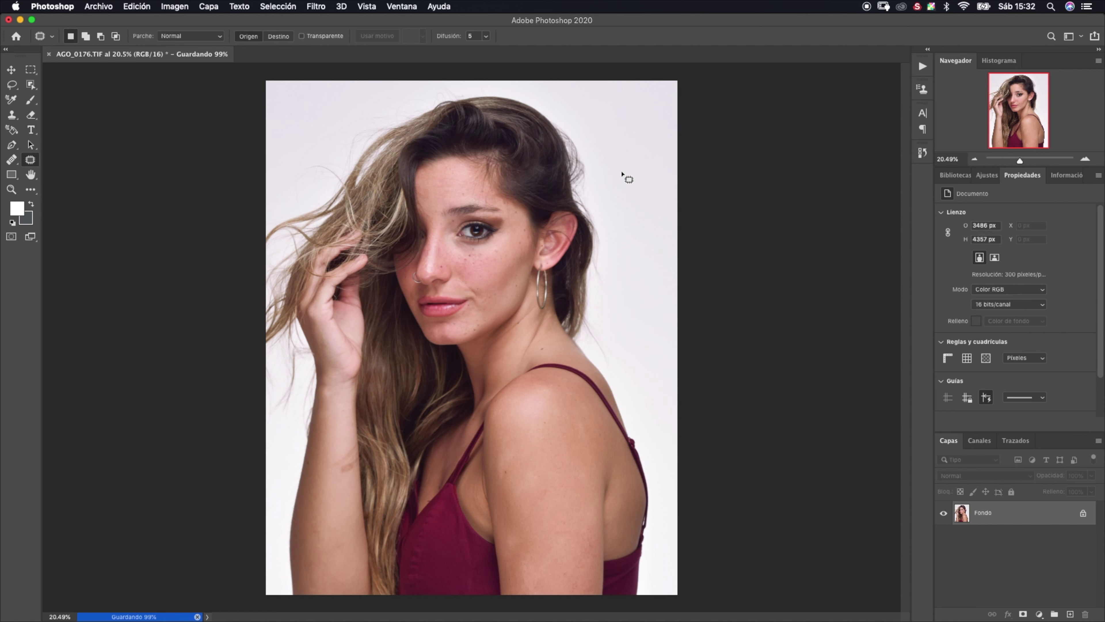
- Close the AGO_0176 document without saving further changes
key("j")
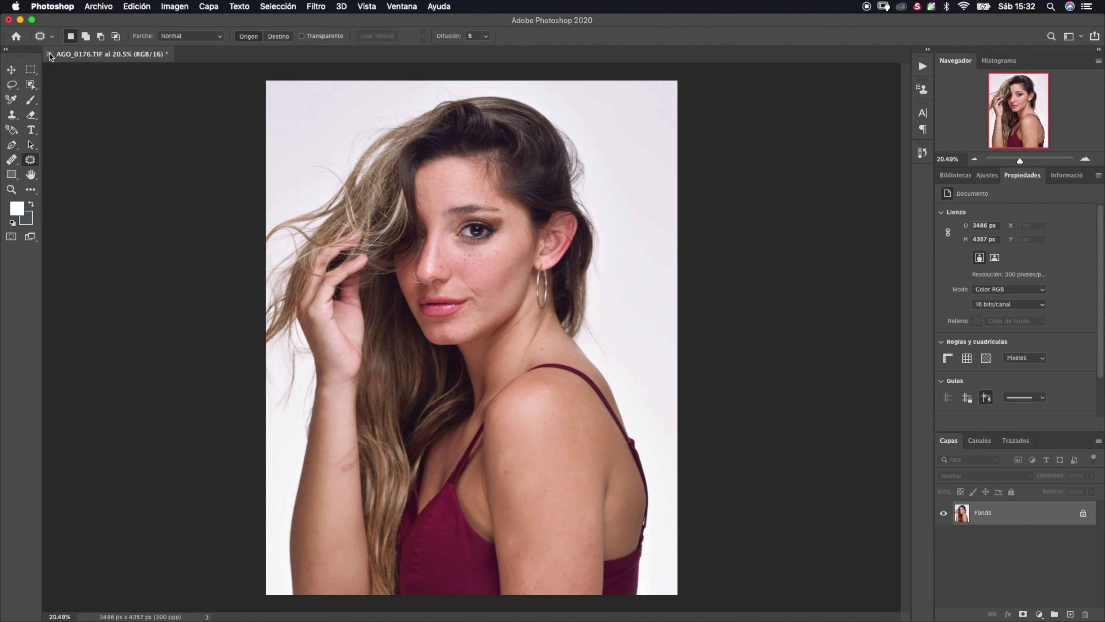
left_click(49, 54)
left_click(513, 215)
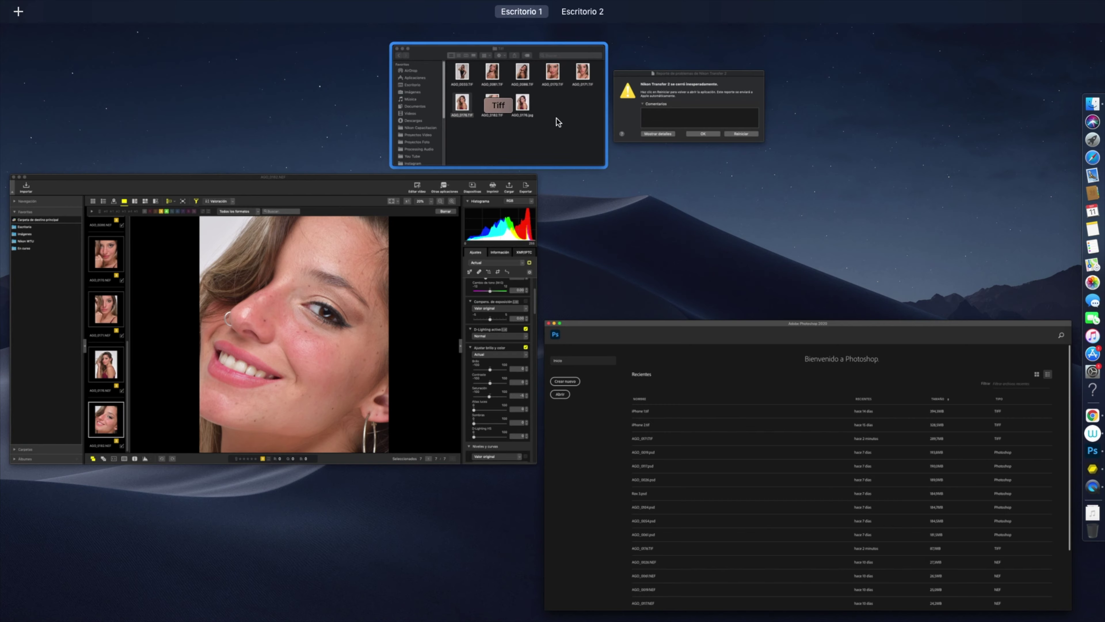
- Quick Look AGO_0176.jpg and AGO_0176.TIF in the Tiff folder to compare them
left_click(556, 118)
left_click(454, 200)
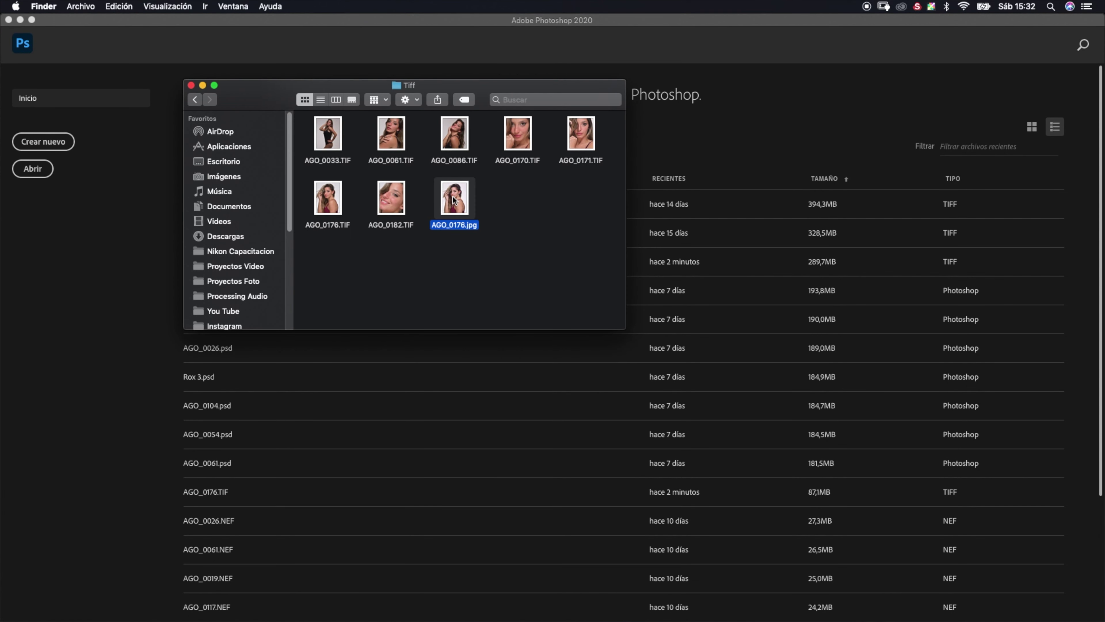
key("space")
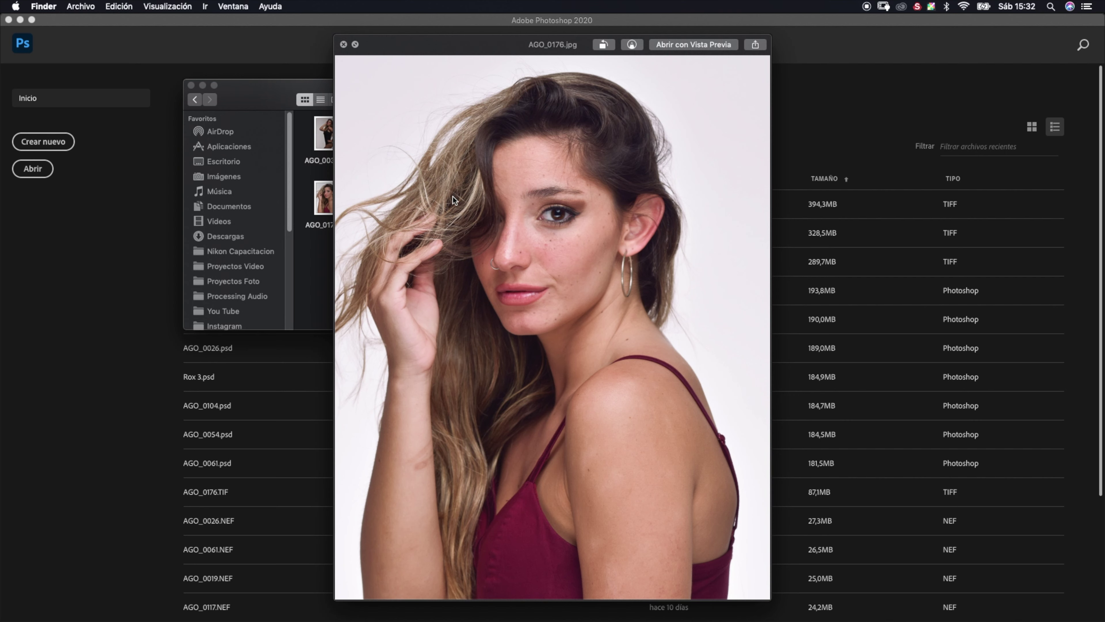
key("space")
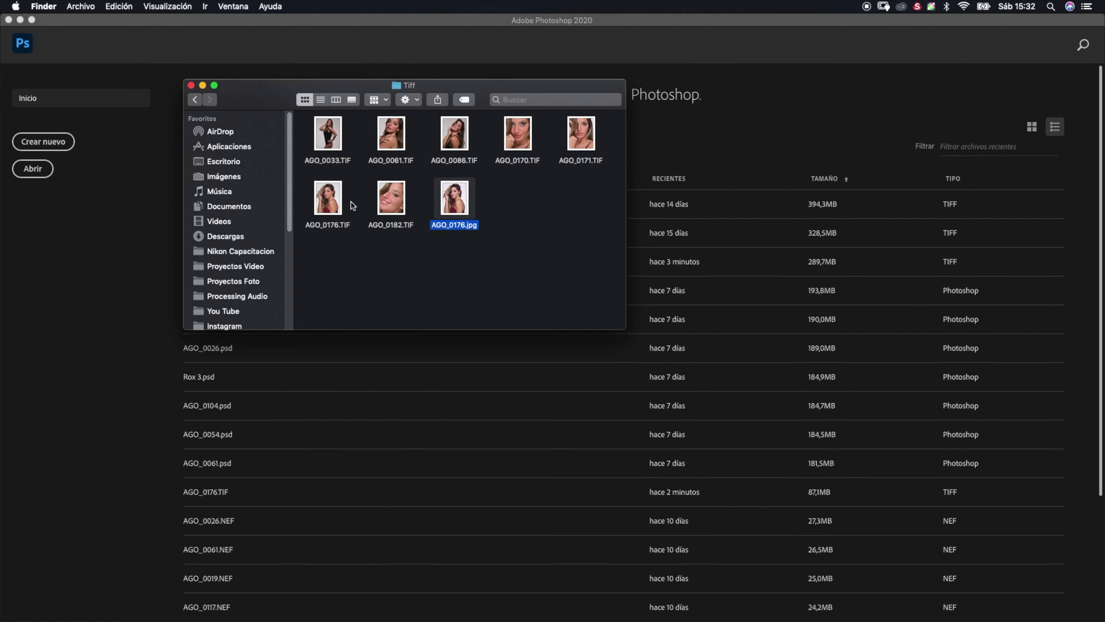
left_click(333, 199)
key("space")
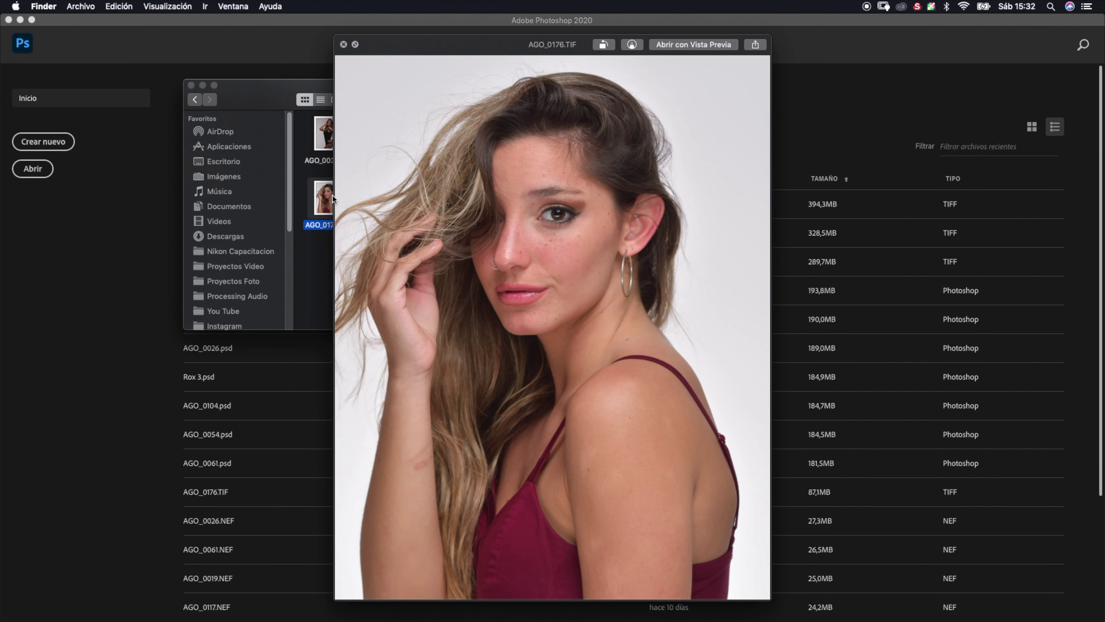
key("space")
- Reopen the AGO_0176.jpg preview and zoom around to inspect detail
left_click(451, 211)
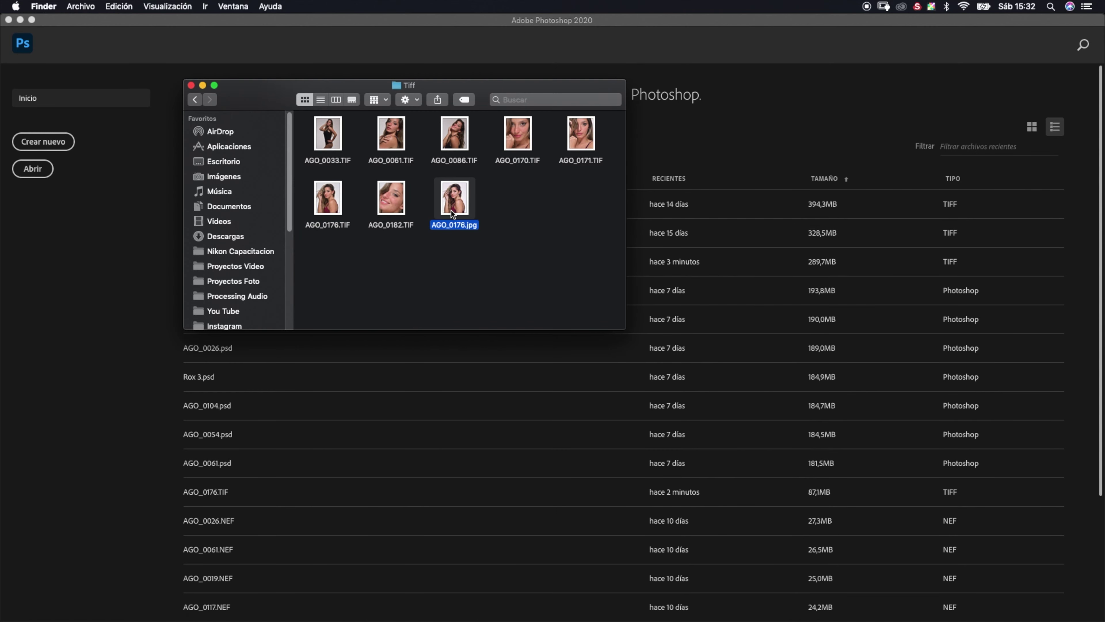
key("space")
scroll(561, 202, "up", 3)
scroll(560, 201, "up", 3)
scroll(560, 201, "up", 2)
scroll(560, 203, "down", 5)
scroll(561, 200, "down", 5)
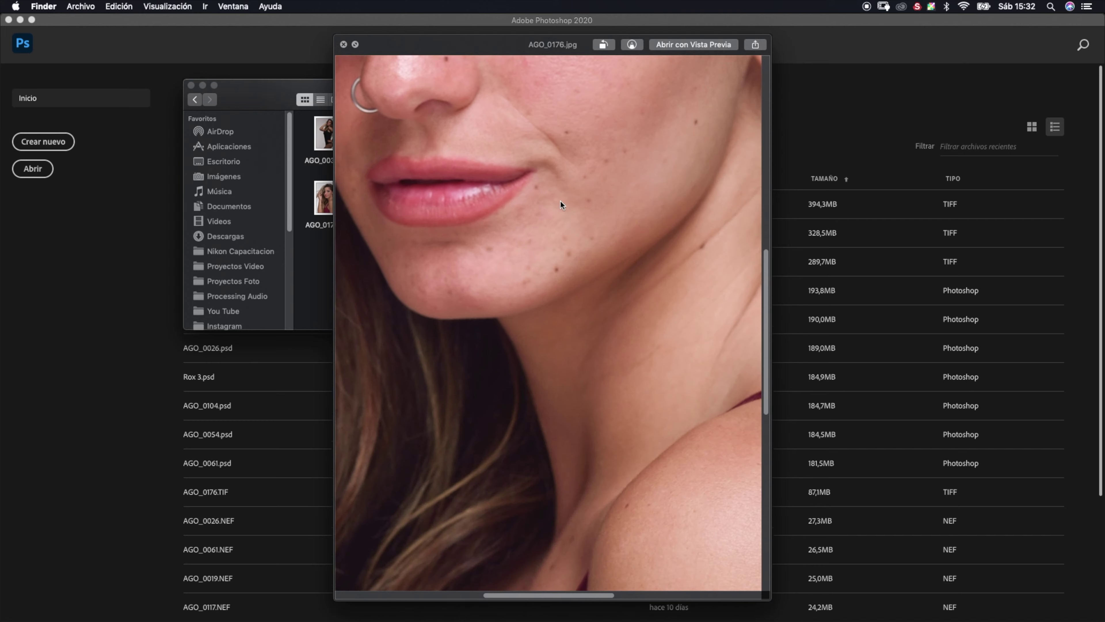
scroll(561, 200, "right", 2)
scroll(560, 201, "right", 3)
scroll(561, 202, "down", 5)
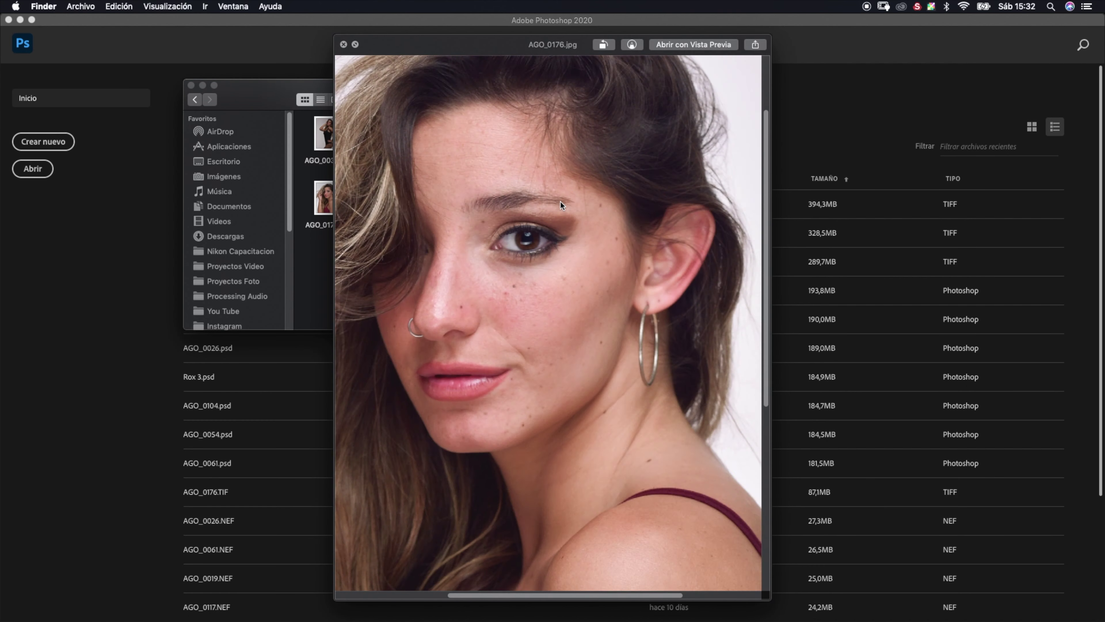
scroll(560, 202, "down", 2)
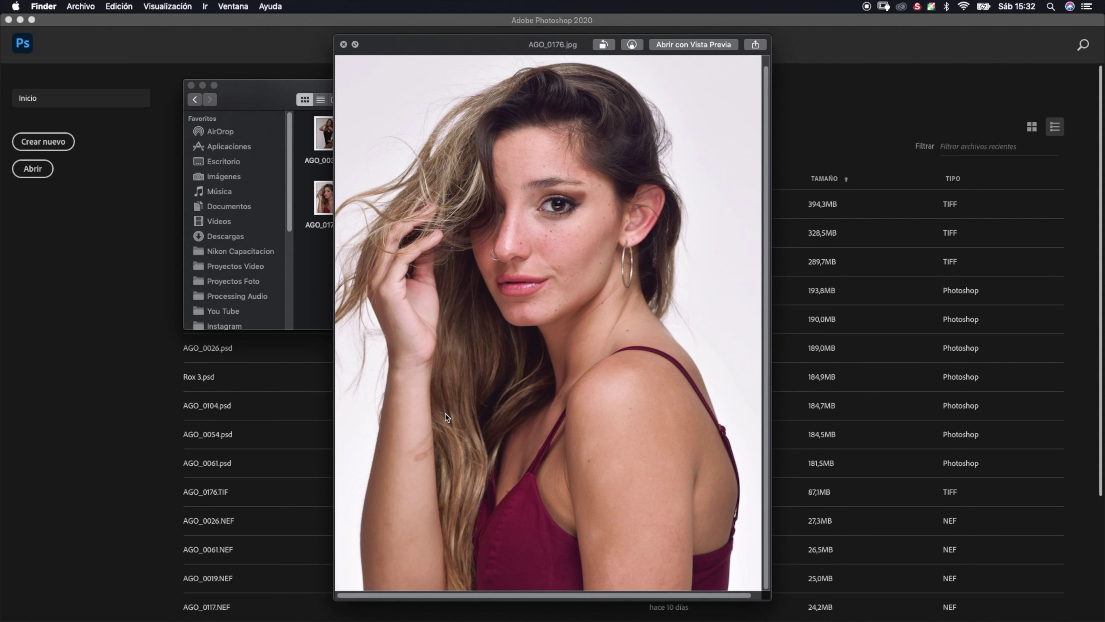
- Close the preview, the Tiff folder window and Photoshop's welcome window
left_click(343, 44)
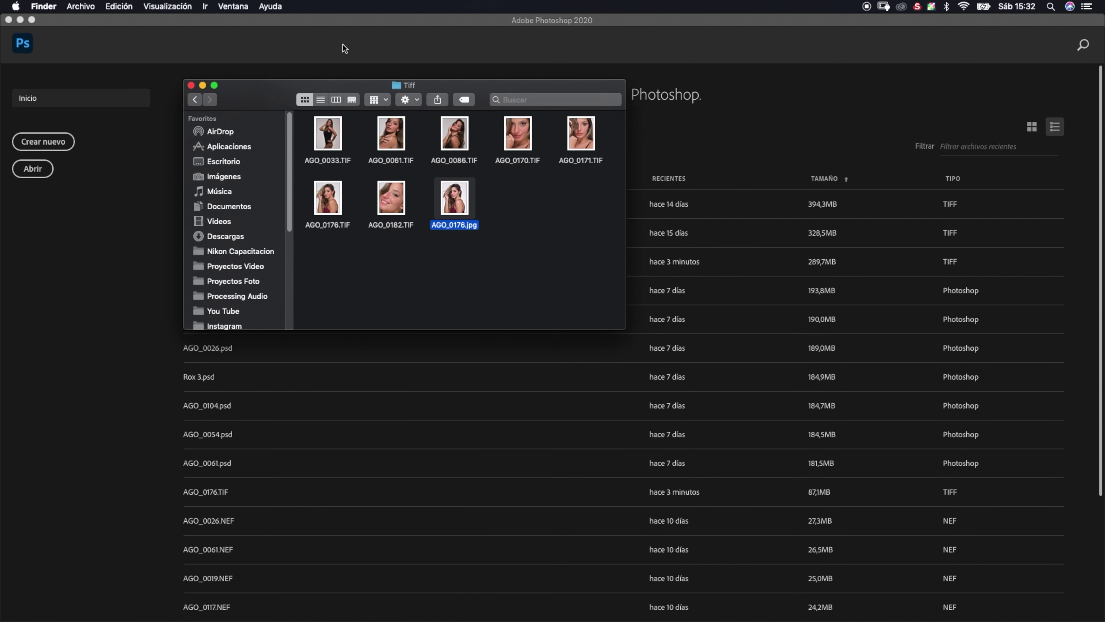
left_click(191, 85)
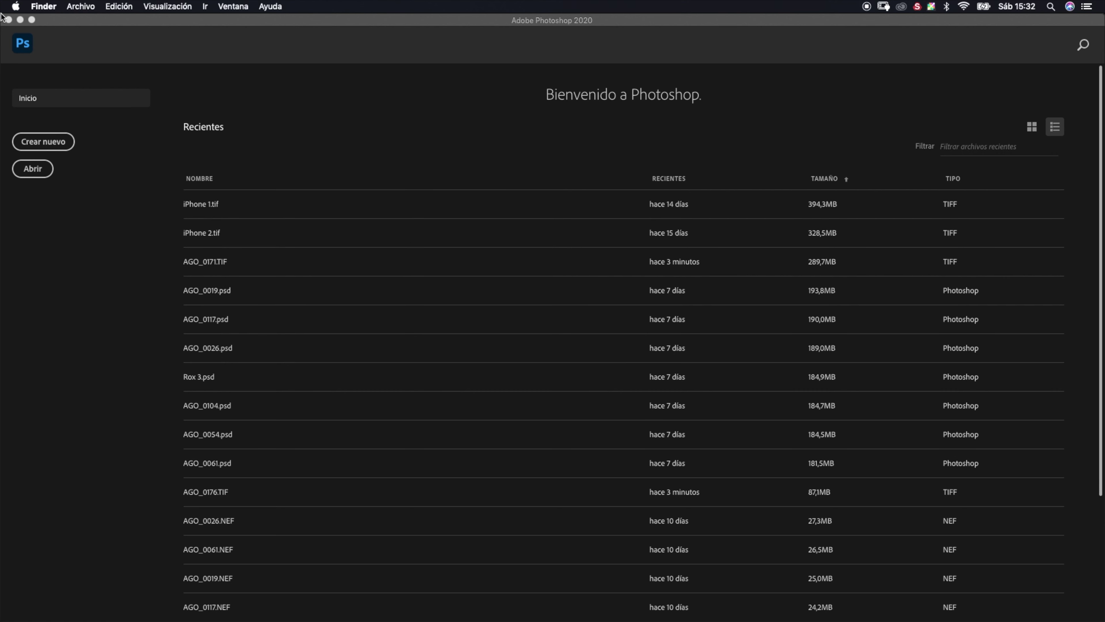
left_click(8, 19)
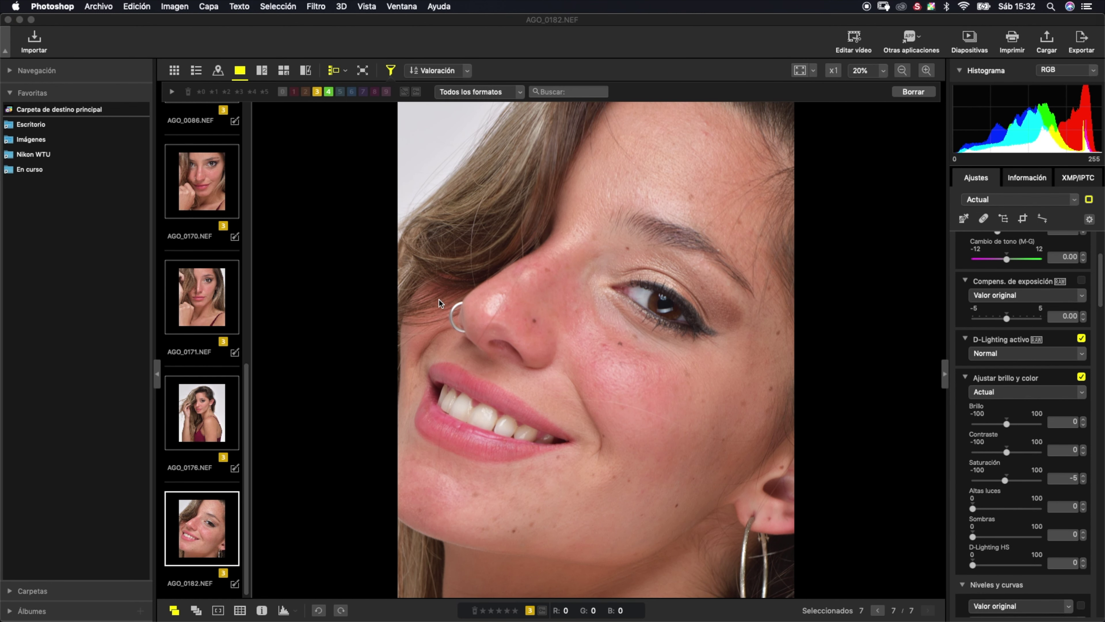
- Bring the NX Studio window to the front
left_click(203, 411)
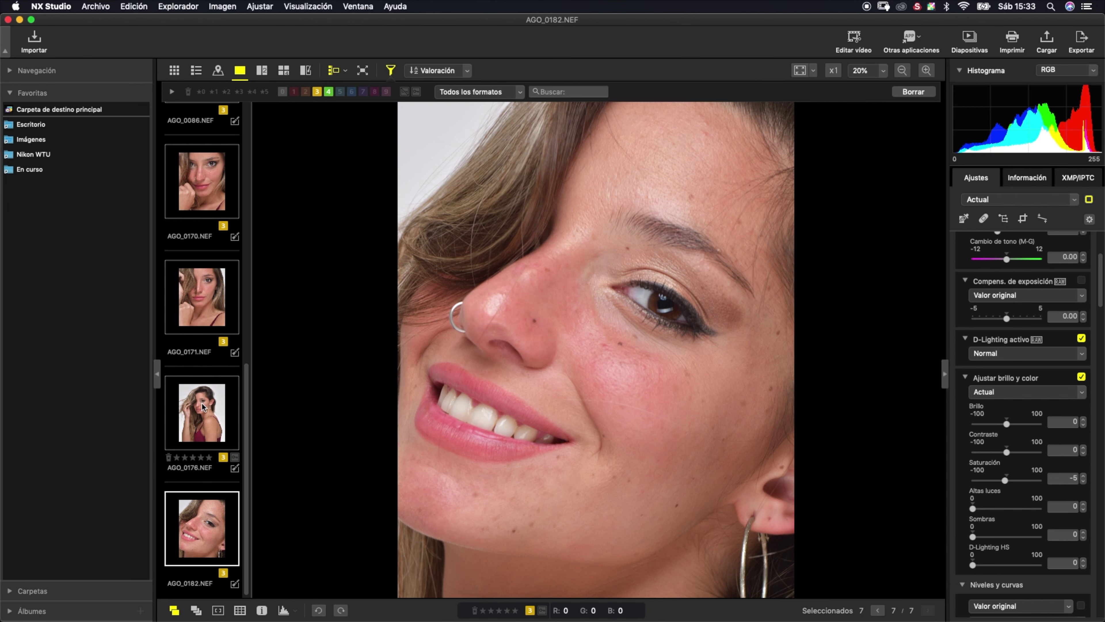